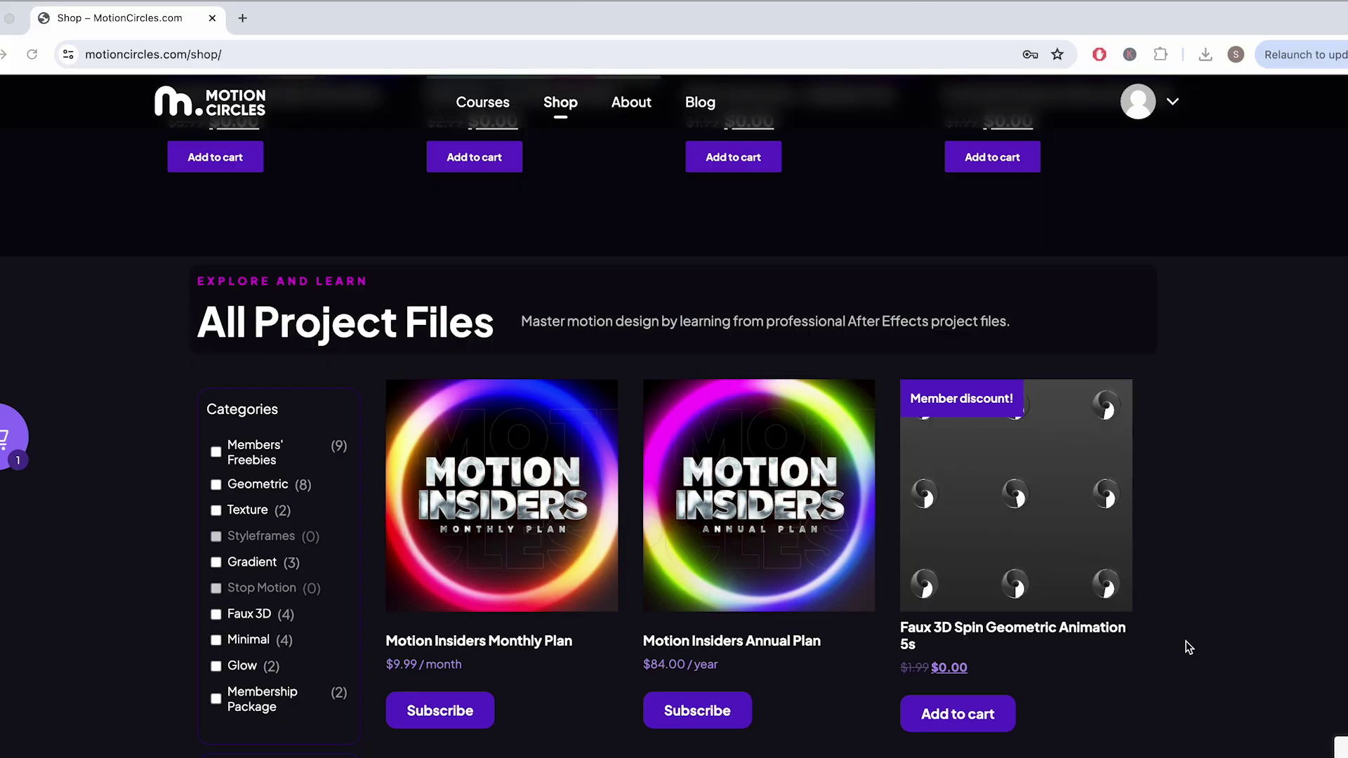
Scroll through the Motion Circles Shop and Courses pages down to the Advanced Geometric Animation Course Details
scroll(1188, 647, "down", 6)
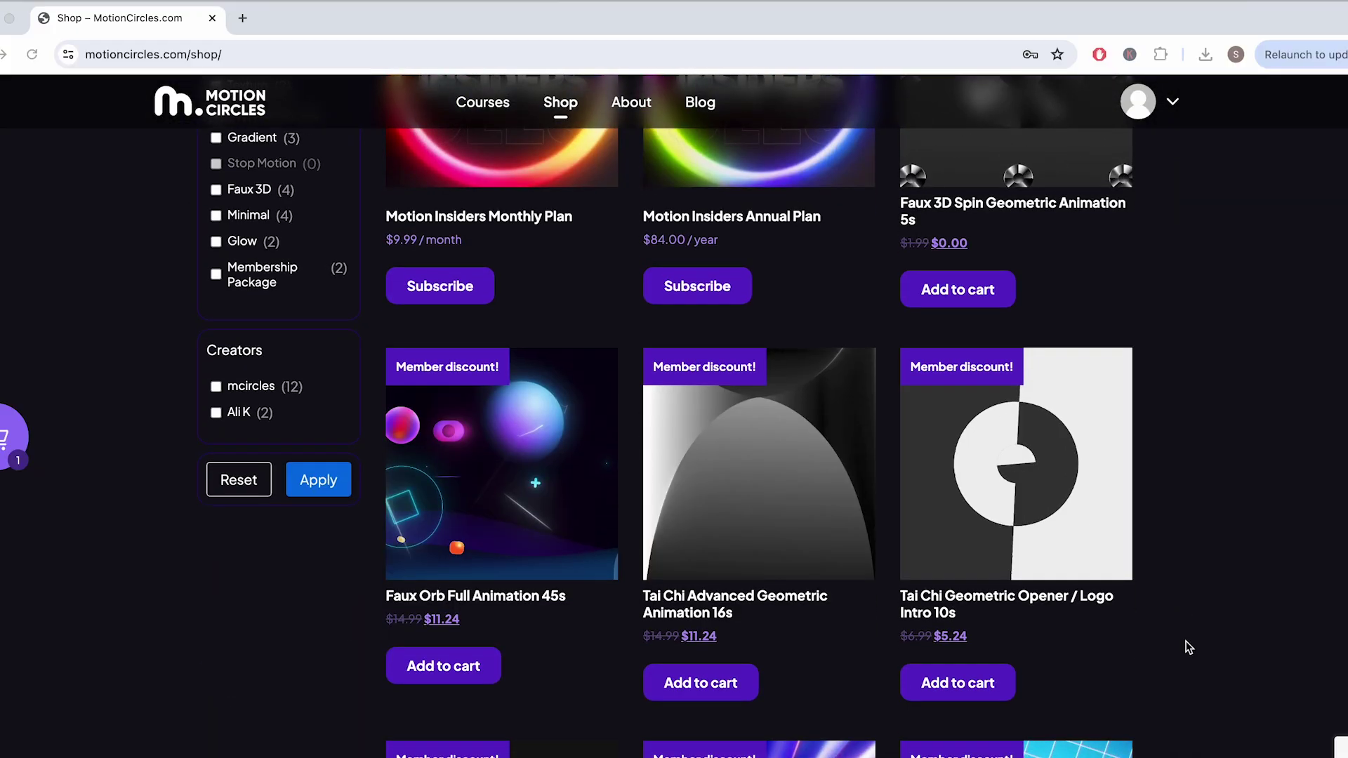
scroll(1188, 646, "down", 6)
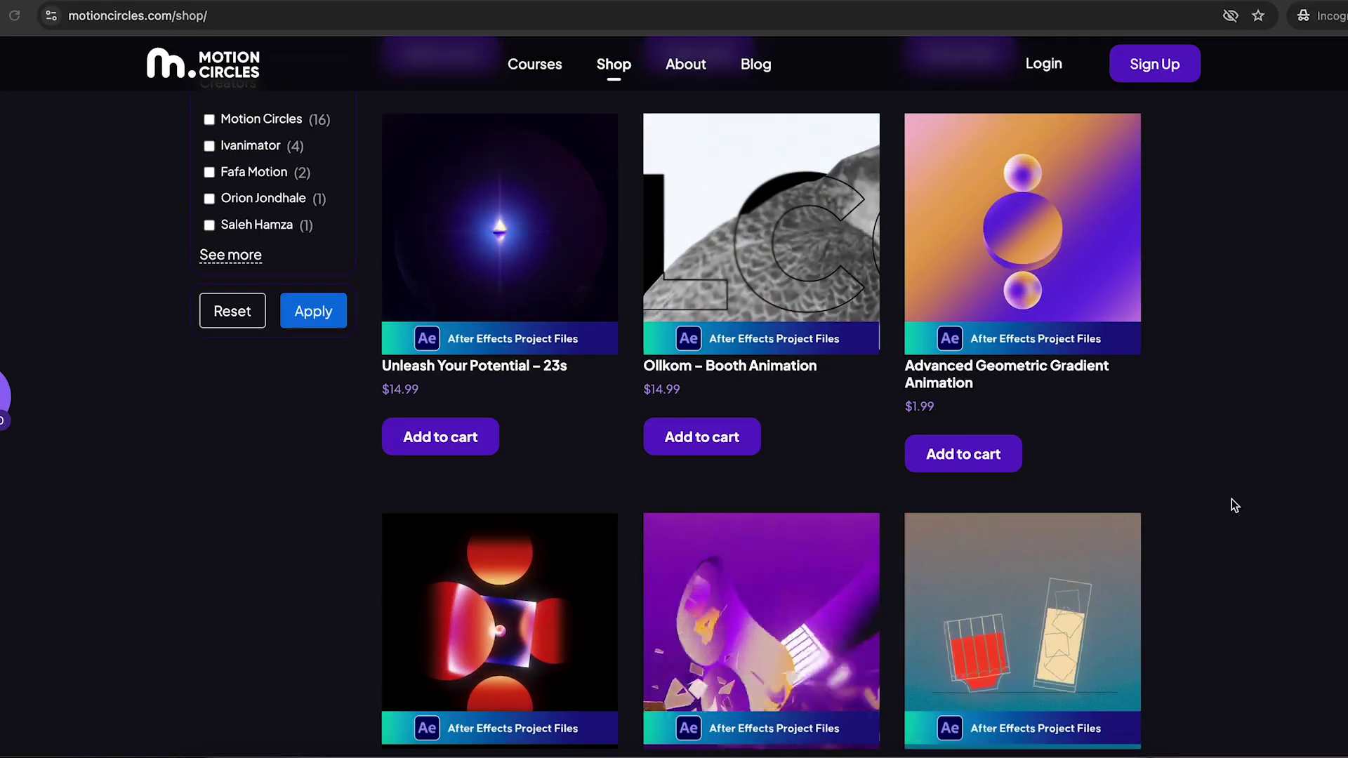
scroll(1234, 505, "down", 4)
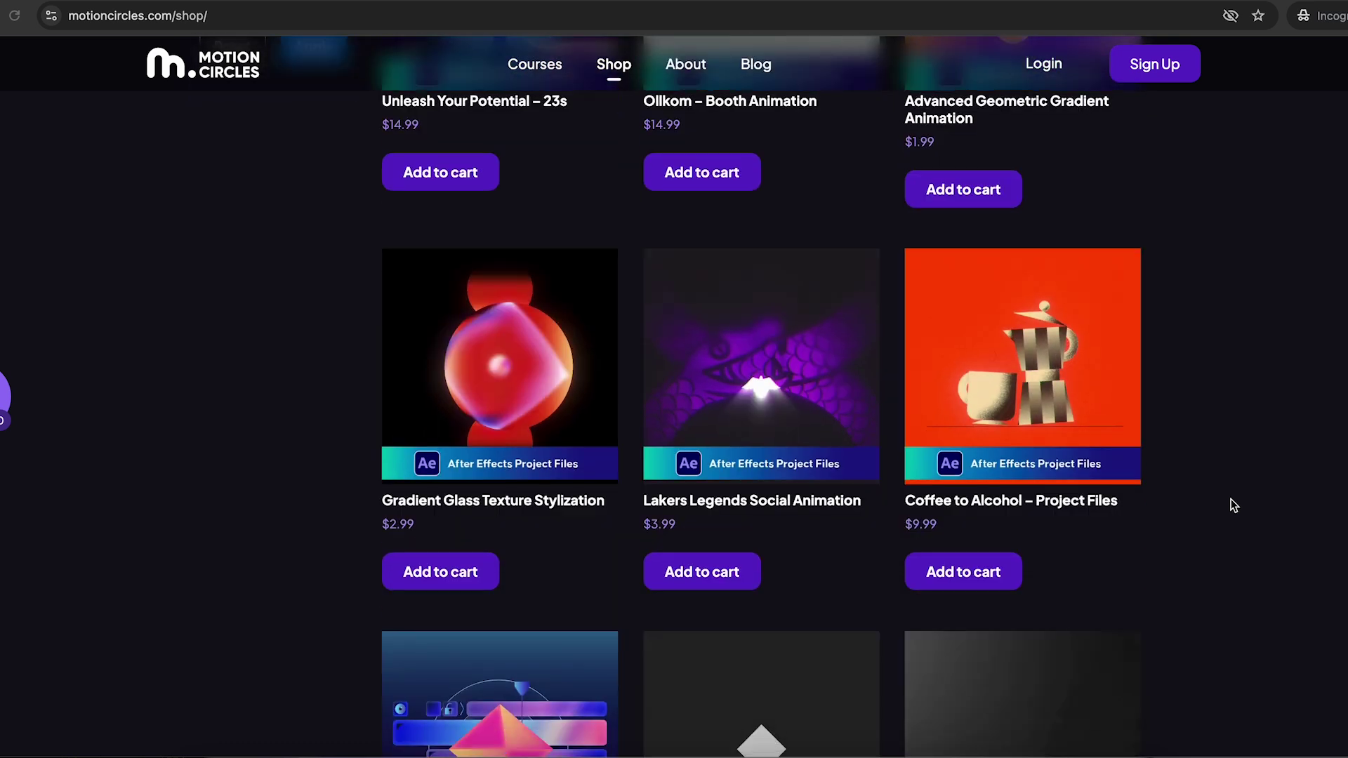
scroll(1233, 505, "down", 6)
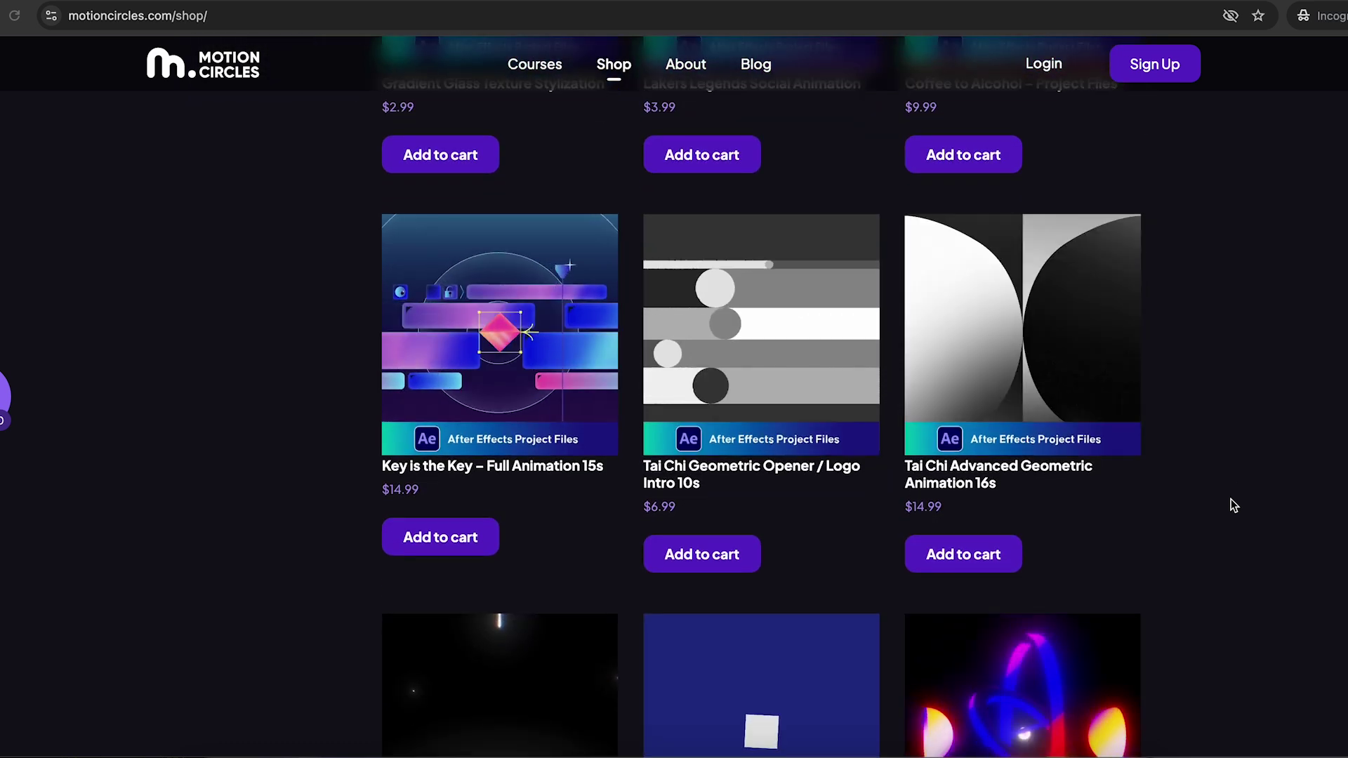
scroll(1231, 500, "down", 2)
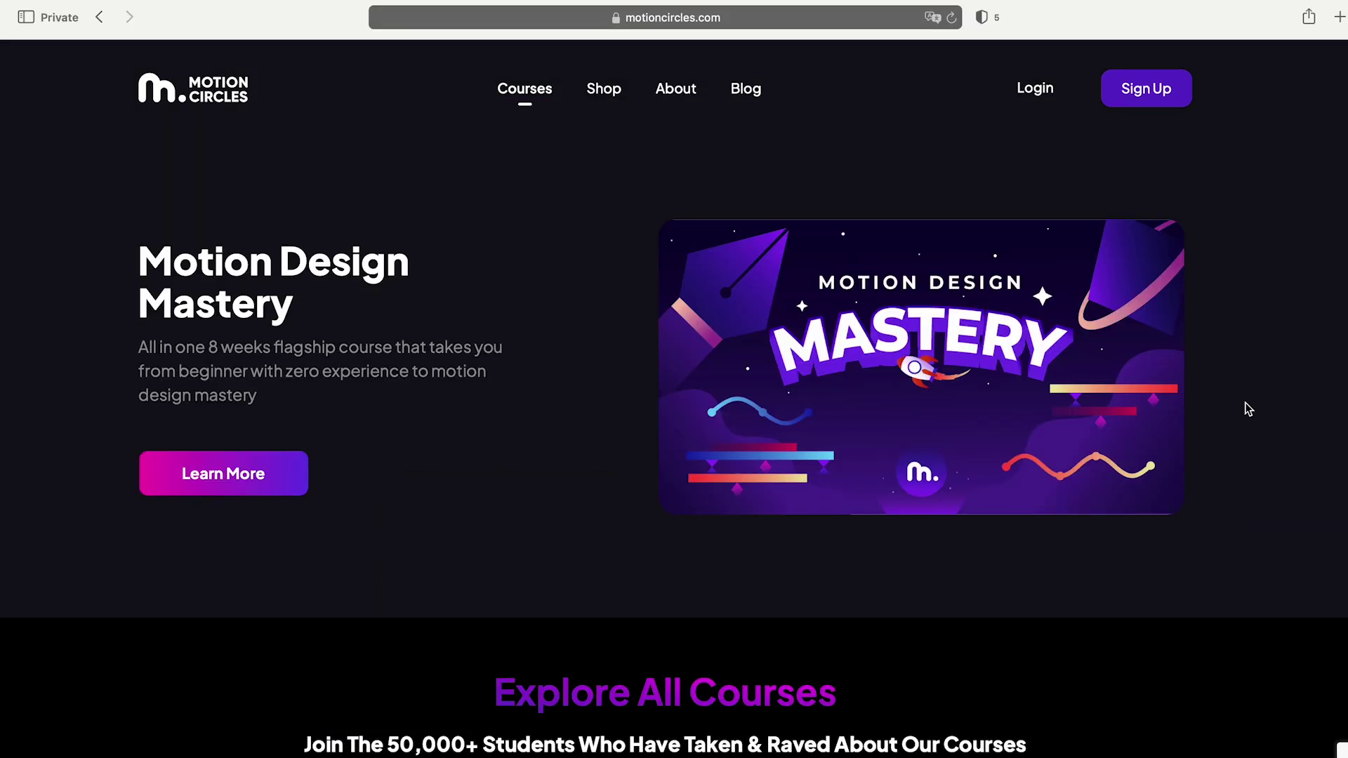
scroll(1246, 406, "down", 5)
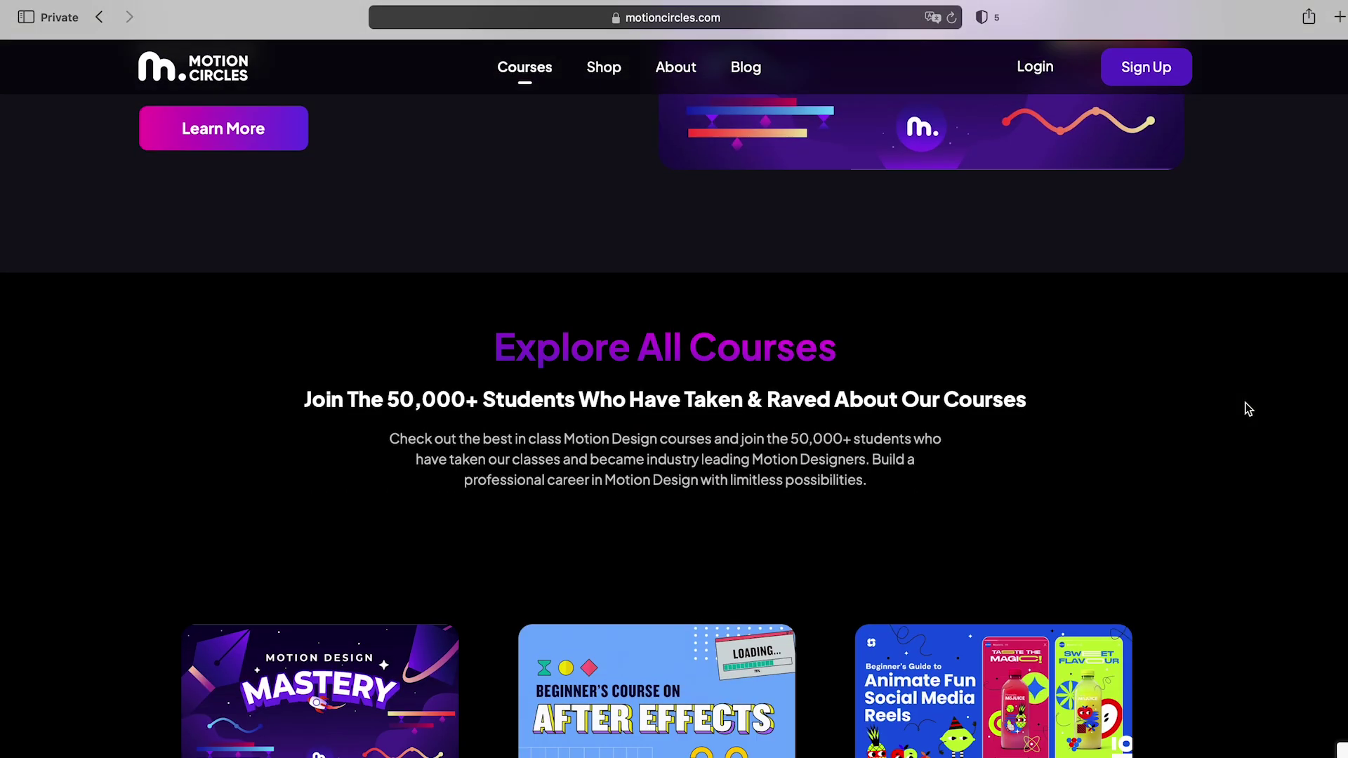
scroll(1248, 409, "down", 5)
scroll(1248, 409, "down", 5)
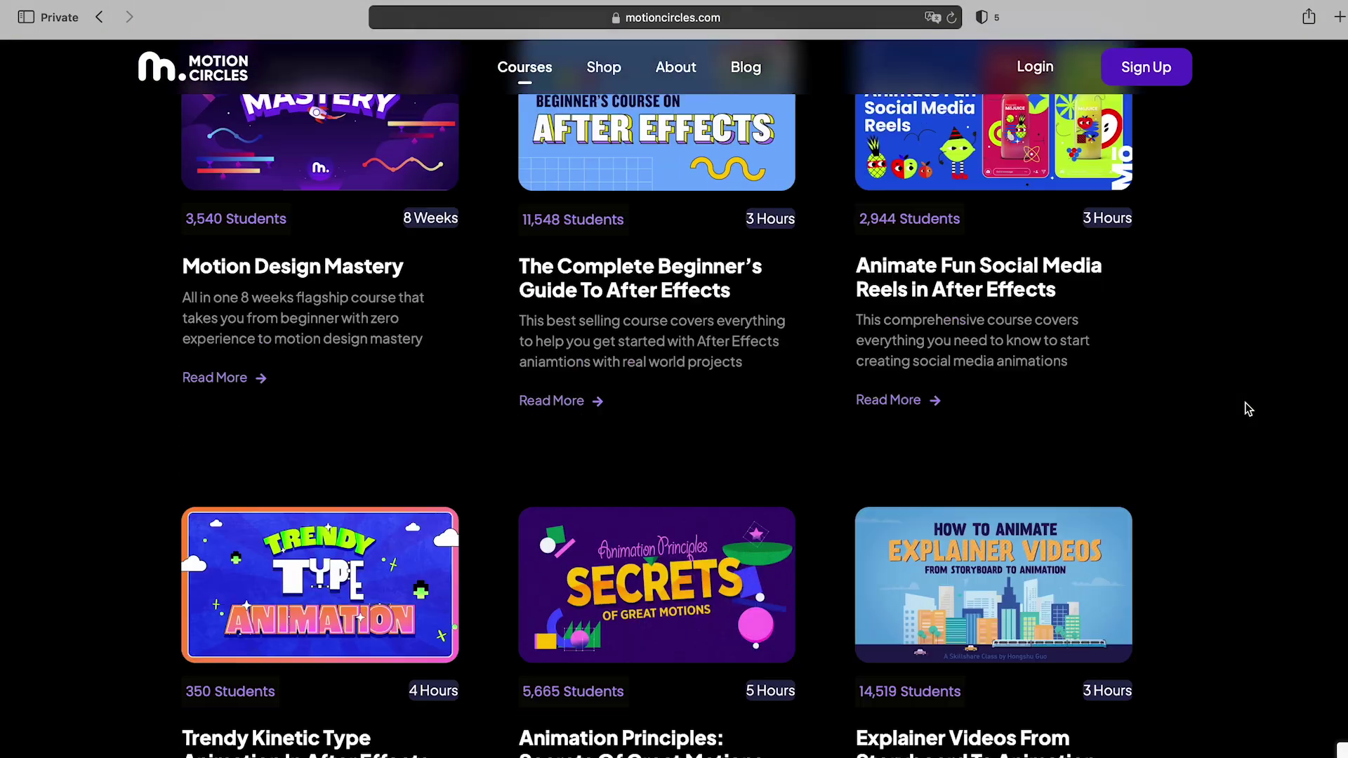
scroll(1248, 410, "down", 5)
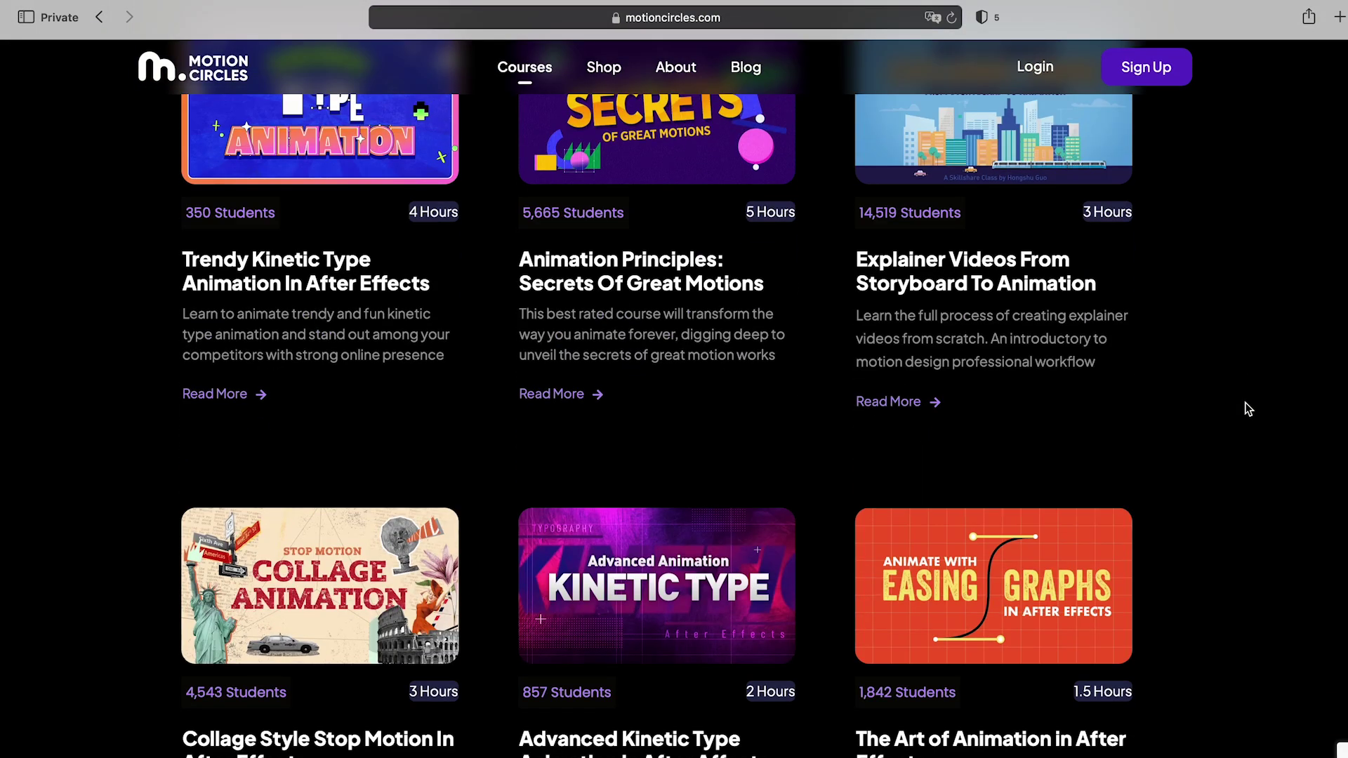
scroll(1244, 410, "down", 5)
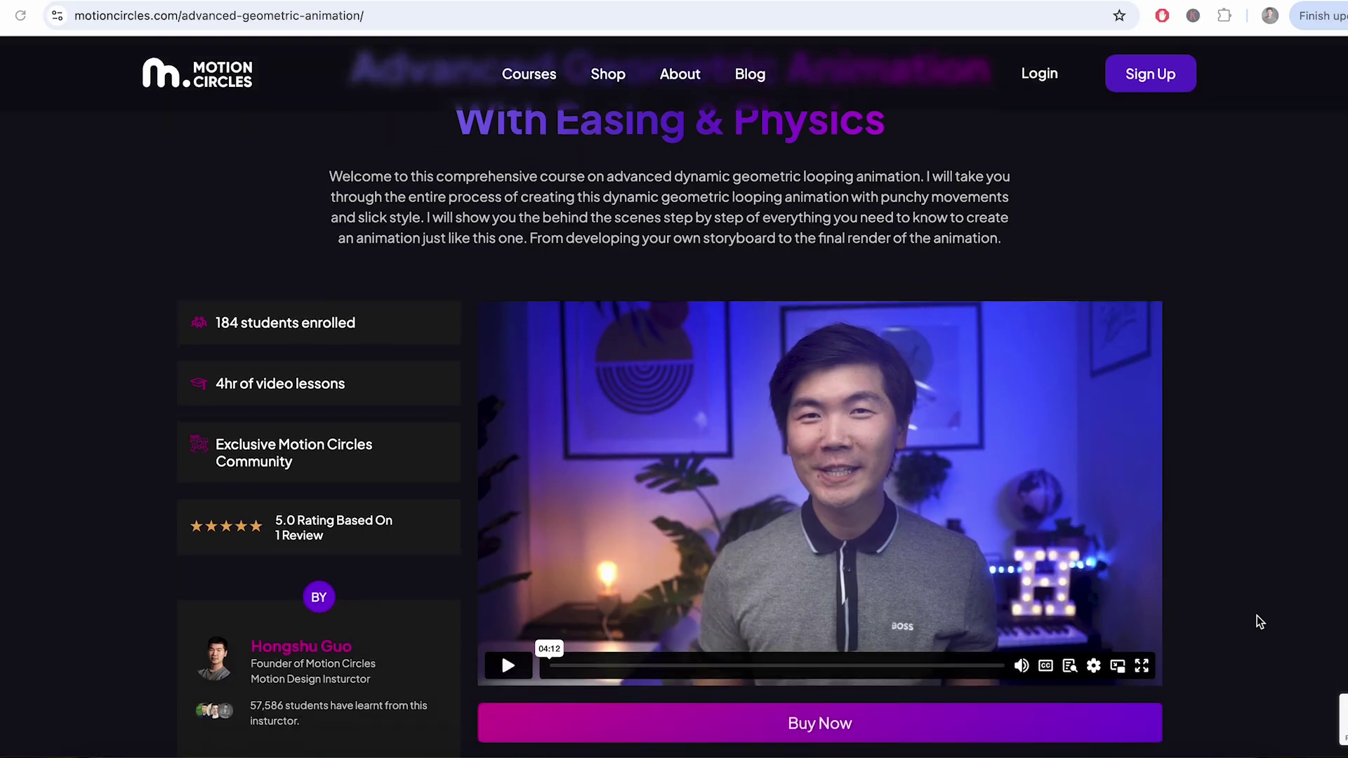
scroll(1257, 621, "down", 1)
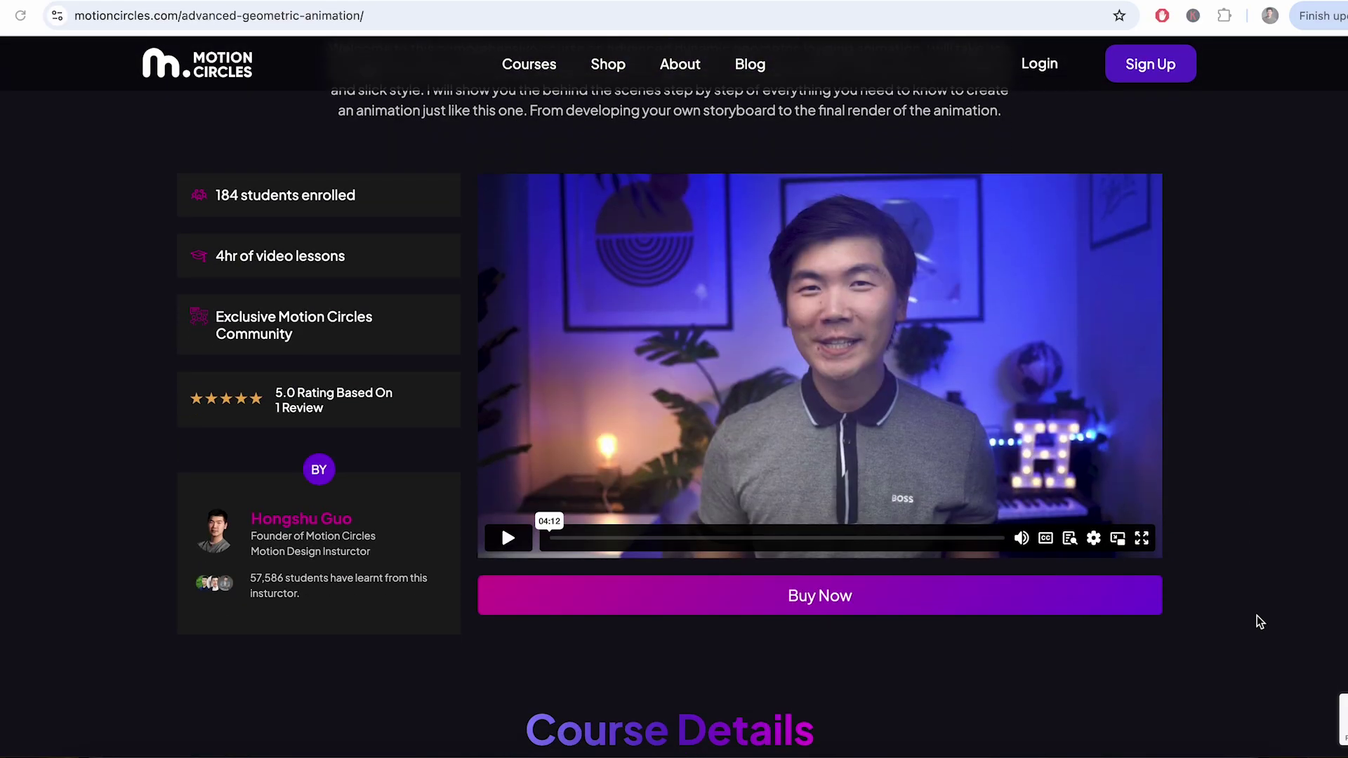
scroll(1258, 622, "down", 9)
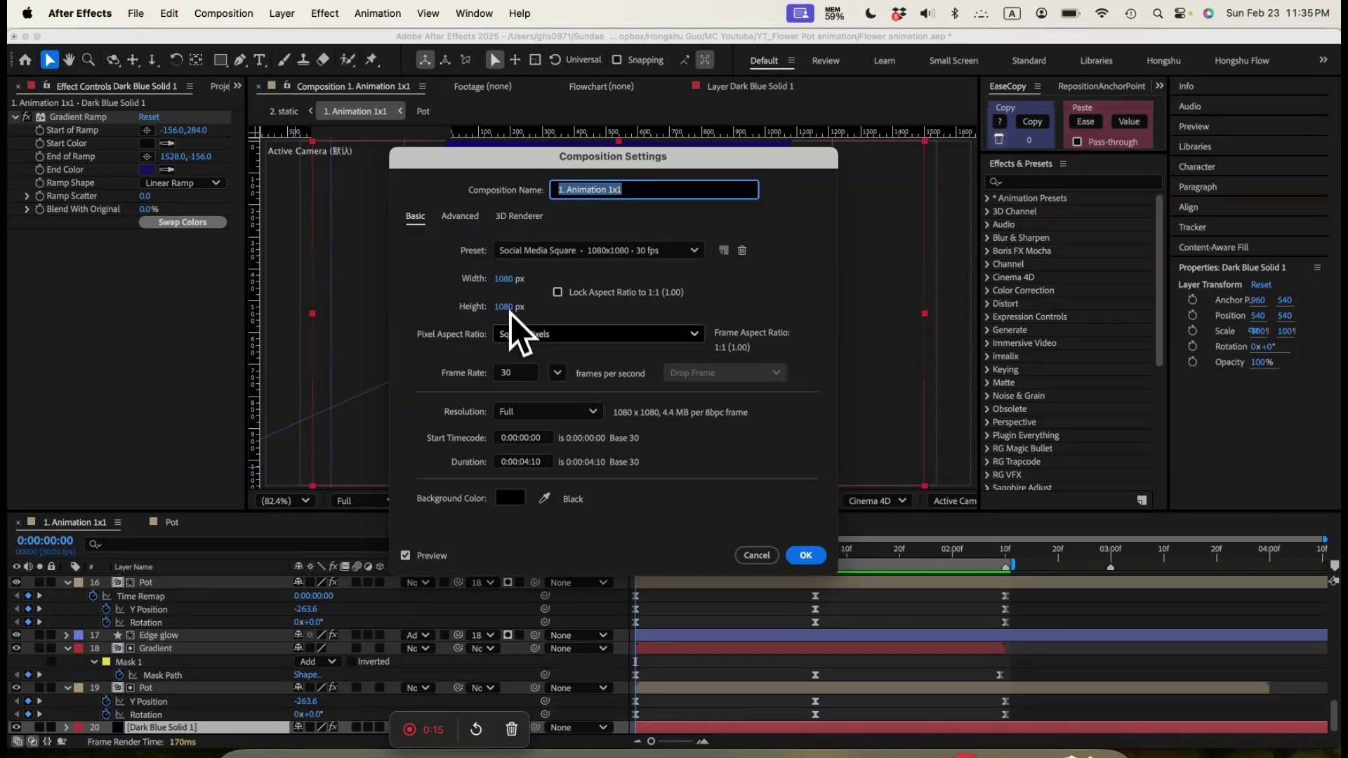
Accept the 1080×1080, 30 fps composition settings and select the Pot layer (19)
left_click(805, 556)
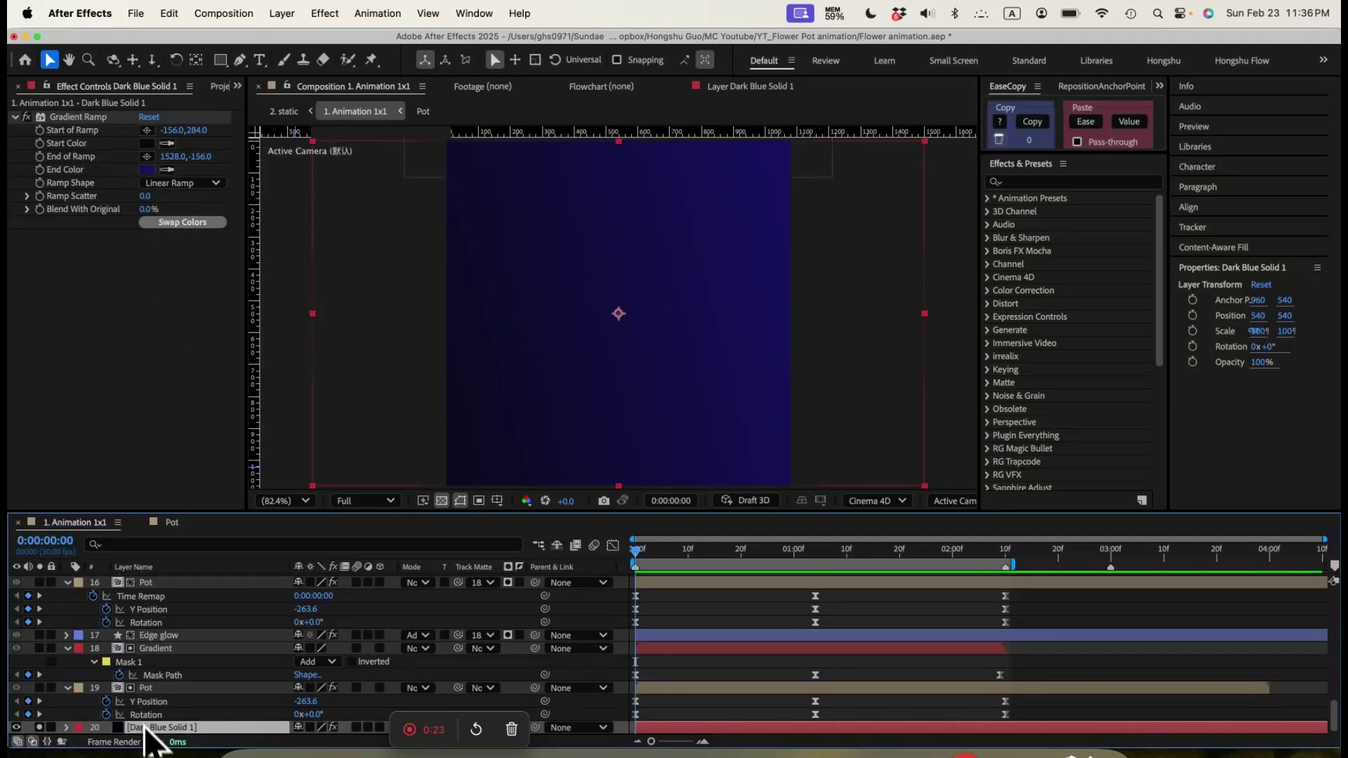
left_click(153, 689)
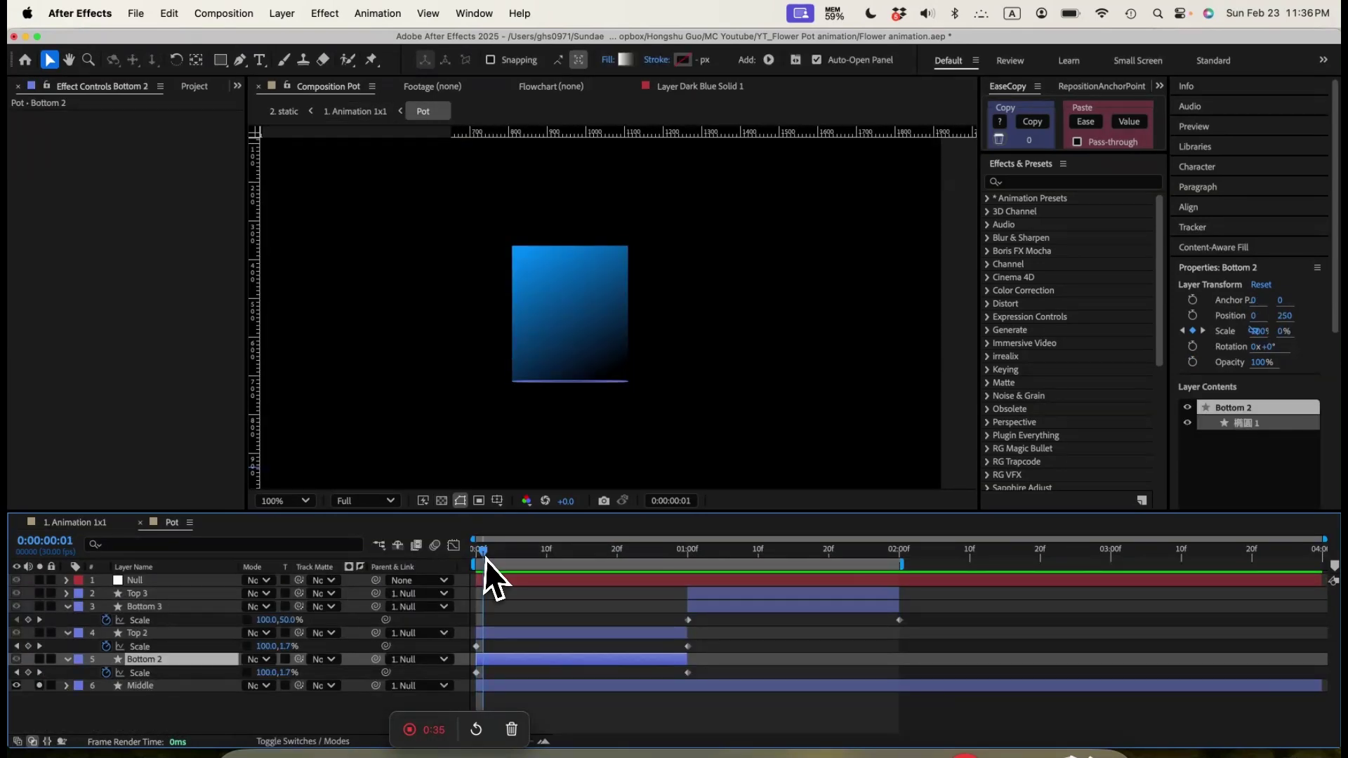
Scrub the Middle, Bottom 2 and Bottom 3 scale-ins, then return to 1. Animation 1x1
left_click(129, 687)
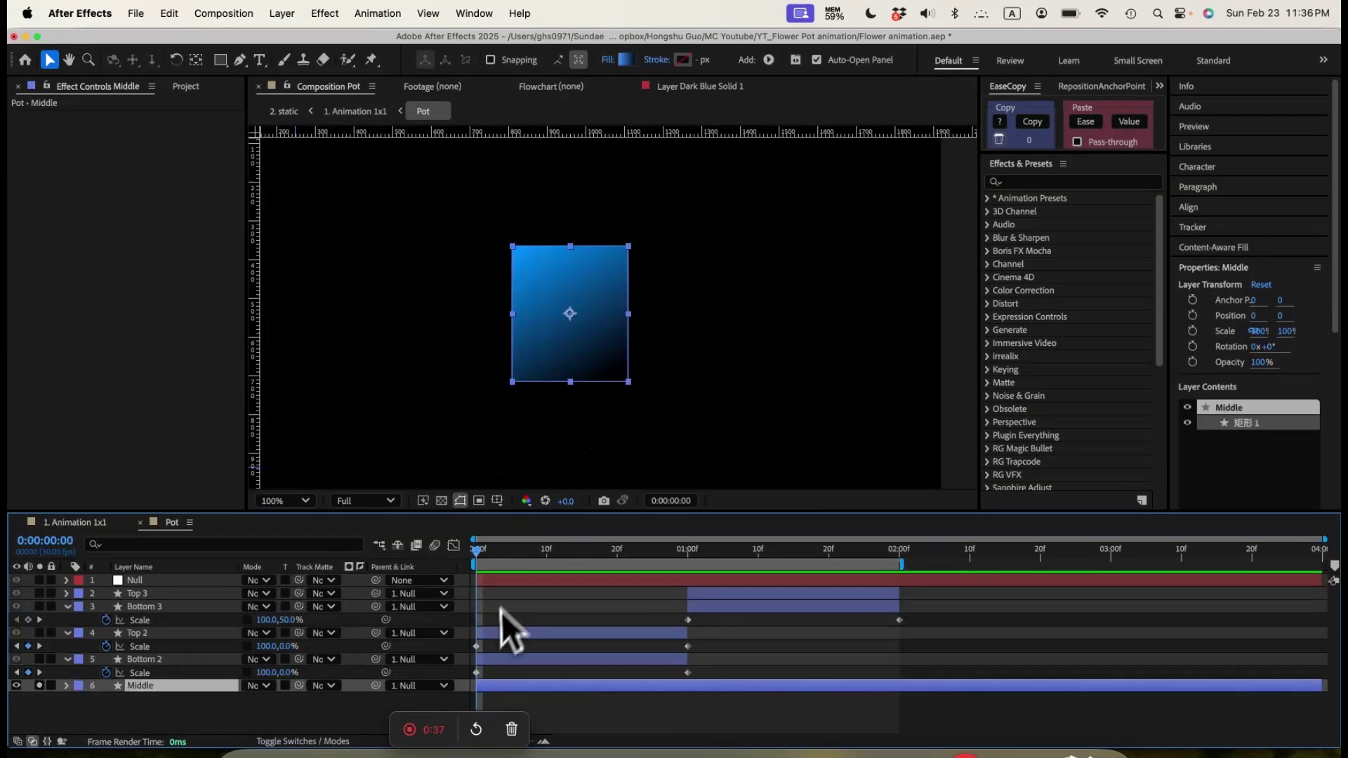
left_click_drag(529, 557, 445, 587)
left_click(144, 664)
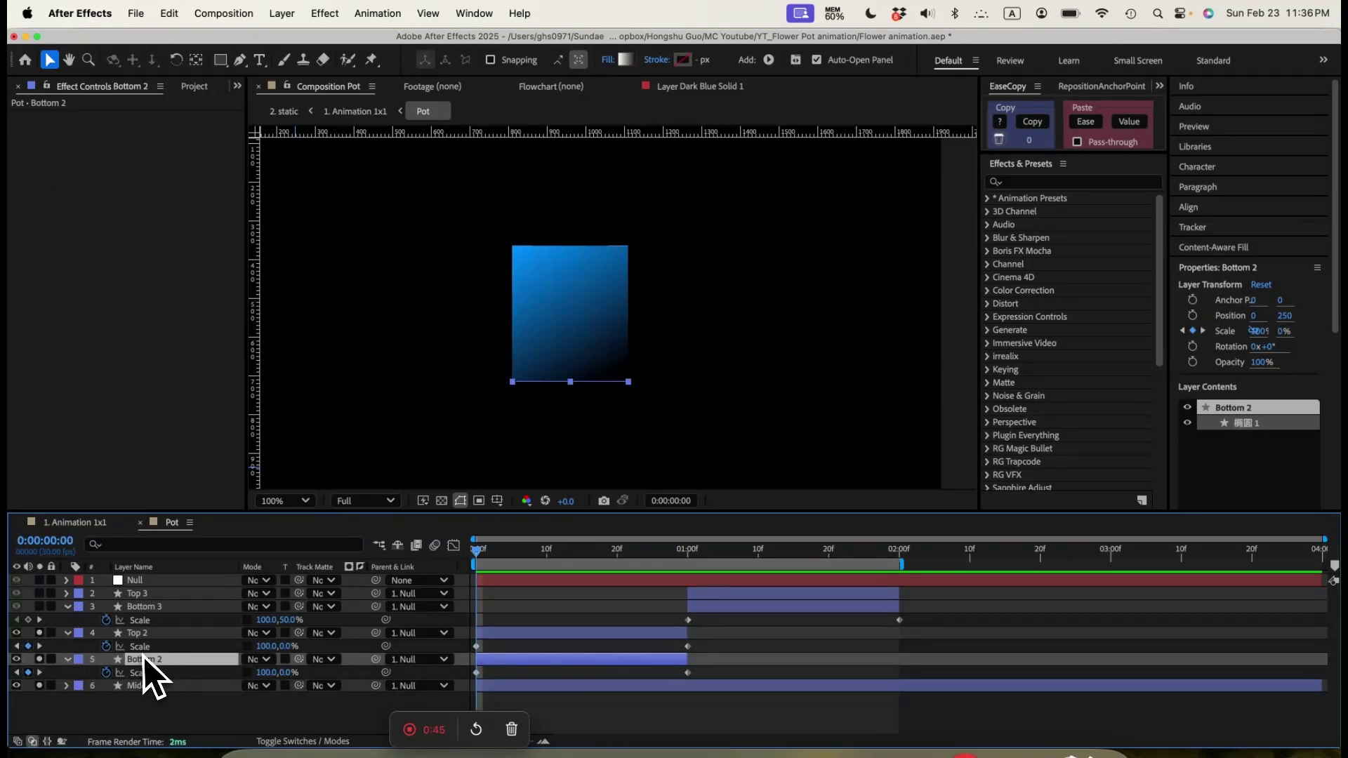
left_click_drag(478, 552, 653, 562)
left_click(71, 605)
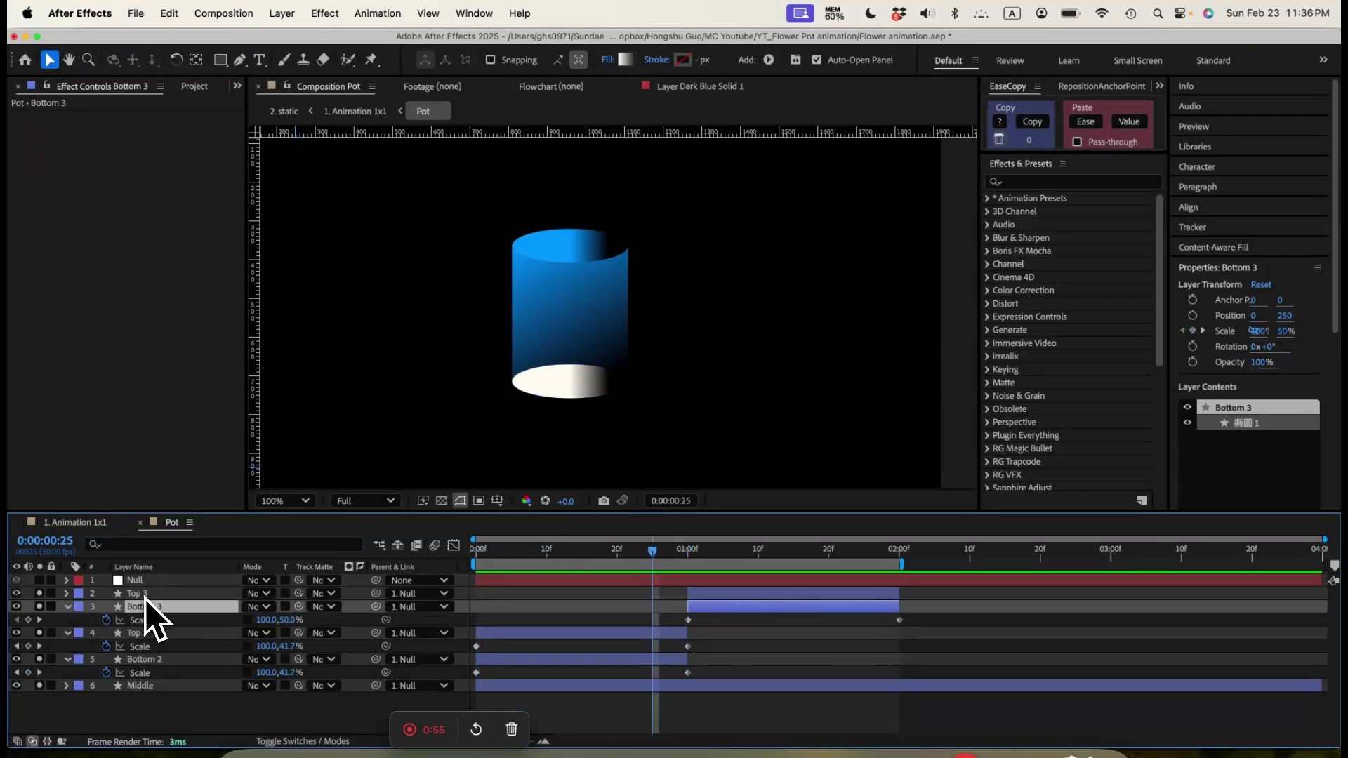
left_click_drag(655, 554, 386, 568)
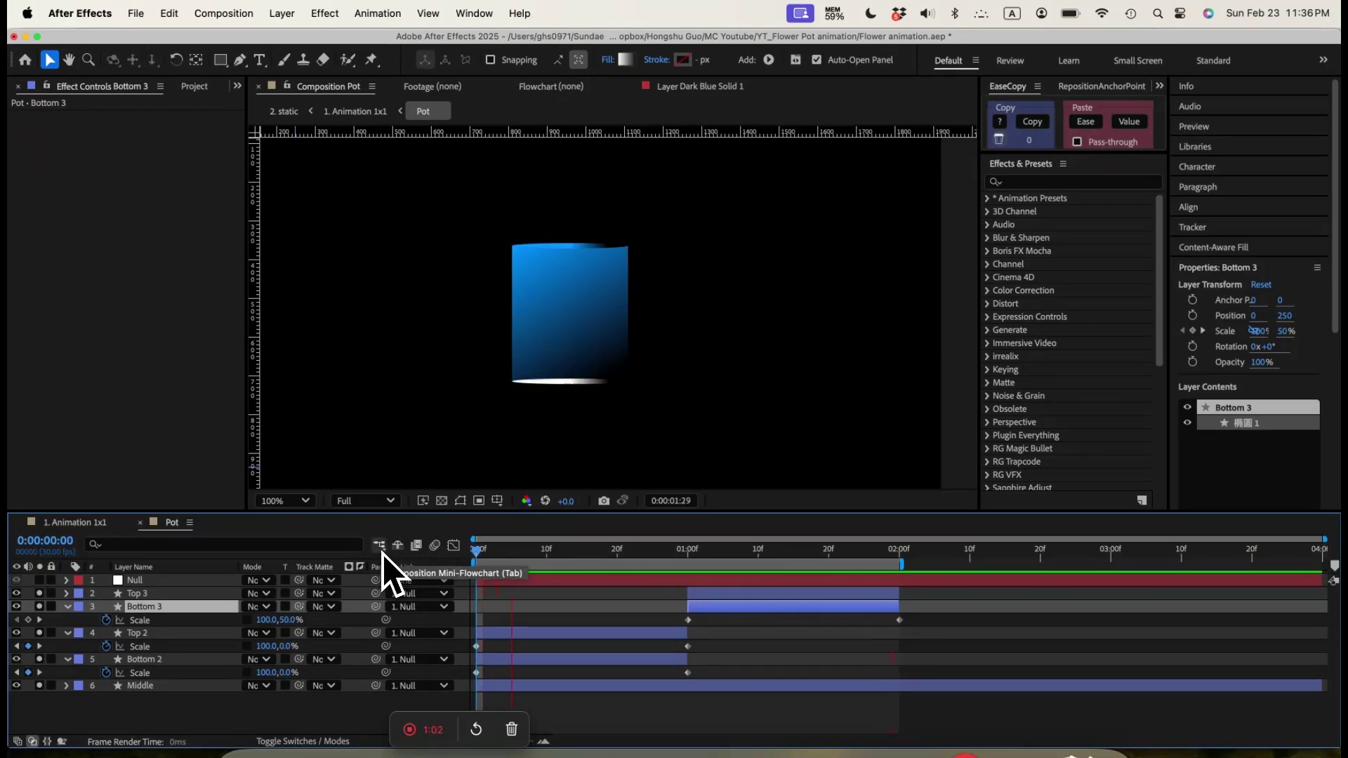
left_click(379, 546)
left_click(302, 541)
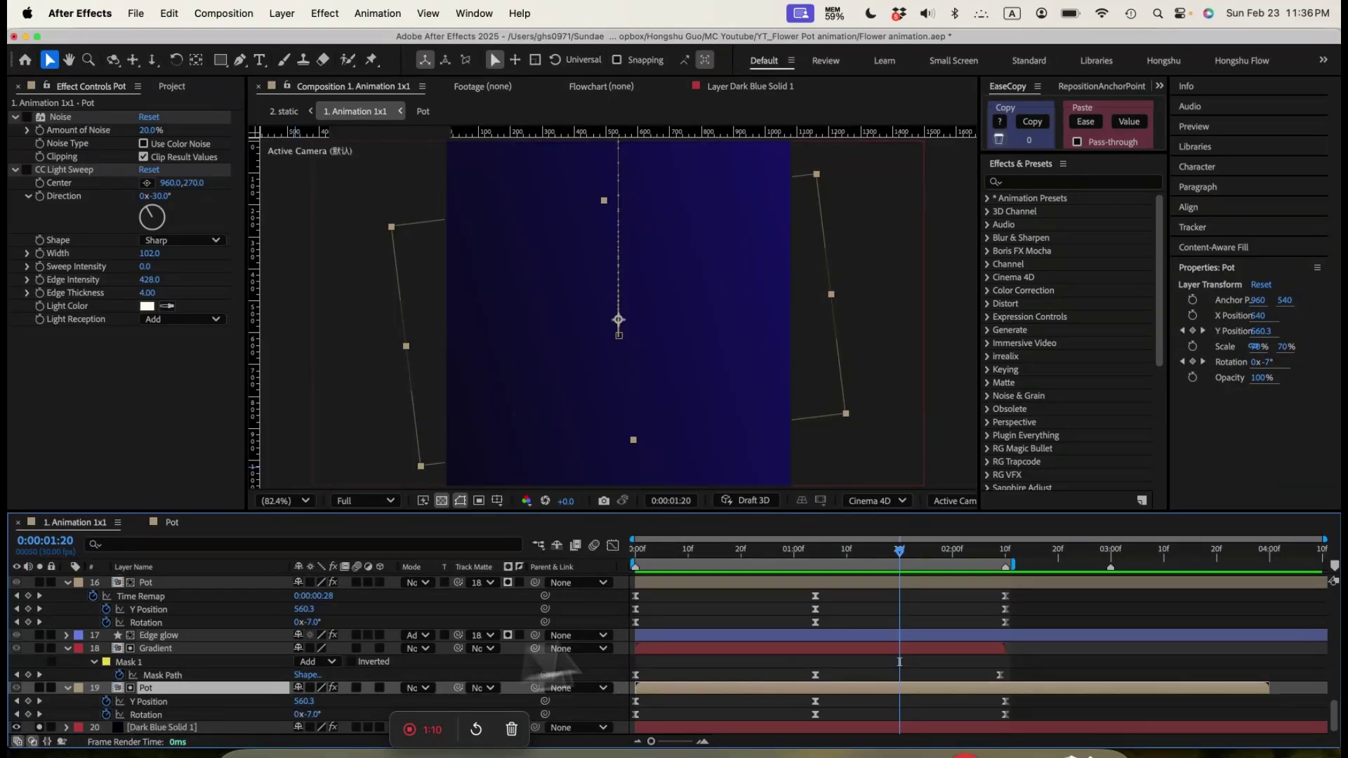
left_click_drag(640, 555, 783, 558)
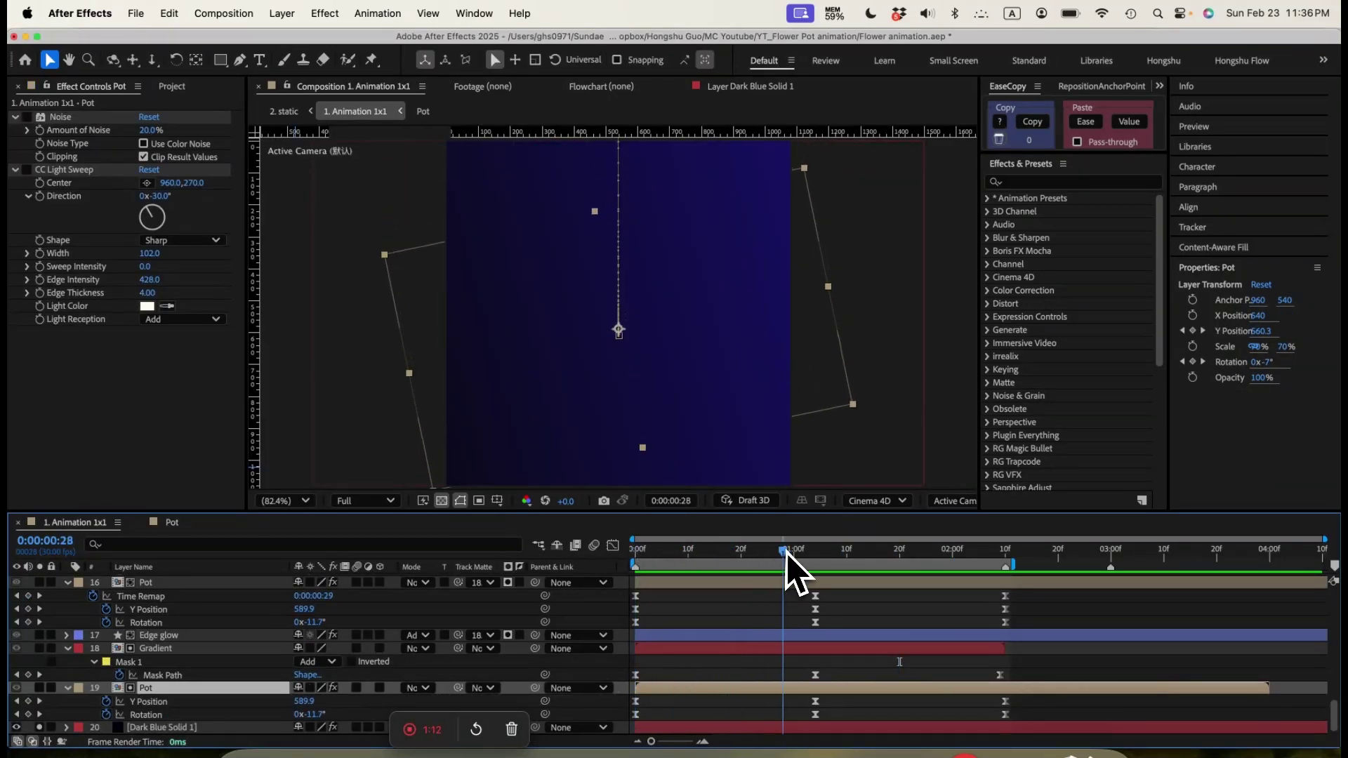
left_click_drag(778, 555, 826, 555)
left_click(147, 714)
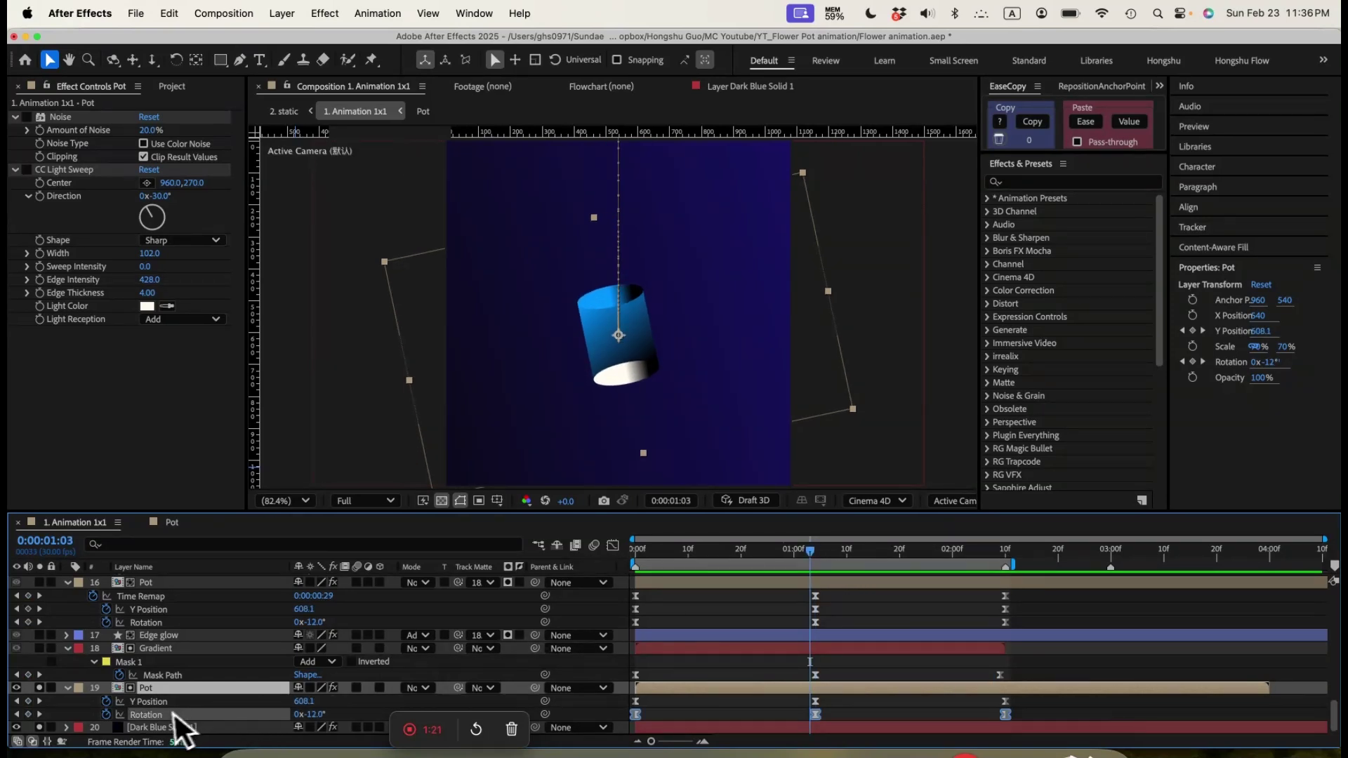
left_click_drag(818, 542, 990, 542)
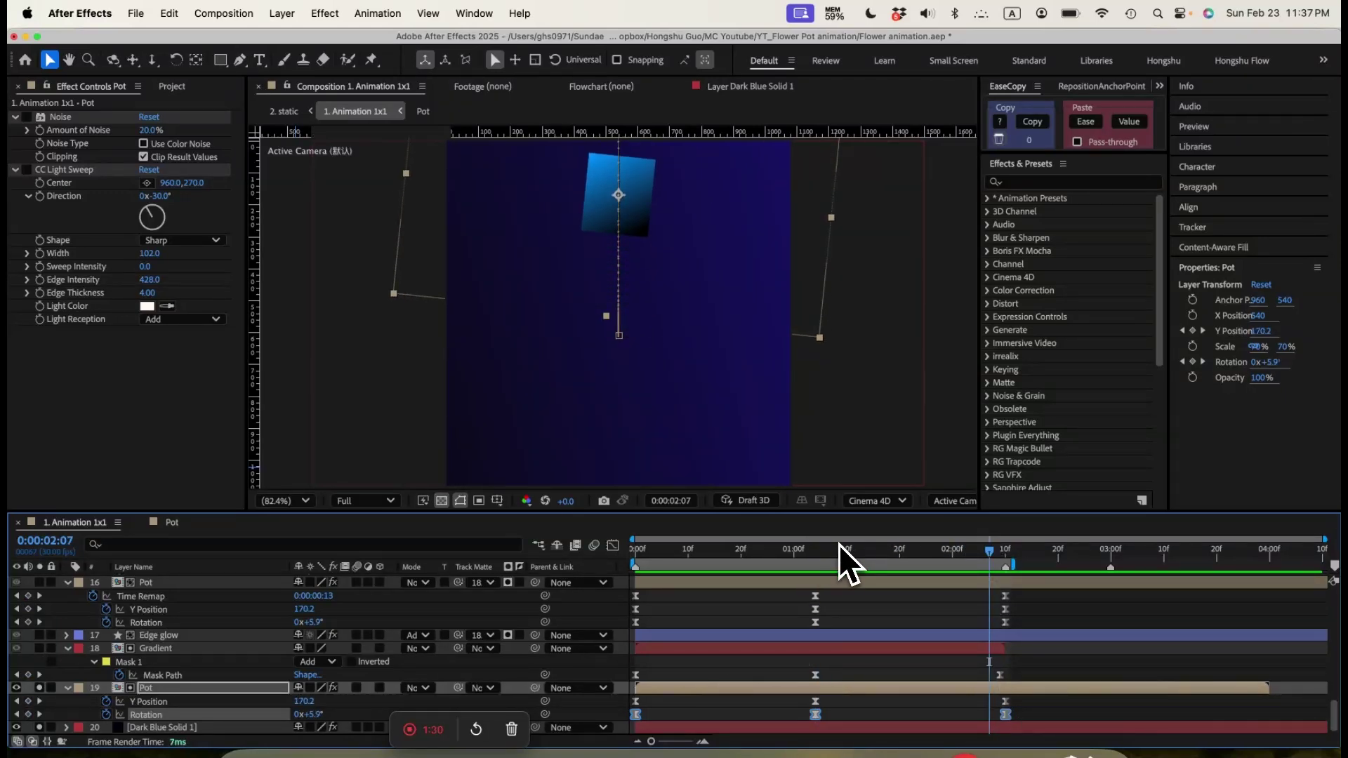
left_click_drag(840, 545, 820, 553)
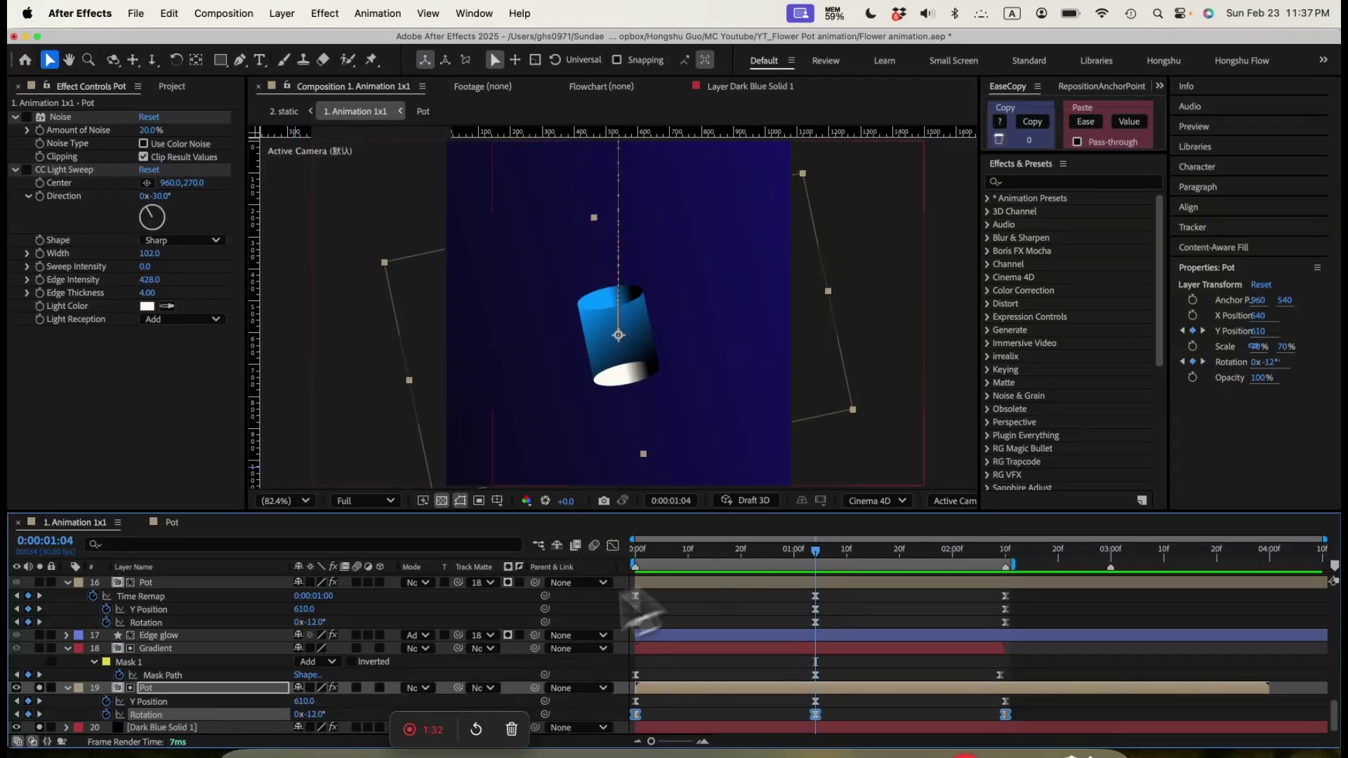
Apply Time > Freeze On Last Frame to the Pot layer and preview the result
right_click(218, 691)
mouse_move(257, 359)
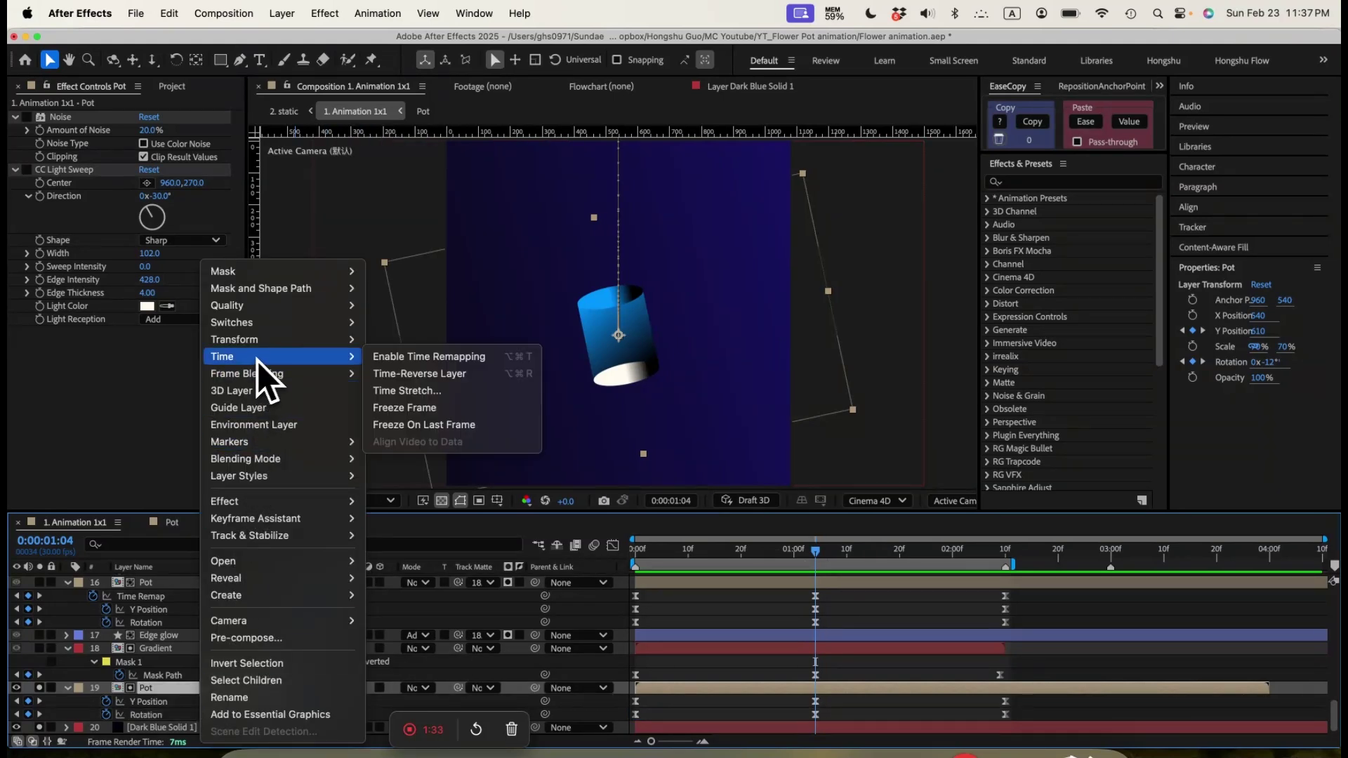
left_click(423, 425)
left_click(852, 670)
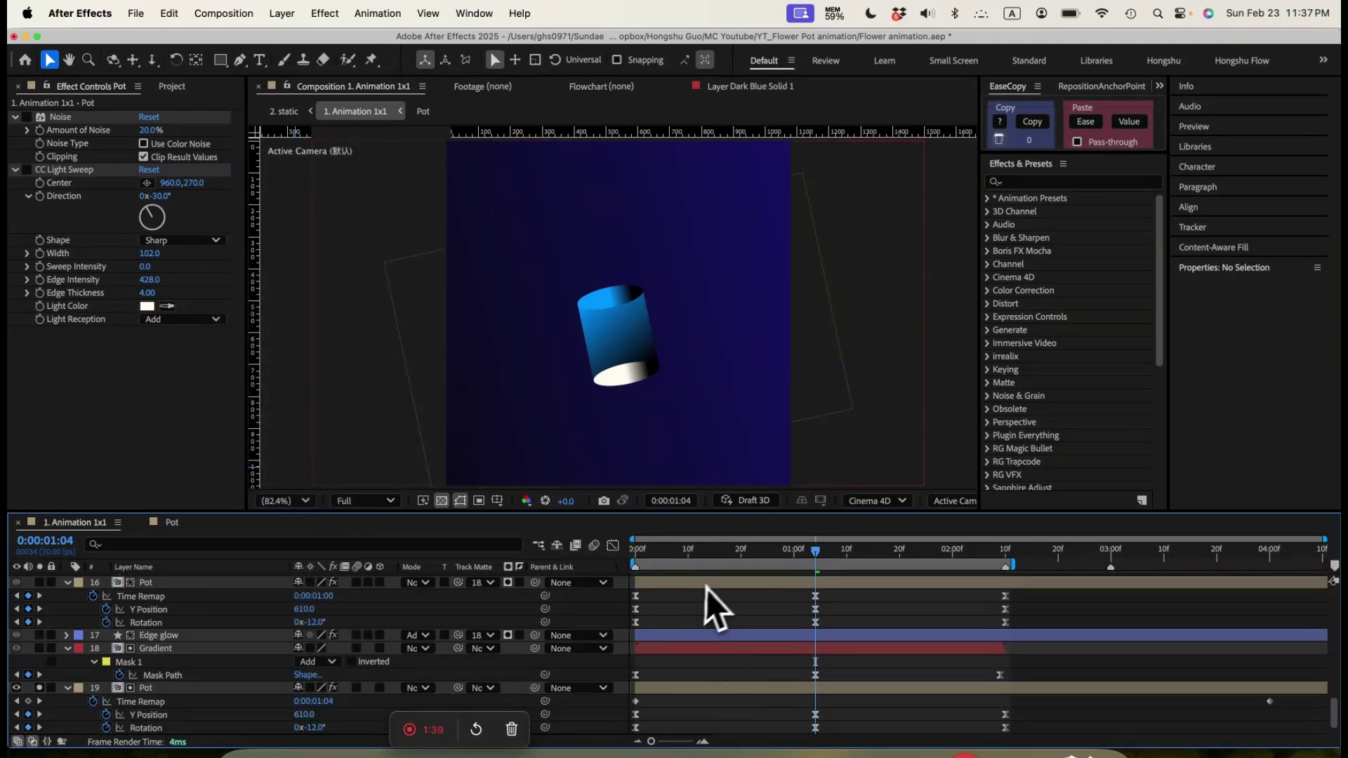
left_click_drag(641, 550, 818, 541)
Check the Pot precomp at the one-second mark, then return to 1. Animation 1x1
double_click(773, 688)
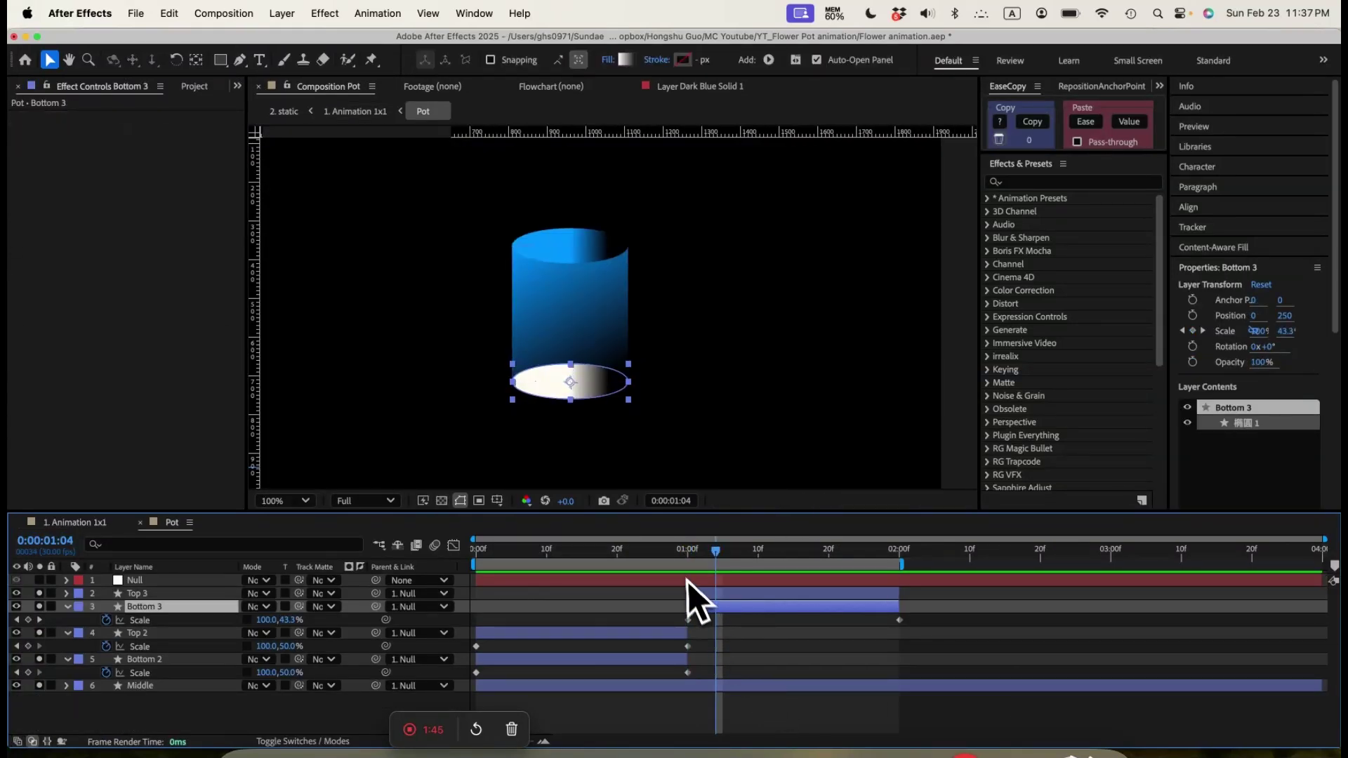
left_click(688, 550)
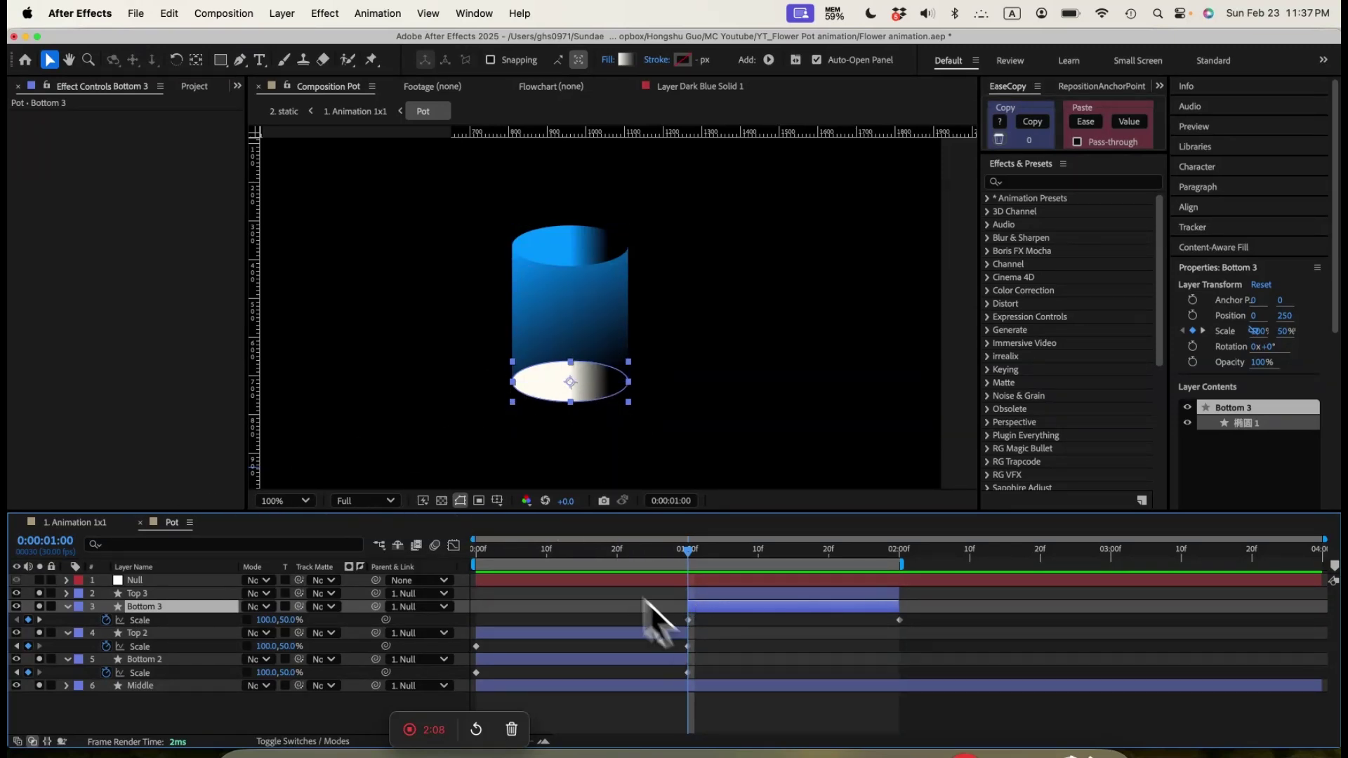
left_click(379, 545)
left_click(307, 542)
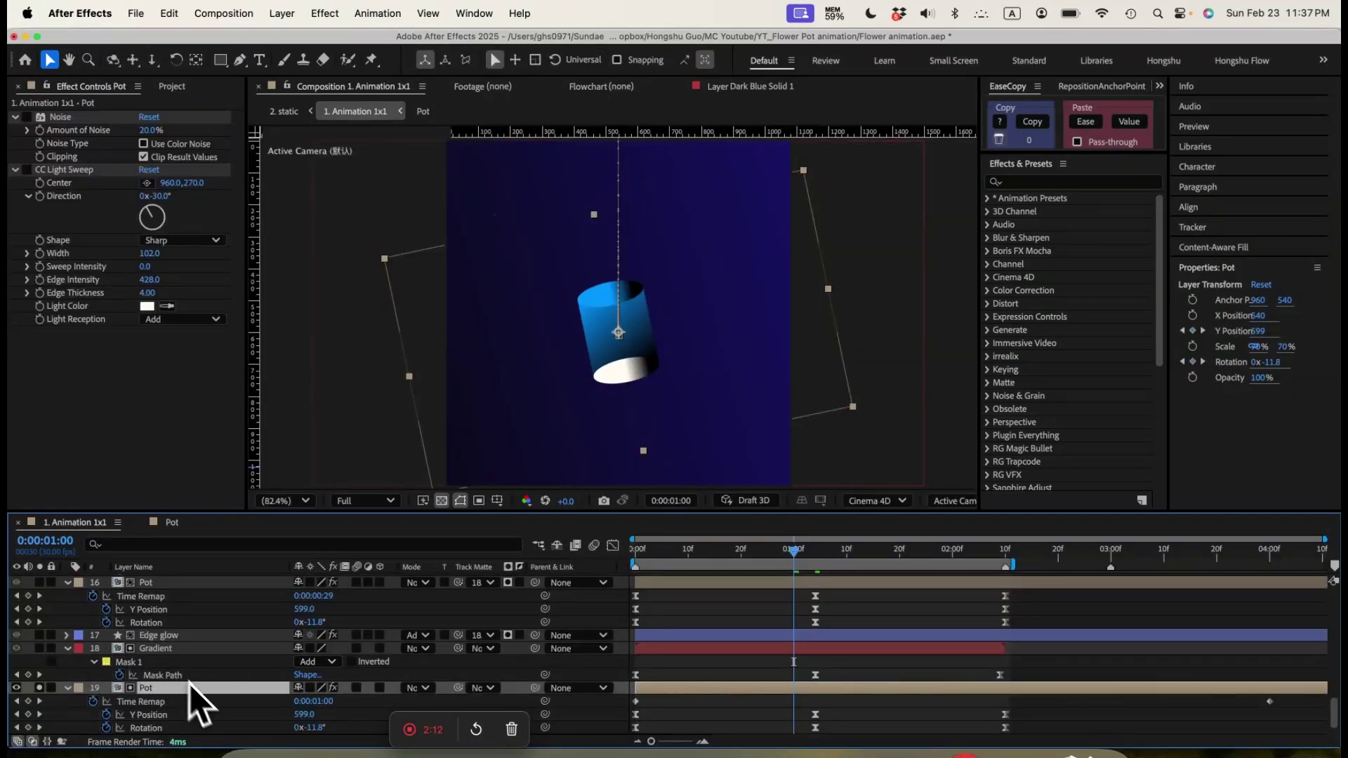
Copy Pot's 1-second Time Remap keyframe and paste it at 0:00:02:09
scroll(190, 684, "down", 1)
left_click(28, 688)
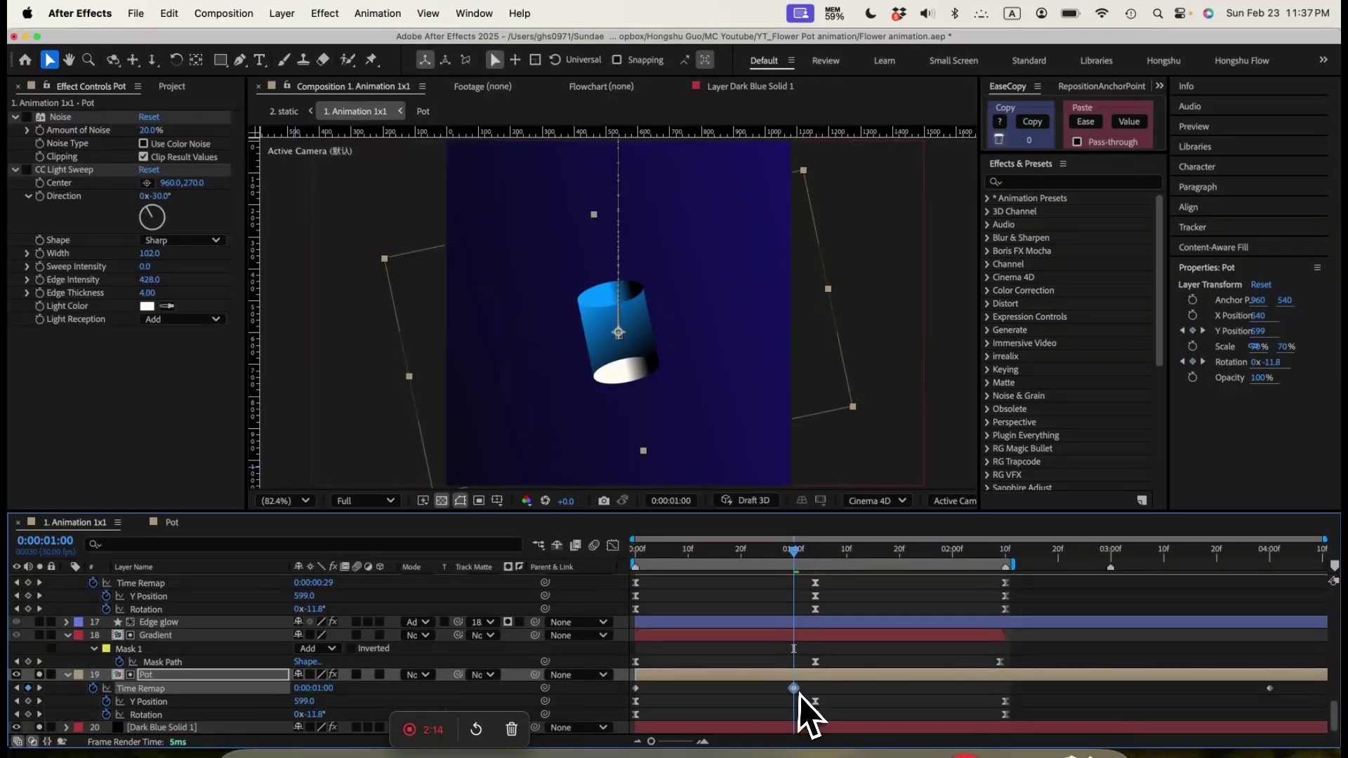
left_click_drag(794, 560, 763, 558)
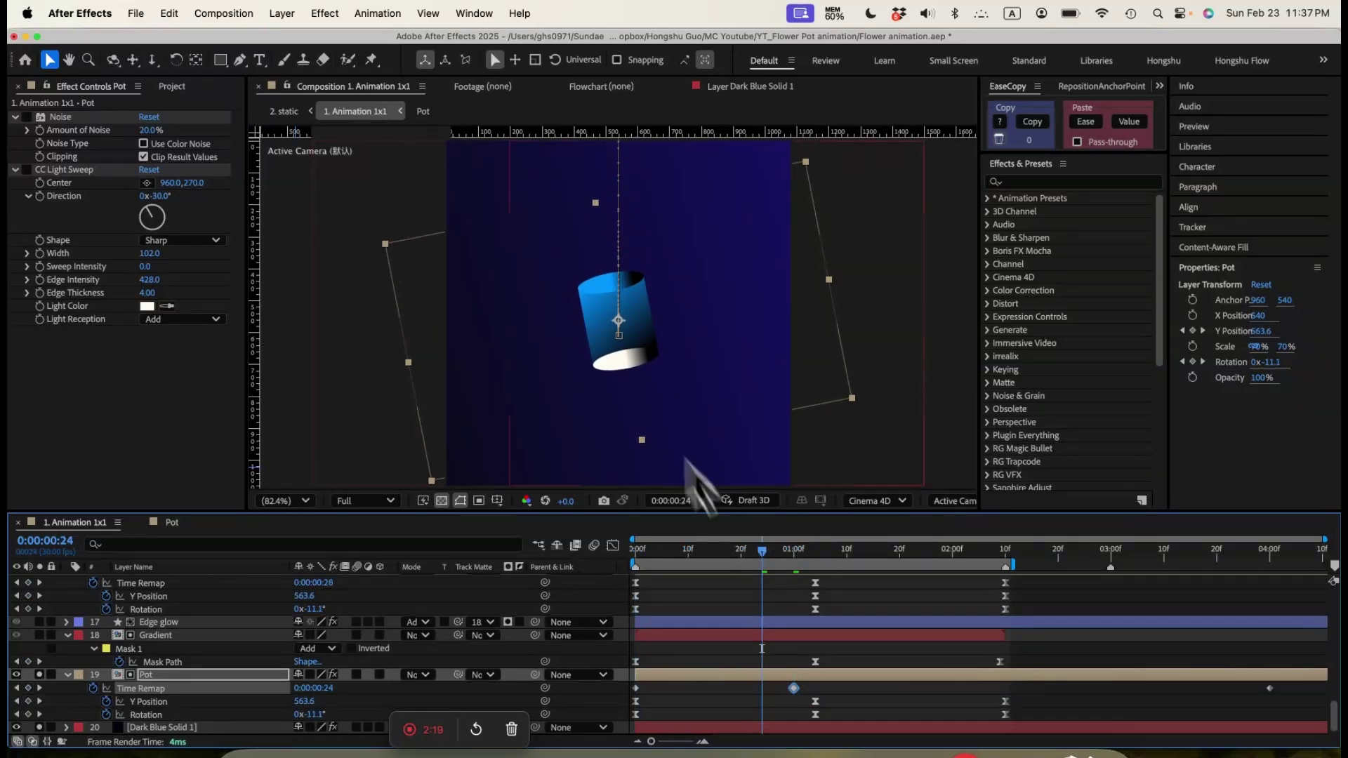
left_click(792, 553)
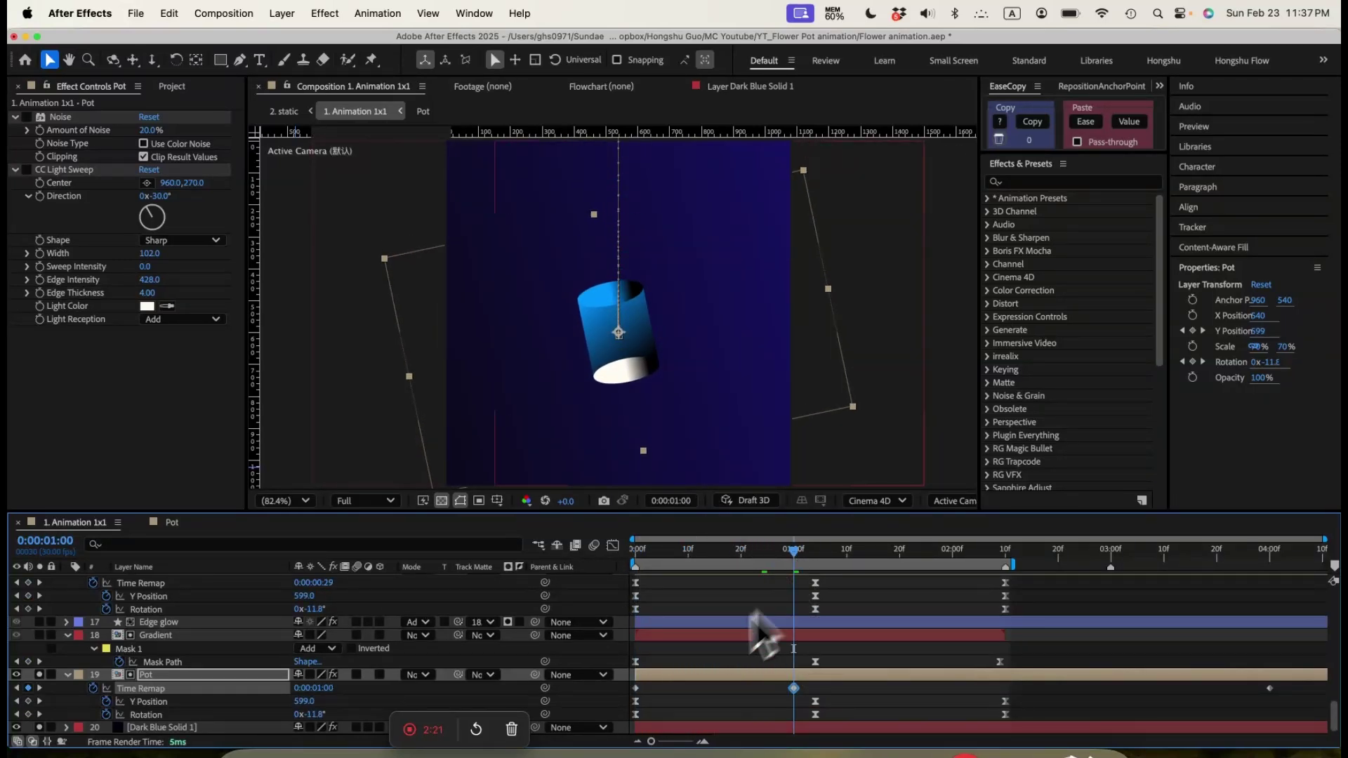
key("super+c")
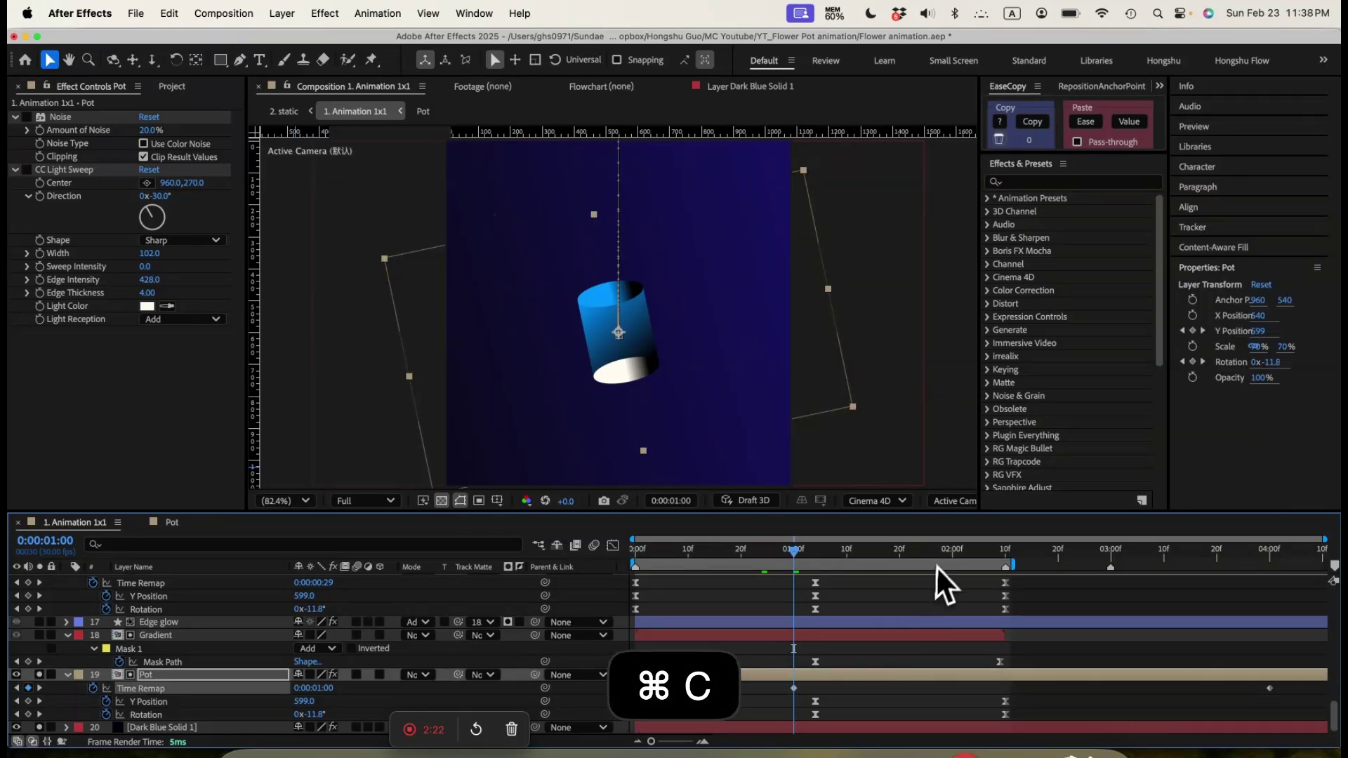
left_click(992, 557)
key("super+v")
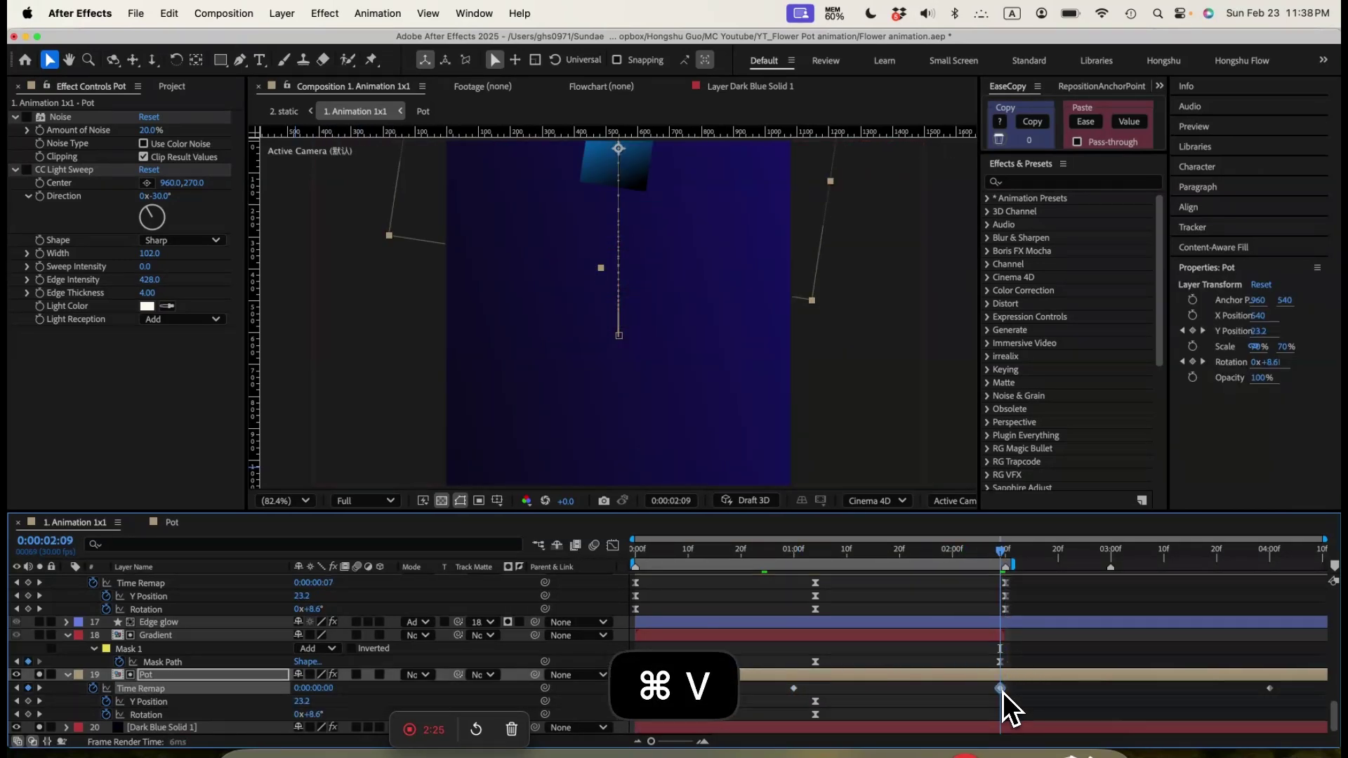
left_click_drag(794, 689, 816, 695)
left_click_drag(727, 558, 797, 551)
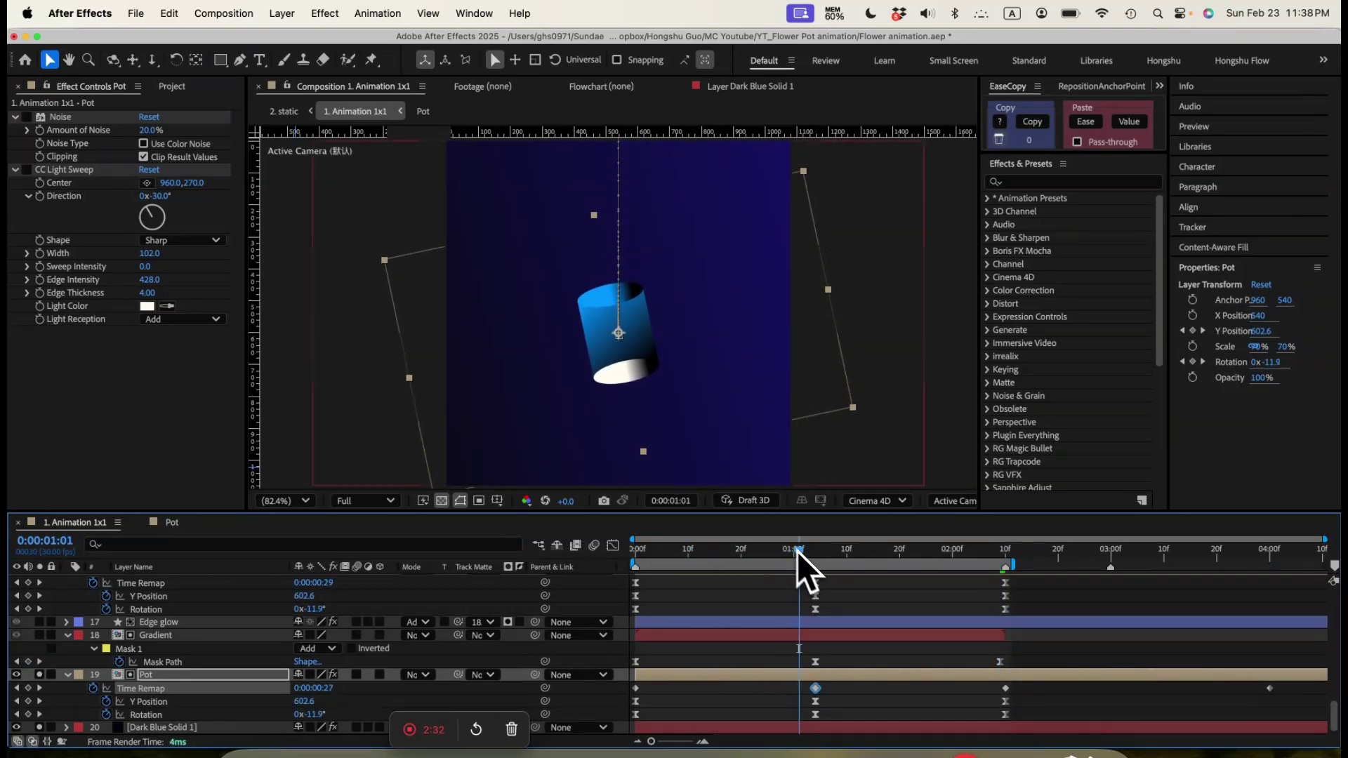
left_click_drag(657, 558, 834, 552)
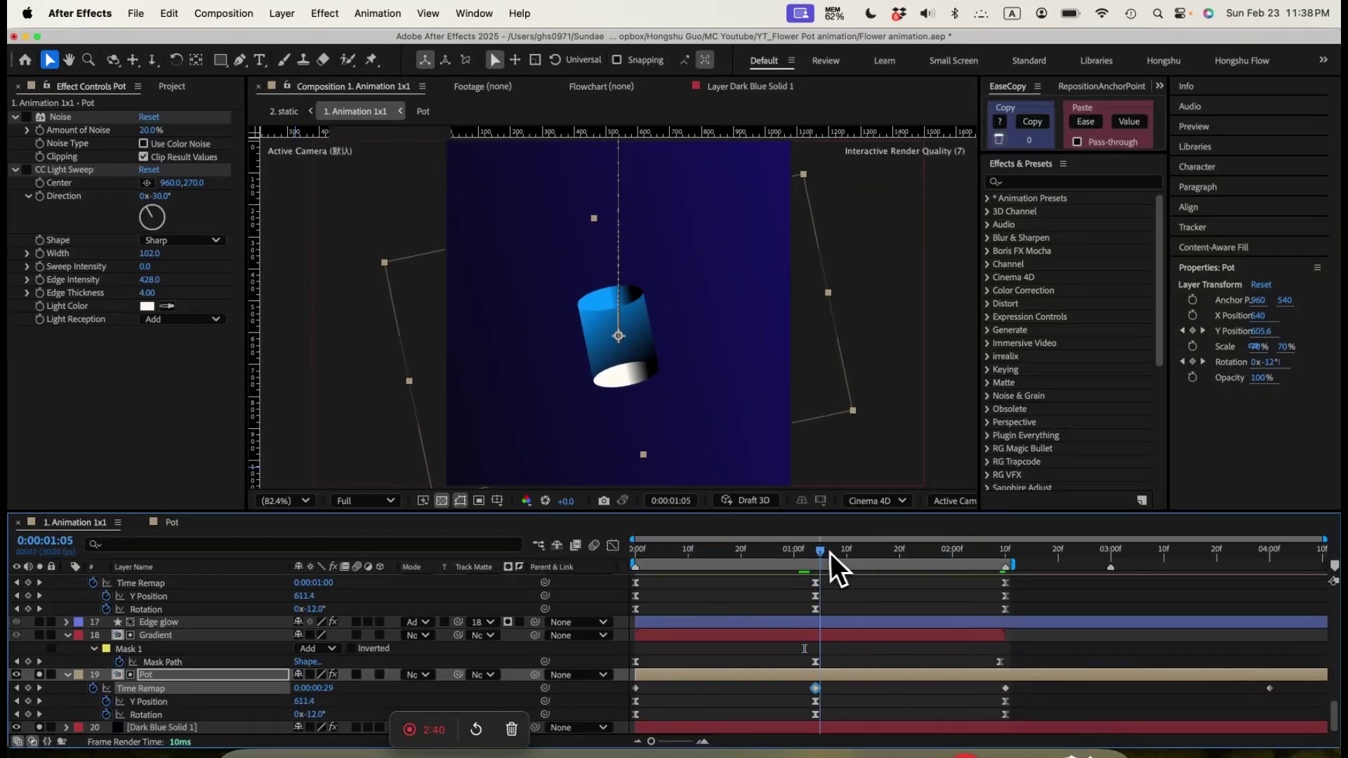
Check the Pot precomp at 1 second, return, and preview the pot drop through 1:29
left_click(171, 522)
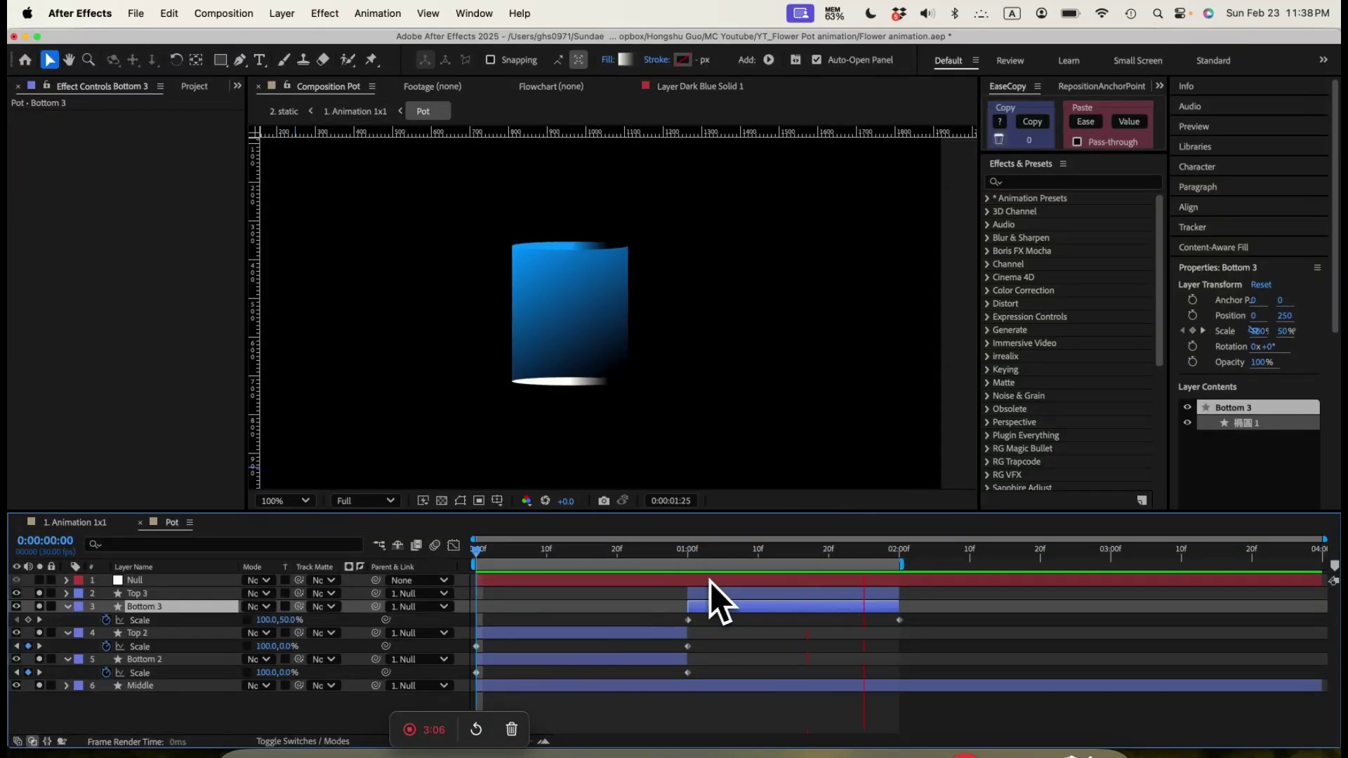
left_click_drag(647, 562, 412, 601)
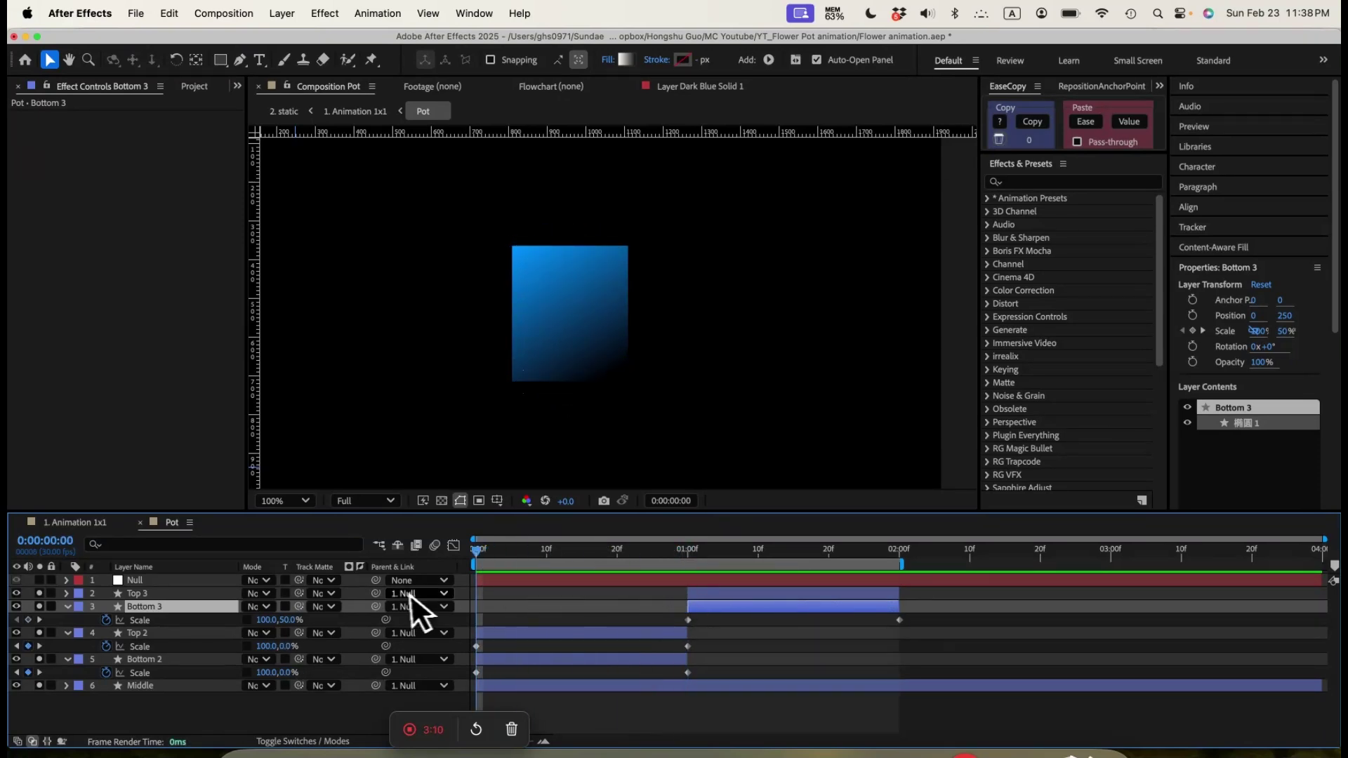
key("Tab")
left_click(293, 545)
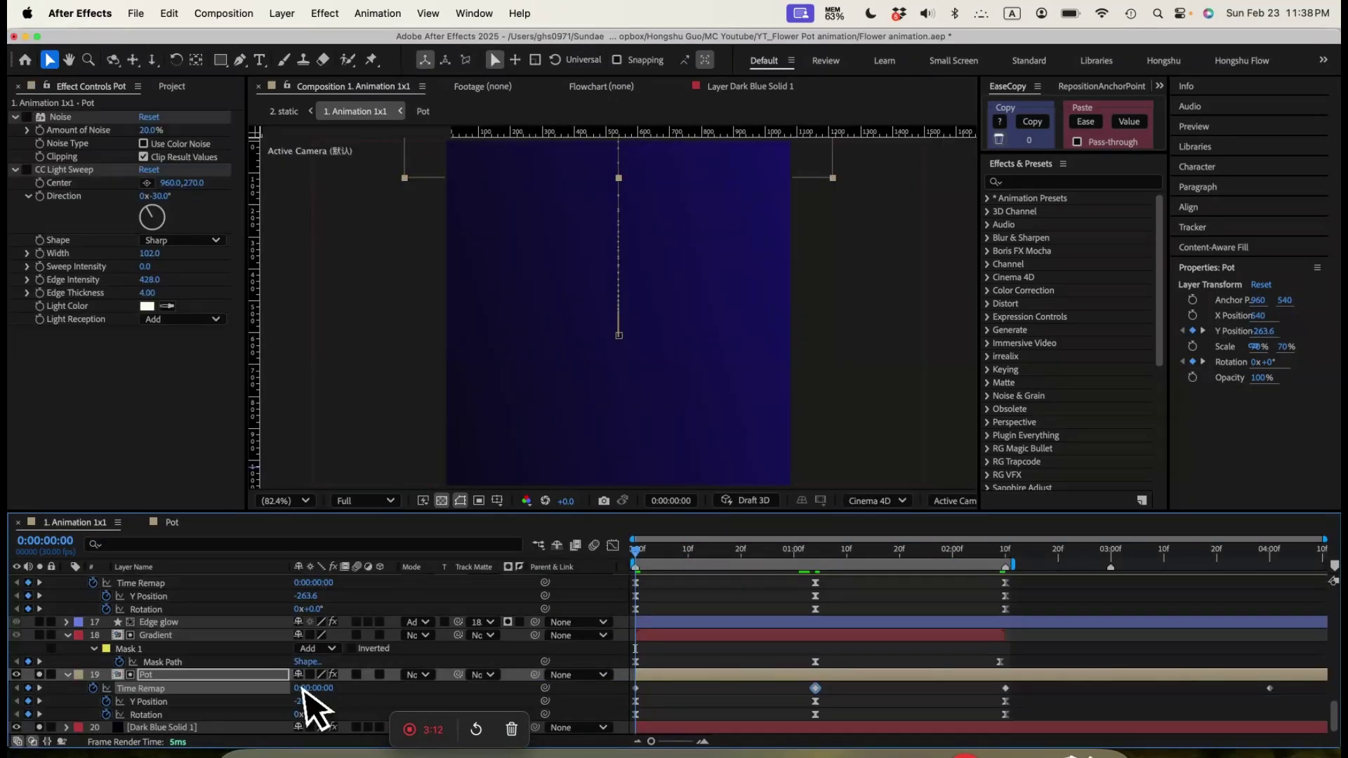
left_click(813, 559)
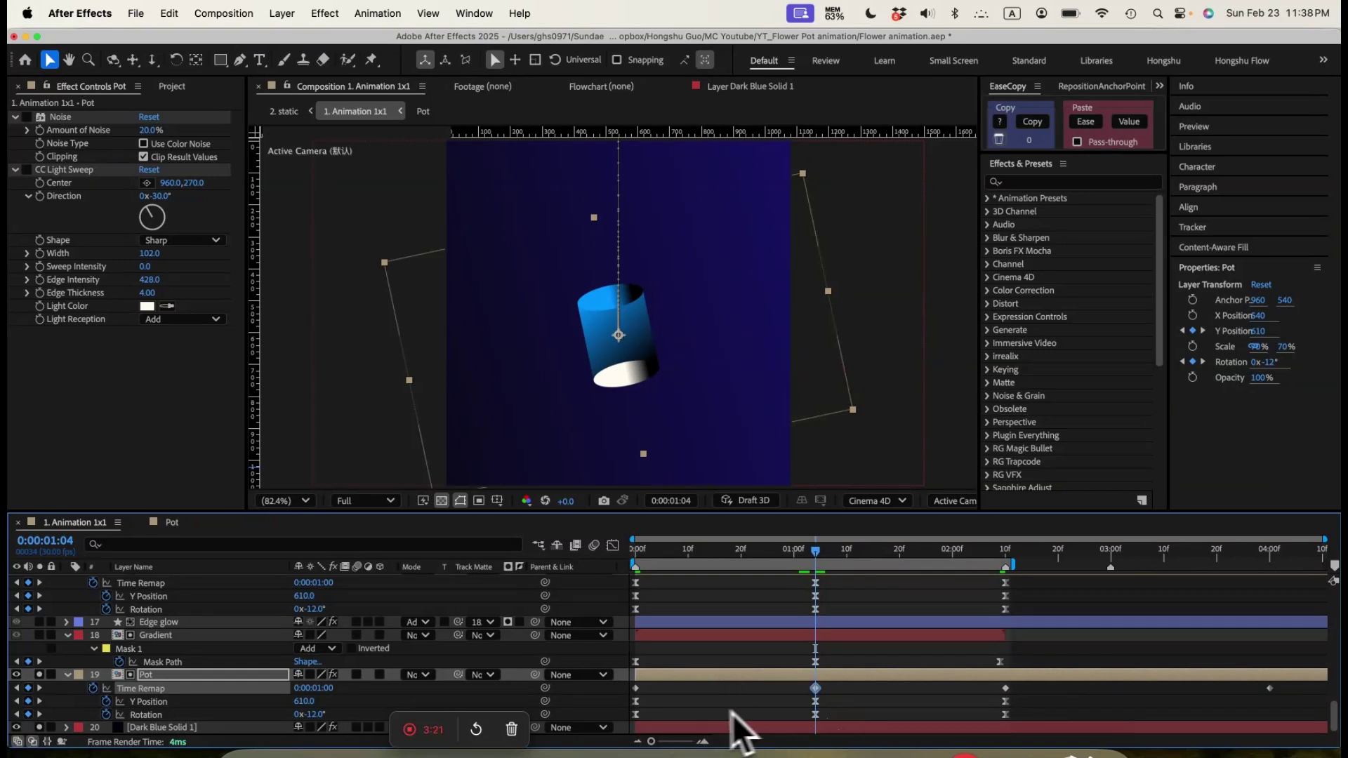
left_click(637, 688)
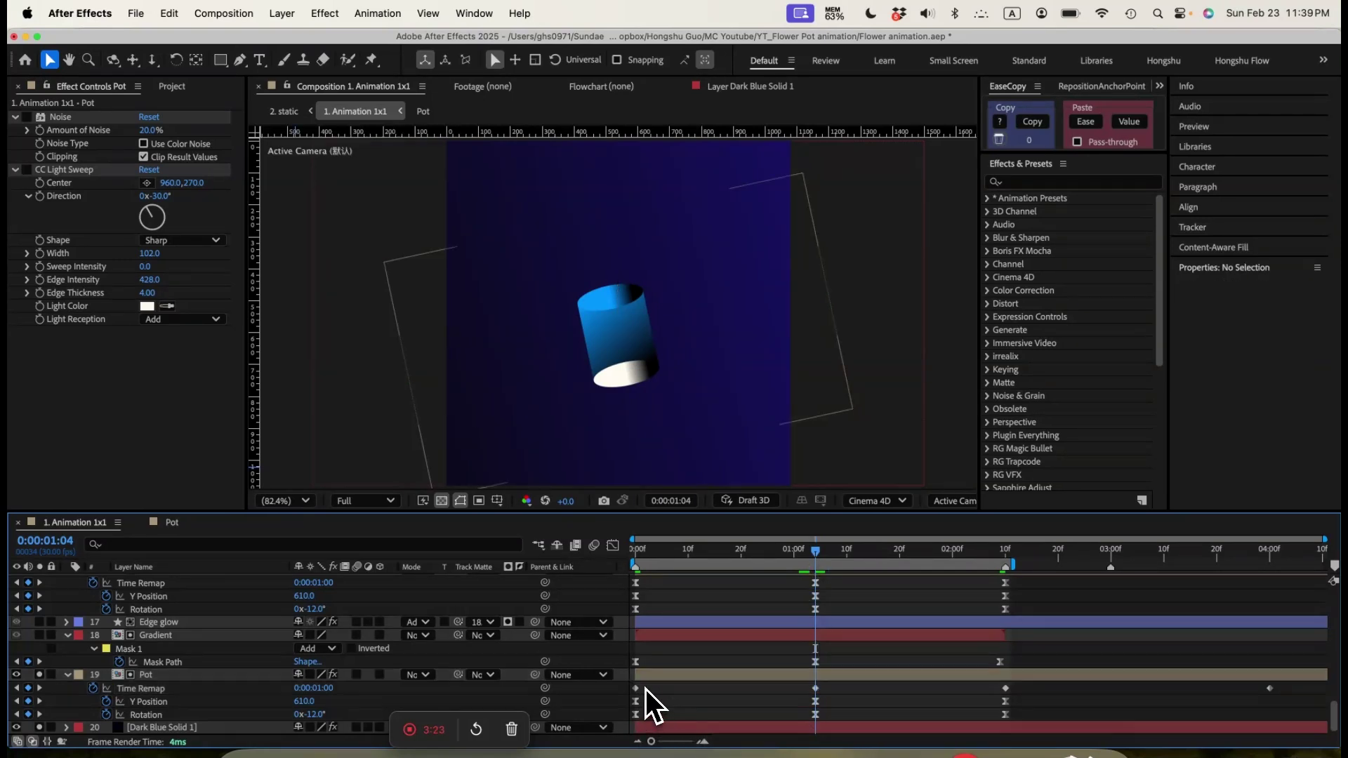
key("space")
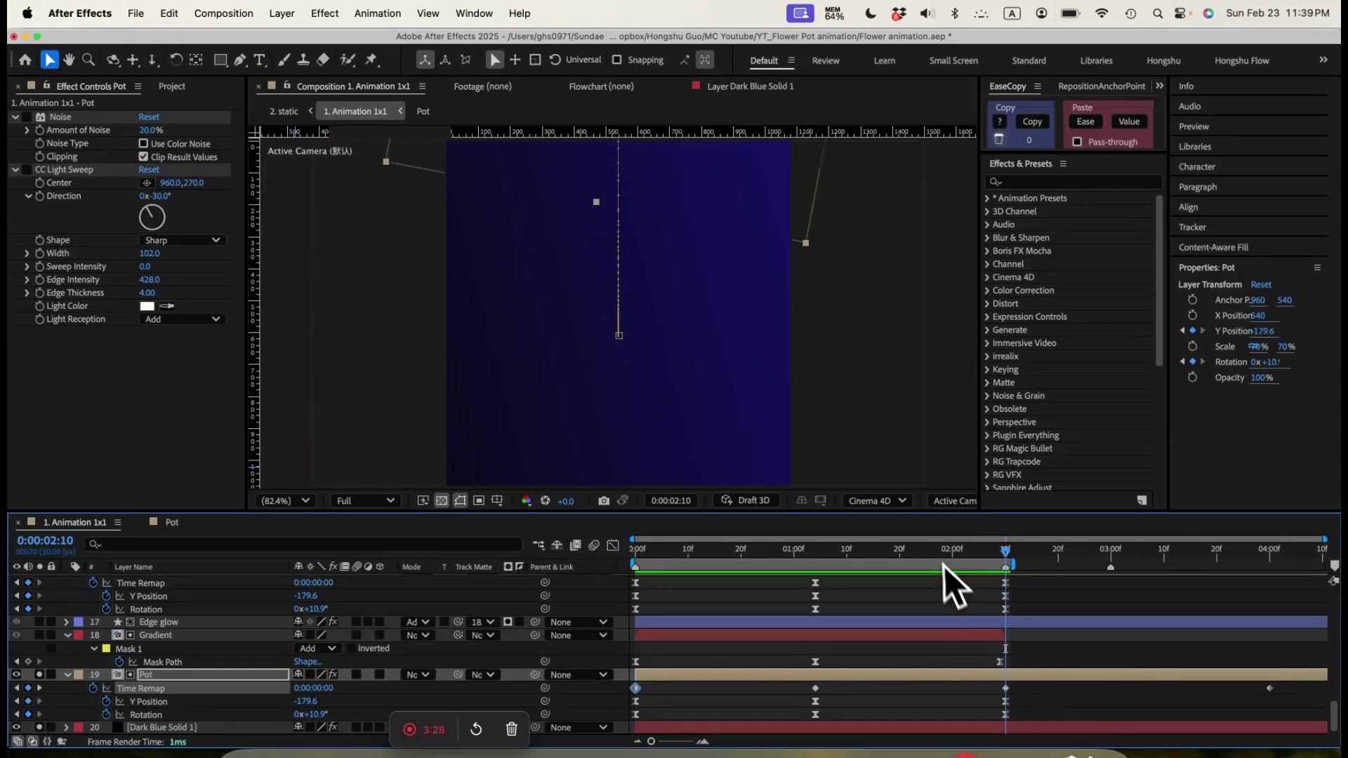
left_click_drag(654, 553, 801, 554)
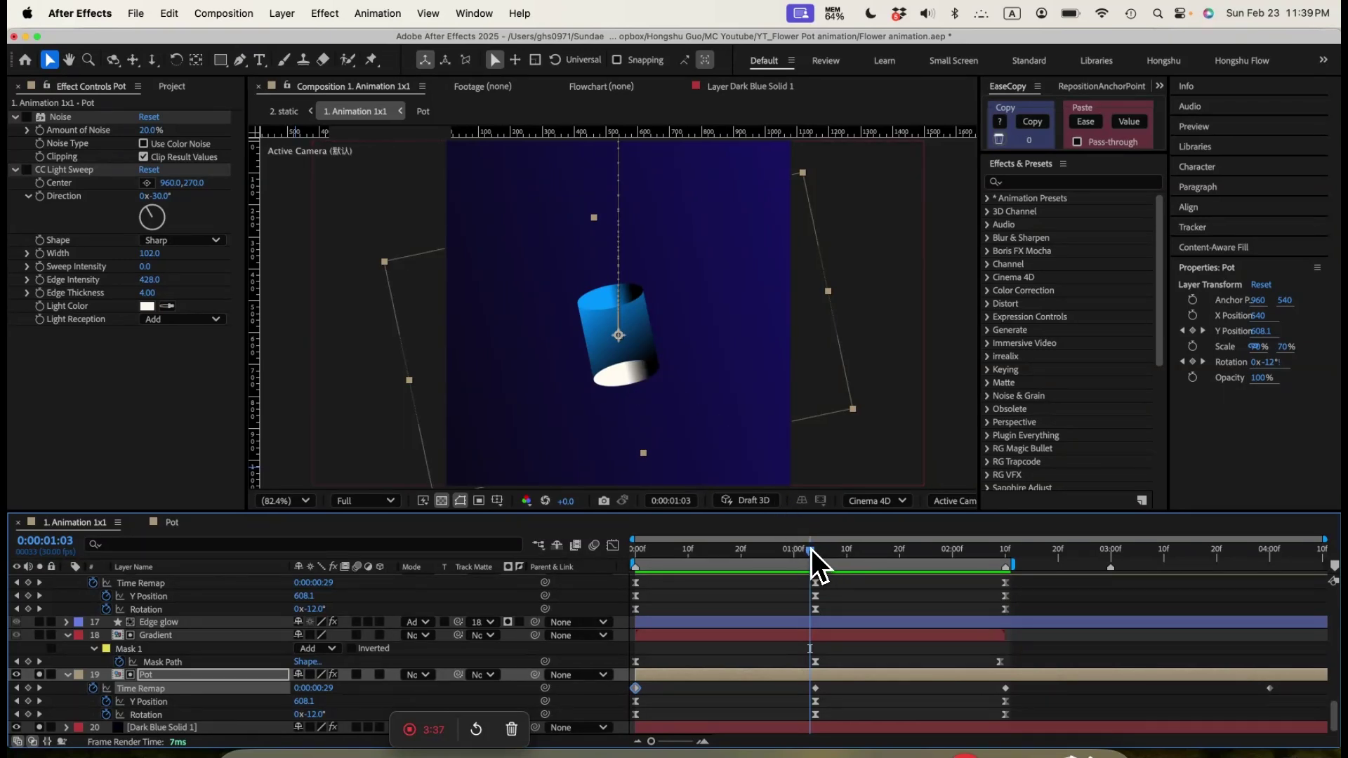
left_click_drag(811, 552, 969, 602)
Copy the Y Position keyframes' easing with EaseCopy and paste it onto the Time Remap keys
left_click_drag(1017, 702, 628, 695)
left_click_drag(1025, 700, 626, 705)
left_click(1032, 122)
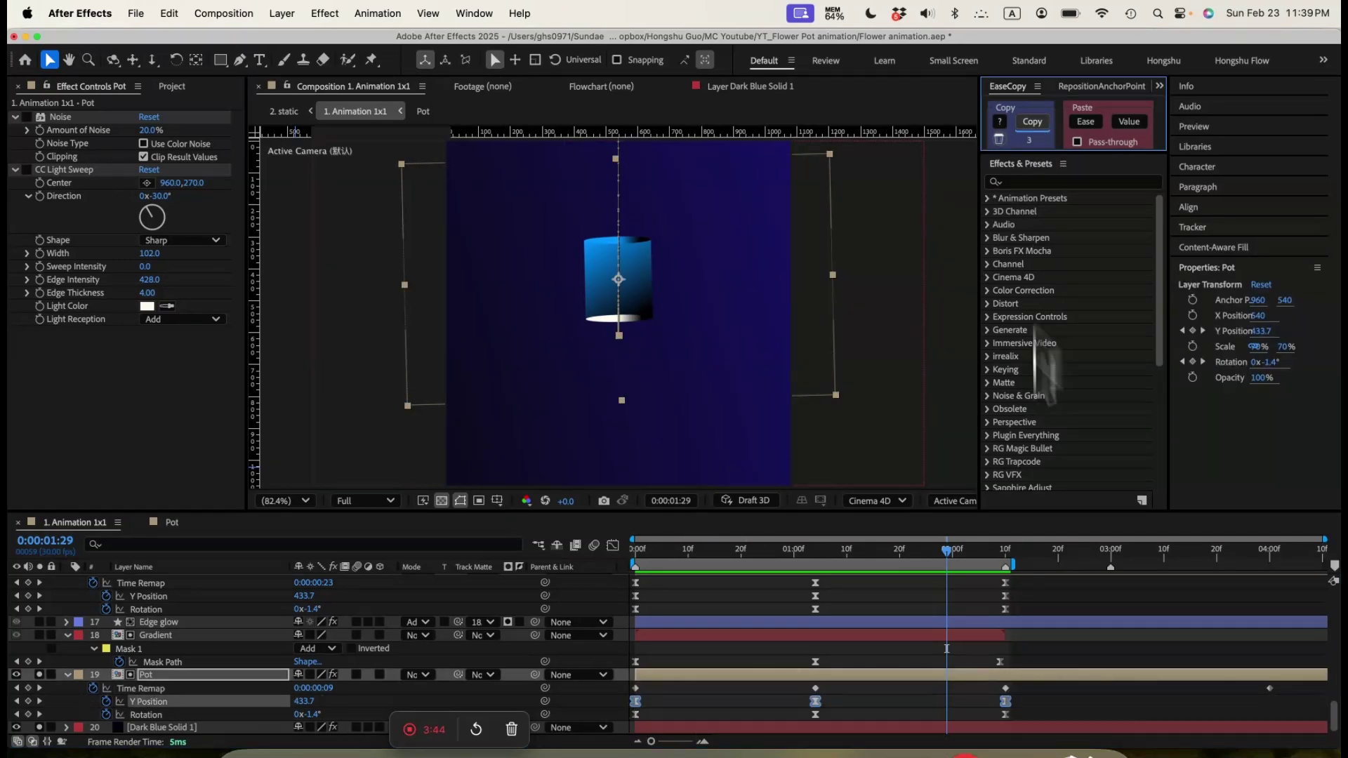
left_click(1018, 686)
left_click_drag(630, 688, 632, 697)
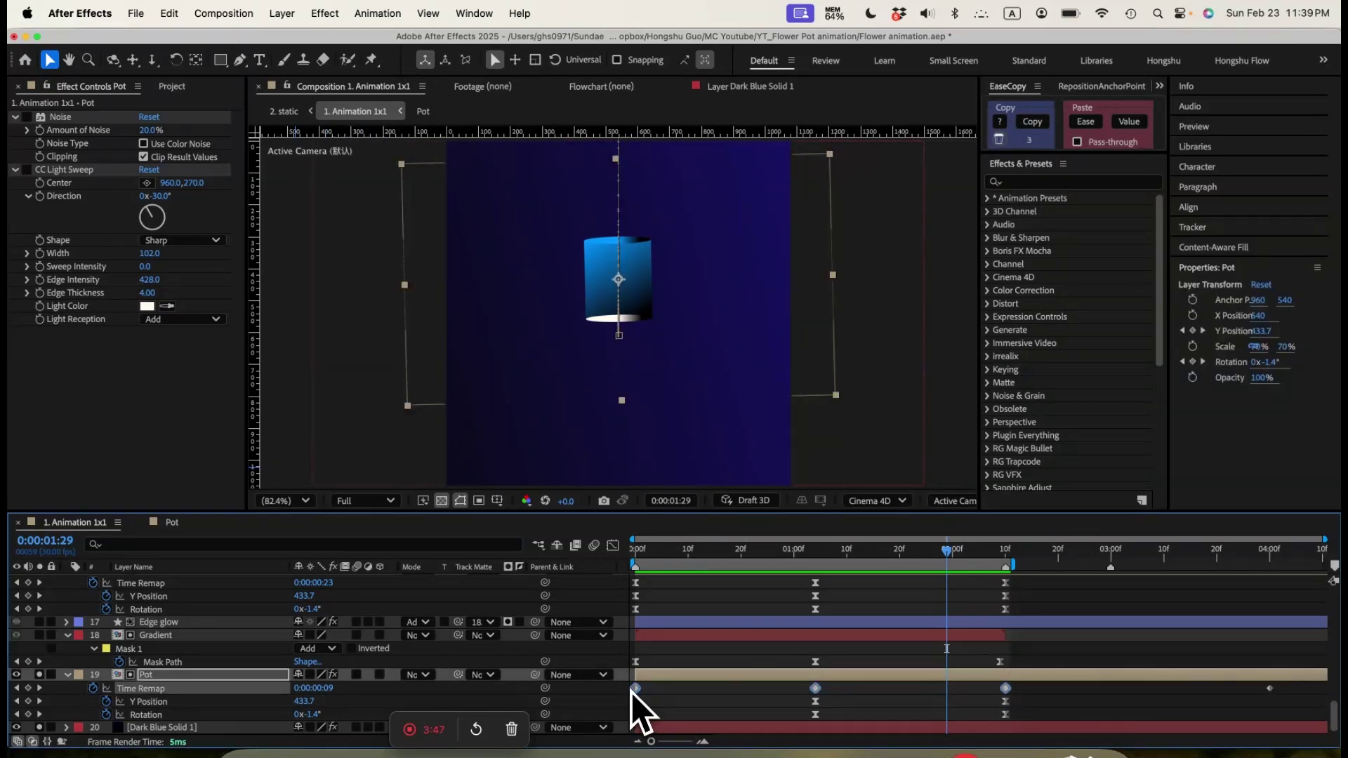
left_click(1087, 123)
Delete the stray late Time Remap keyframe and return the time to the start
left_click(1270, 688)
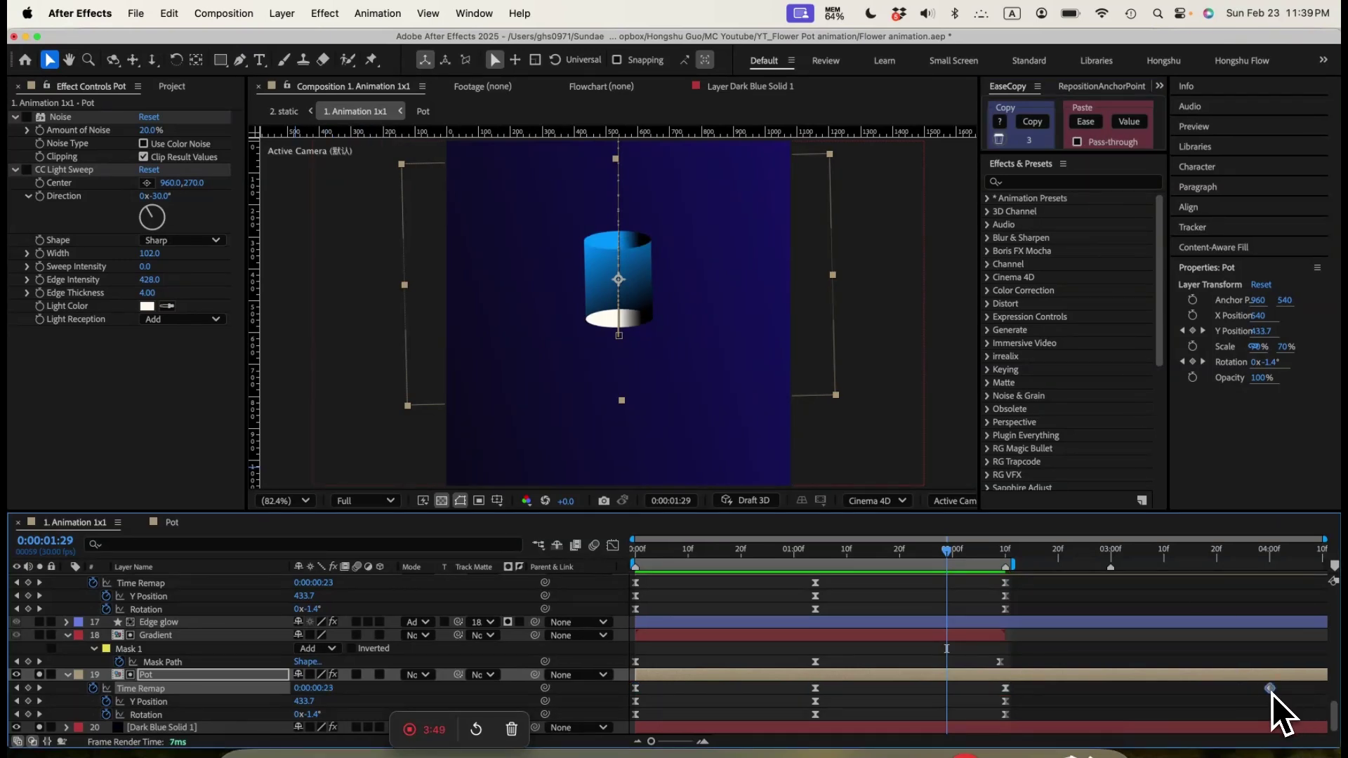
key("BackSpace")
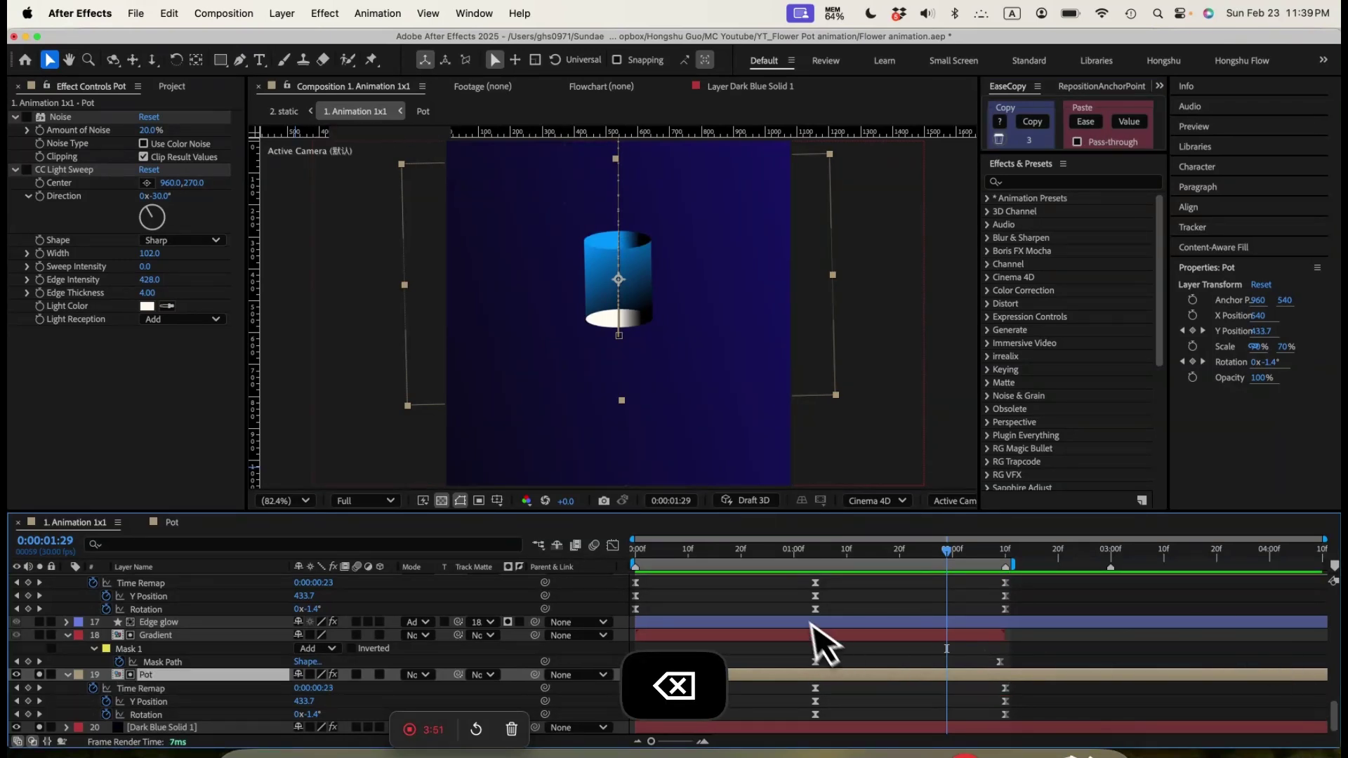
left_click_drag(818, 554, 602, 566)
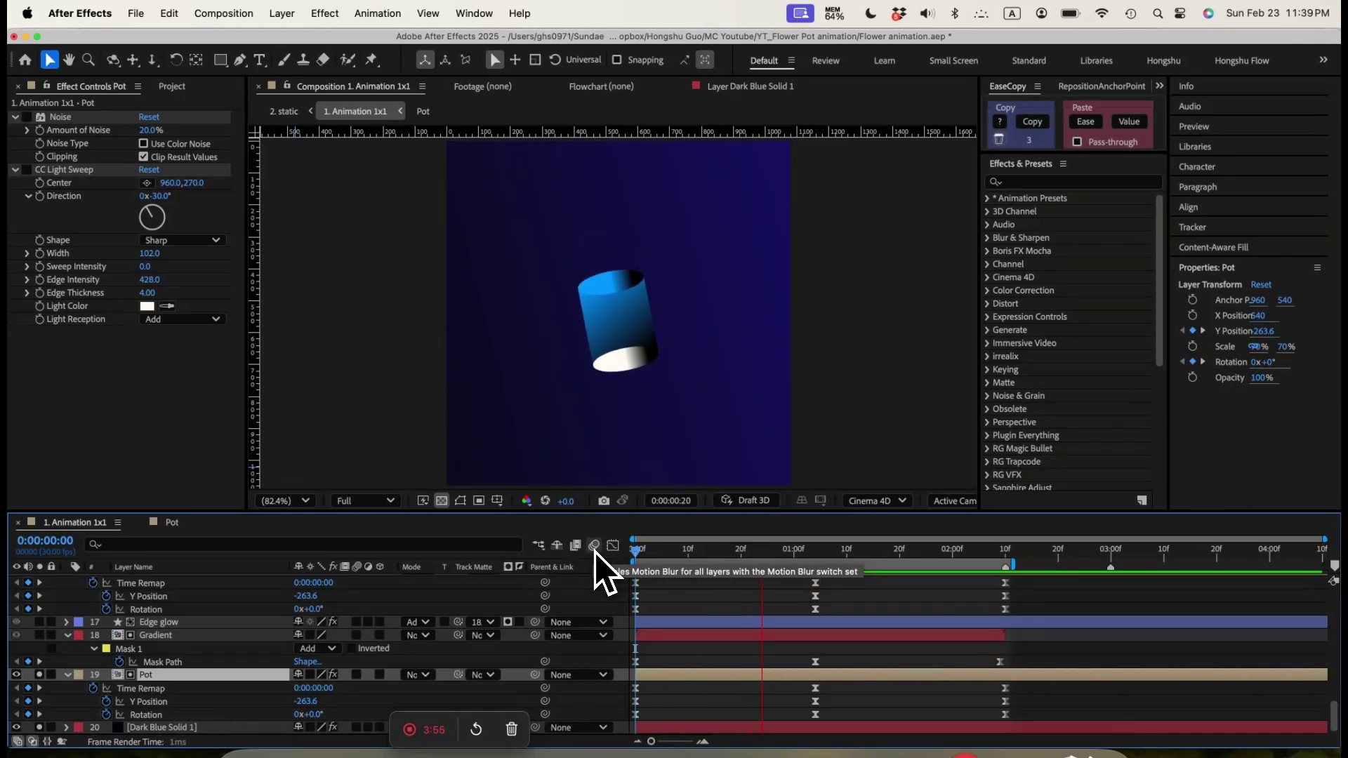
Zoom to 200% on the pot and replace its CC Light Sweep effect with a fresh one
left_click(811, 558)
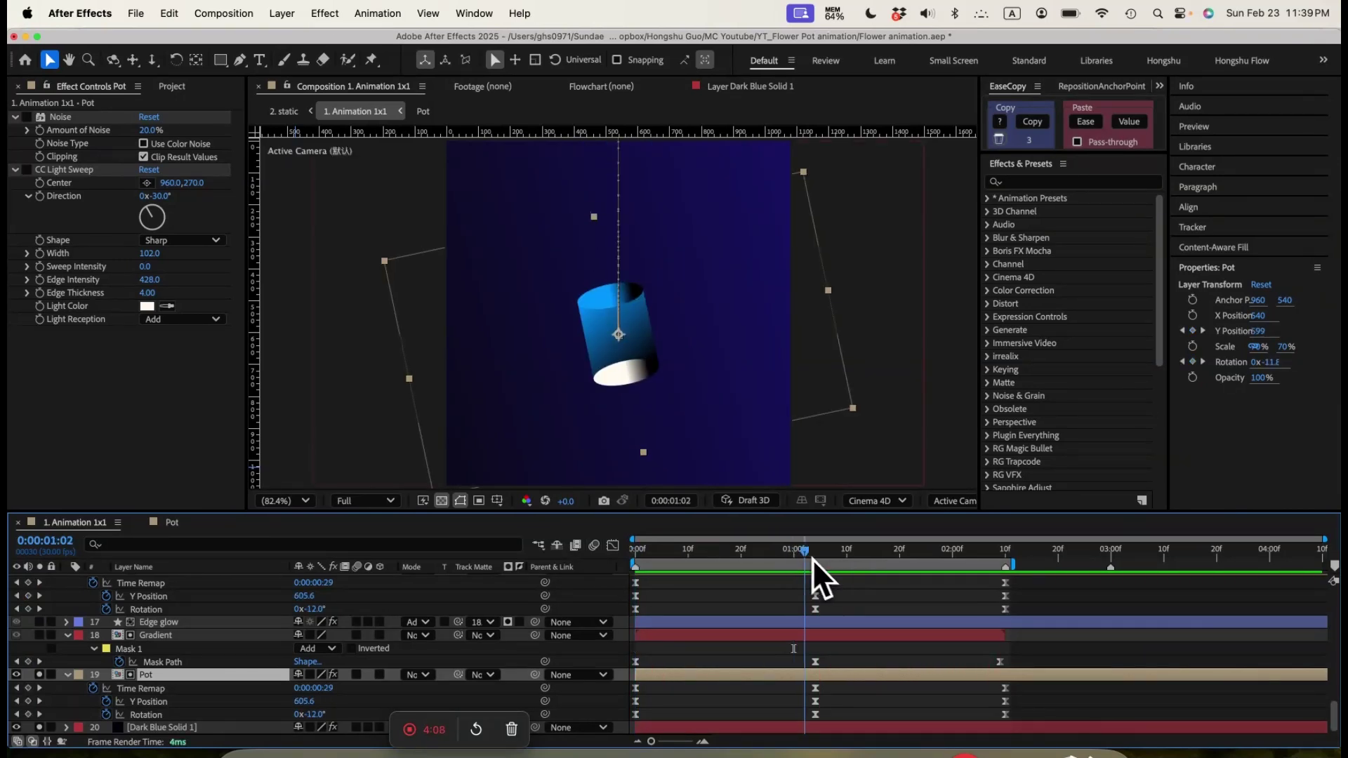
left_click(28, 123)
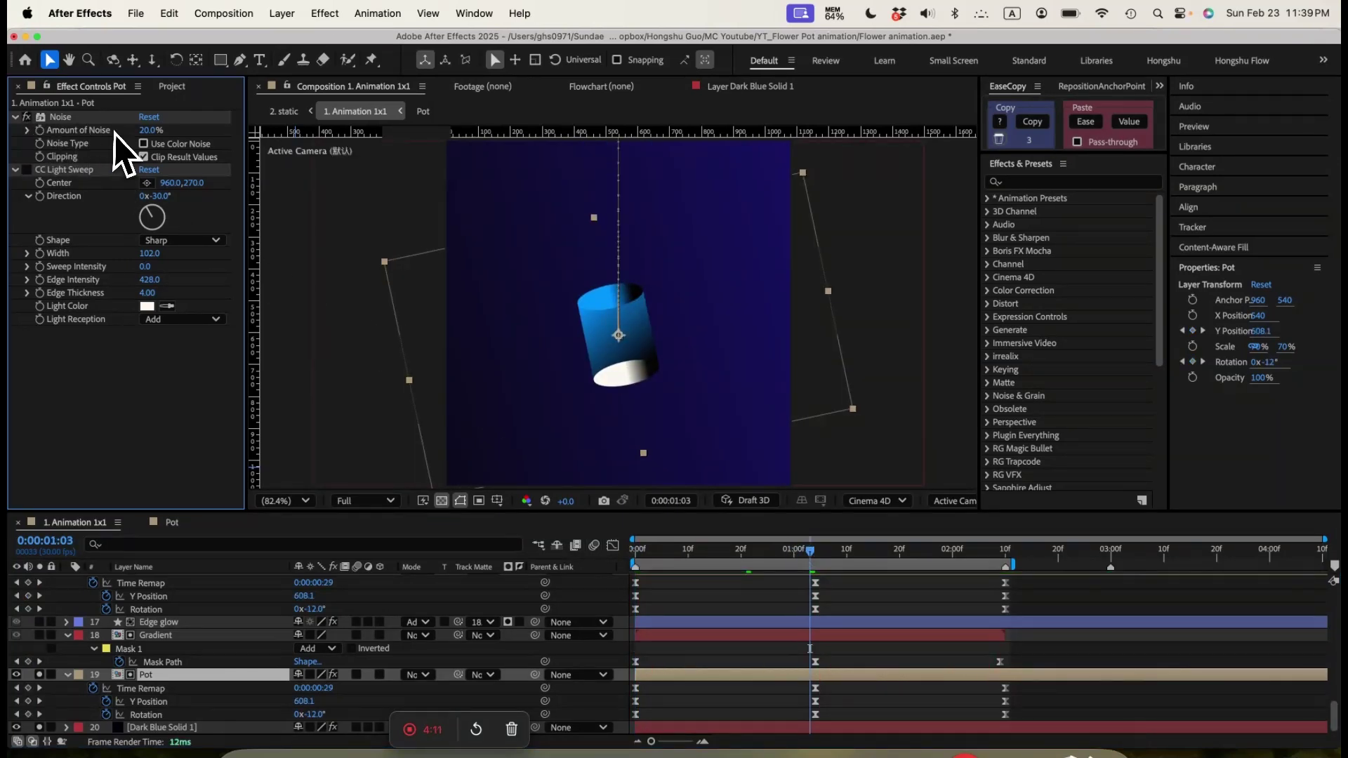
key("super+equal")
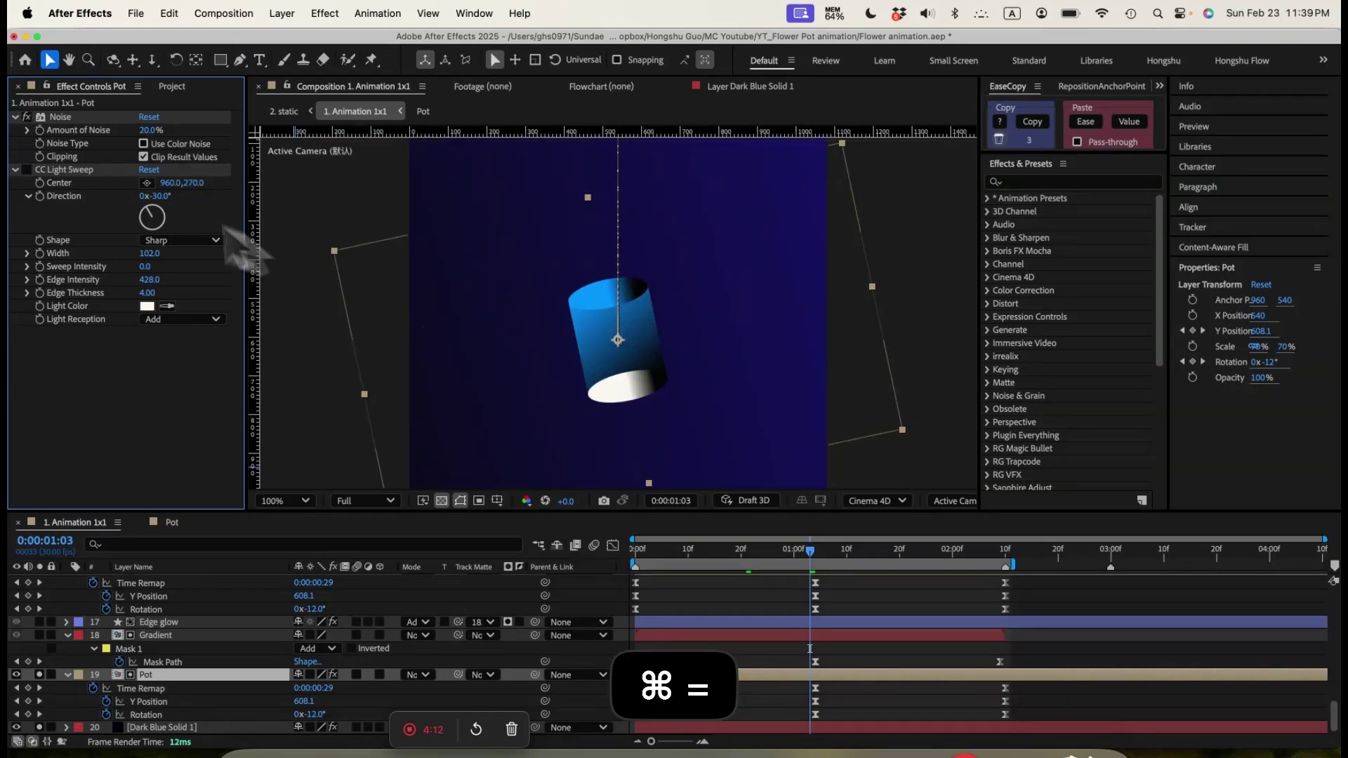
key("super+equal")
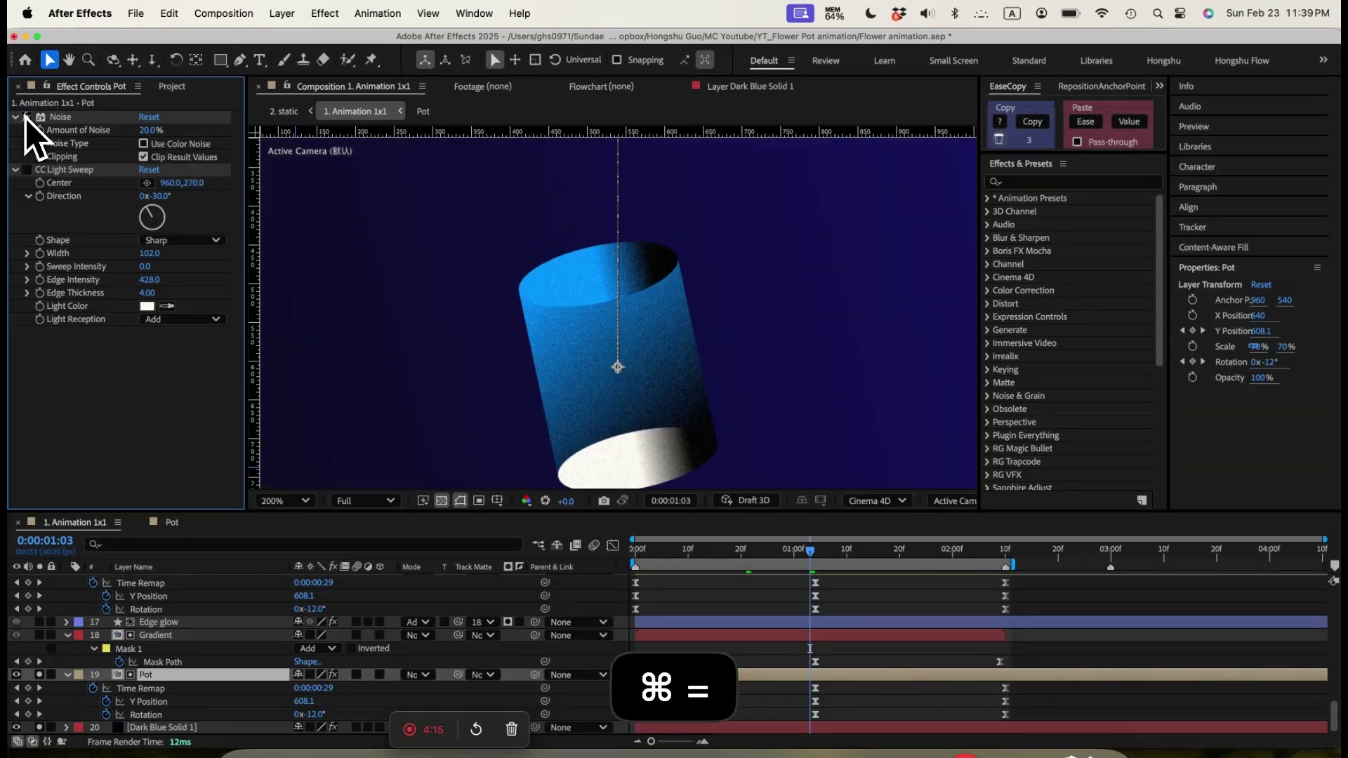
key("Delete")
left_click(1018, 184)
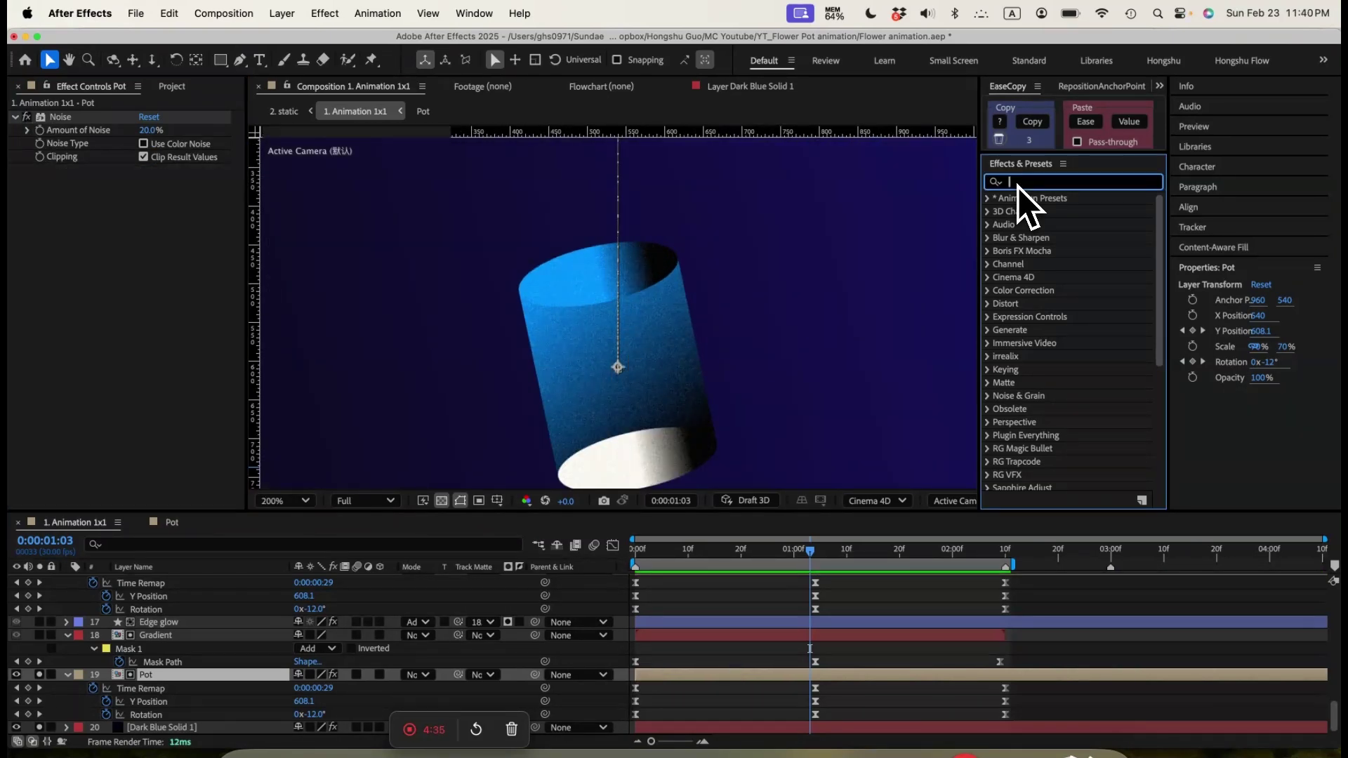
type("cc light")
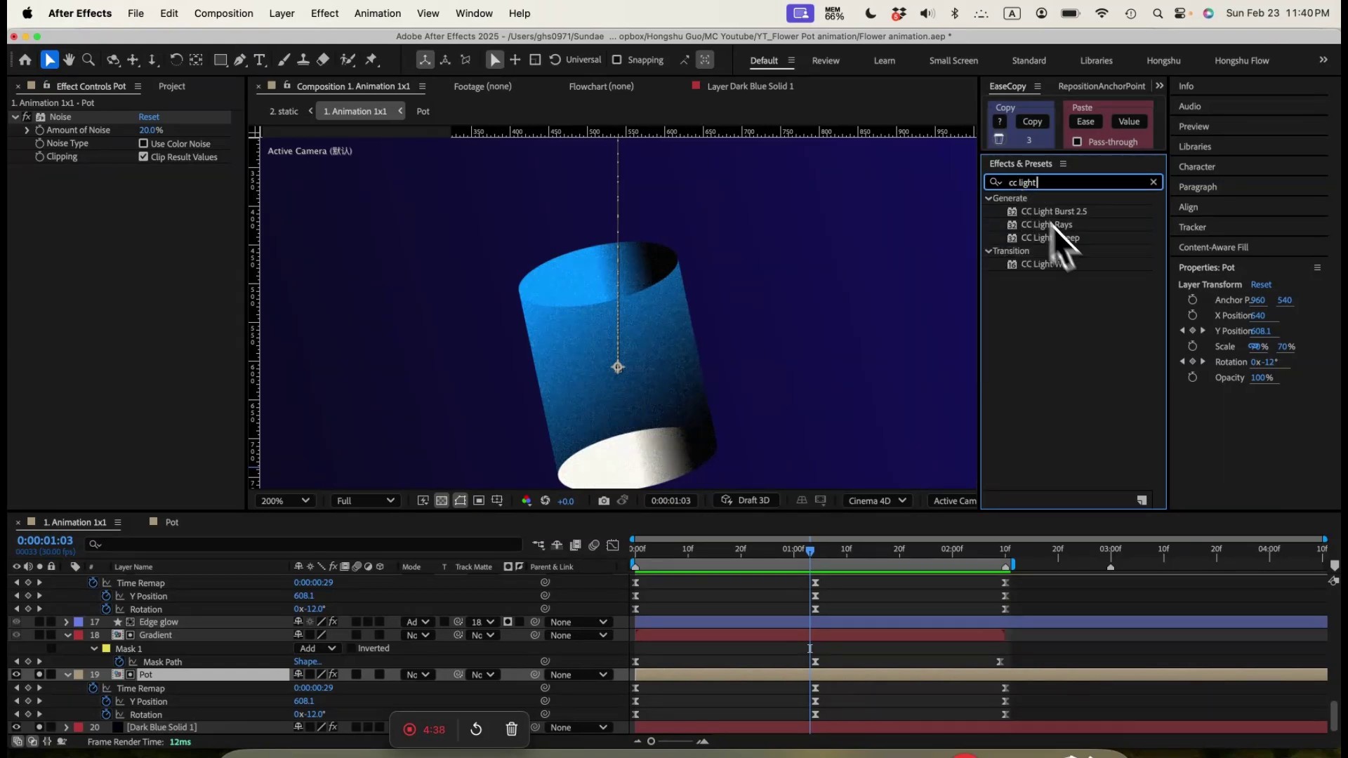
left_click_drag(1051, 238, 504, 393)
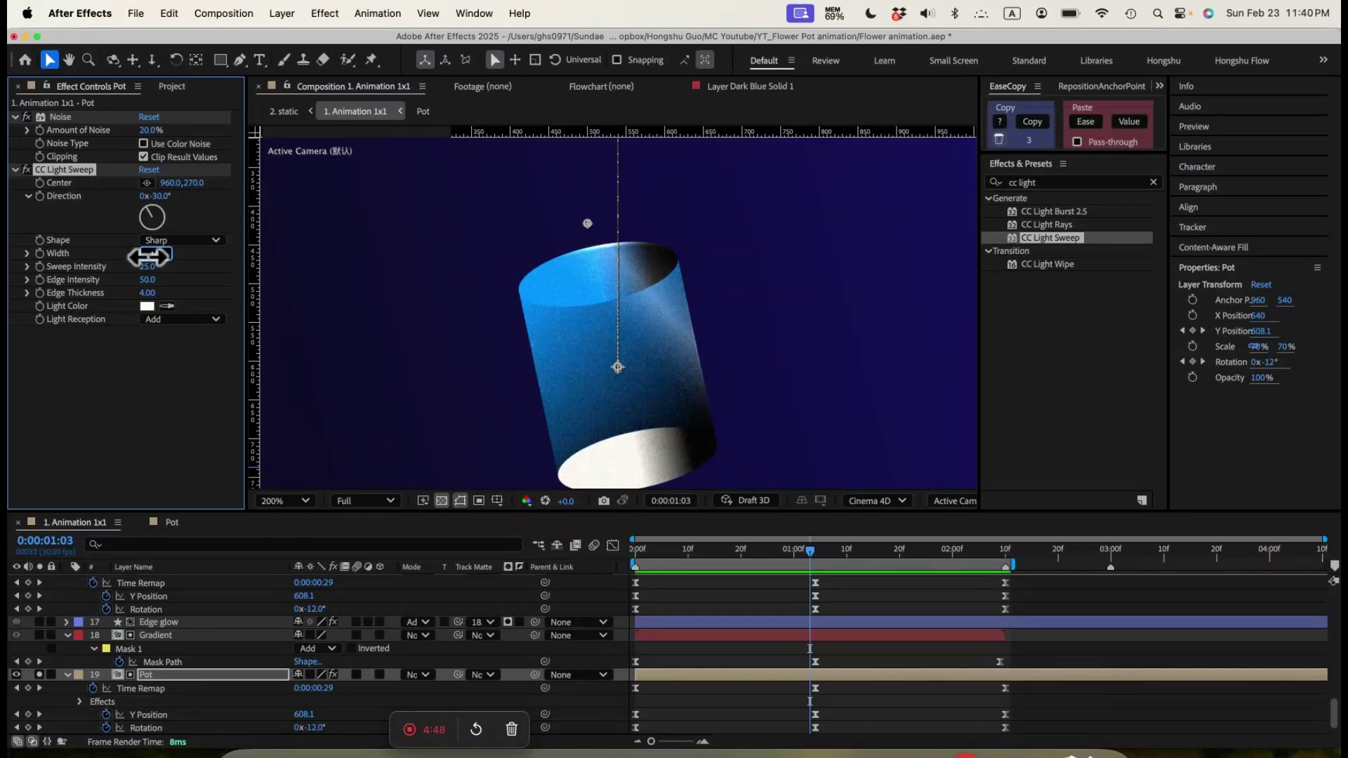
Set CC Light Sweep width to 100, Sweep Intensity 0 and Edge Intensity 450
left_click_drag(148, 257, 184, 257)
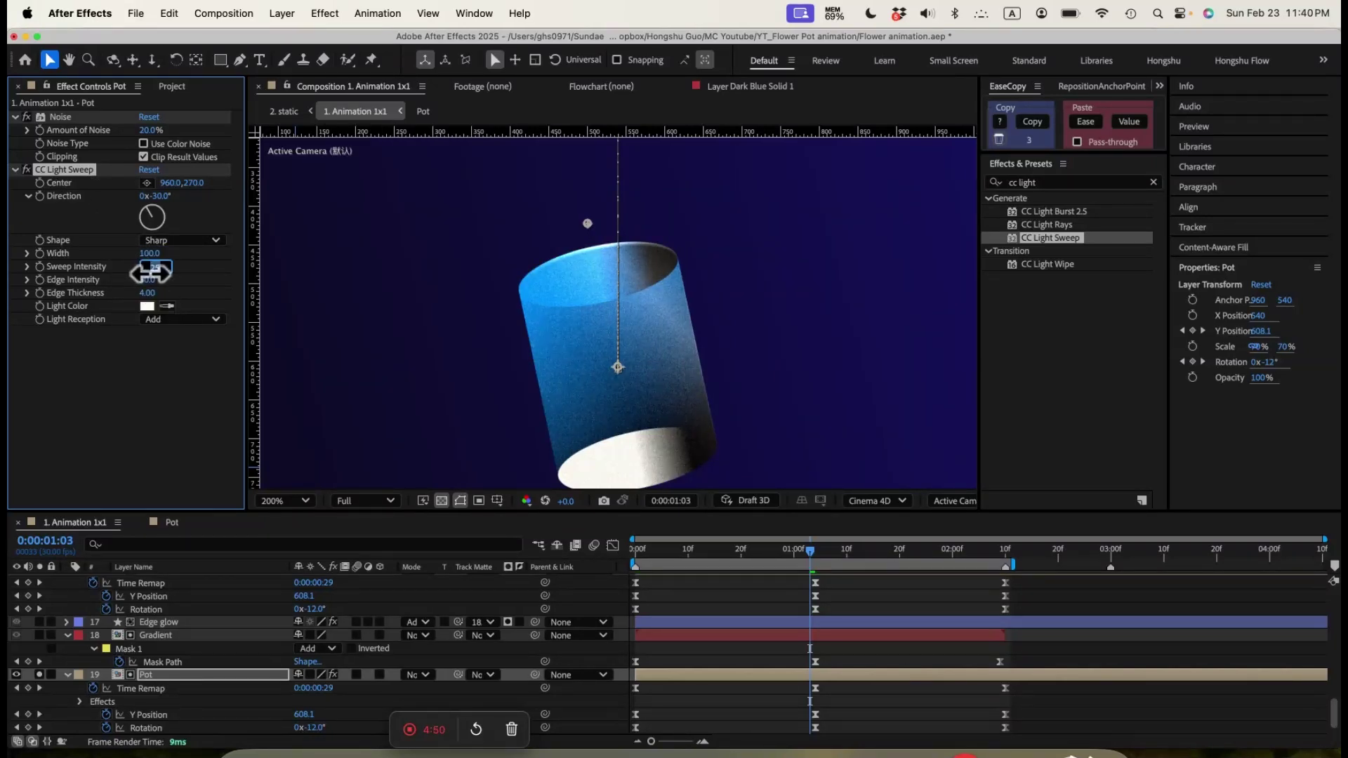
type("0")
key("Return")
left_click(148, 280)
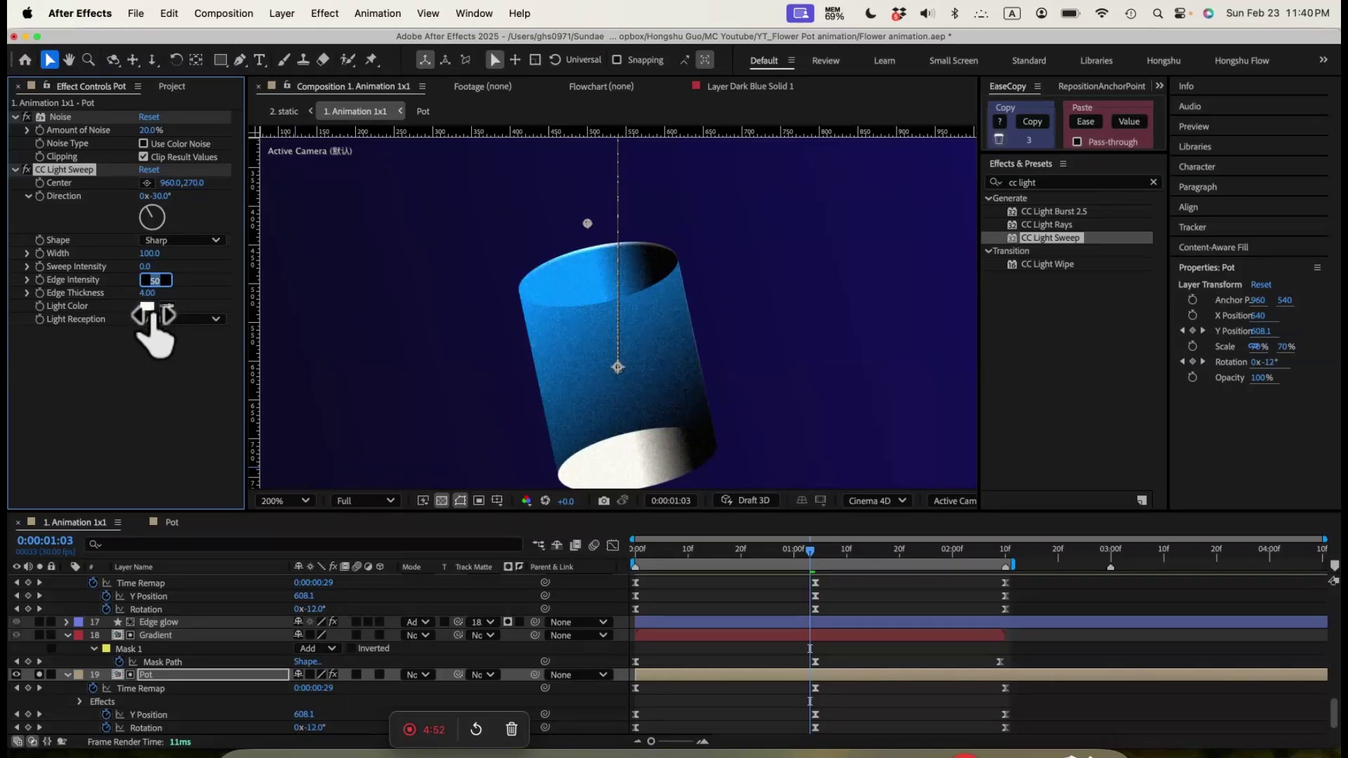
type("450")
key("Return")
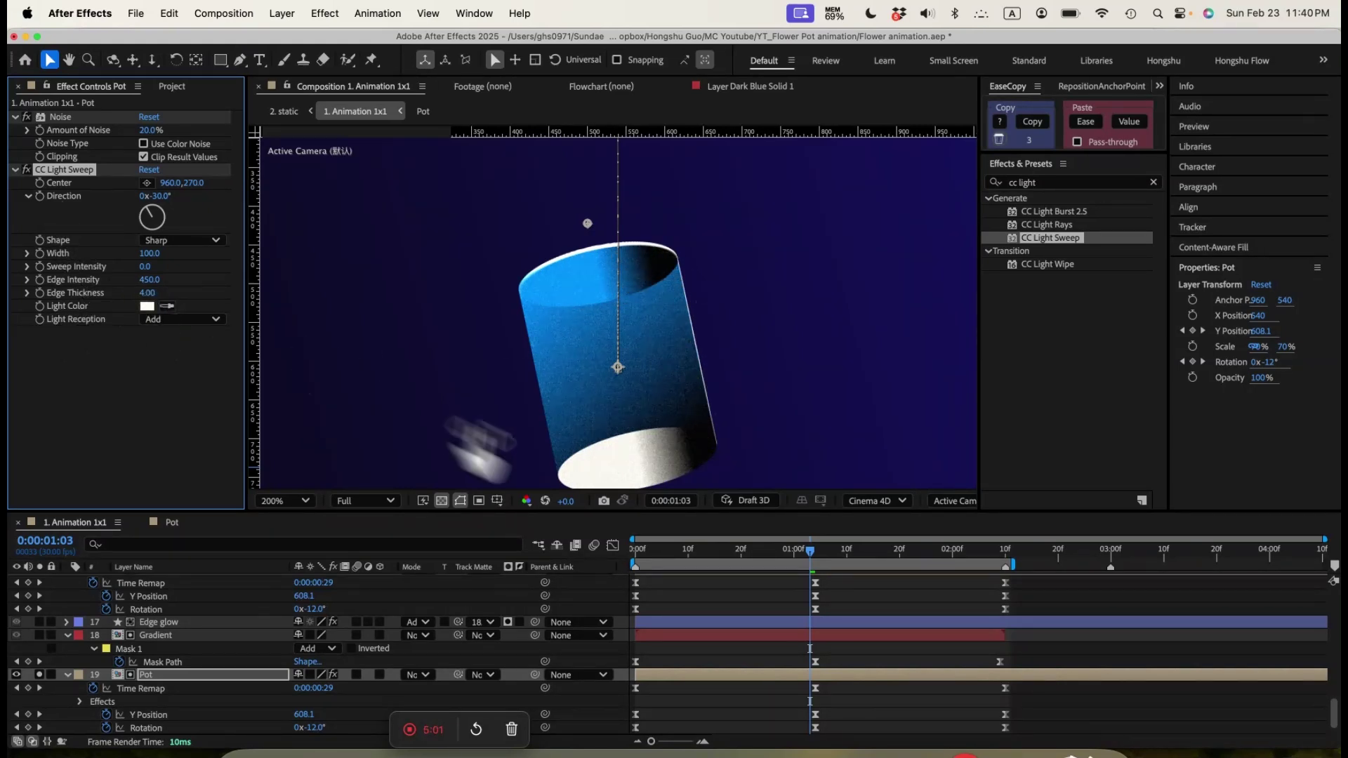
Check the highlight at frames 14–16, zoom back to 100%, and preview, stopping at 0:00:00:27
left_click(709, 554)
left_click(720, 554)
key("super+minus")
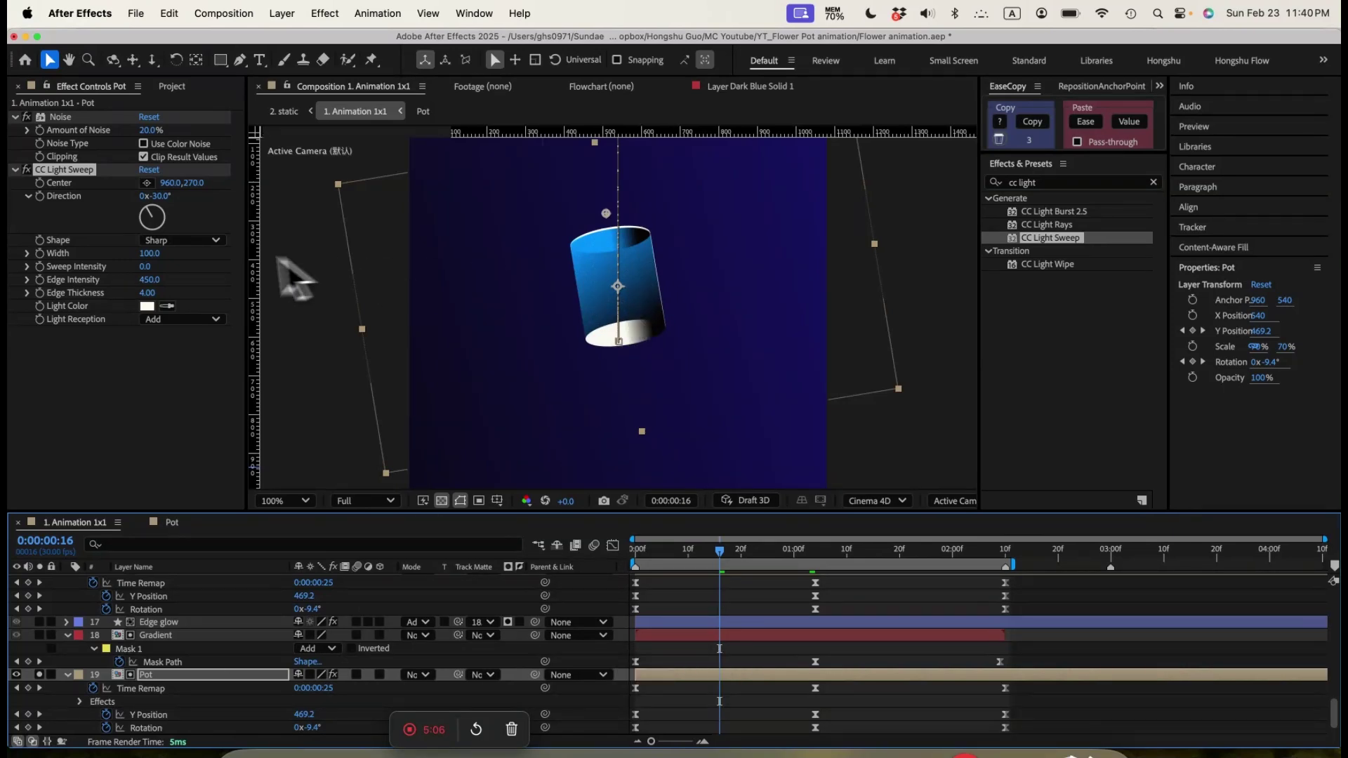
key("space")
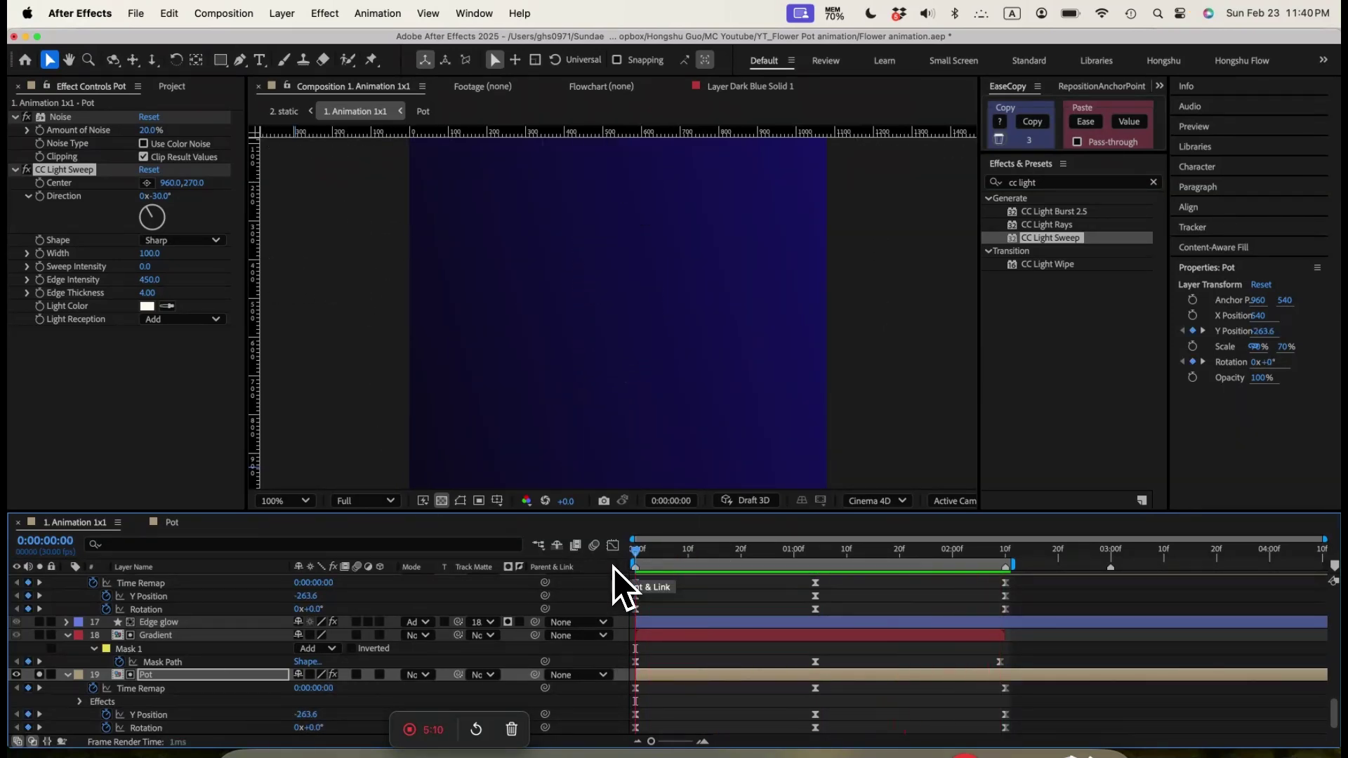
key("space")
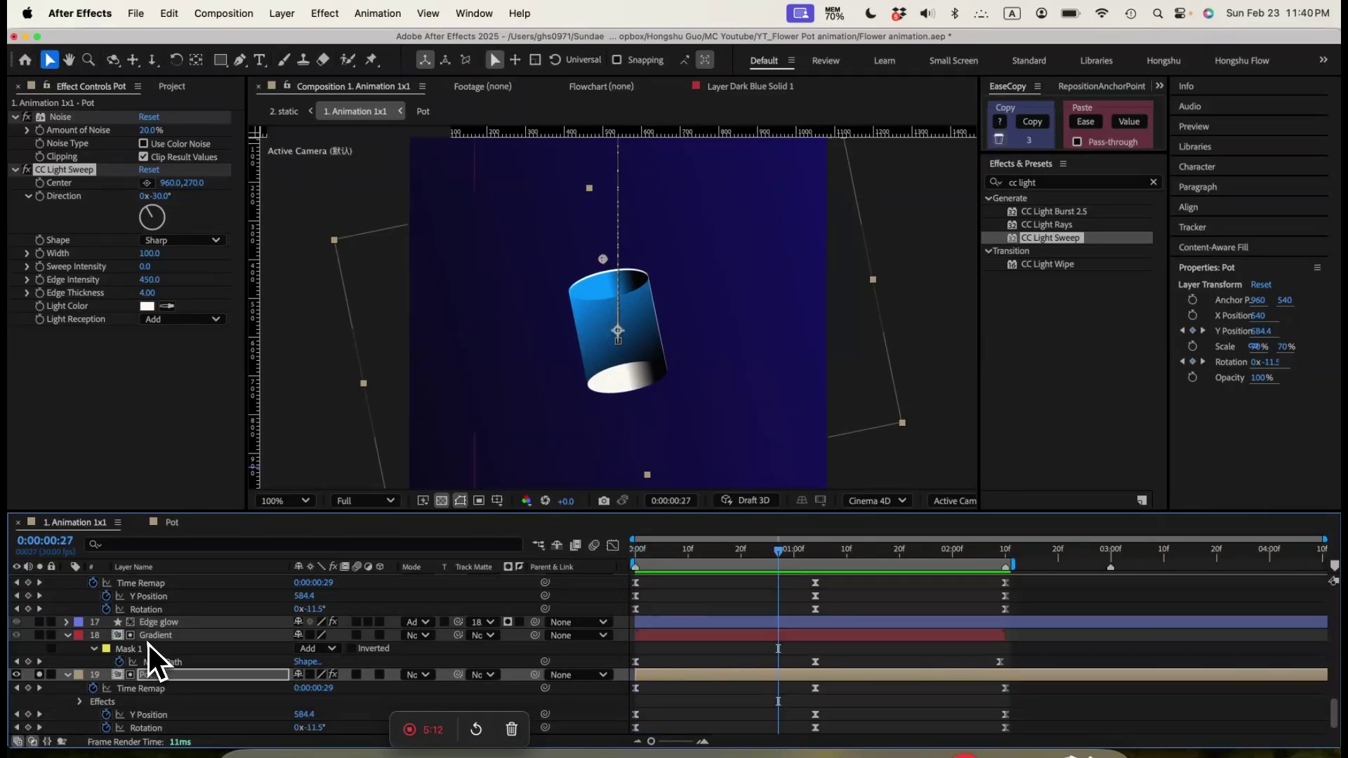
left_click(151, 635)
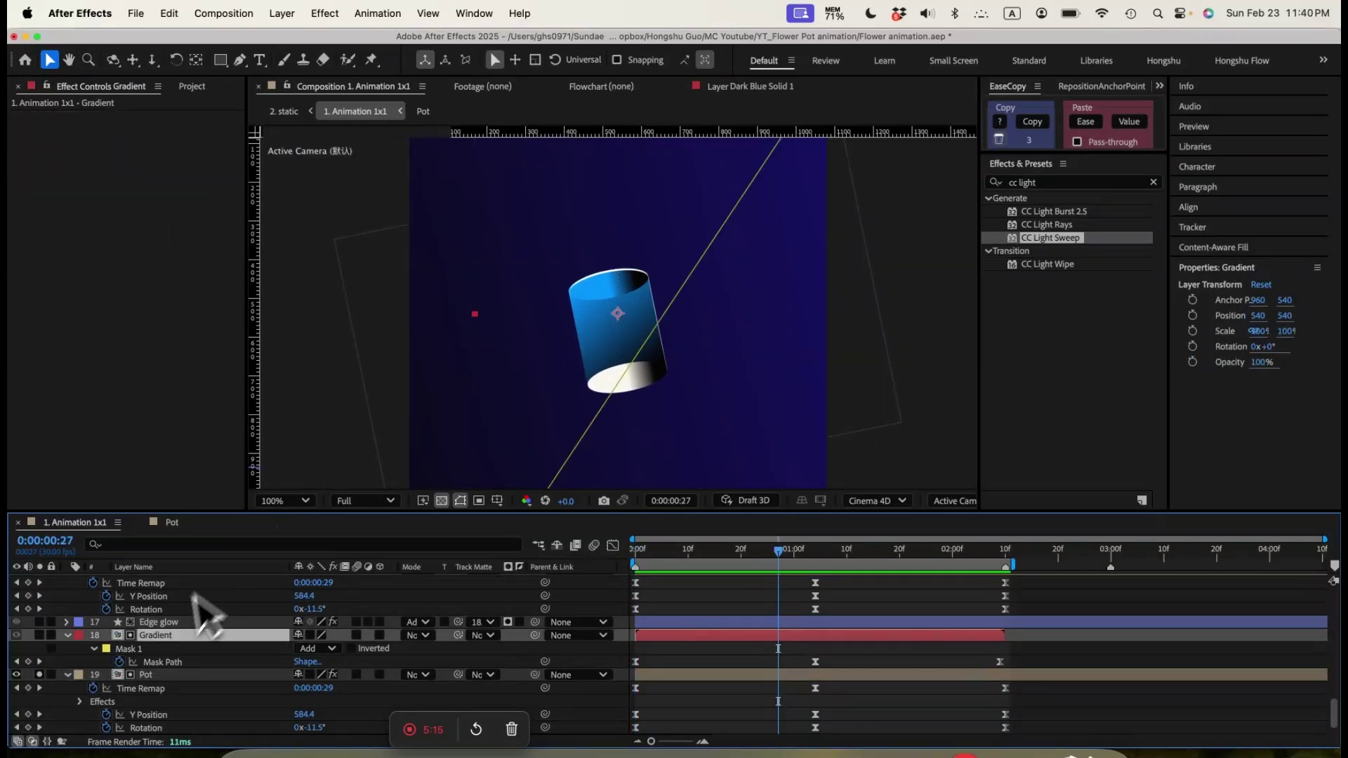
In the Gradient precomp, solo Deep Blue, both Purple and Medium Red solids in turn
double_click(156, 636)
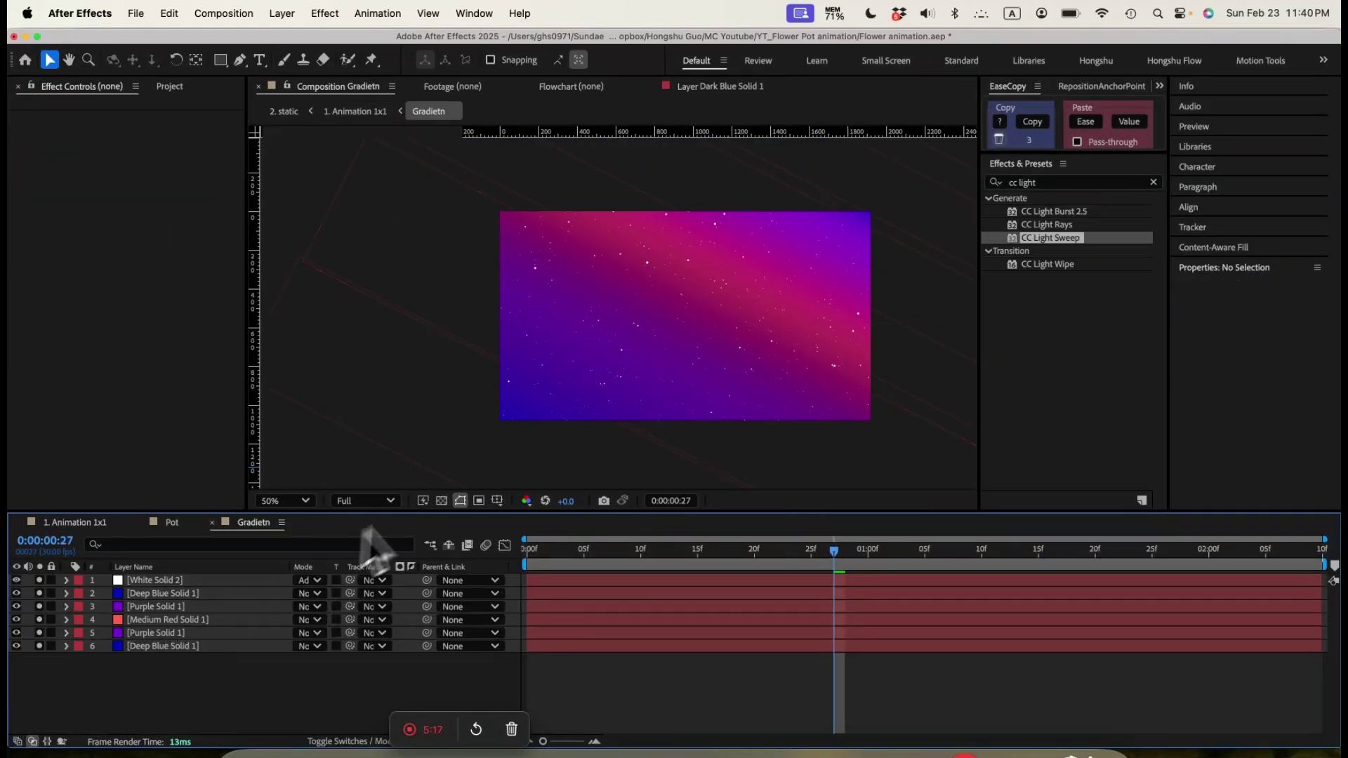
left_click(148, 646)
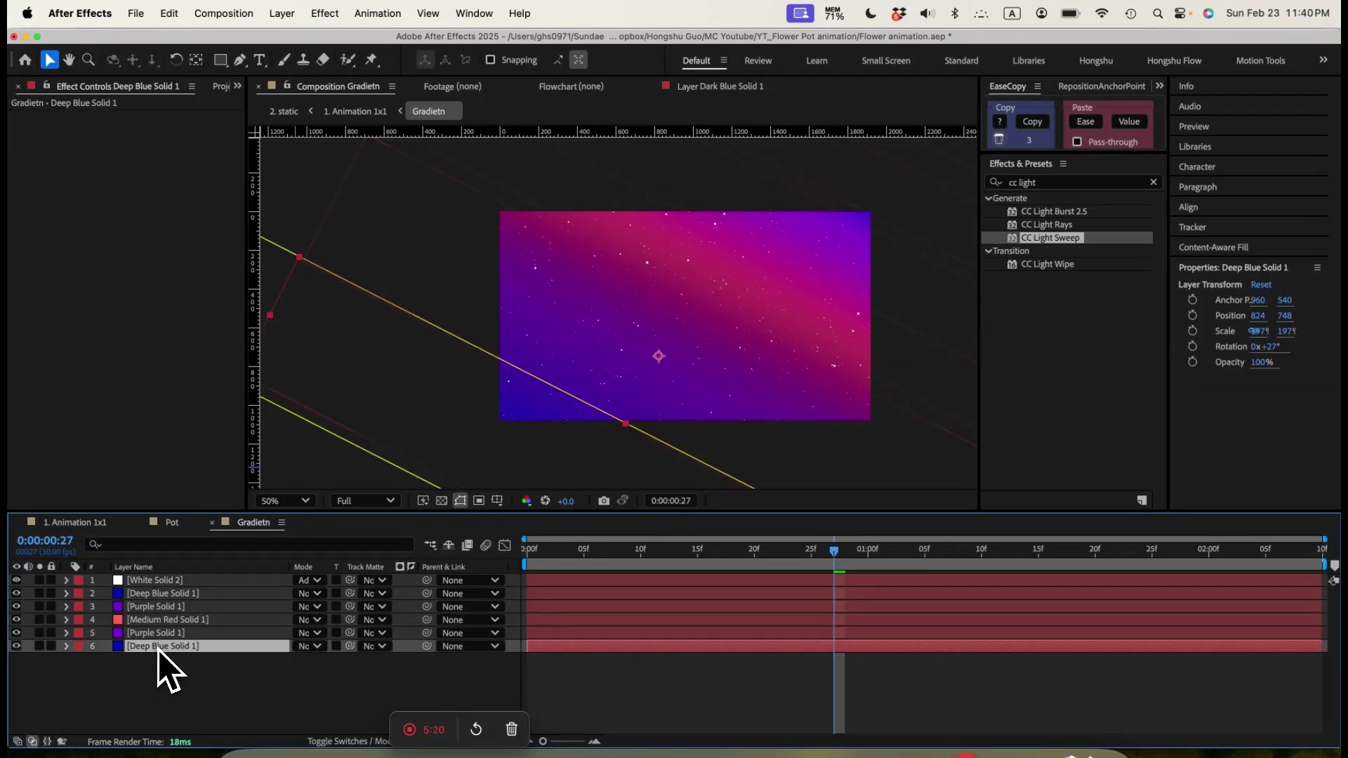
left_click(39, 646)
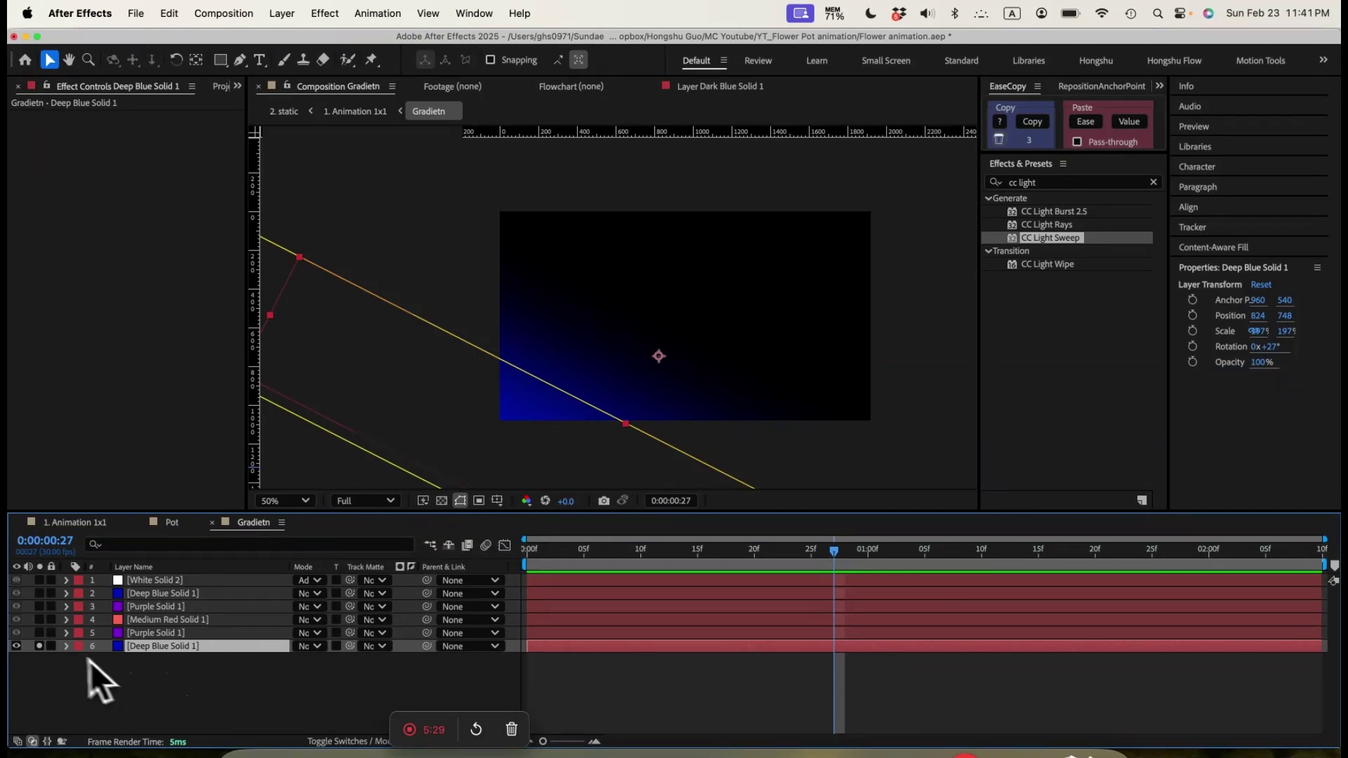
key("m")
key("m")
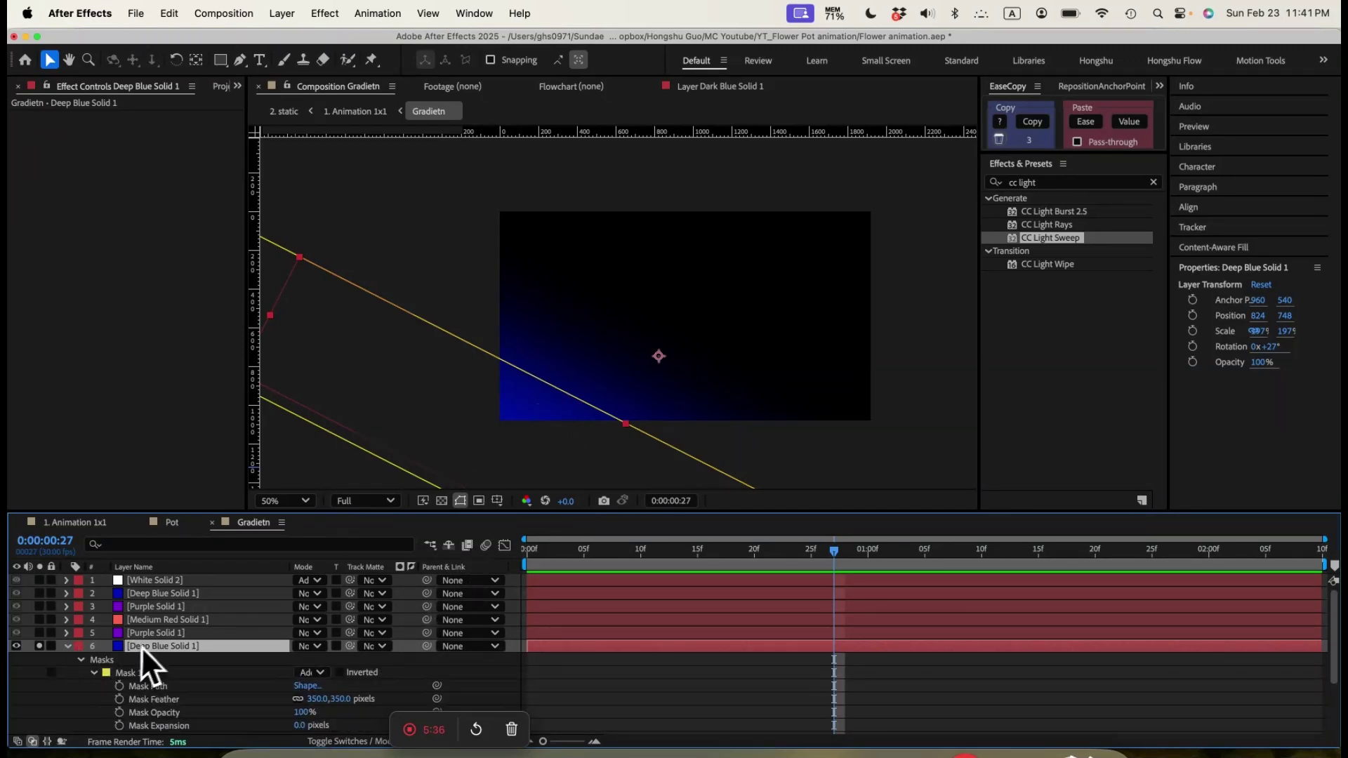
left_click(128, 635)
left_click(39, 632)
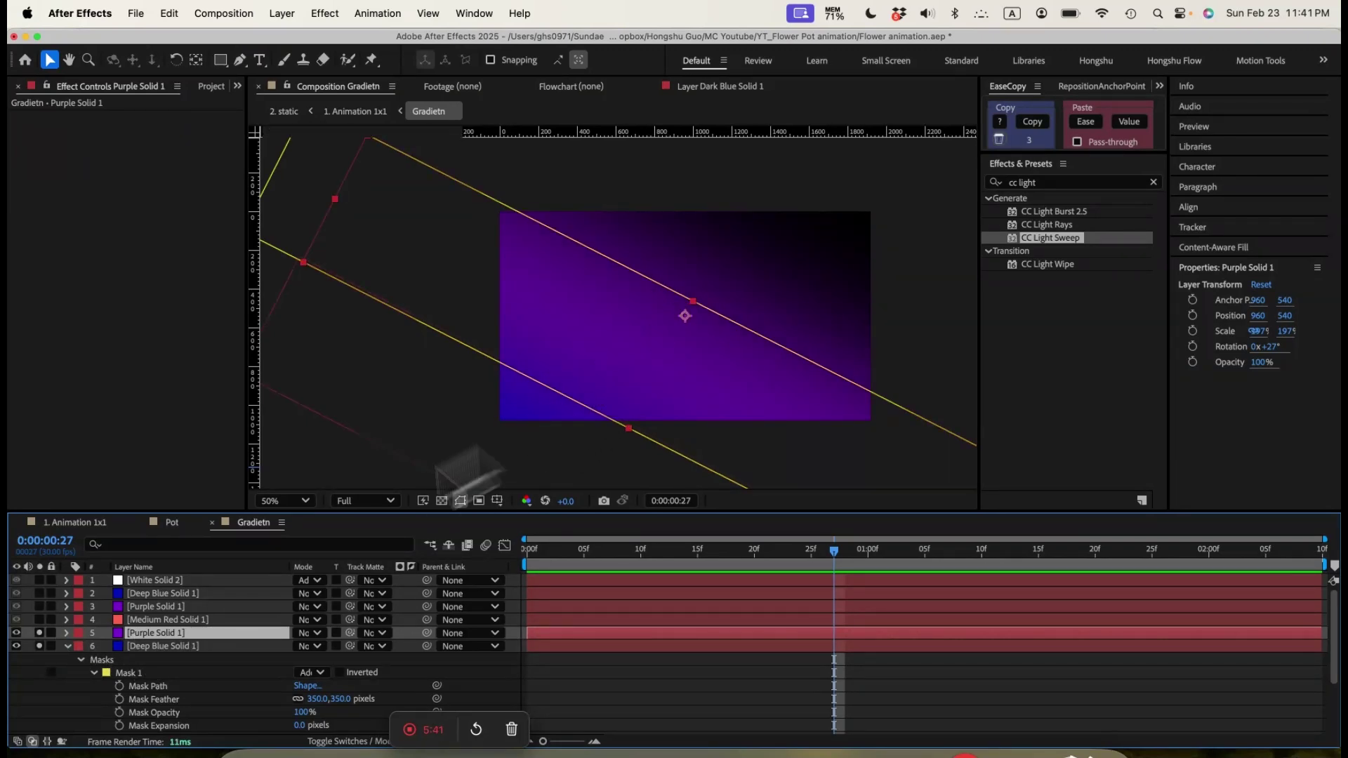
left_click(40, 620)
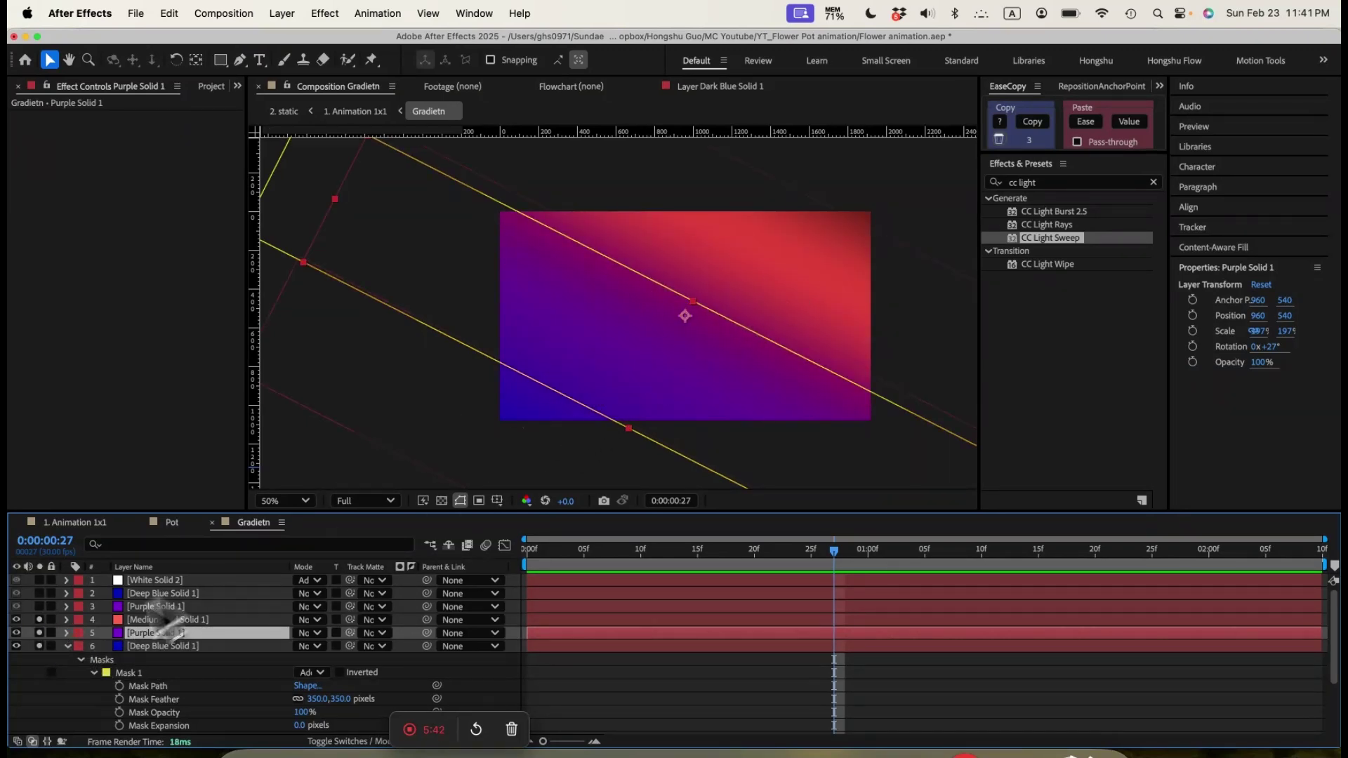
left_click(40, 606)
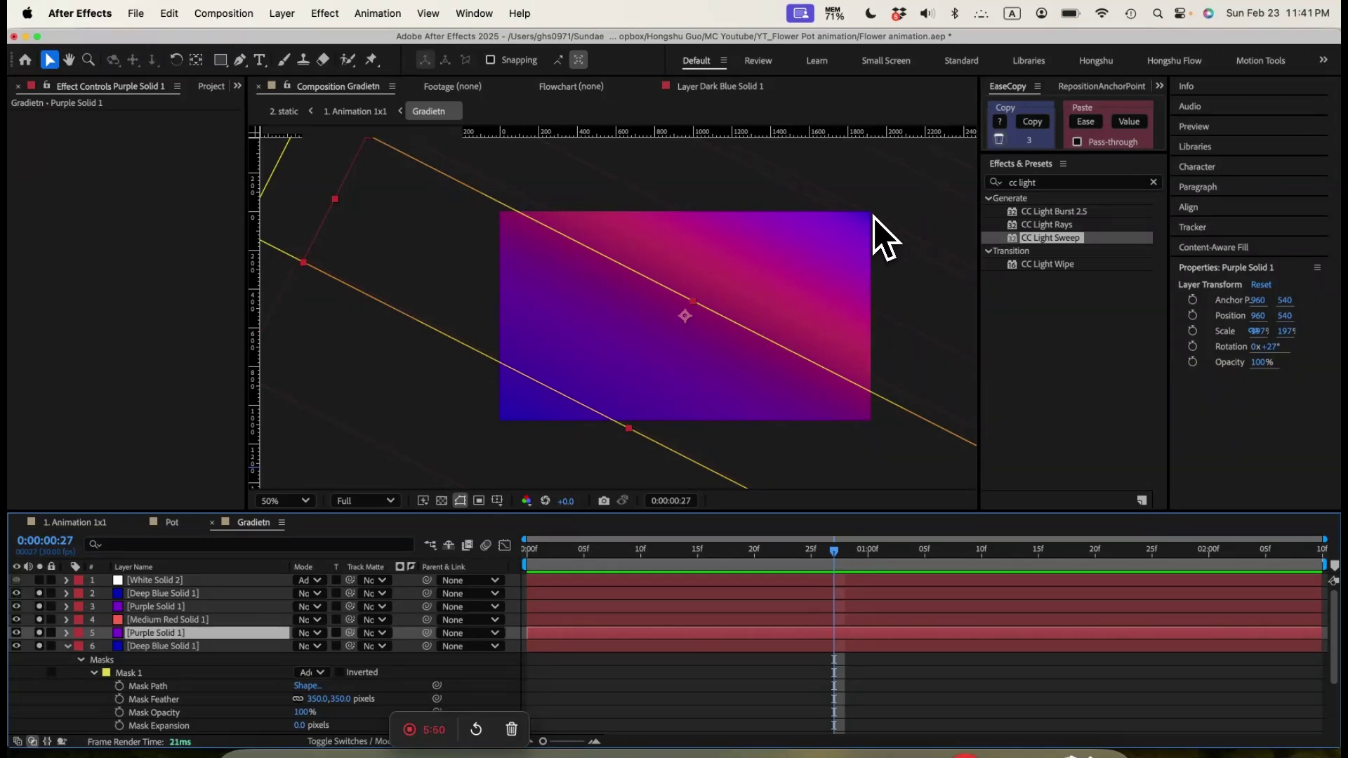
Inspect White Solid 2's star effect, unsolo all layers, scrub, and return to 1. Animation 1x1
left_click(151, 580)
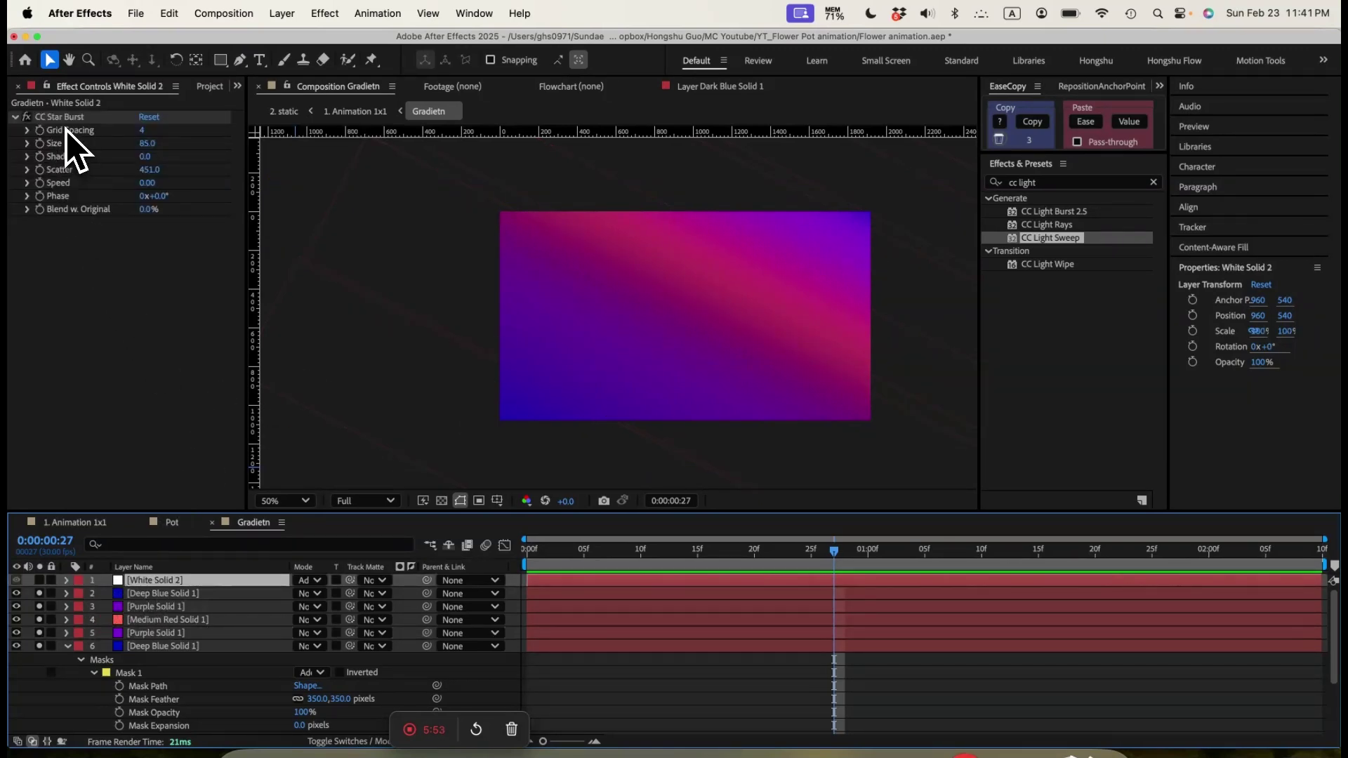
left_click(40, 581)
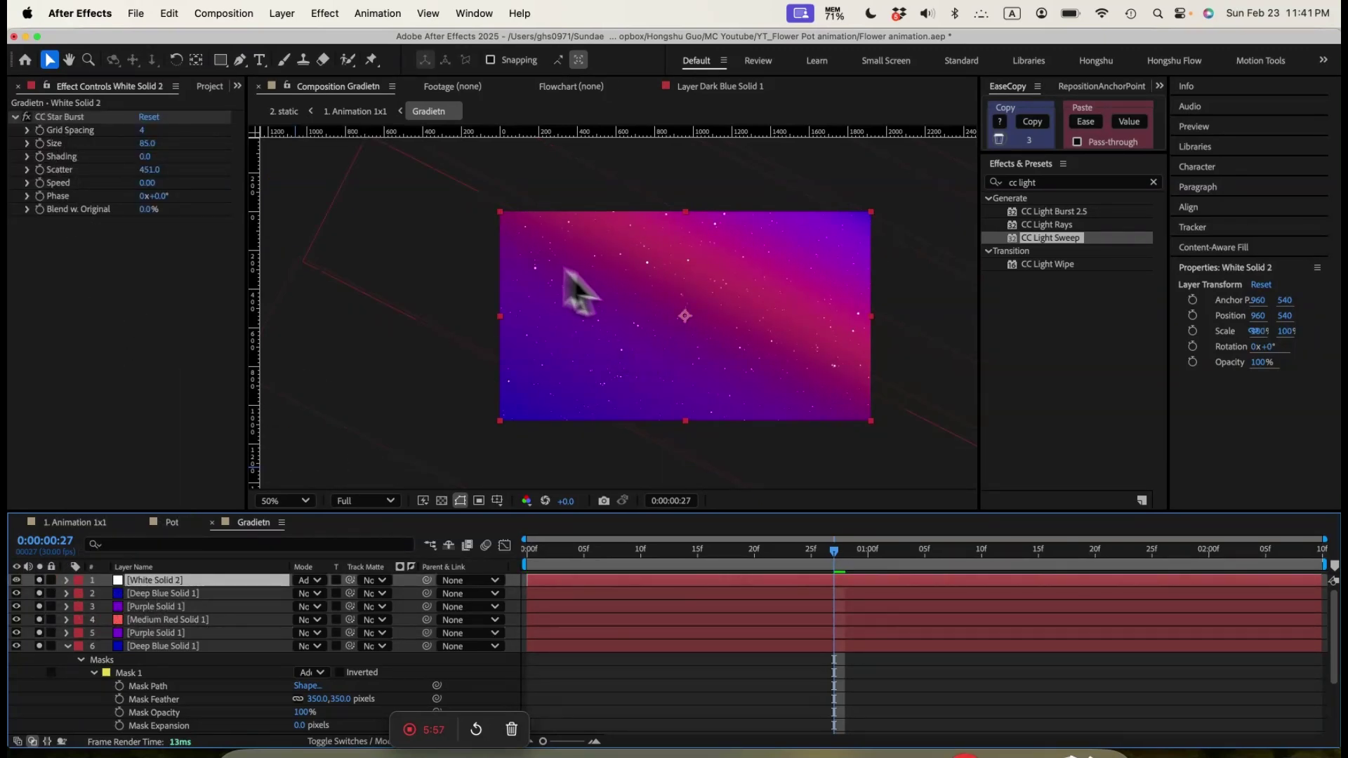
mouse_move(549, 563)
left_mouse_down()
mouse_move(790, 565)
mouse_move(520, 566)
mouse_move(730, 565)
mouse_move(549, 560)
left_mouse_up()
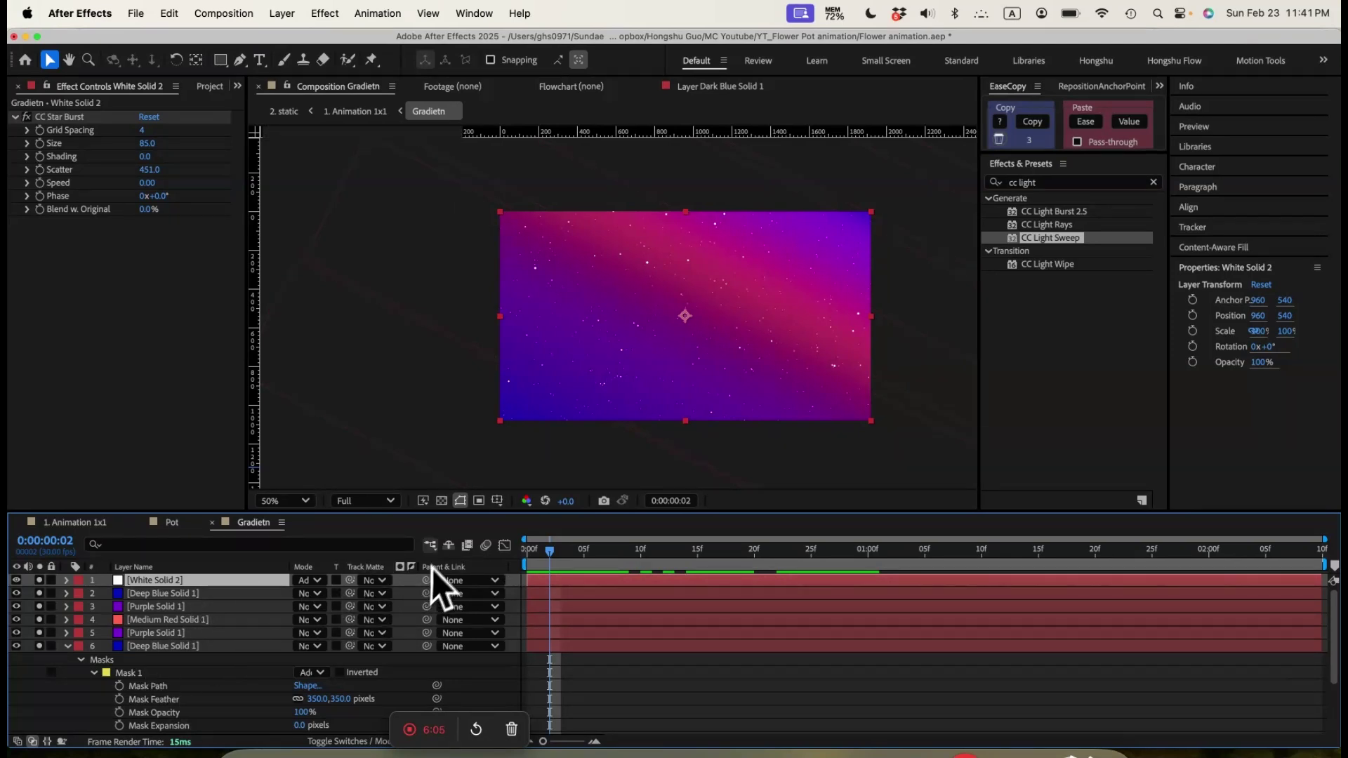
left_click(433, 546)
left_click(354, 555)
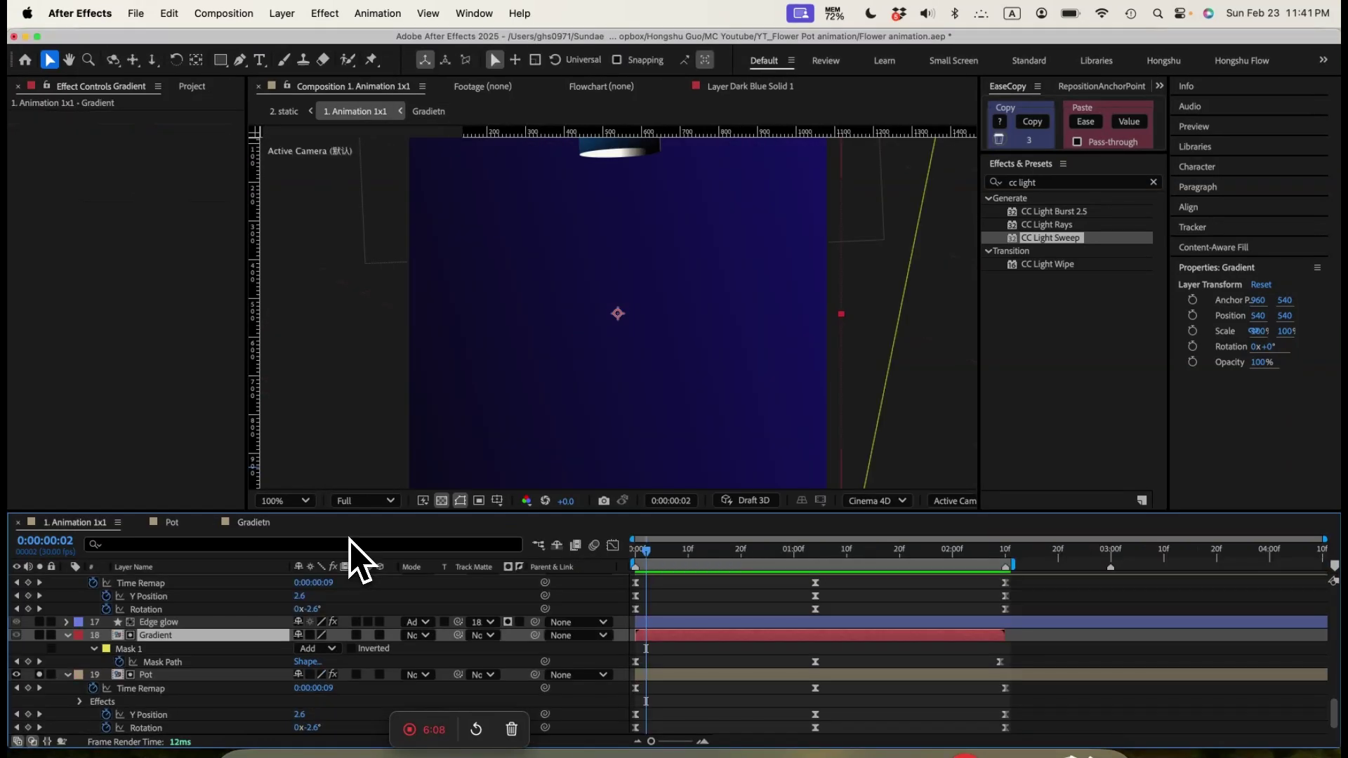
left_click(40, 635)
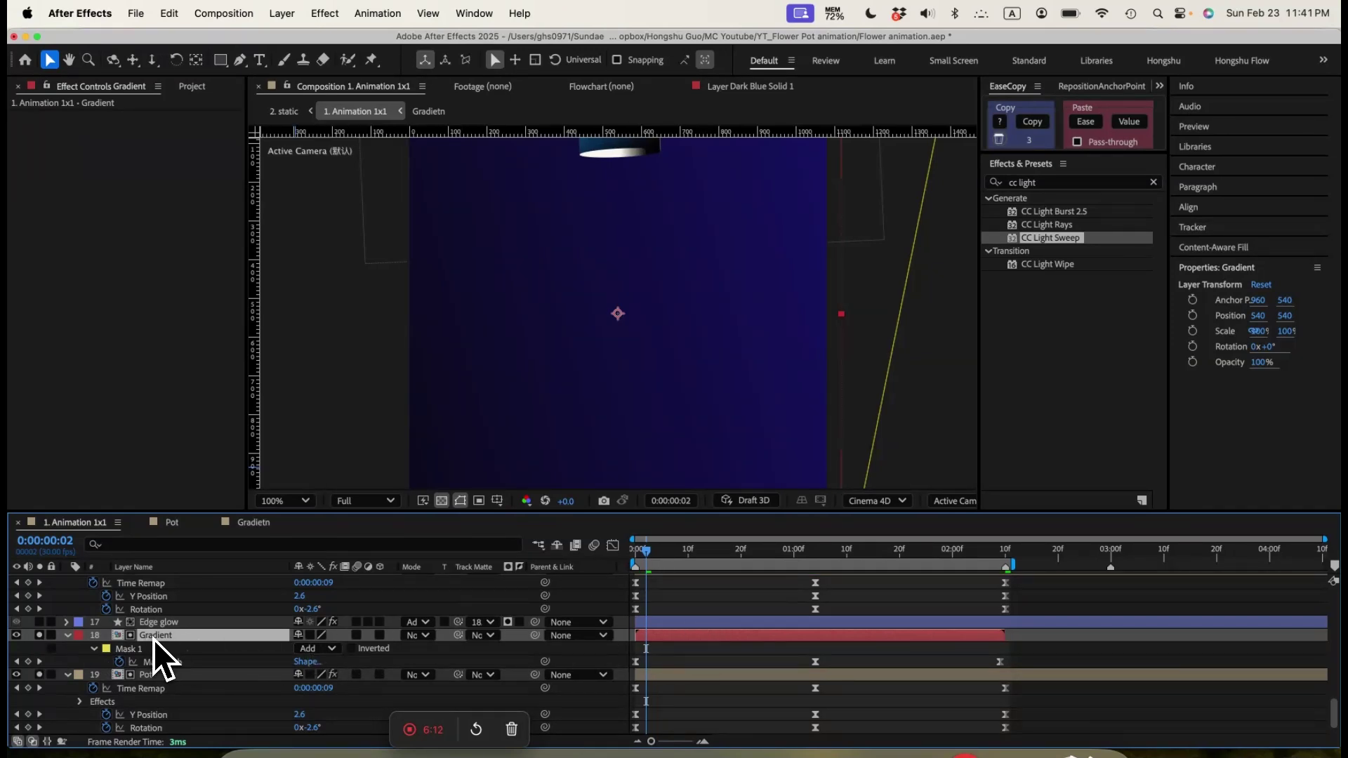
left_click(169, 662)
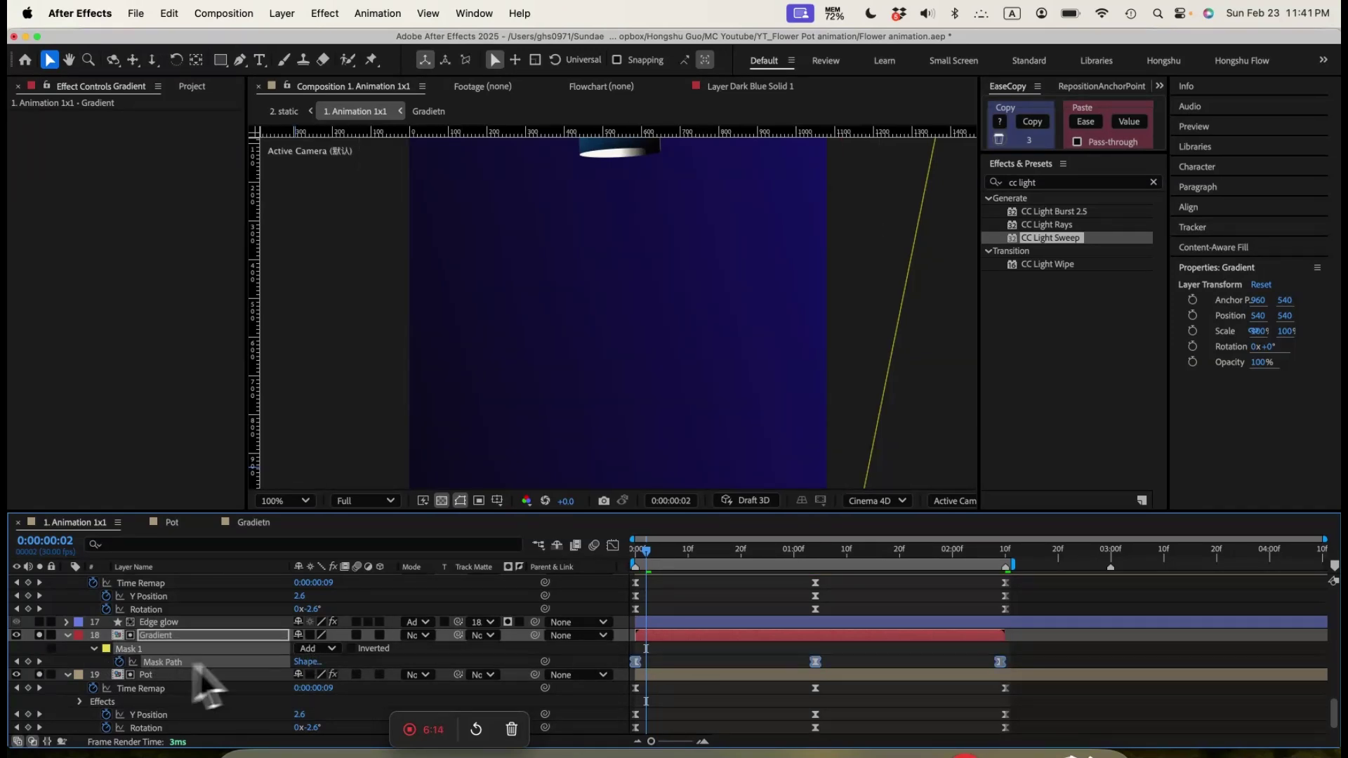
key("cmd+minus")
left_click(710, 667)
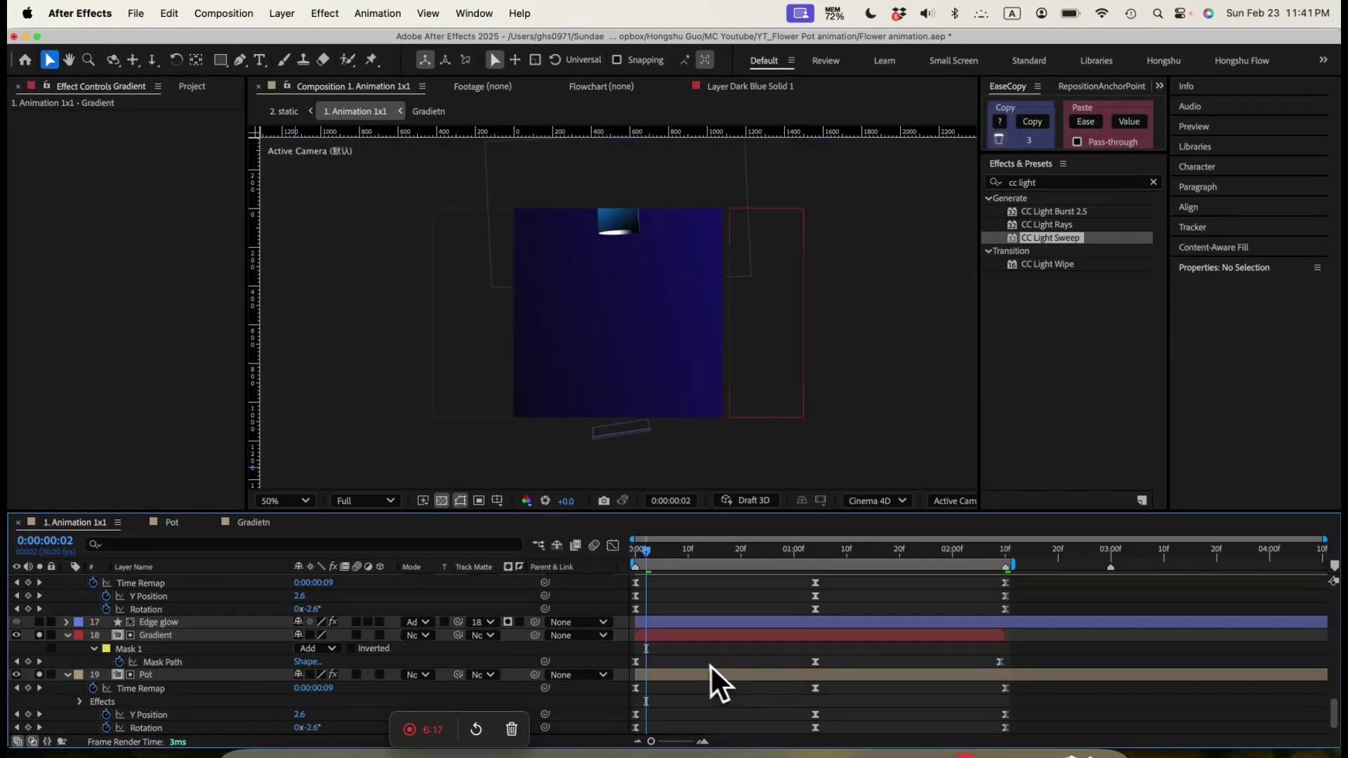
left_click_drag(648, 558, 808, 569)
left_click(160, 662)
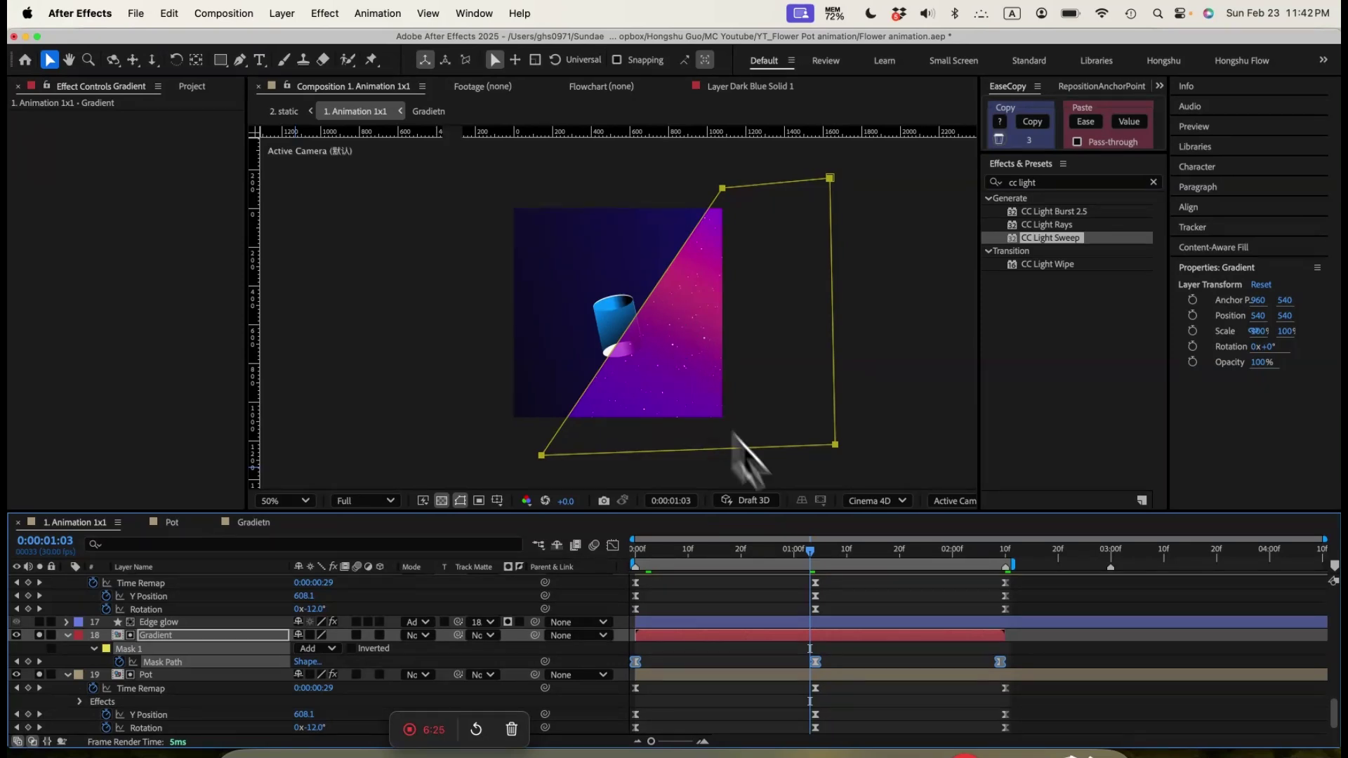
left_click_drag(839, 554, 815, 568)
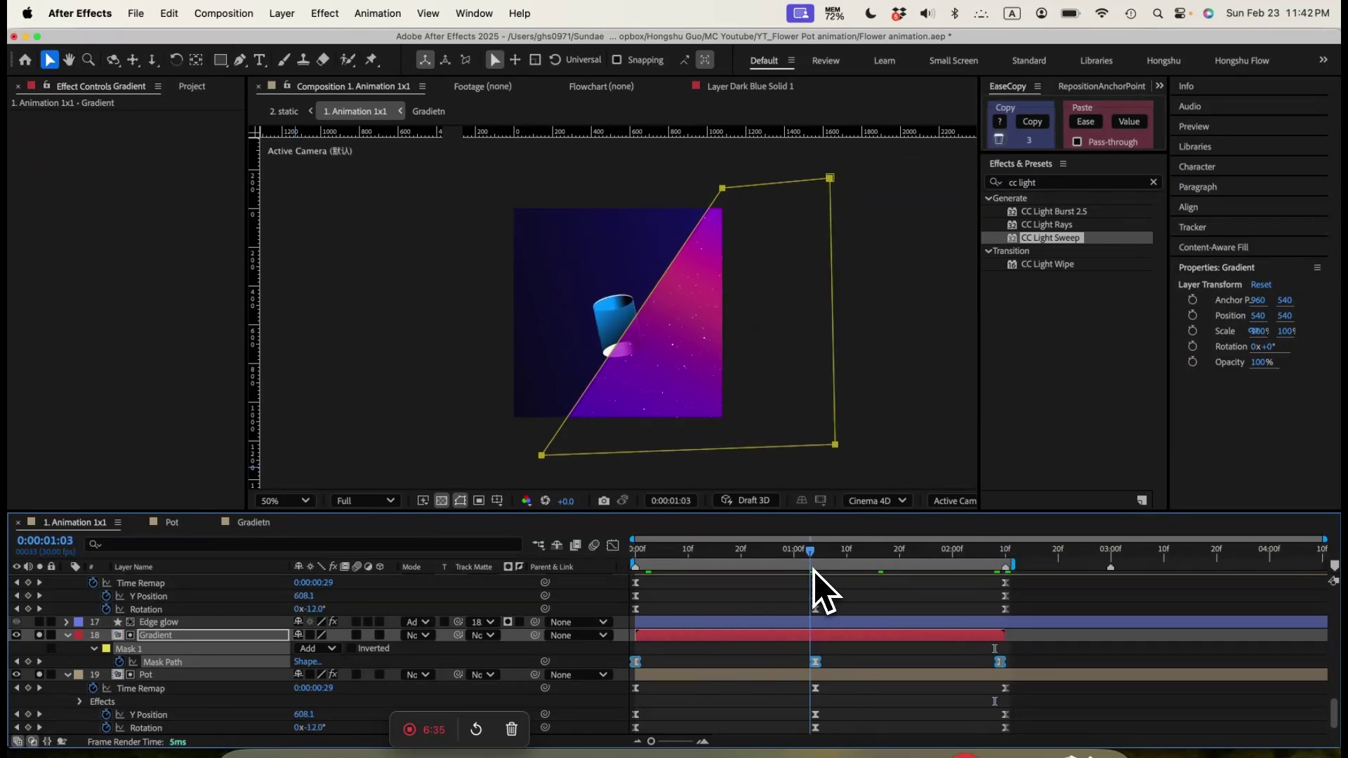
Toggle the Edge glow layer's blur at 100% zoom to compare the look
key("super+equal")
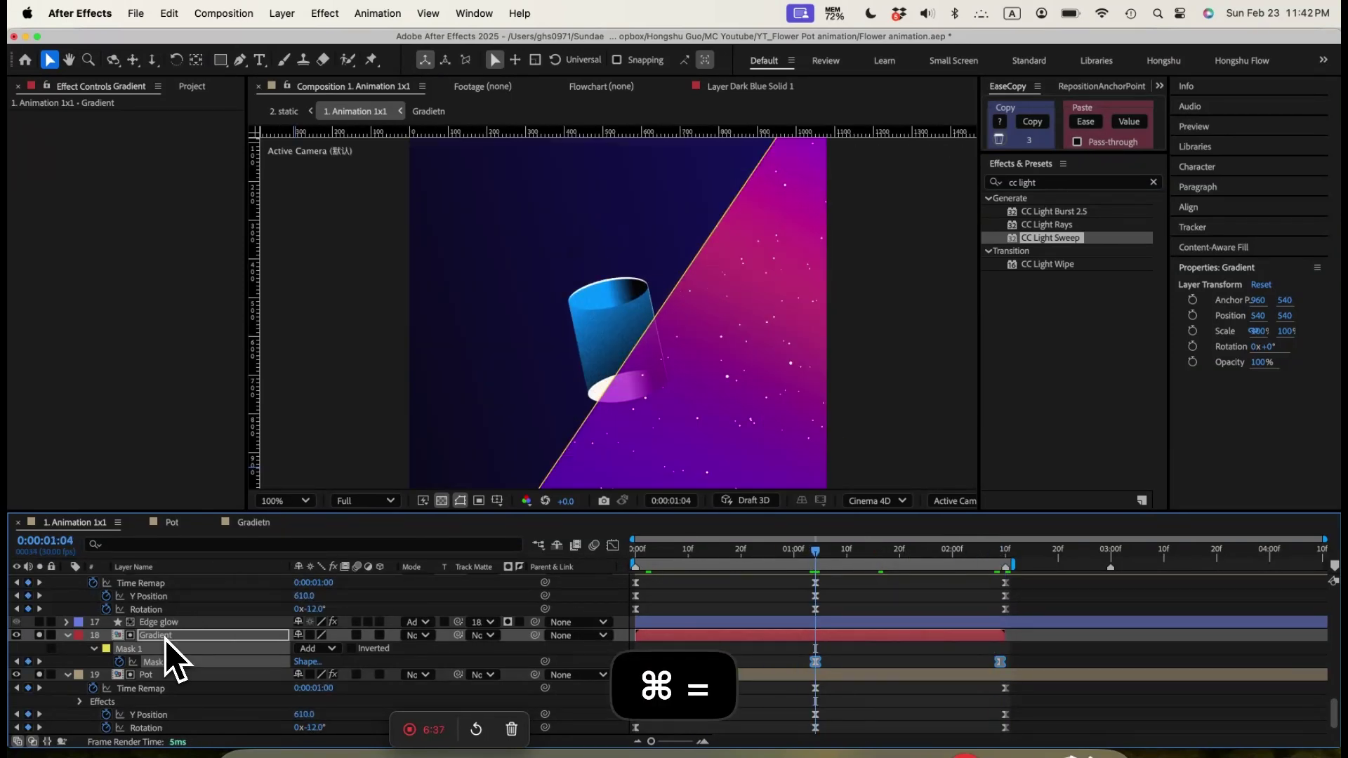
left_click(149, 624)
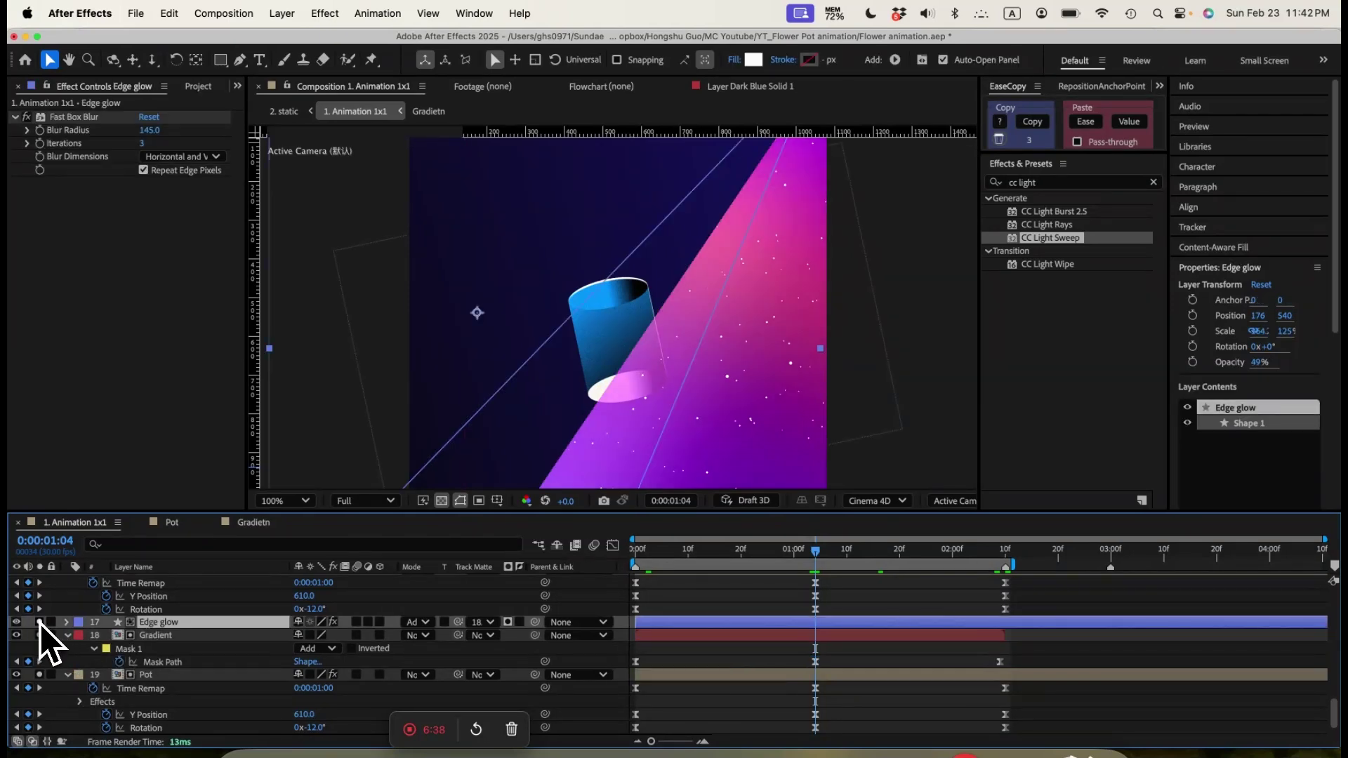
left_click(28, 120)
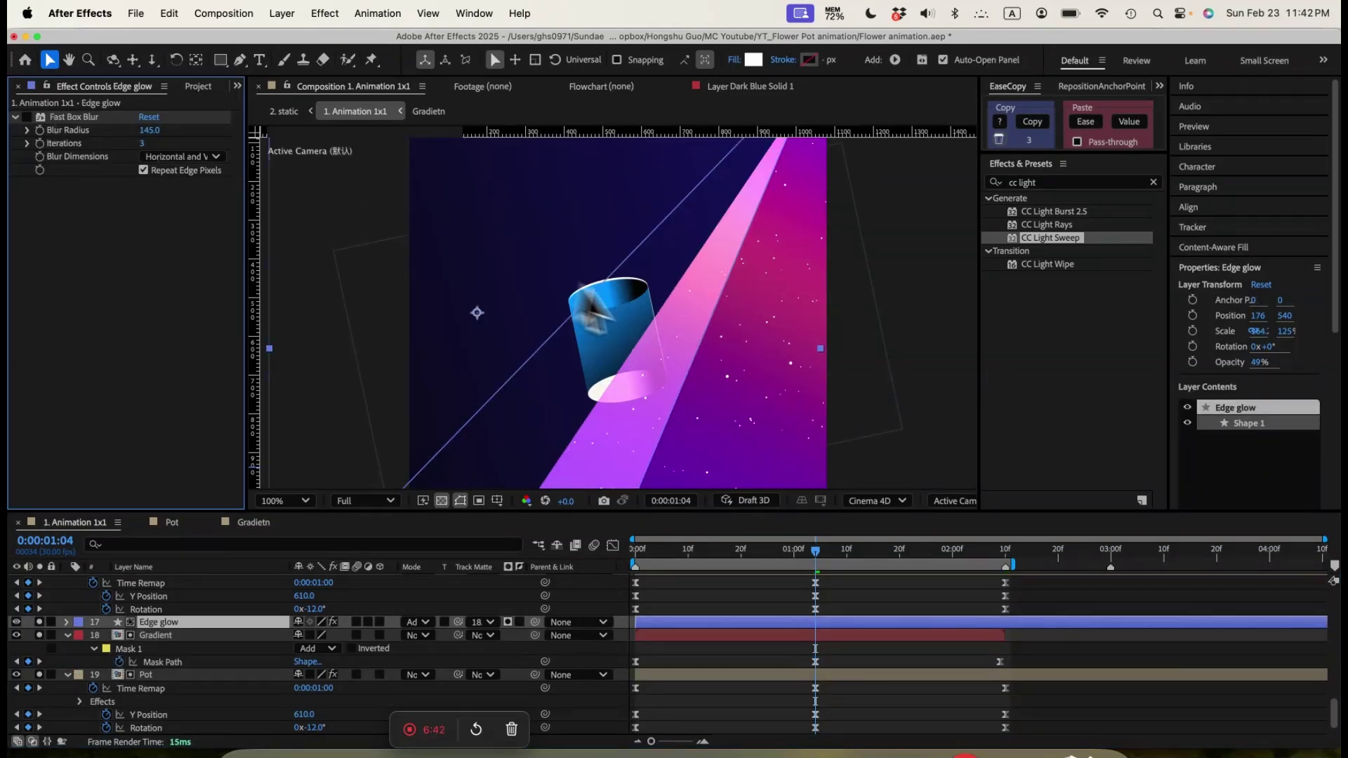
key("super+minus")
Set Edge glow's Opacity to 50% and view the result at 100% zoom
left_click(152, 623)
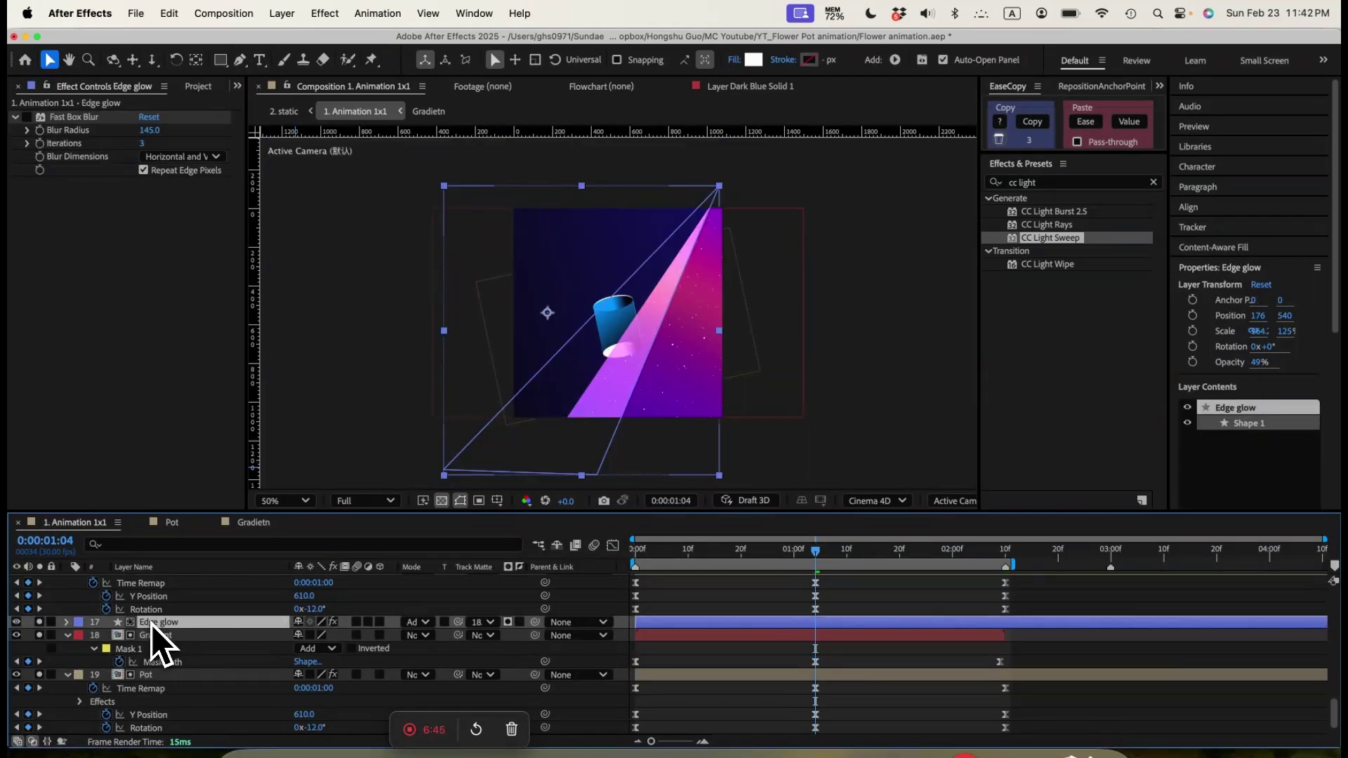
key("t")
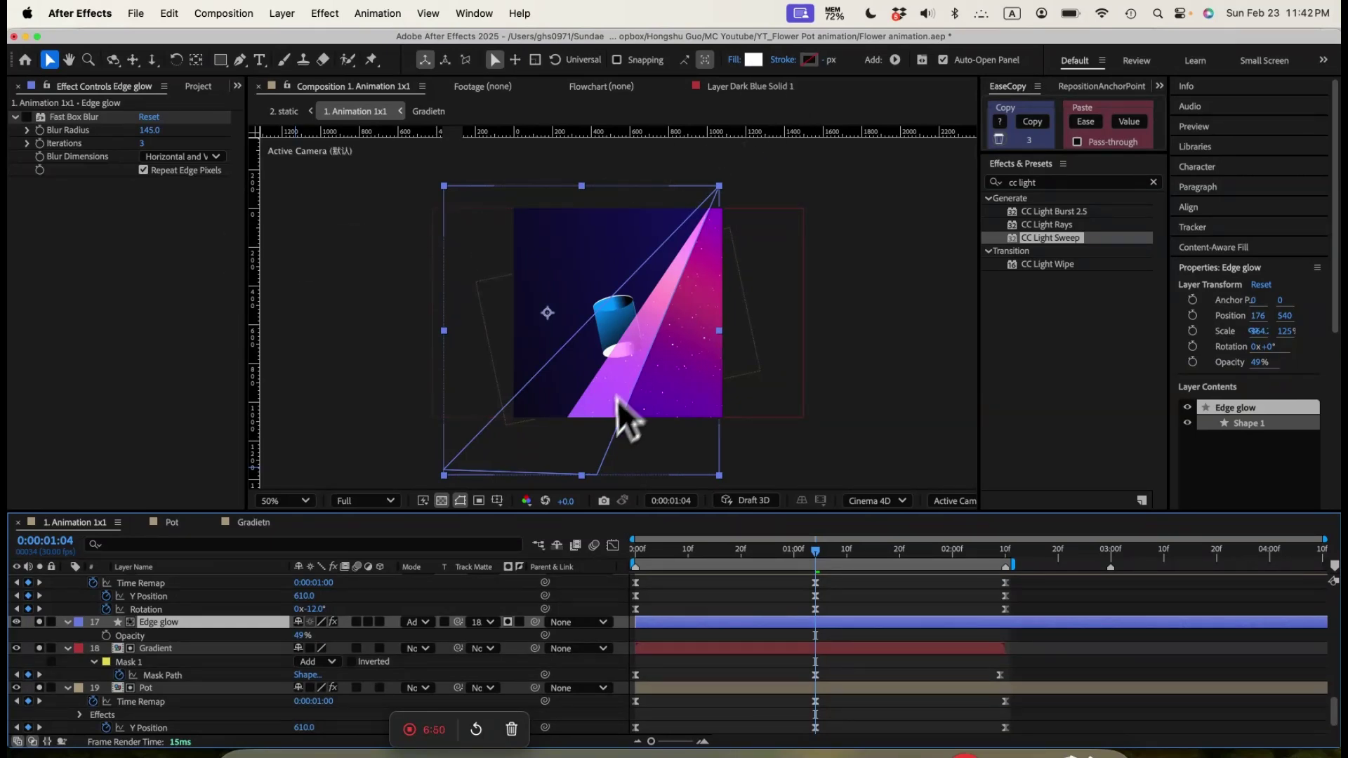
left_click(302, 636)
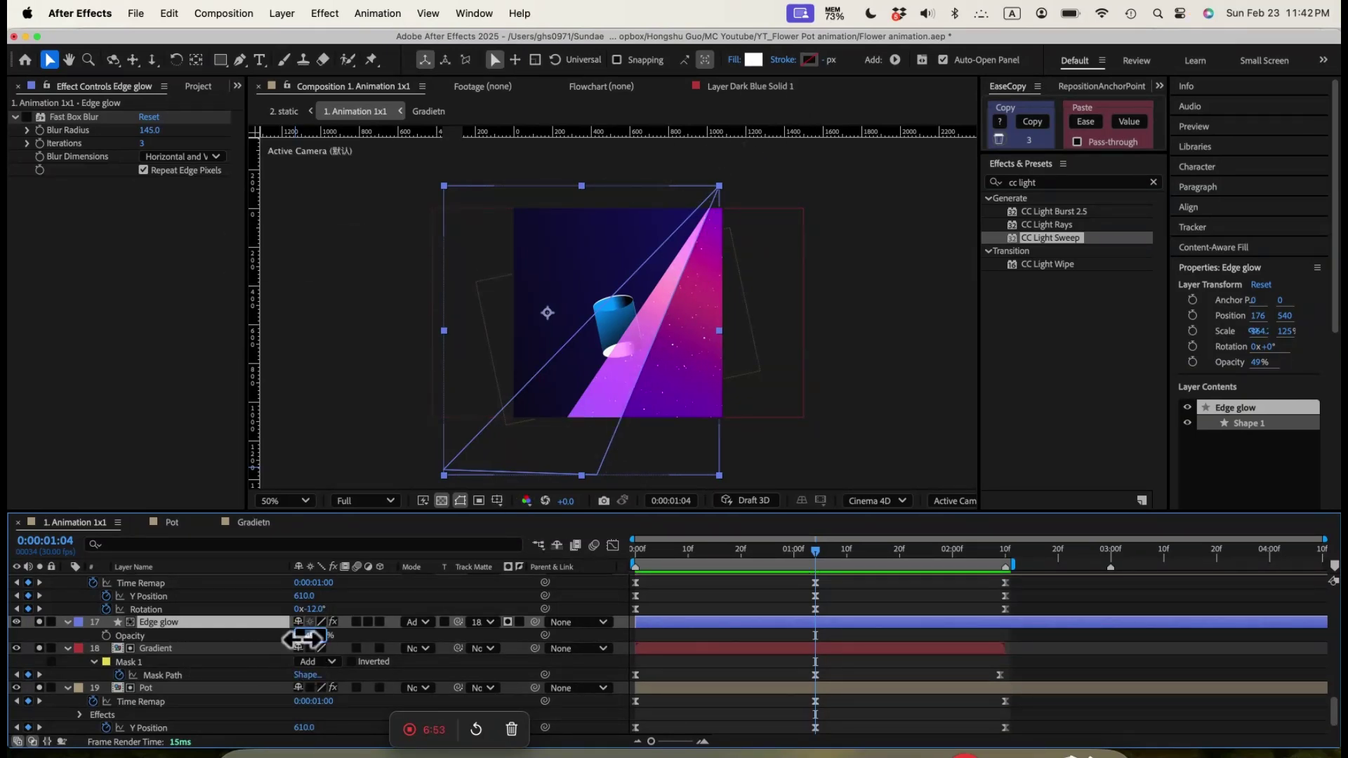
type("50")
key("Return")
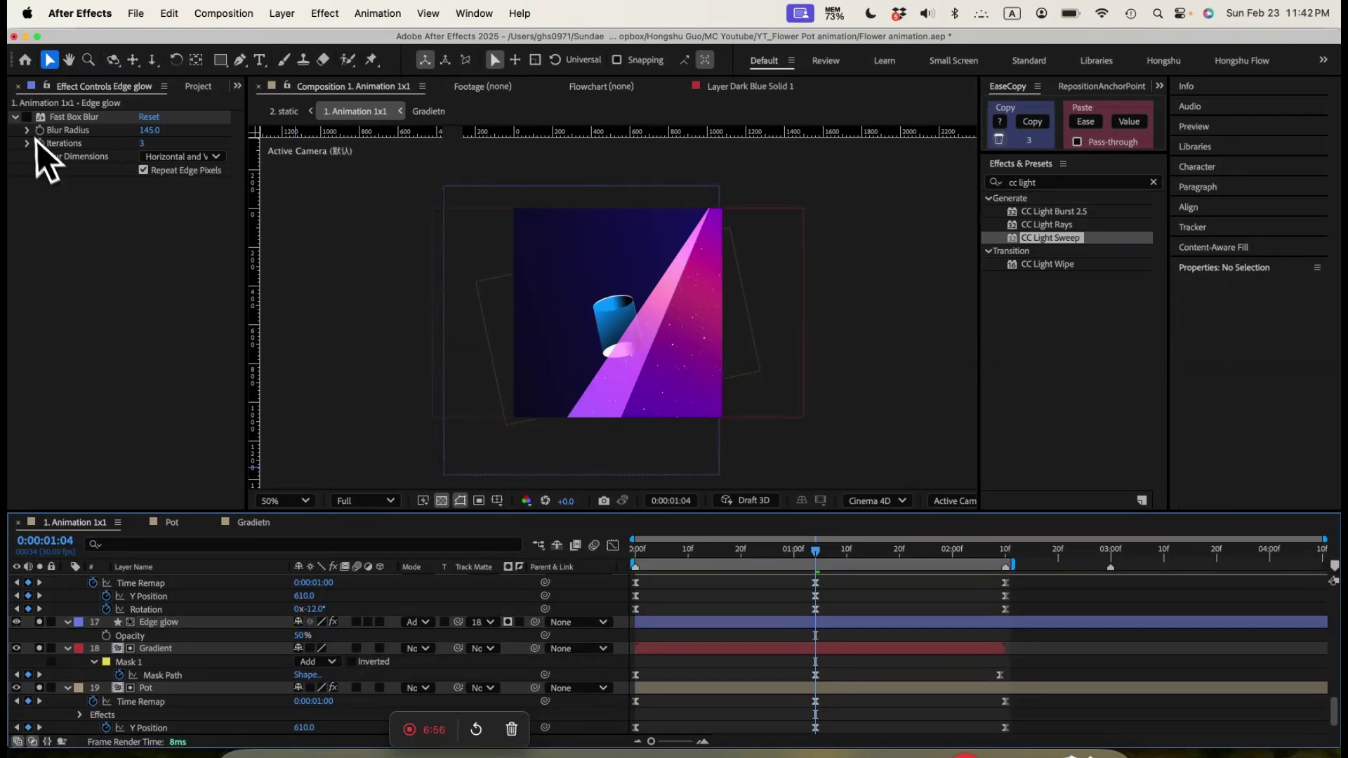
left_click(28, 123)
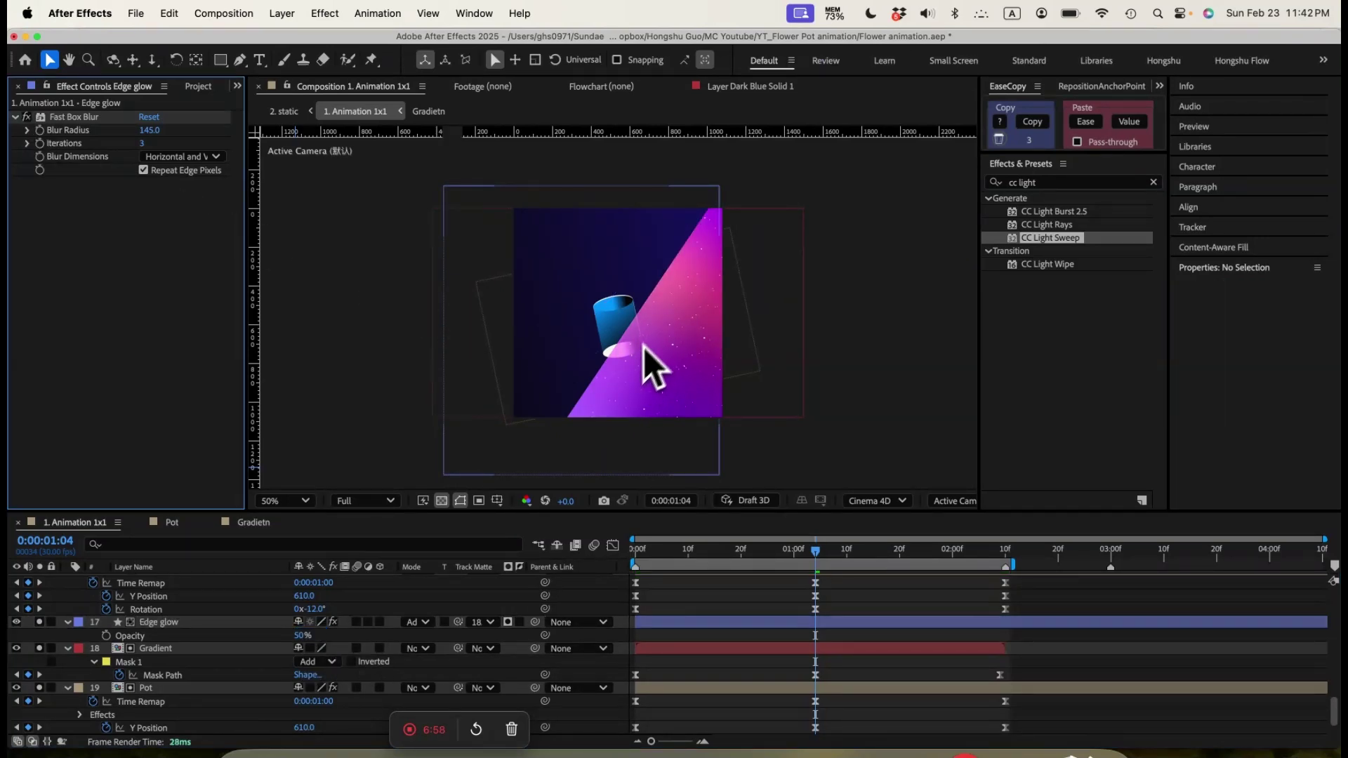
key("super+equal")
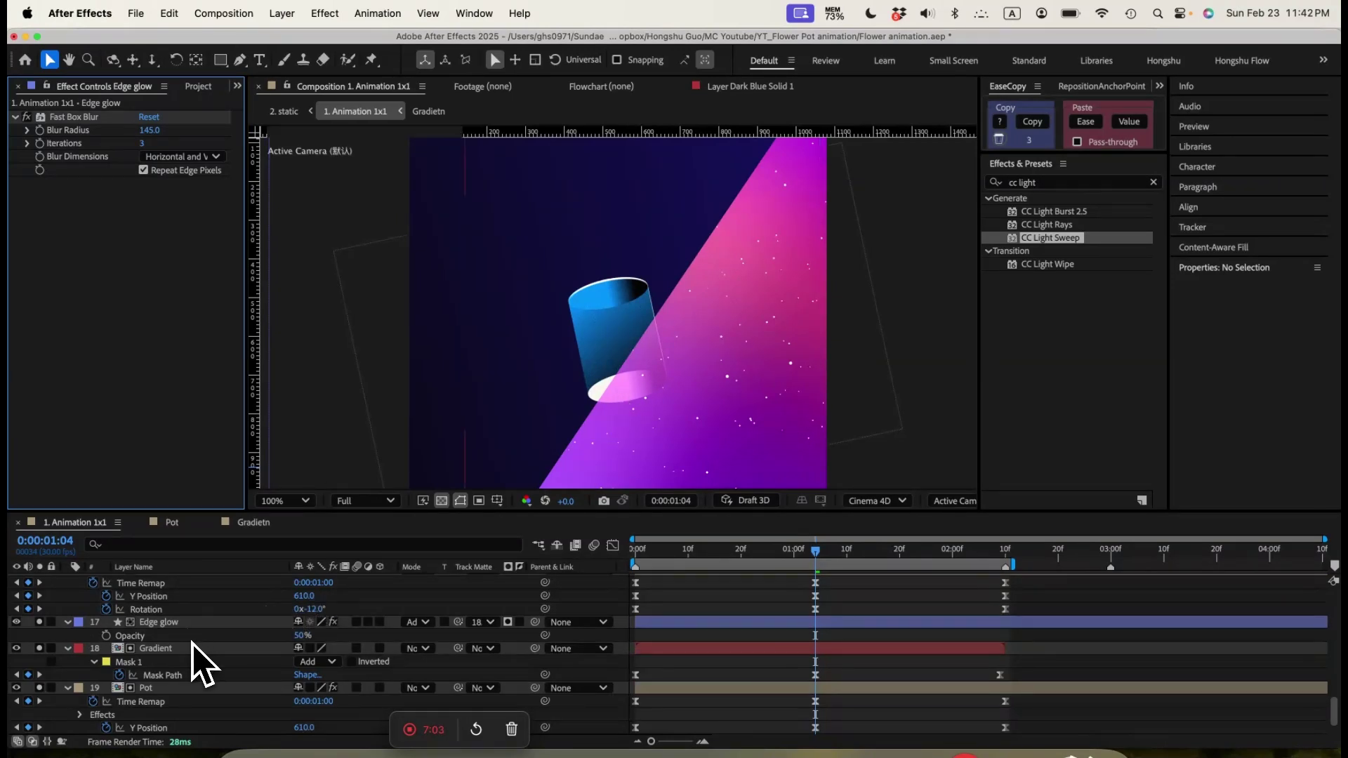
scroll(199, 664, "up", 3)
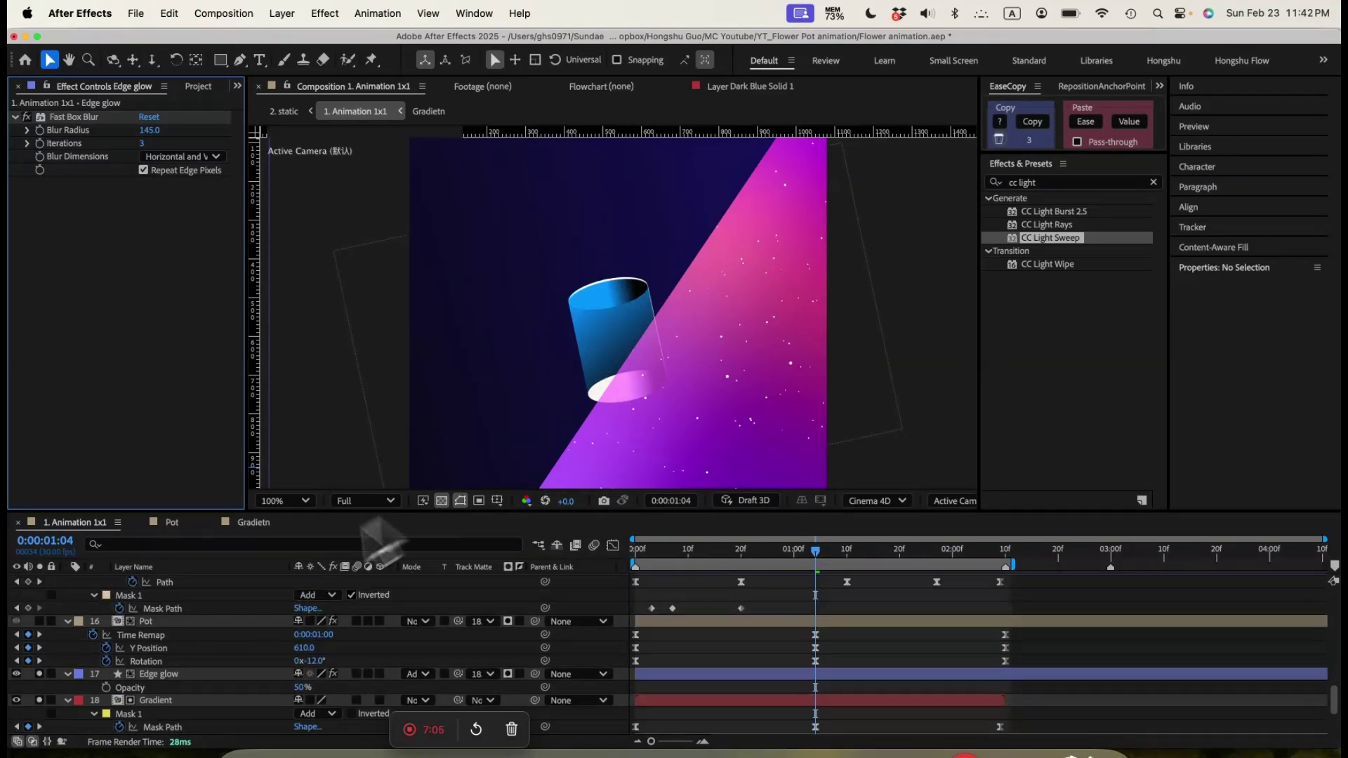
Enable the Pot layer's Hue/Saturation and Curves effects in Effect Controls
left_click(167, 621)
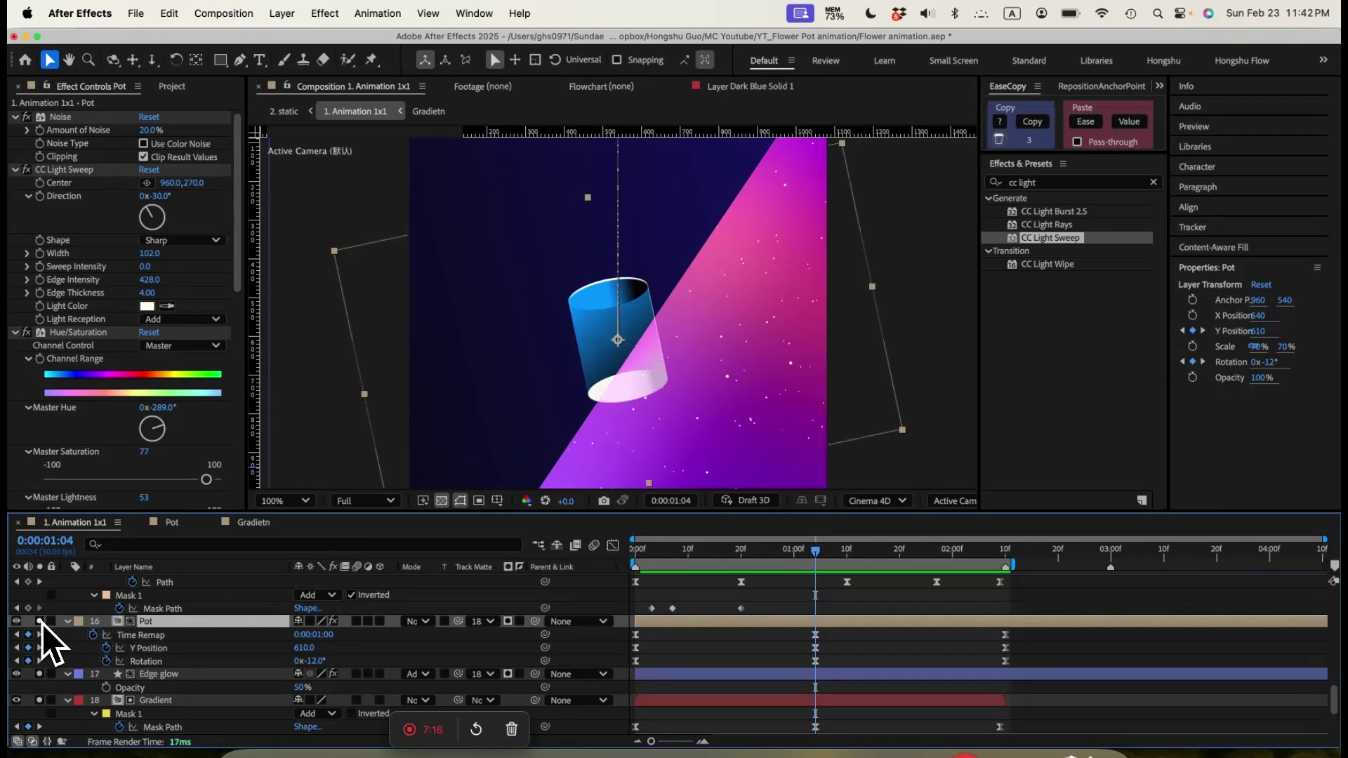
scroll(78, 625, "up", 3)
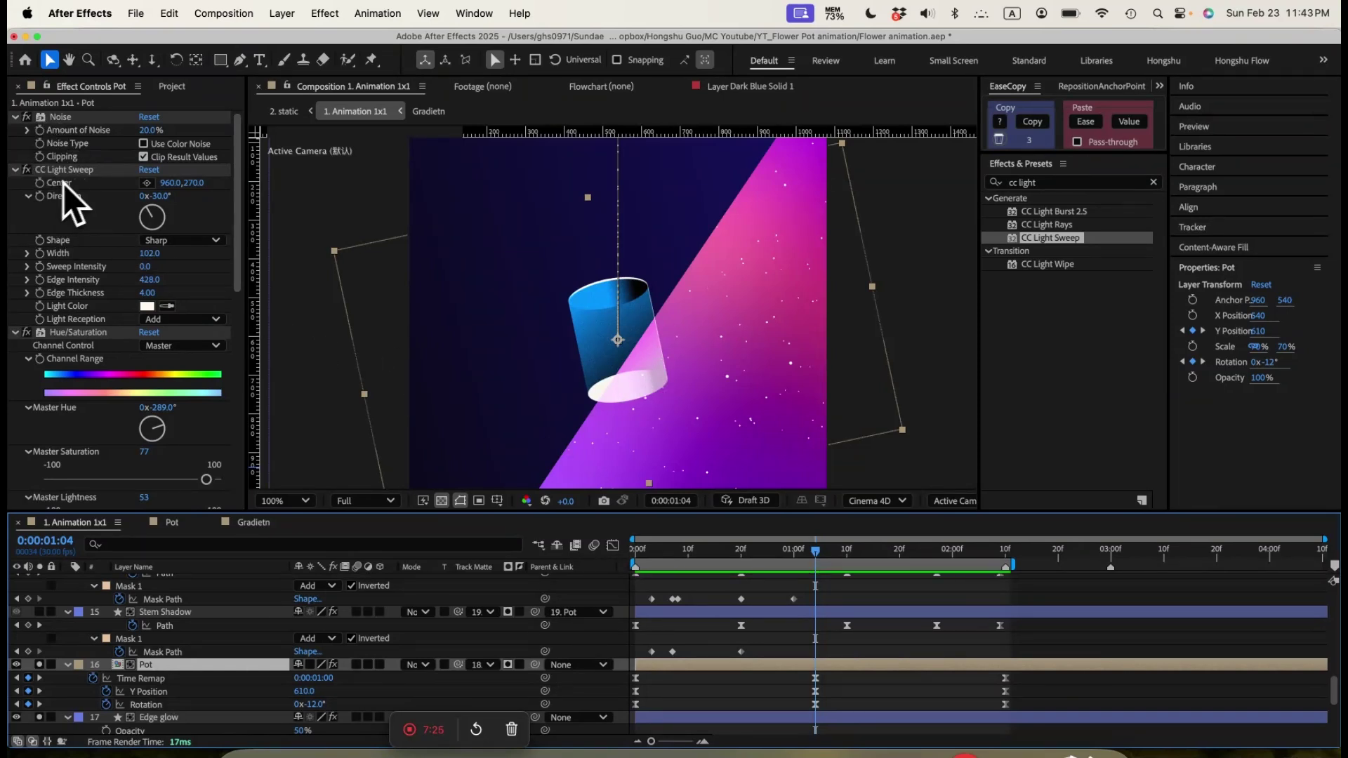
scroll(59, 230, "down", 2)
left_click(66, 286)
left_click(27, 287)
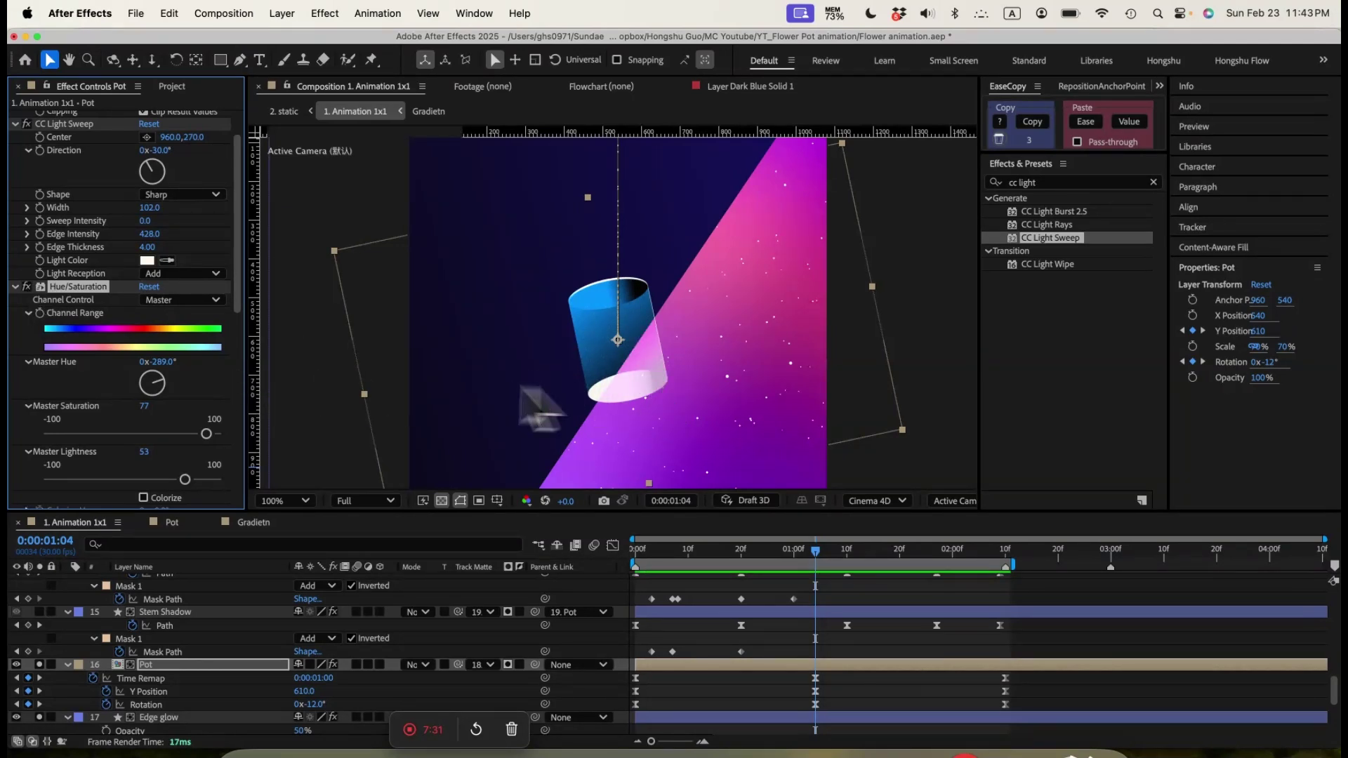
scroll(68, 394, "down", 5)
scroll(68, 392, "down", 4)
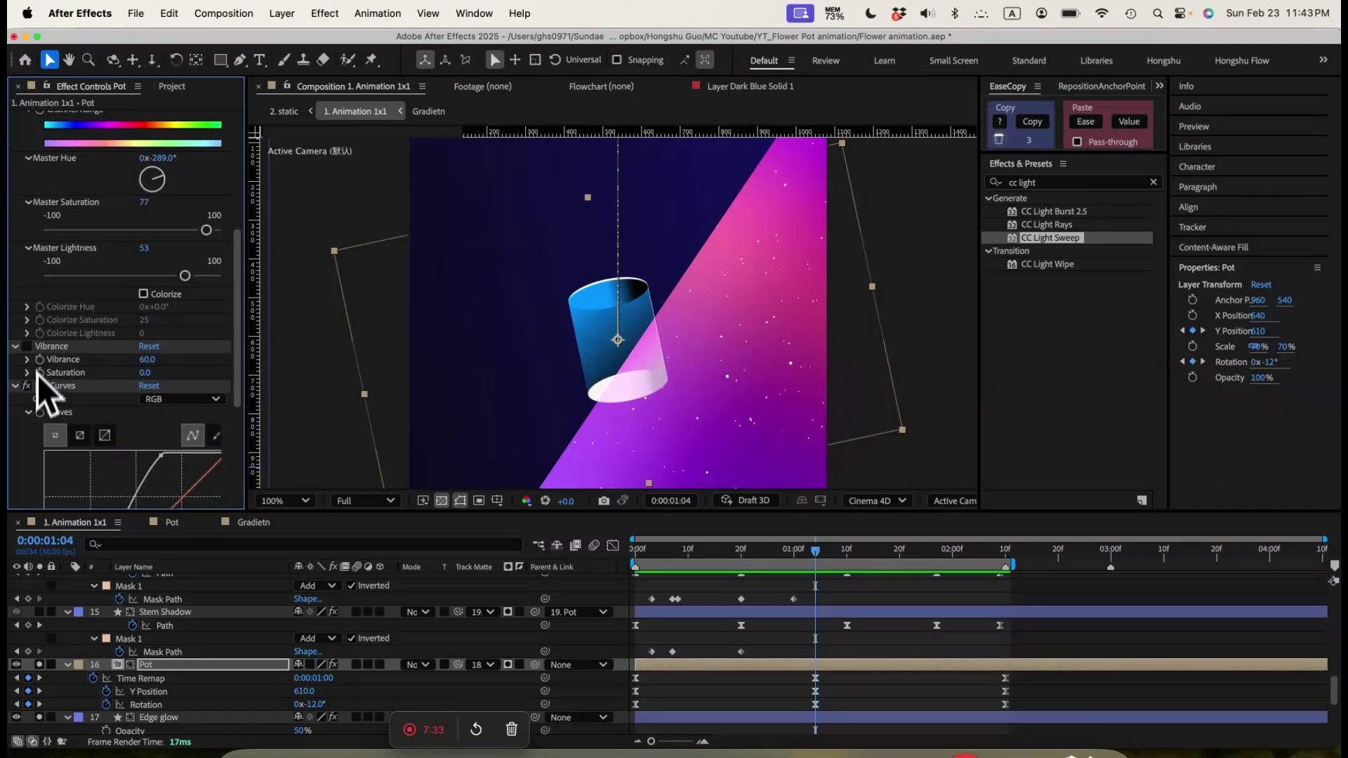
scroll(82, 395, "down", 7)
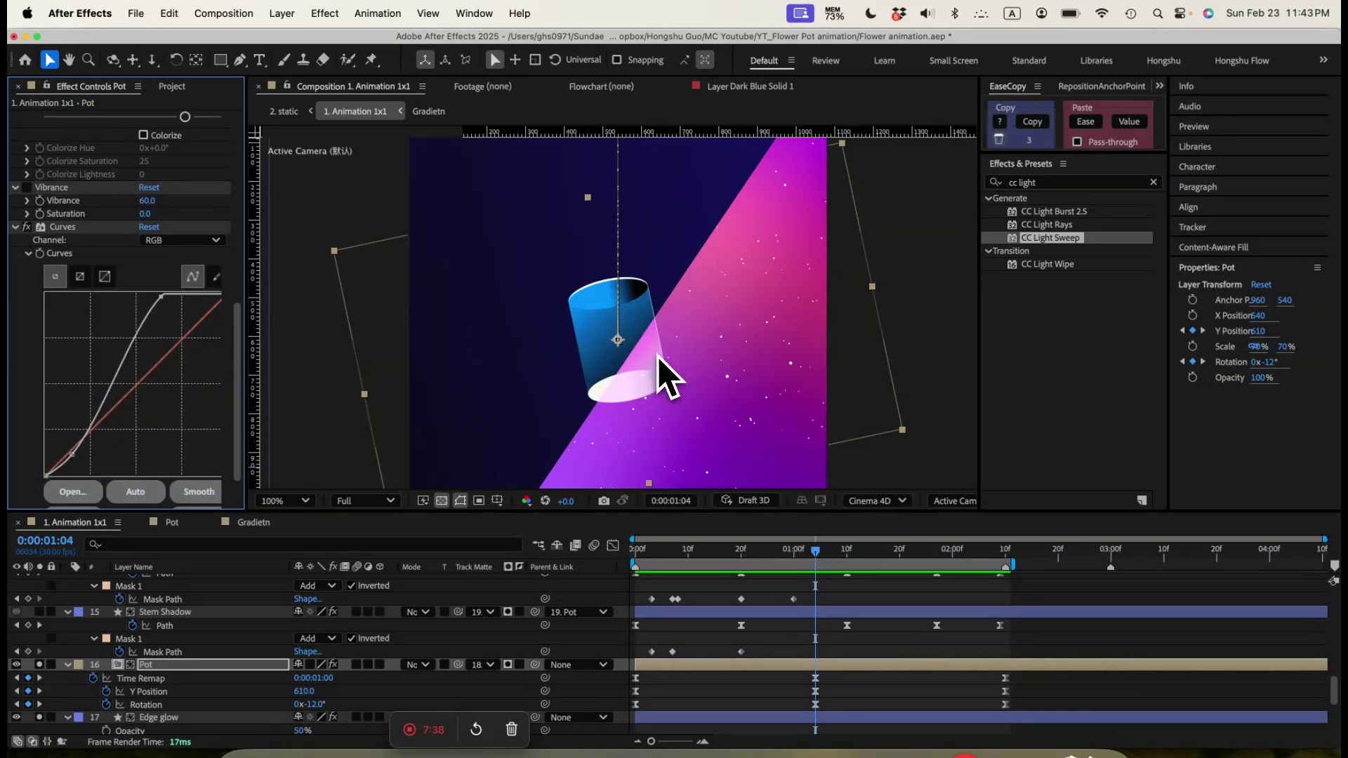
left_click(27, 232)
Scrub the pot's motion from 0:00:00:22 through 0:00:01:01 to 0:00:01:09
left_click_drag(686, 553, 752, 553)
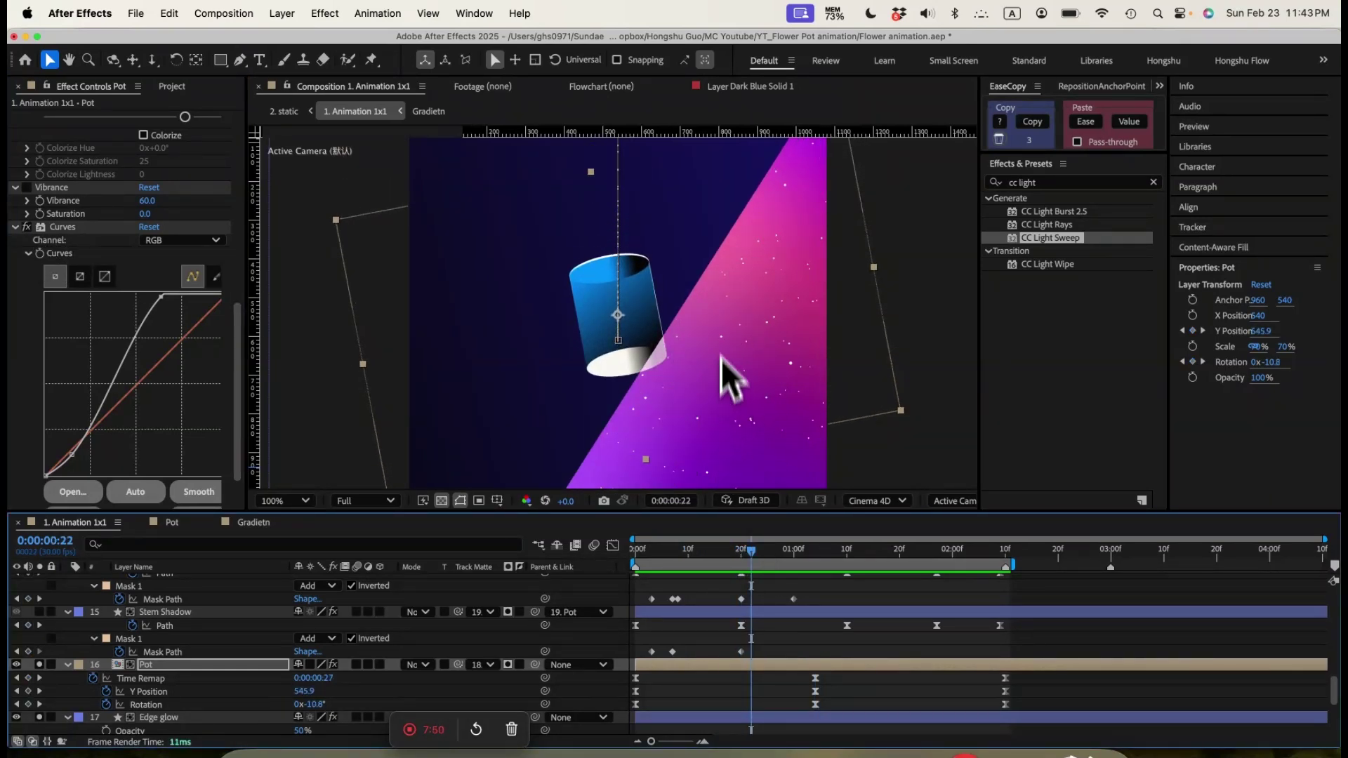
left_click_drag(752, 553, 799, 554)
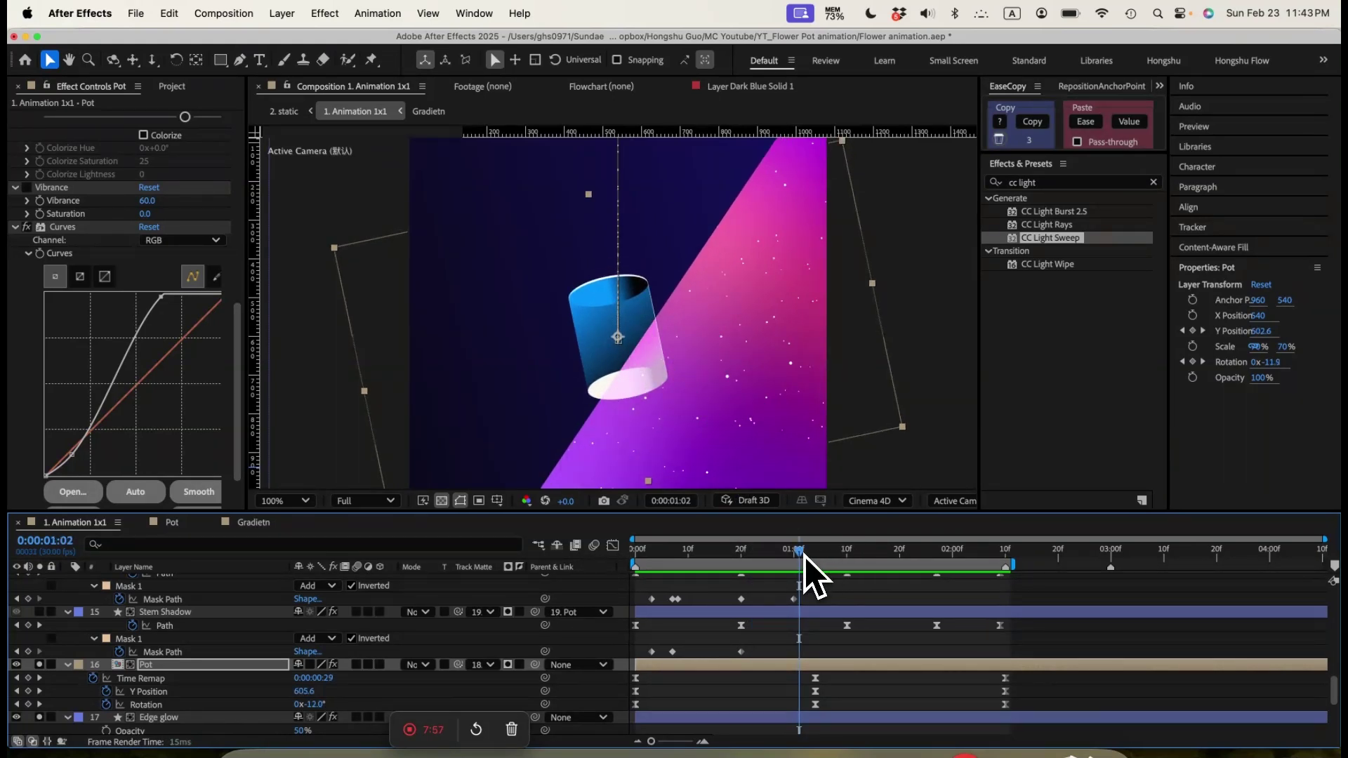
left_click_drag(805, 555, 841, 555)
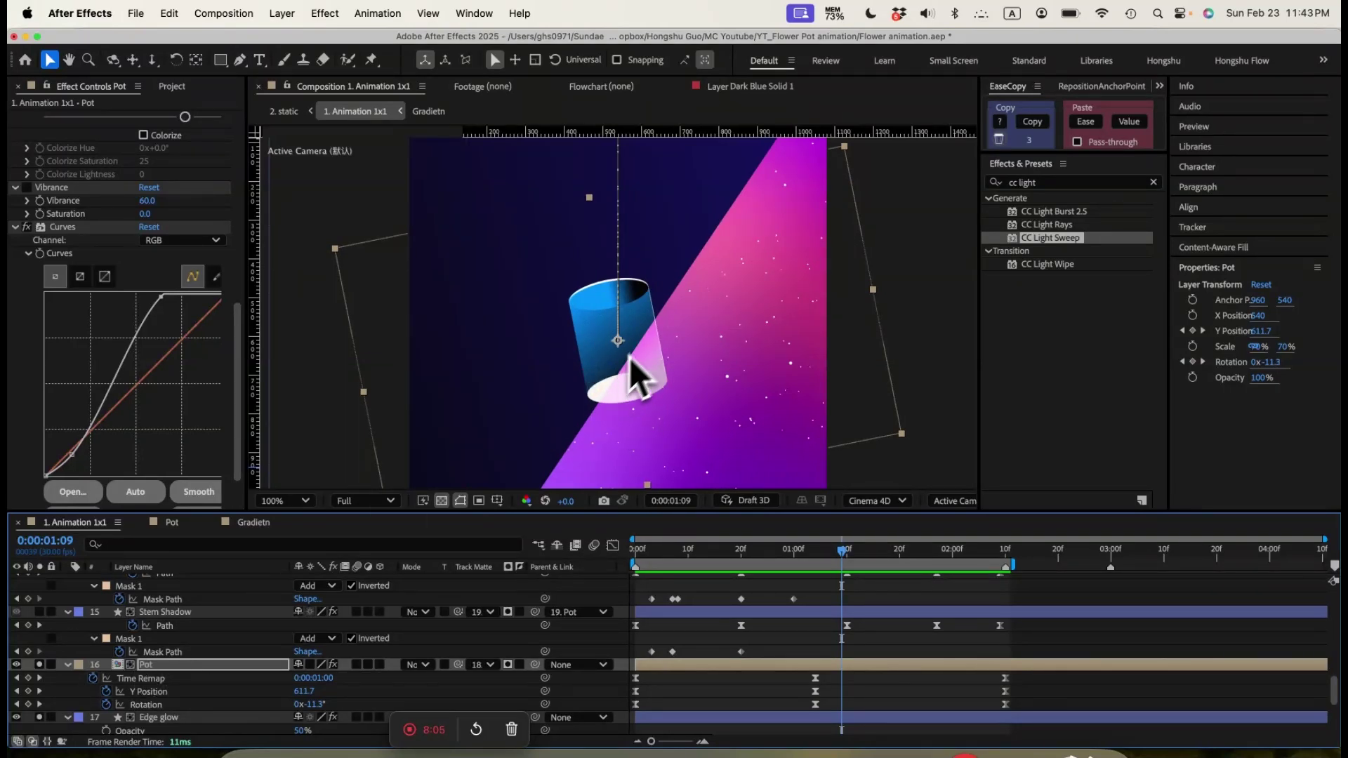
Select Stem Shadow's Path keyframes and scrub its animated shadow at 200% zoom
left_click(166, 613)
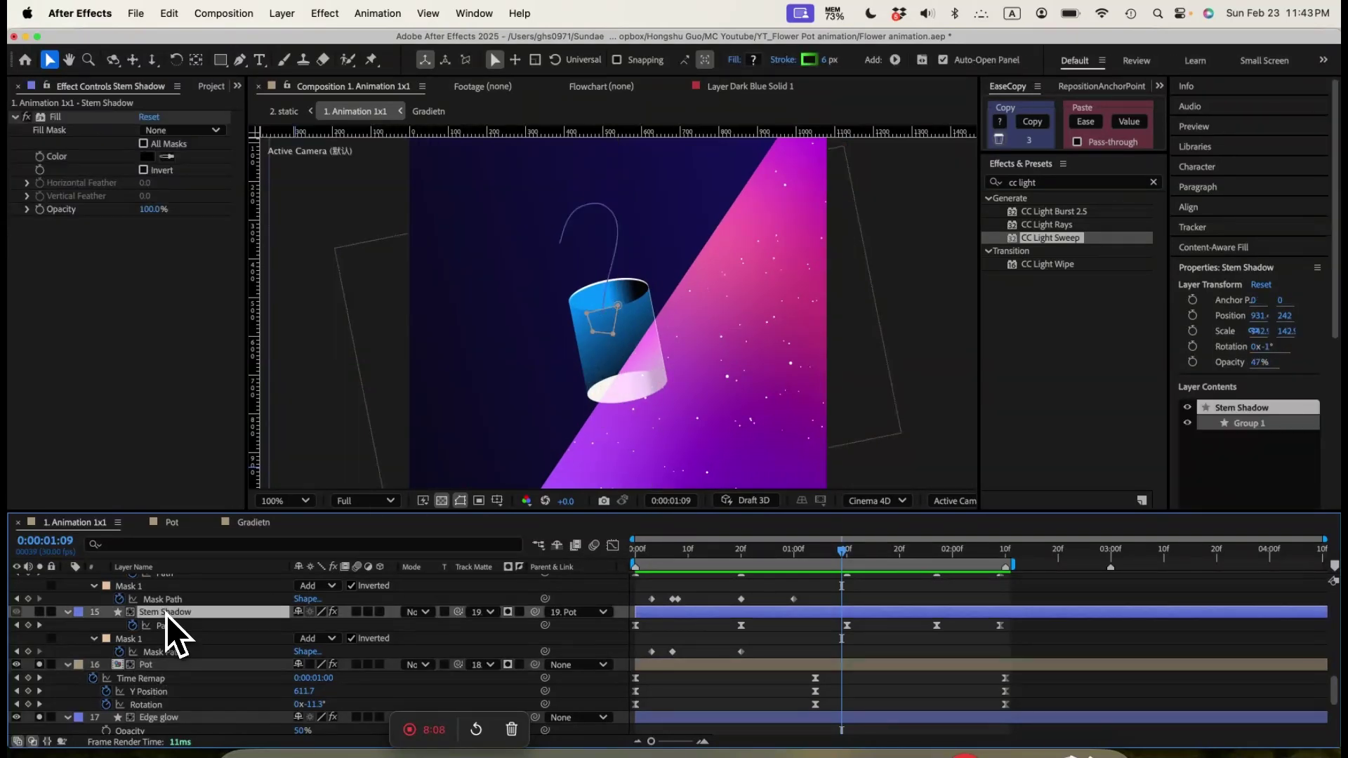
key("super+equal")
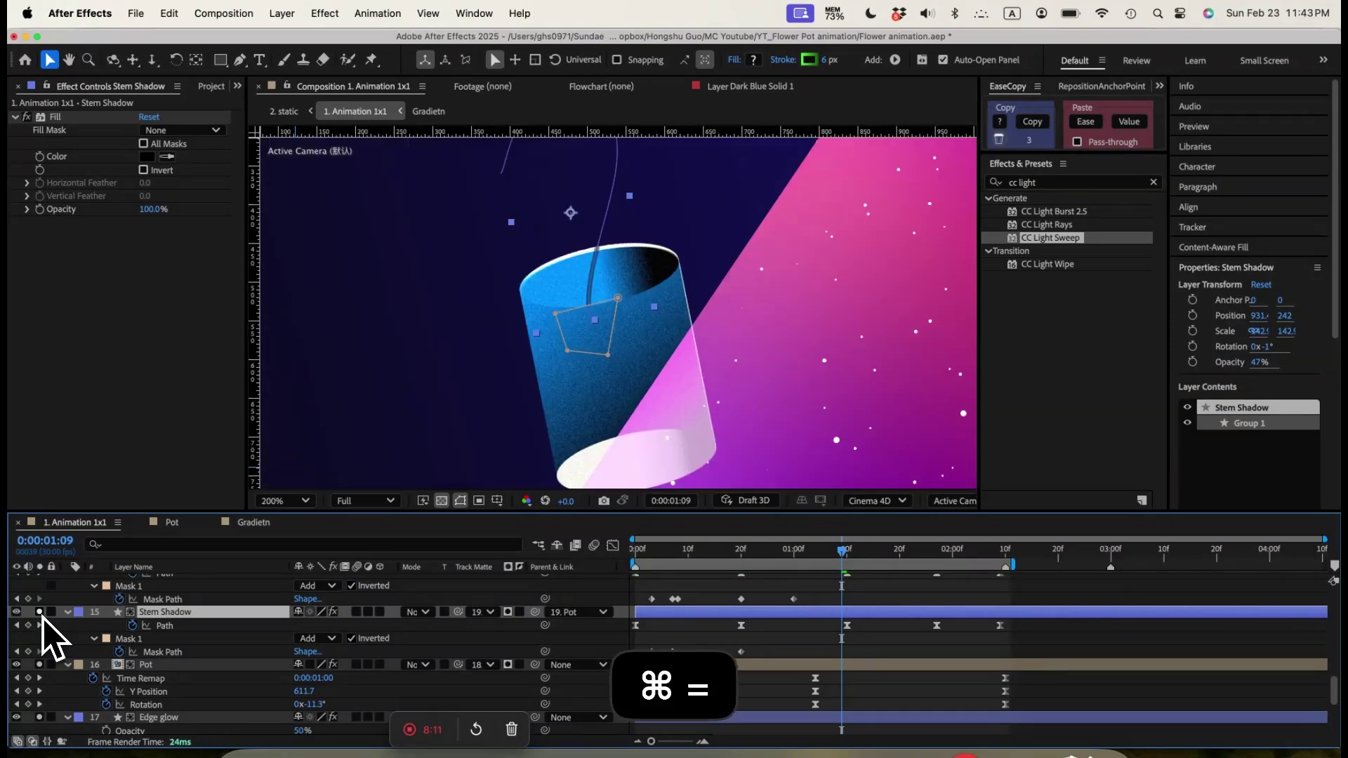
scroll(701, 262, "up", 3)
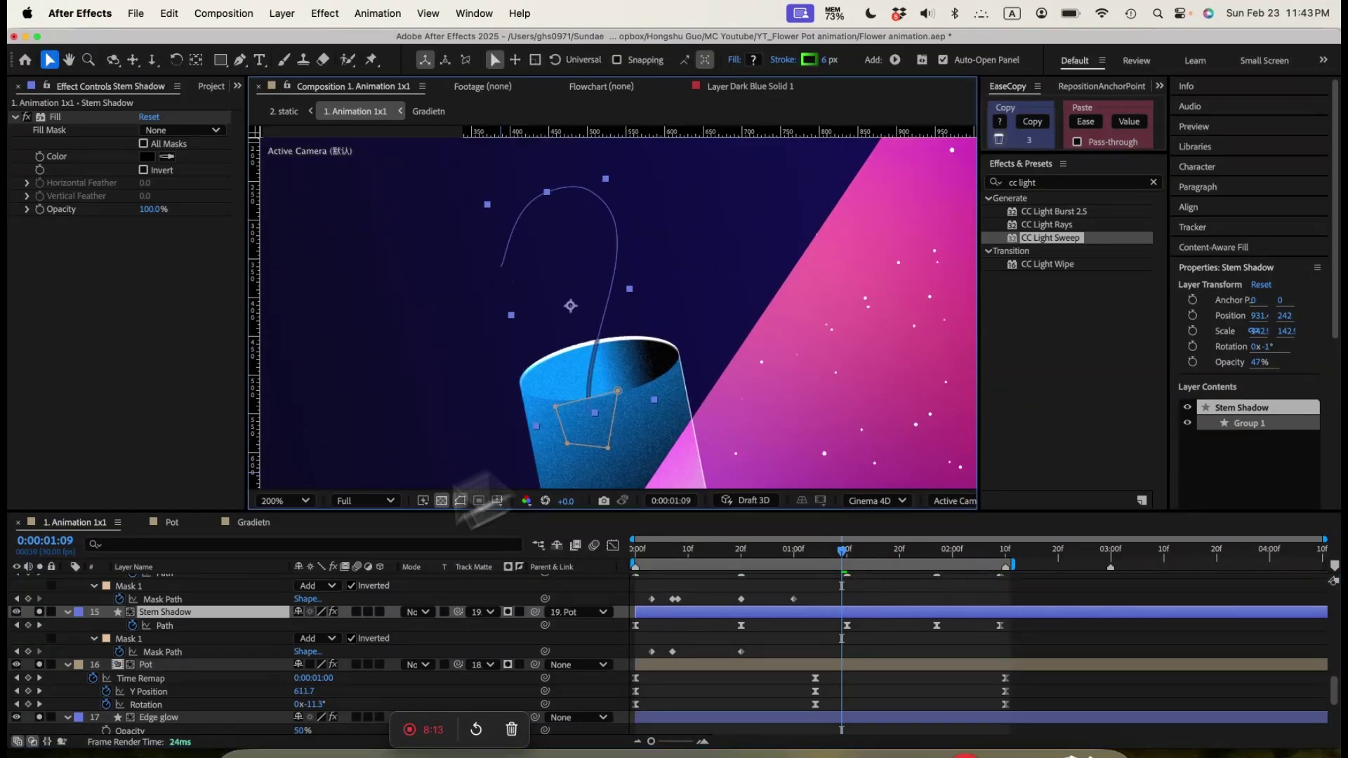
left_click(168, 627)
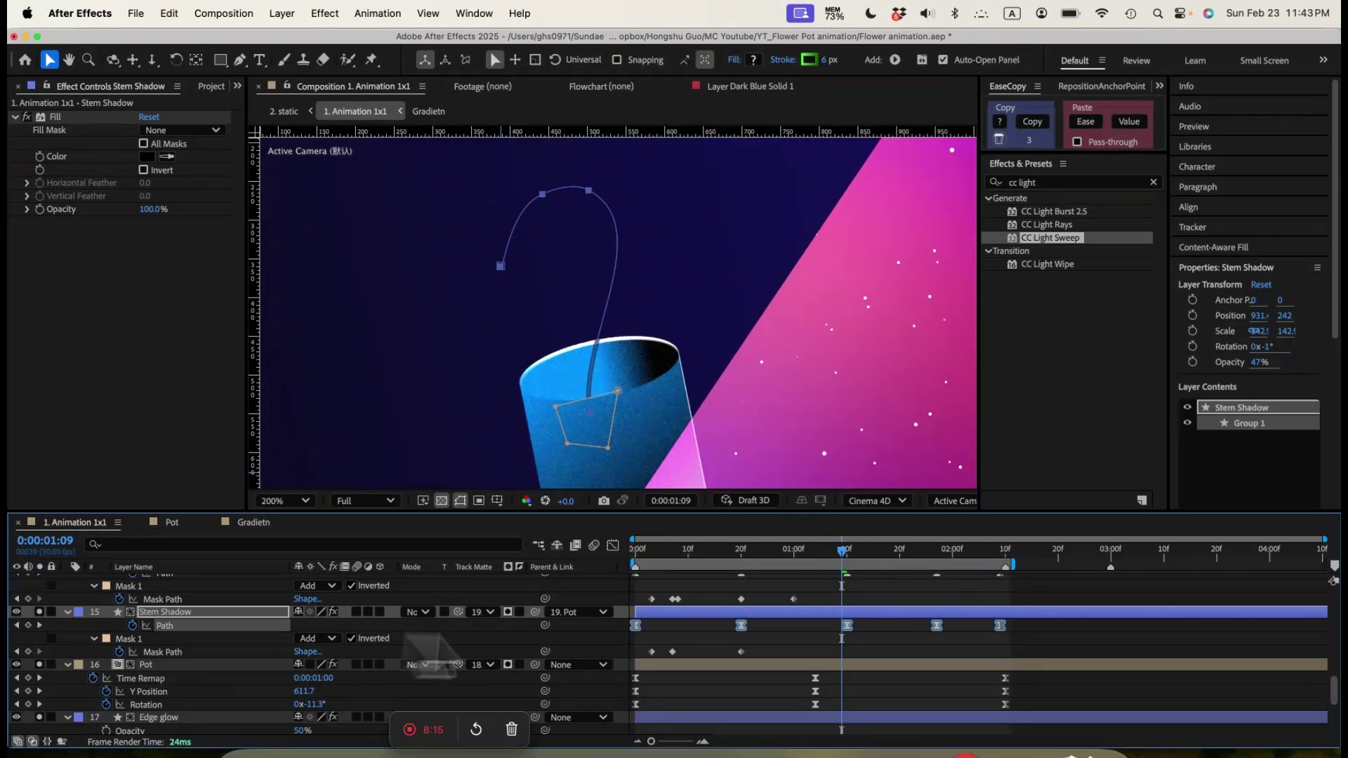
left_click_drag(654, 558, 856, 562)
key("super+minus")
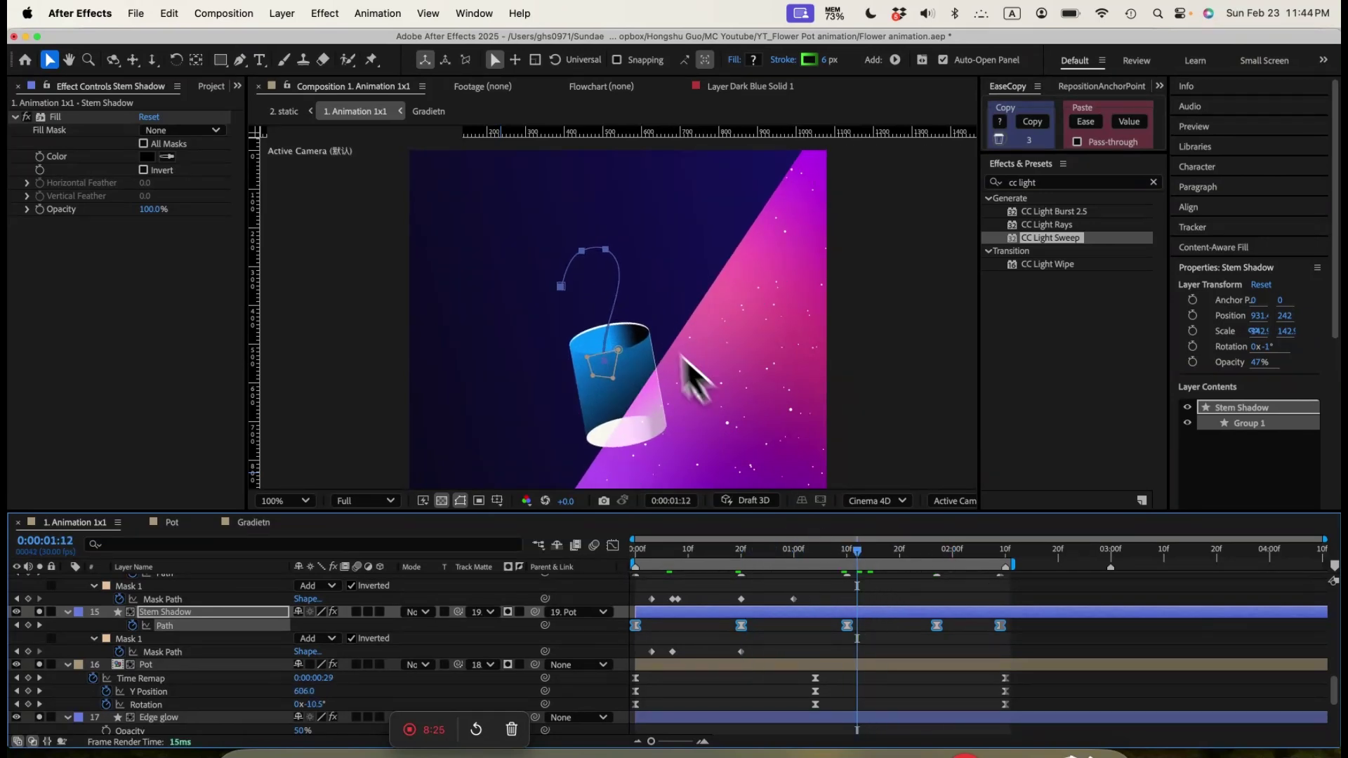
Compare it with the Stem layer, then turn off Stem Shadow's solo
scroll(179, 675, "up", 5)
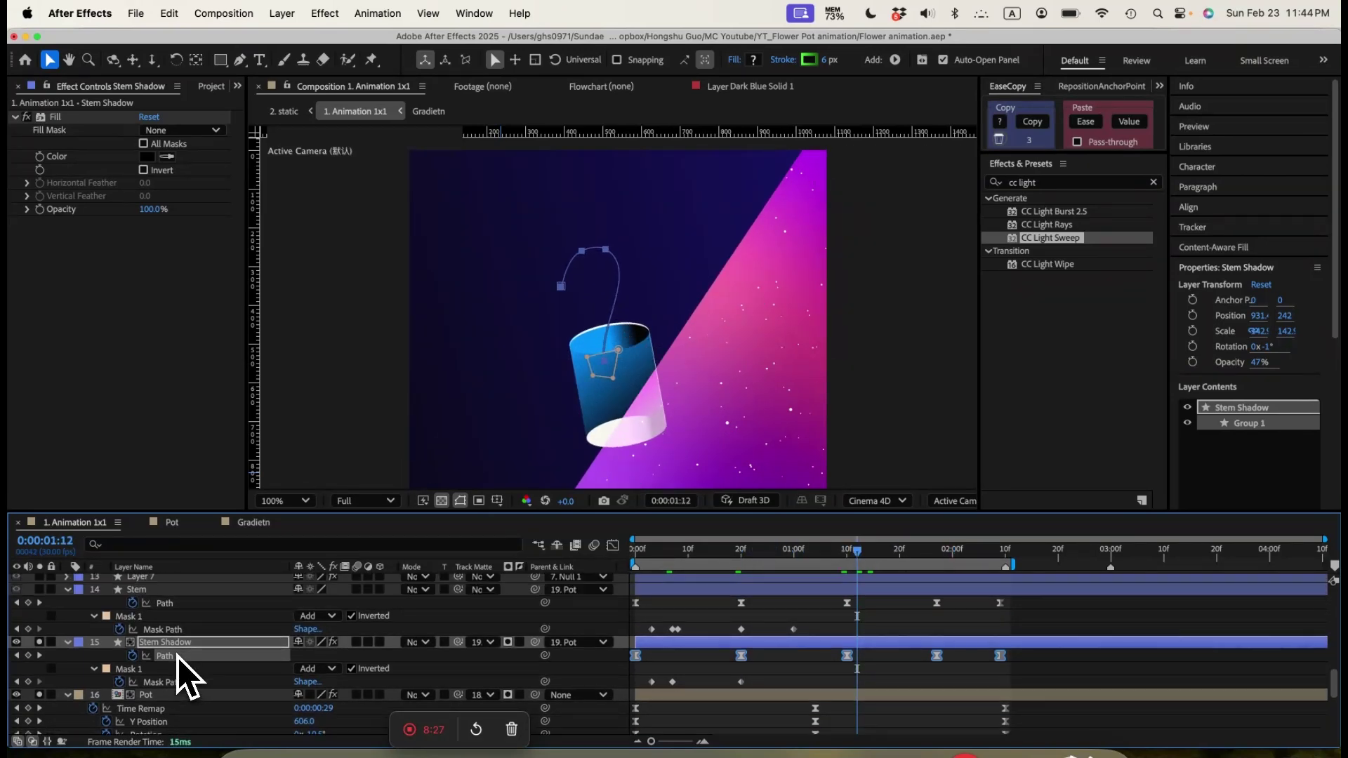
left_click(149, 624)
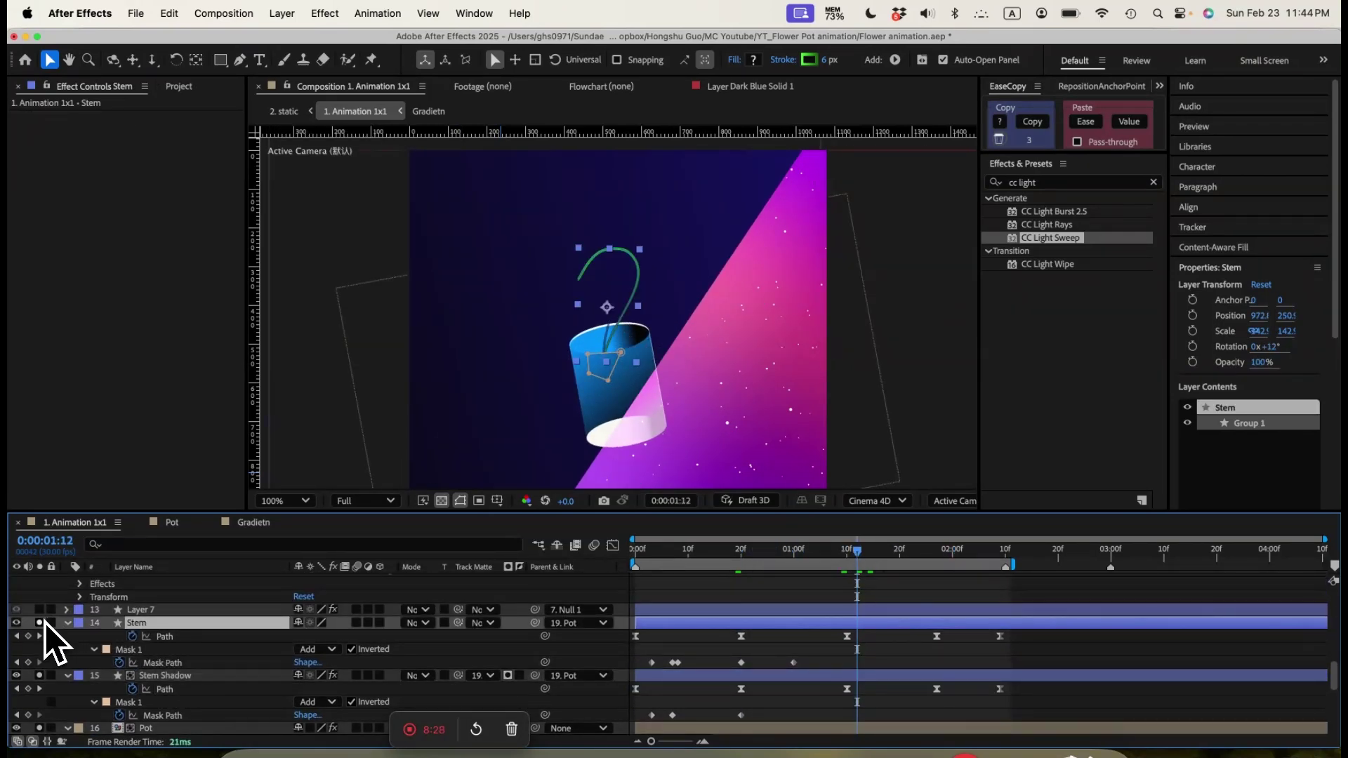
key("super+equal")
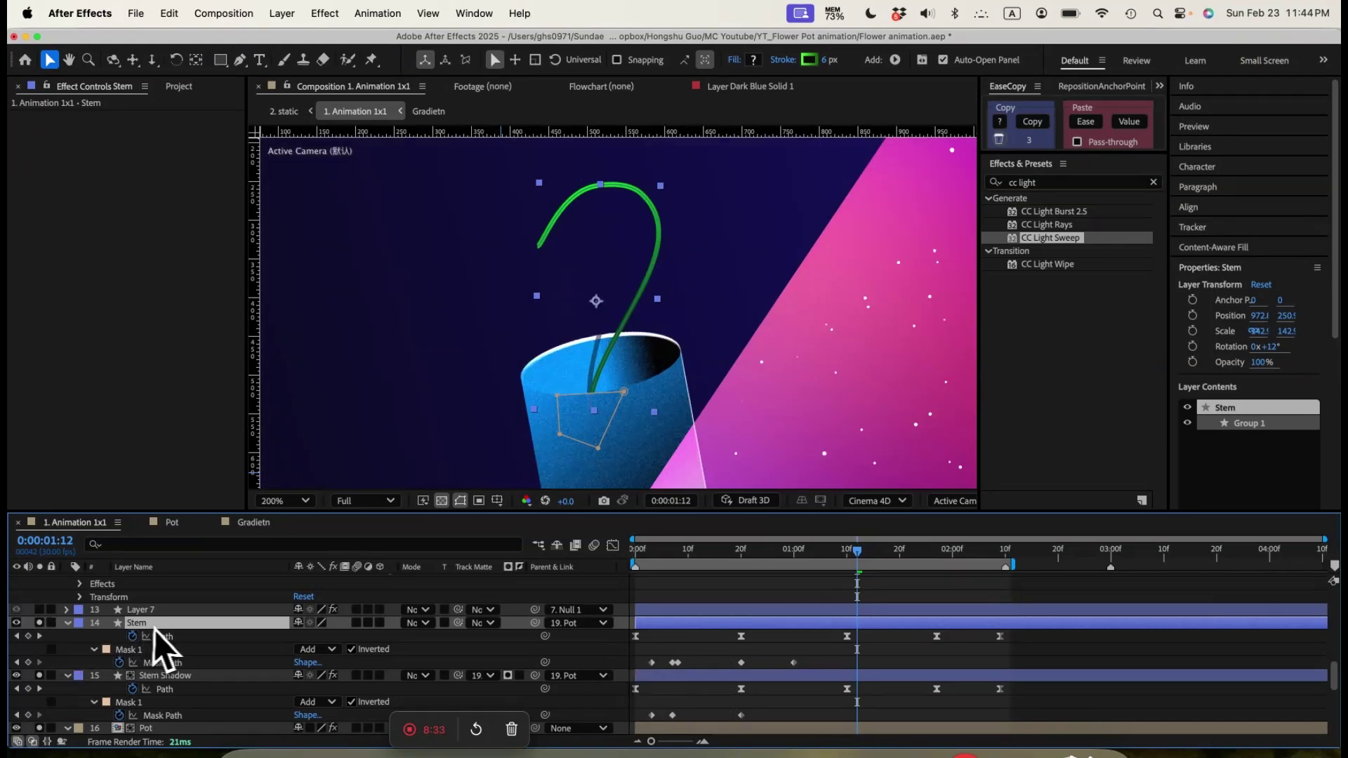
left_click(161, 676)
left_click(39, 676)
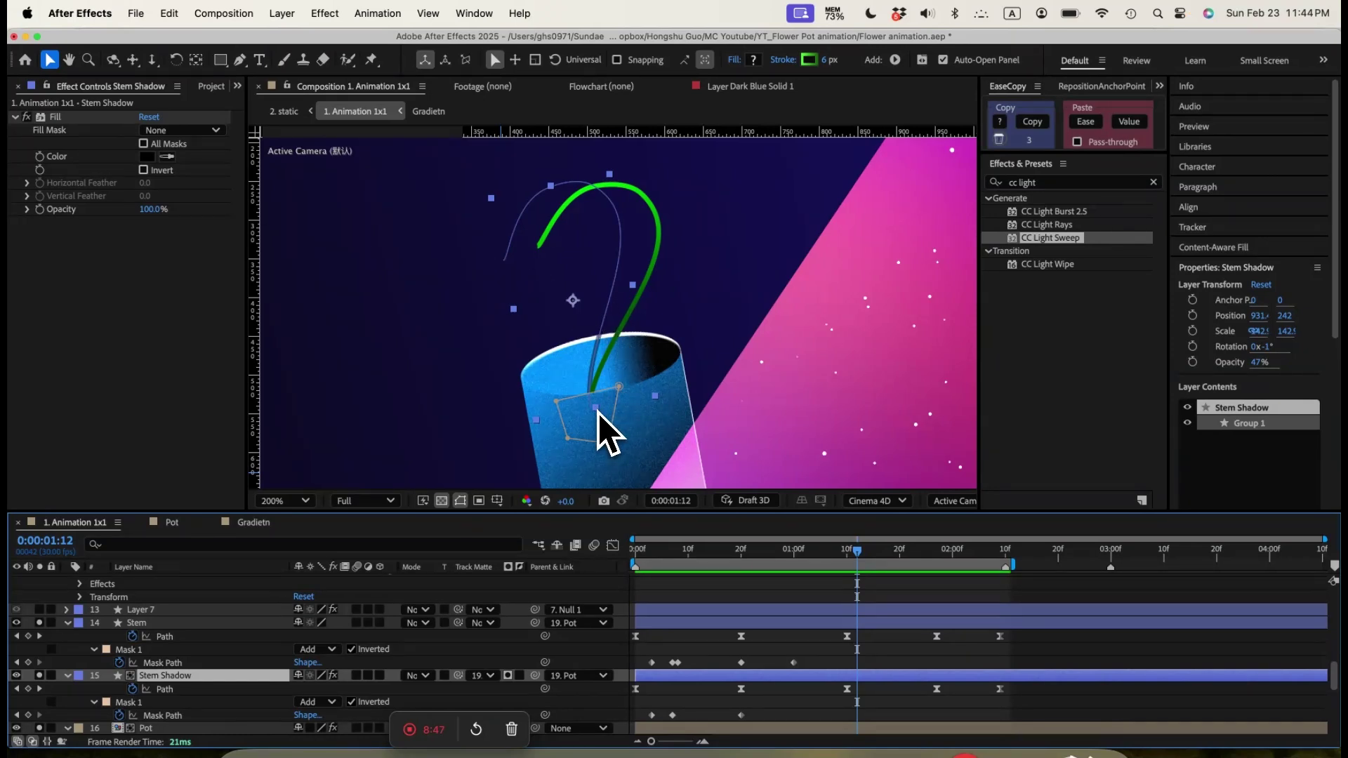
Select Stem Shadow's Fill effect and reveal its 47% Opacity
left_click(31, 122)
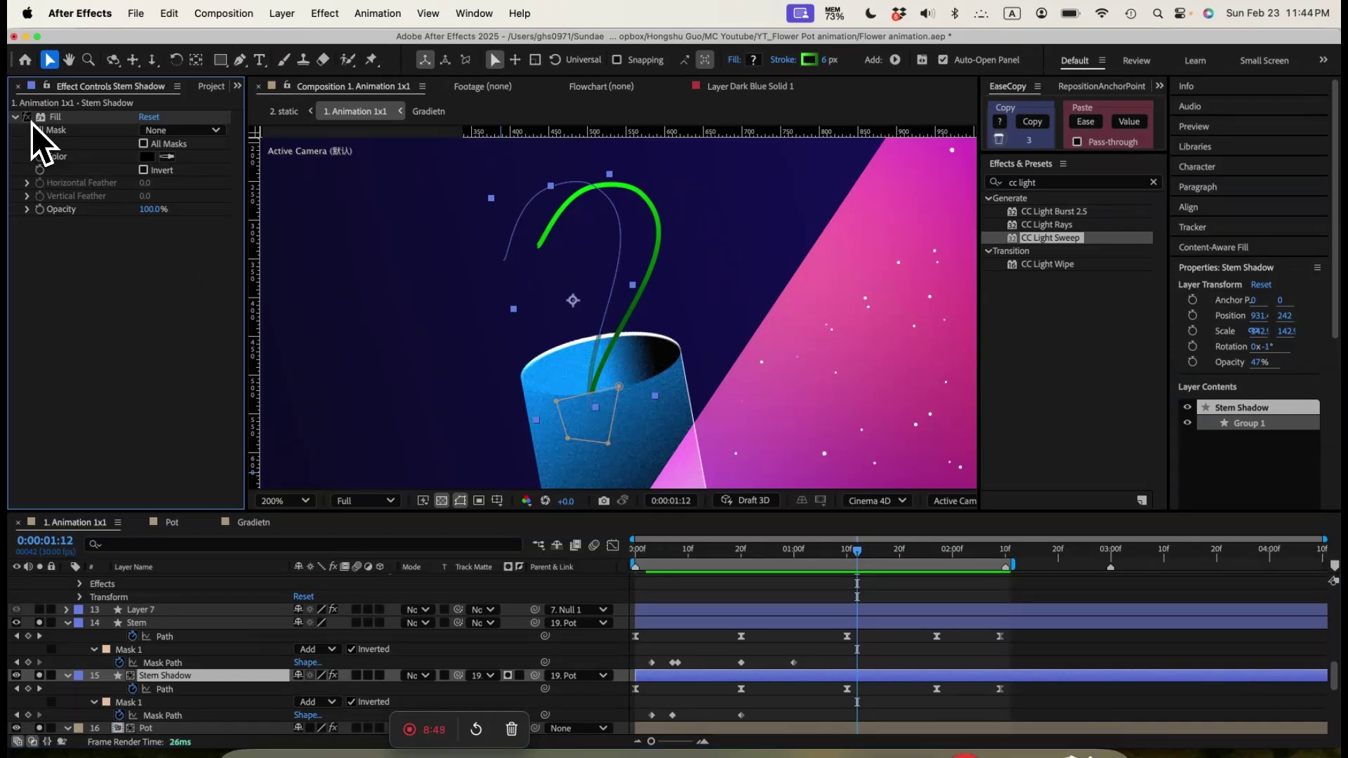
left_click(59, 120)
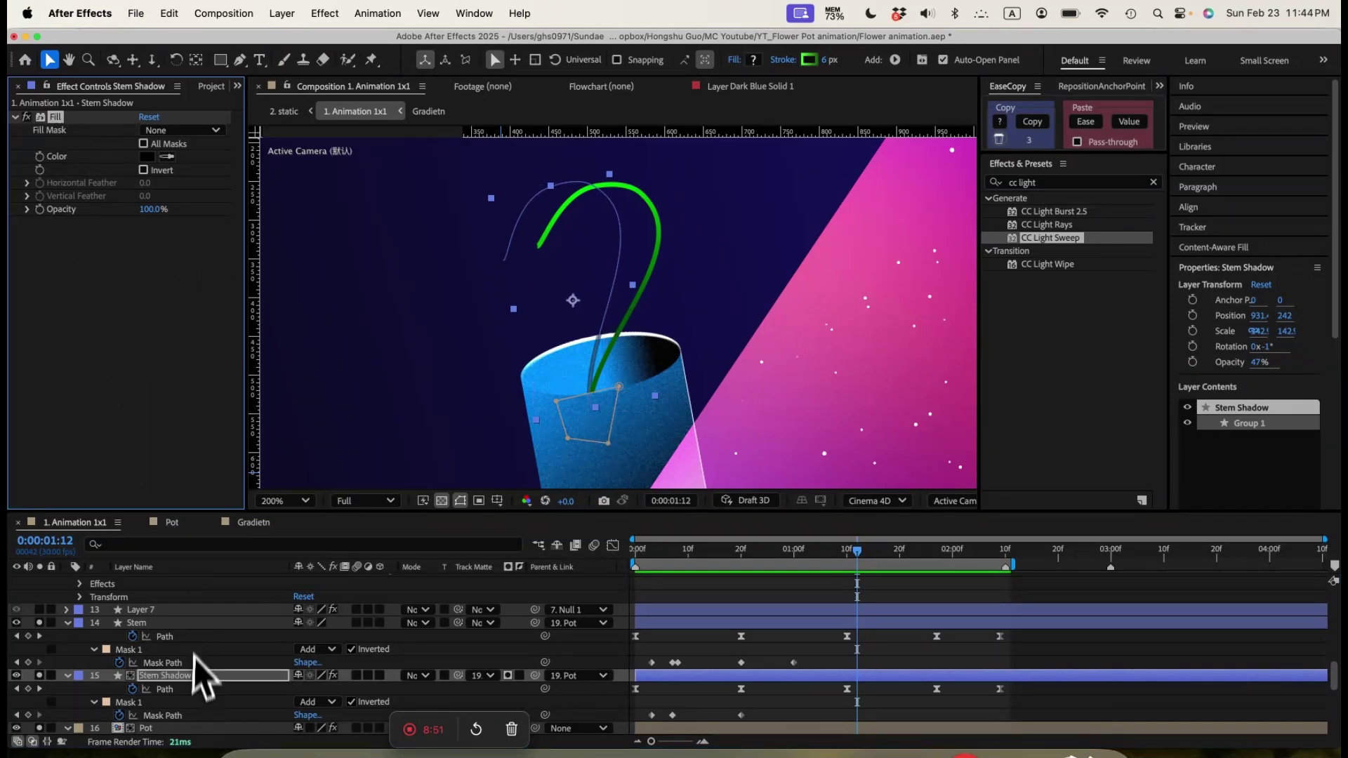
key("u")
left_click(238, 692)
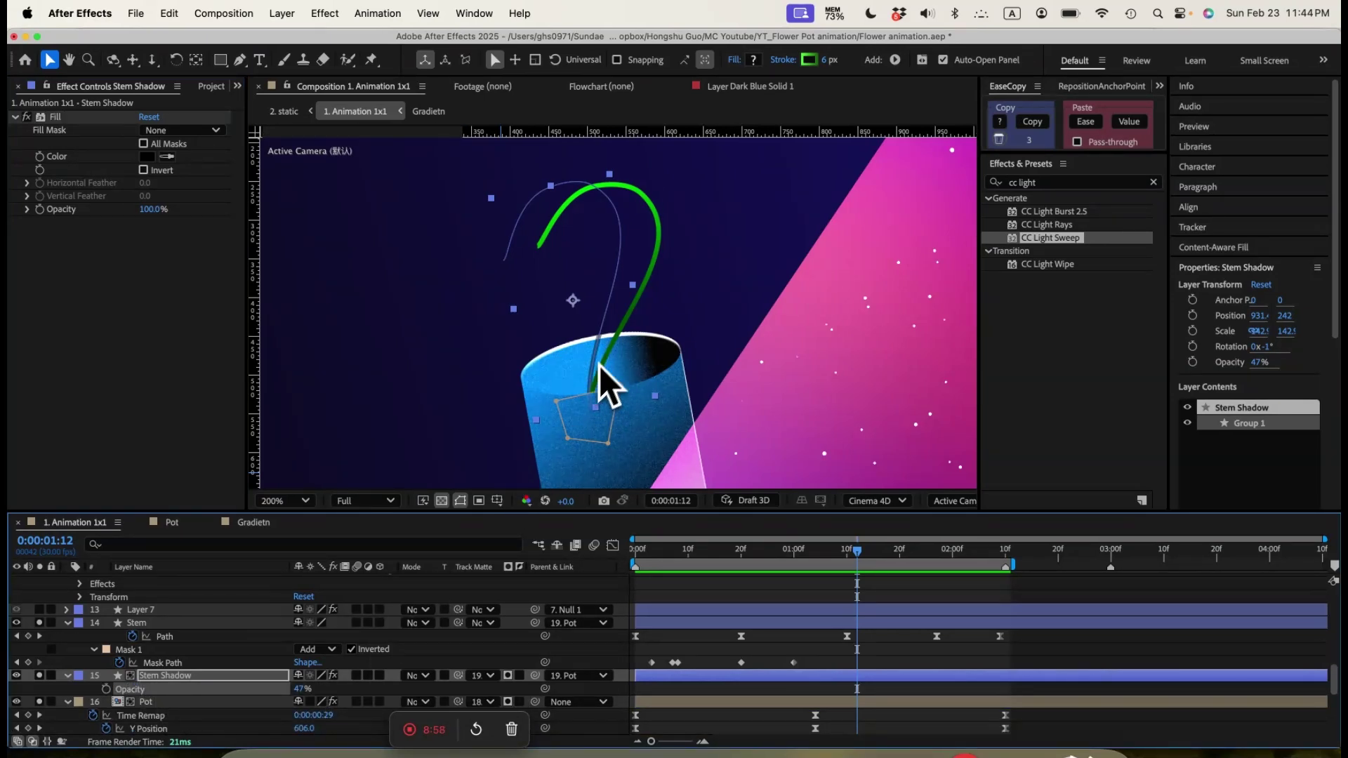
scroll(118, 652, "up", 1)
scroll(118, 653, "up", 3)
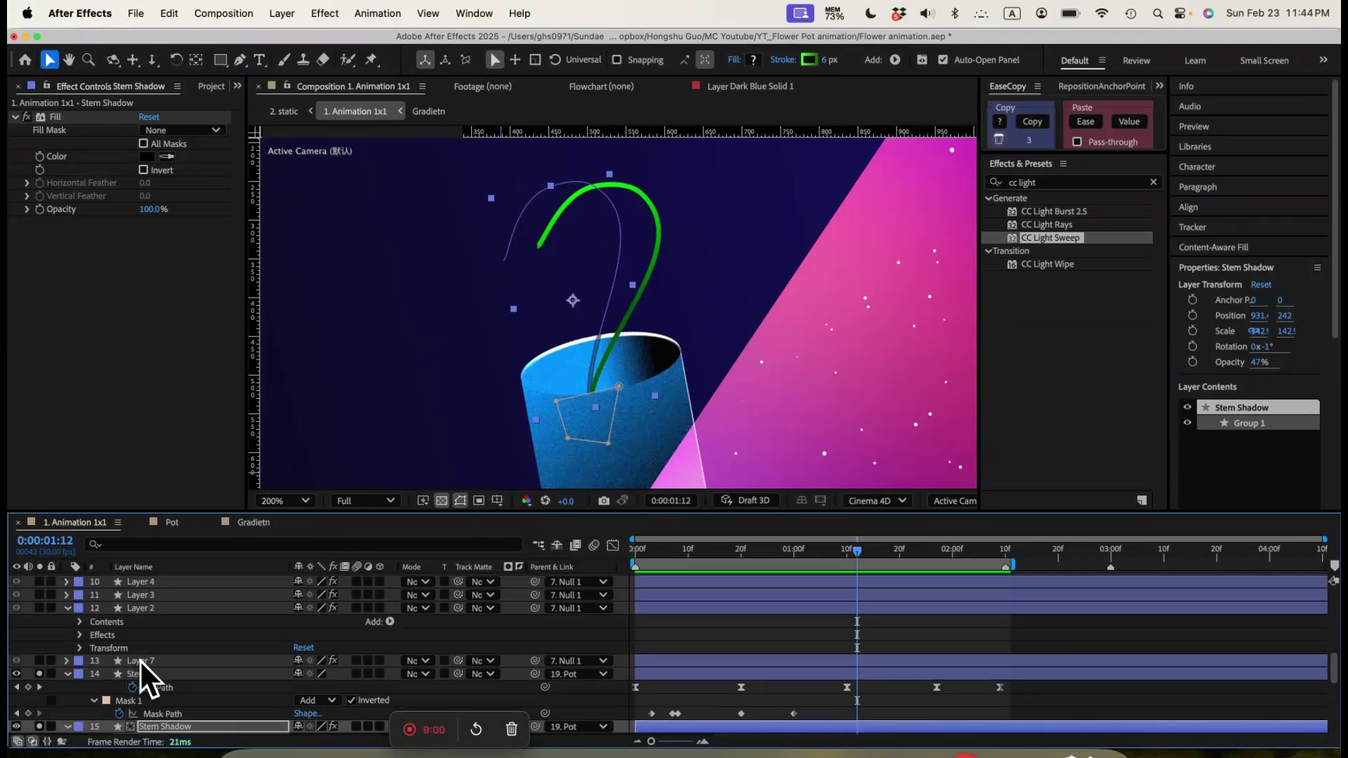
left_click(140, 660)
Solo Layer 2 to show the red petal and review its Fill gradient settings
scroll(151, 678, "up", 3)
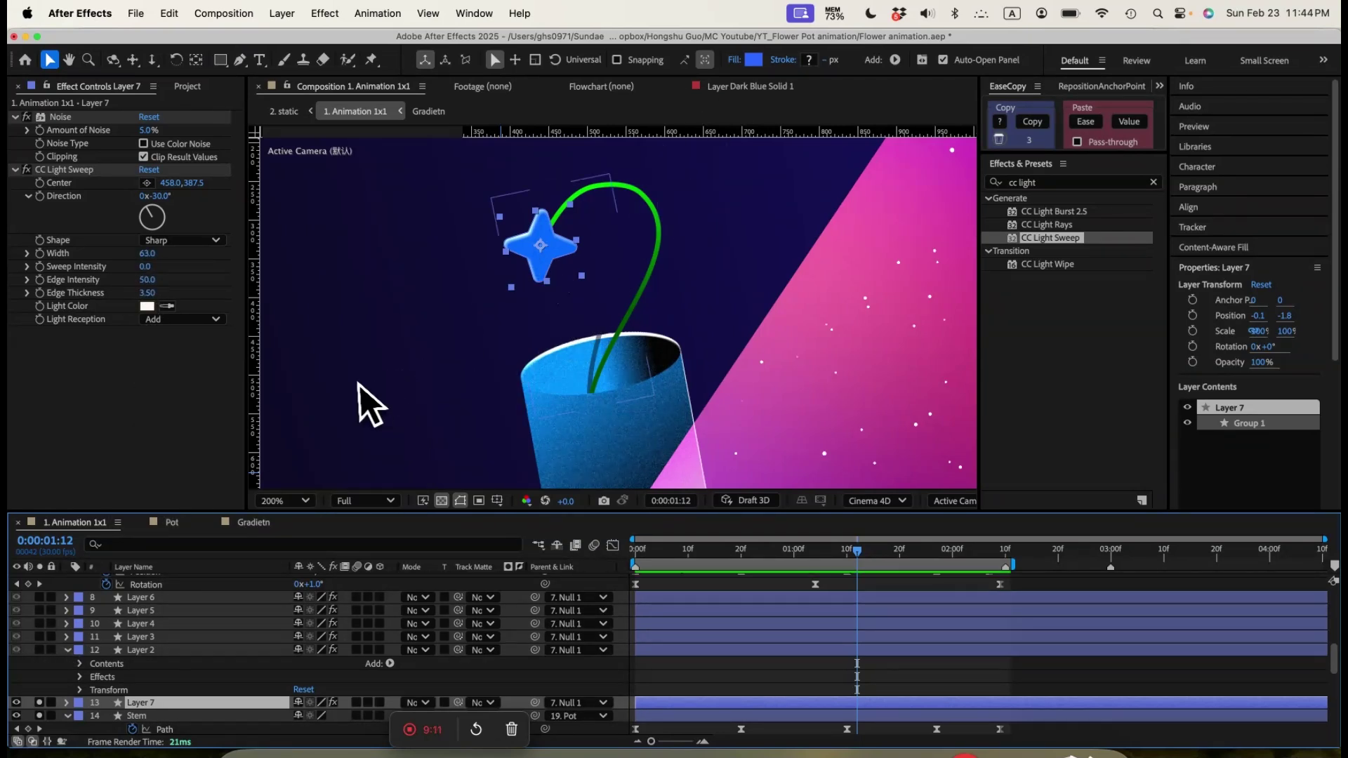
left_click(67, 171)
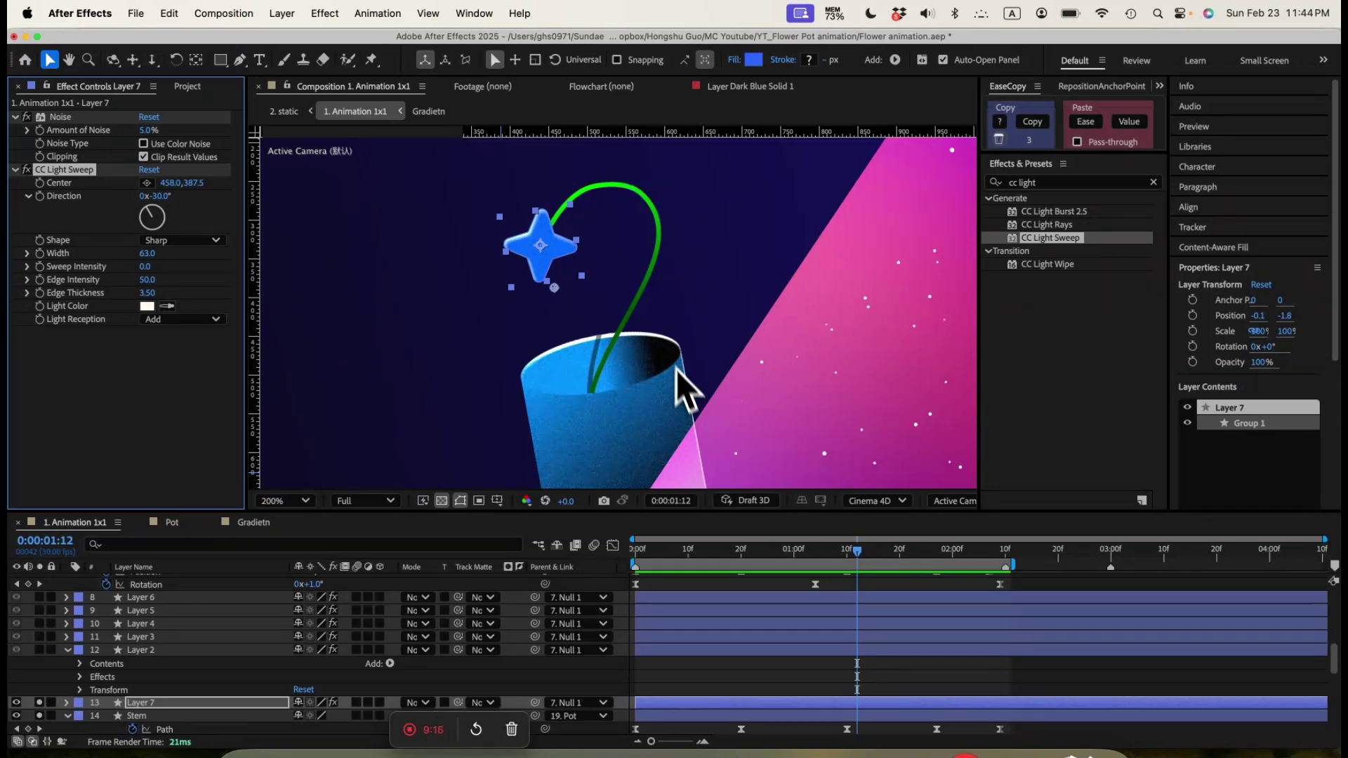
left_click(144, 651)
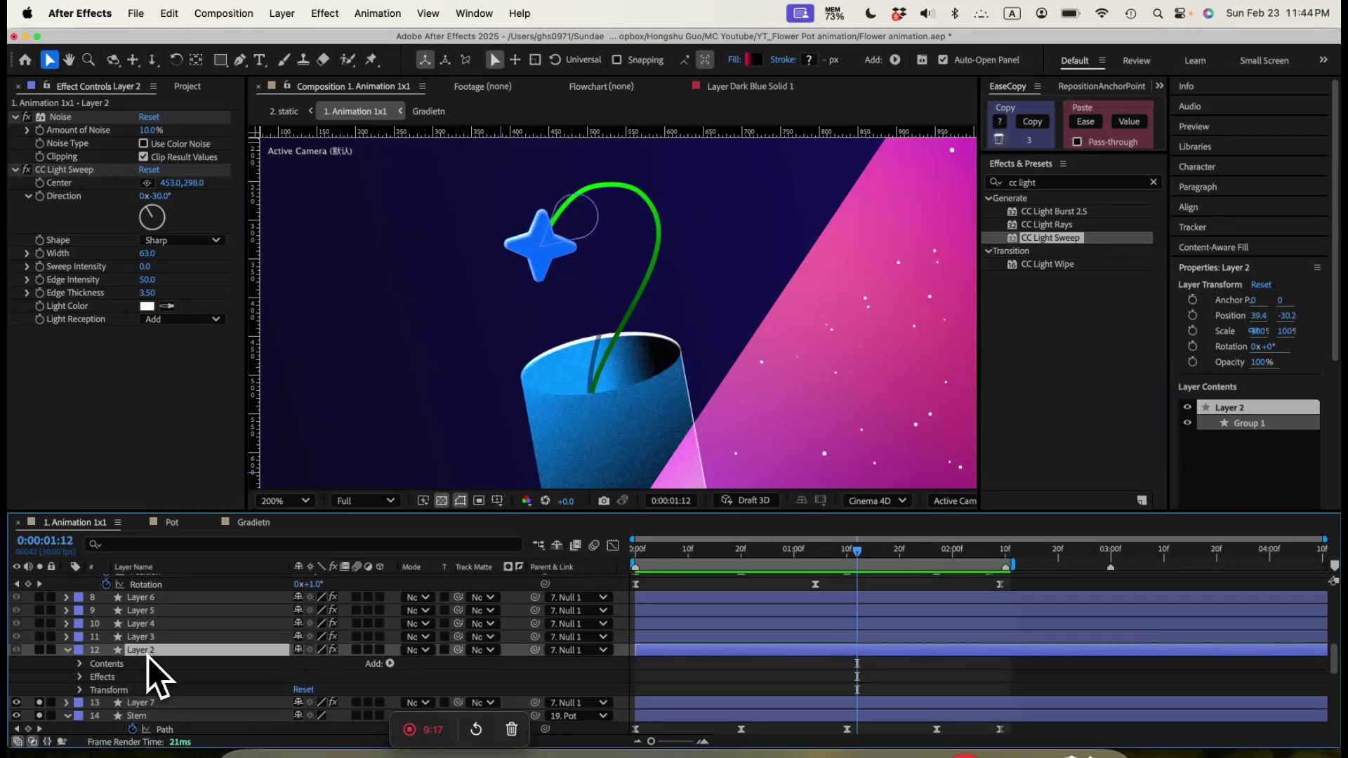
left_click(44, 651)
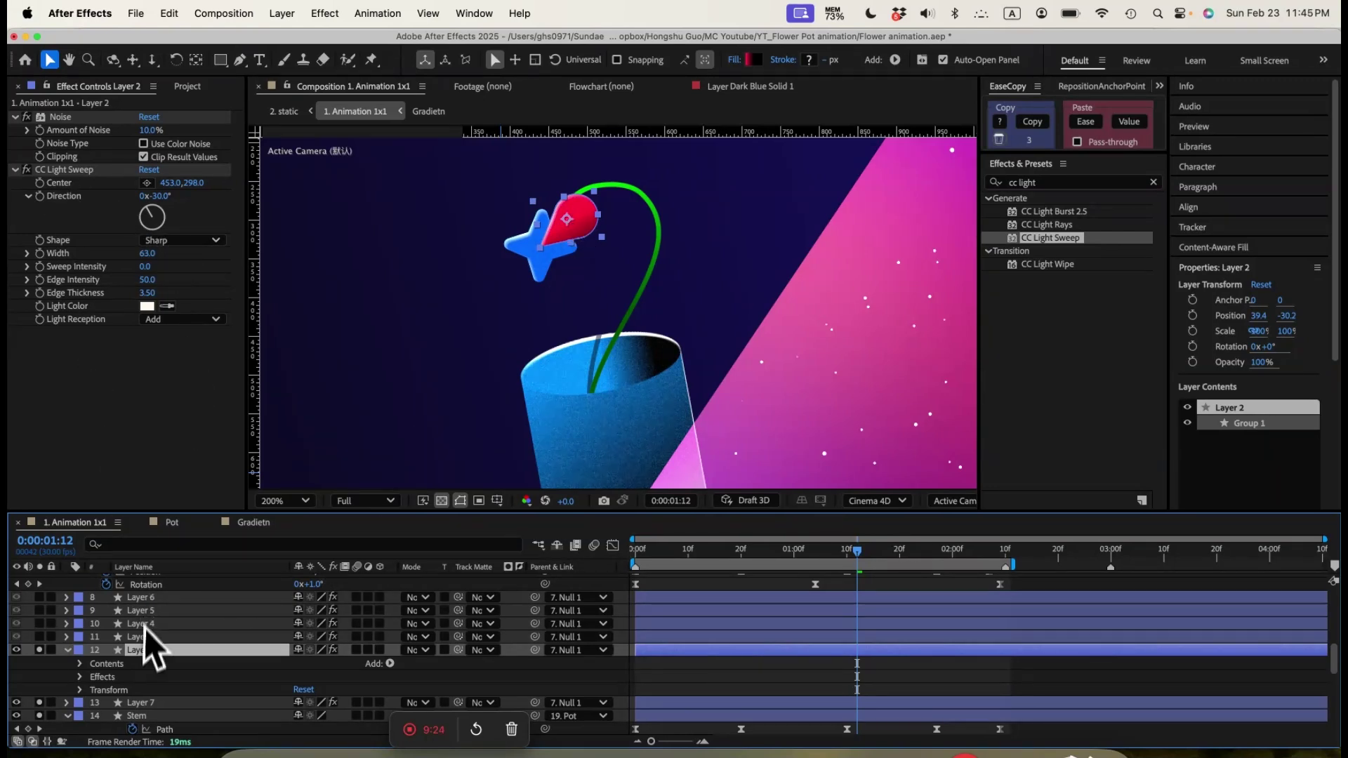
left_click(752, 61)
left_click(1219, 356)
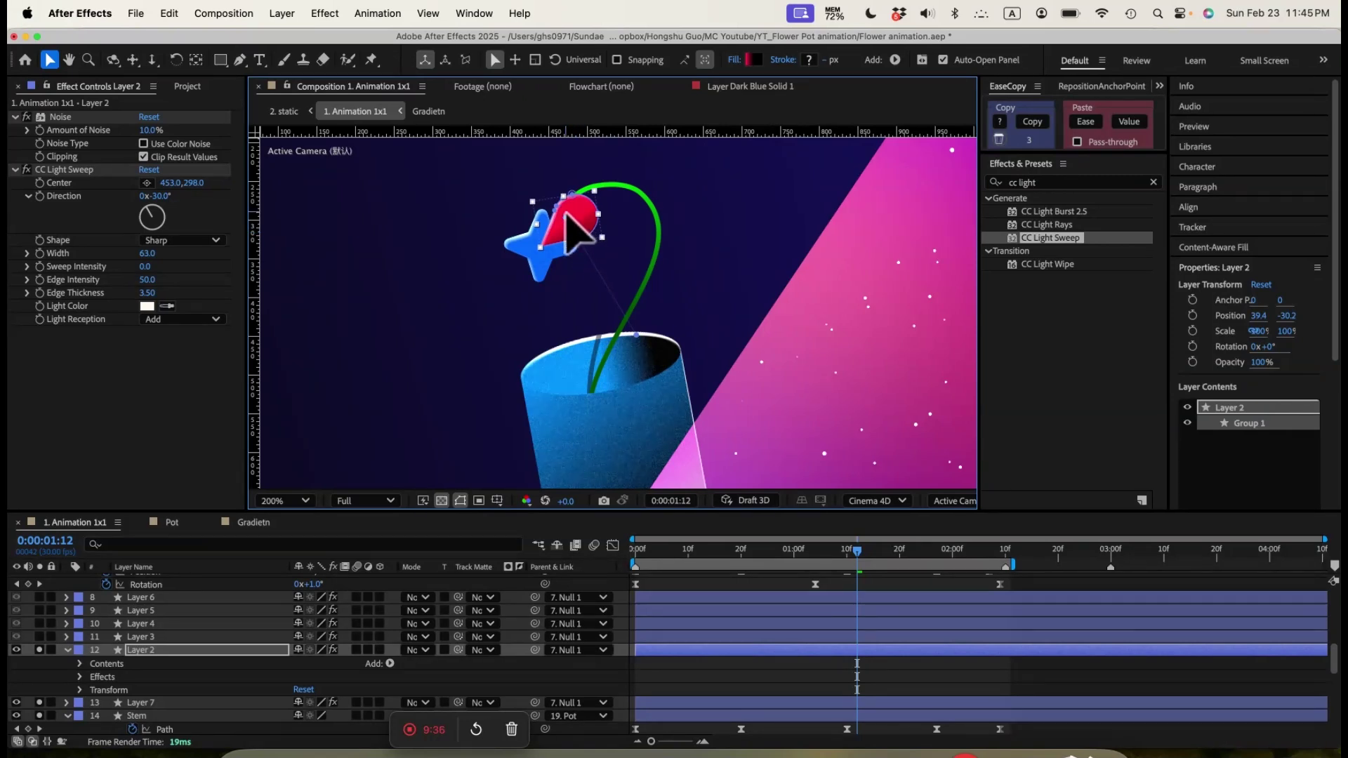
Also solo Layers 3, 5 and 6 to reveal the complete red-and-blue flower
left_click(63, 170)
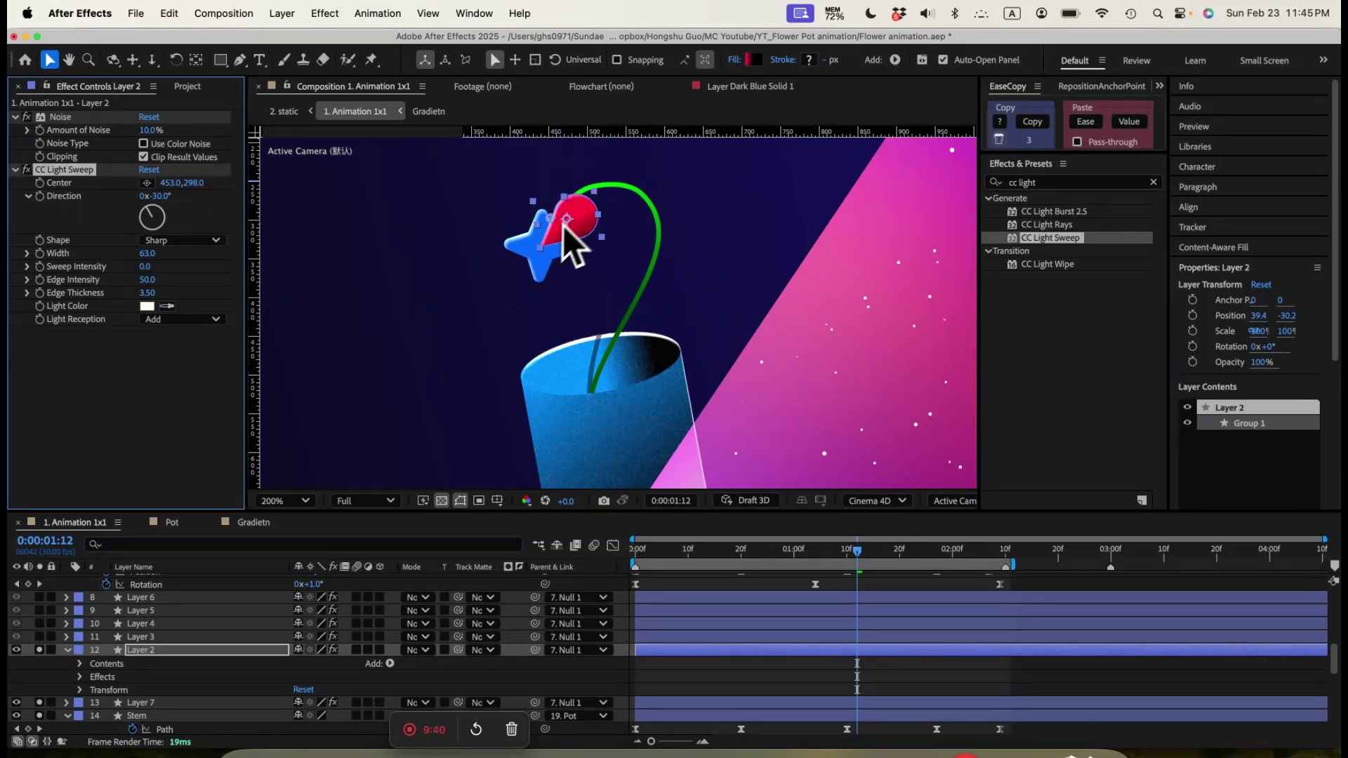
left_click(60, 117)
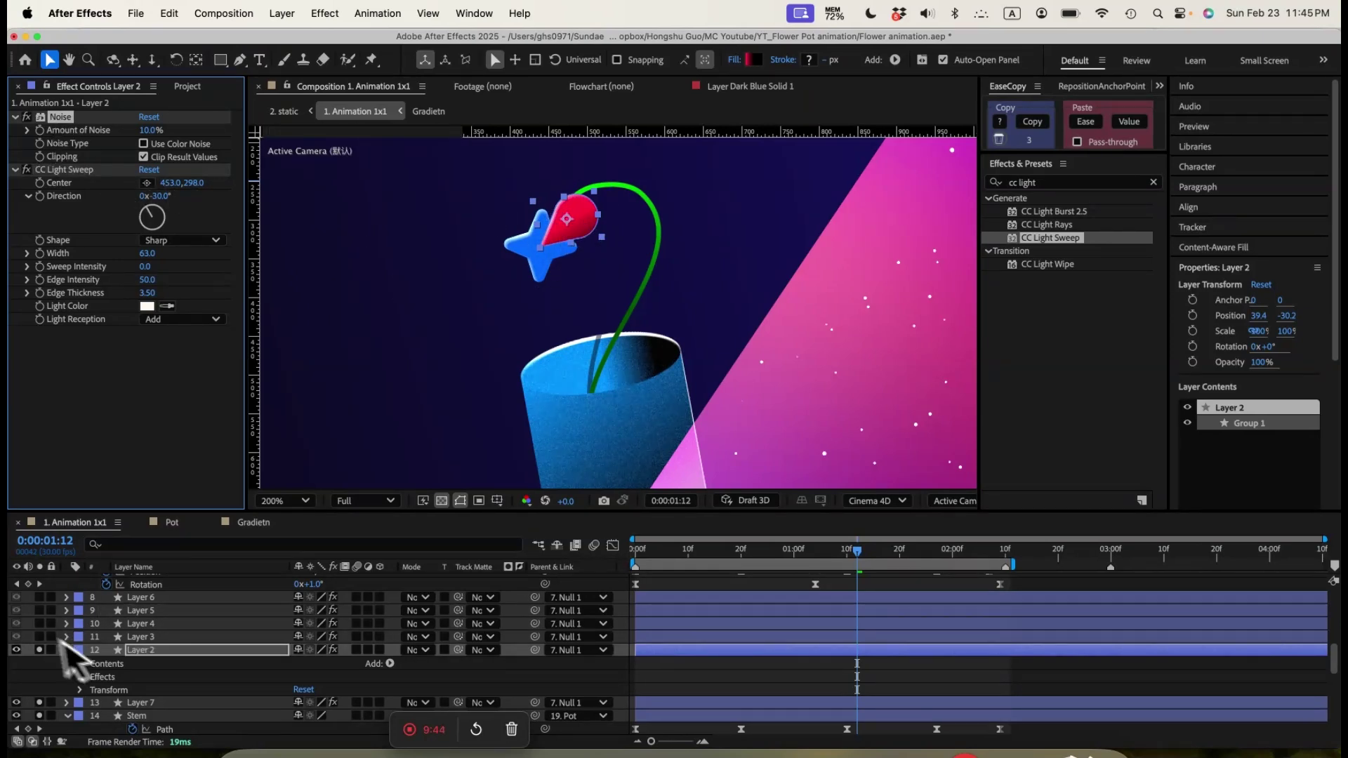
left_click(40, 636)
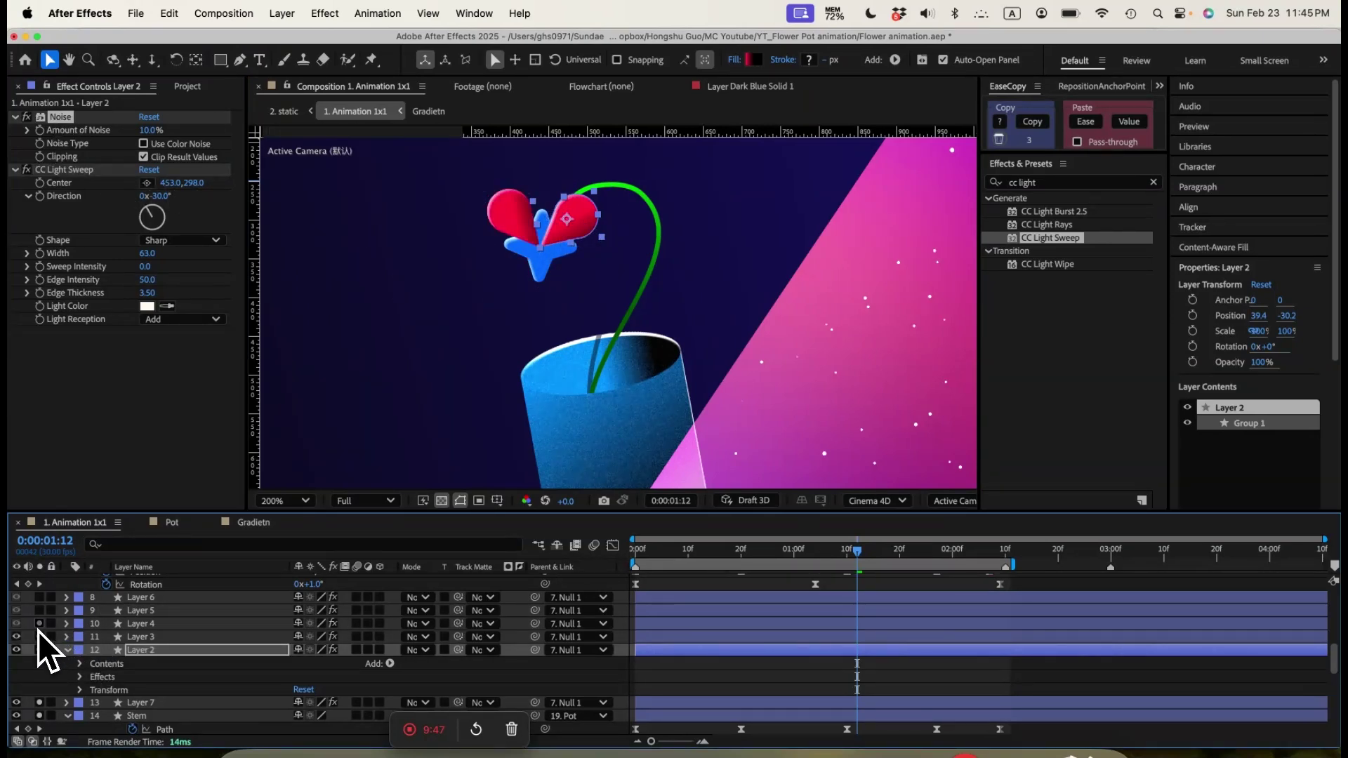
left_click_drag(39, 630, 41, 609)
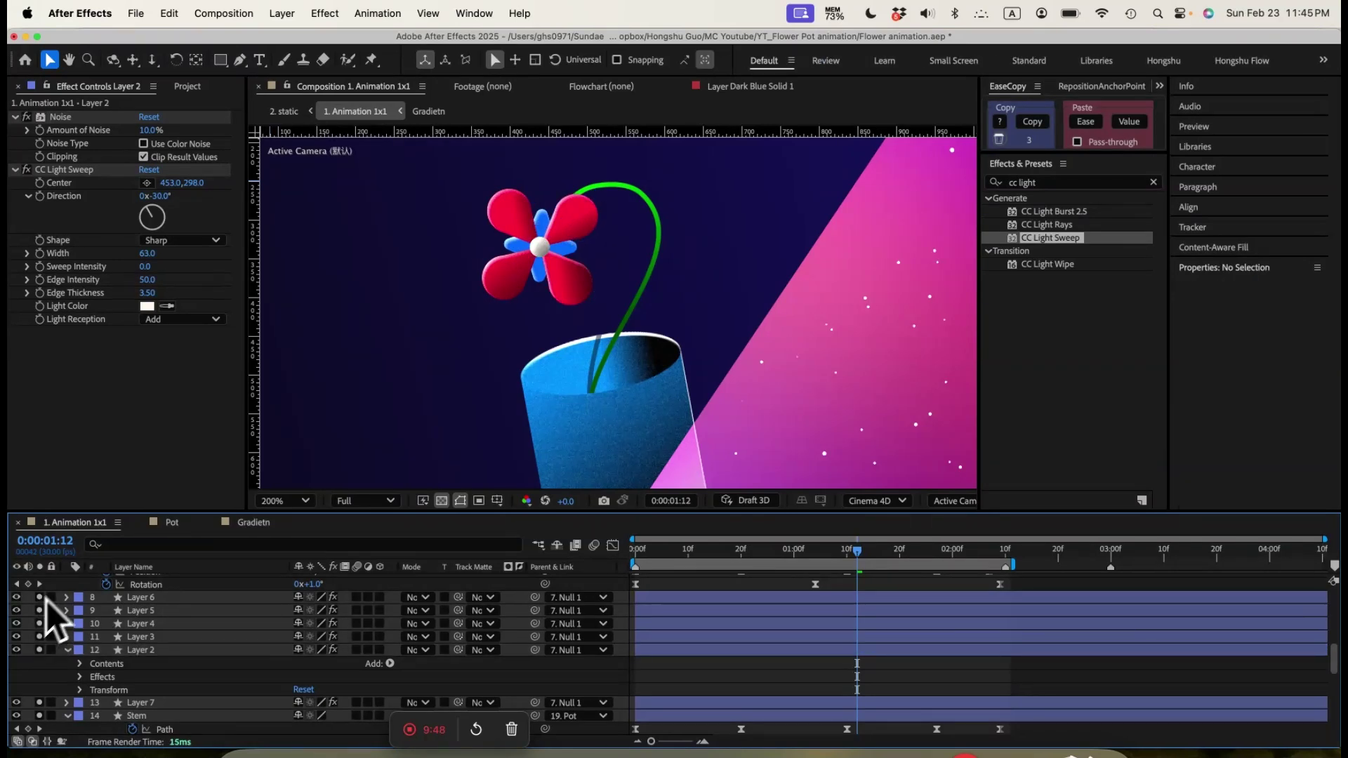
key("super+minus")
Select Null 1, scrub its opening rotation, and return the playhead to 0:00
scroll(175, 621, "up", 3)
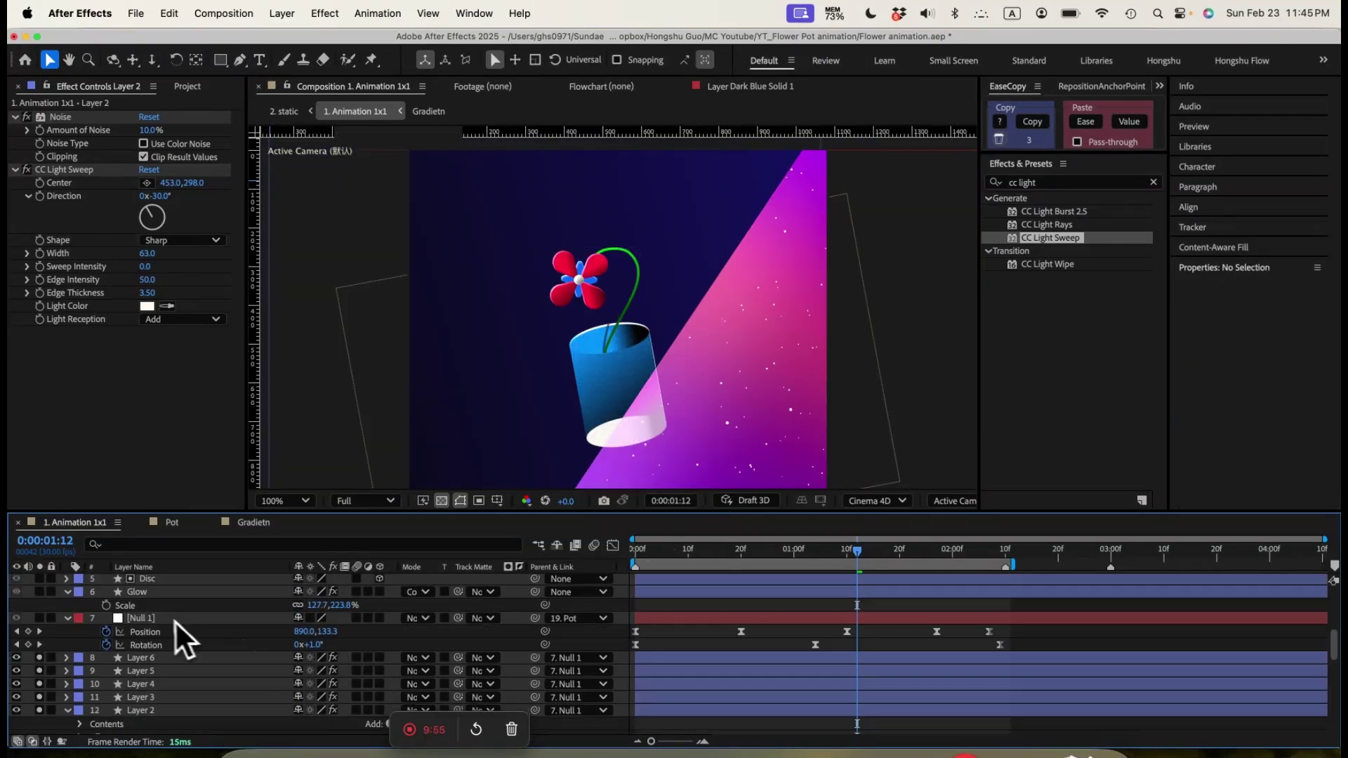
left_click(162, 618)
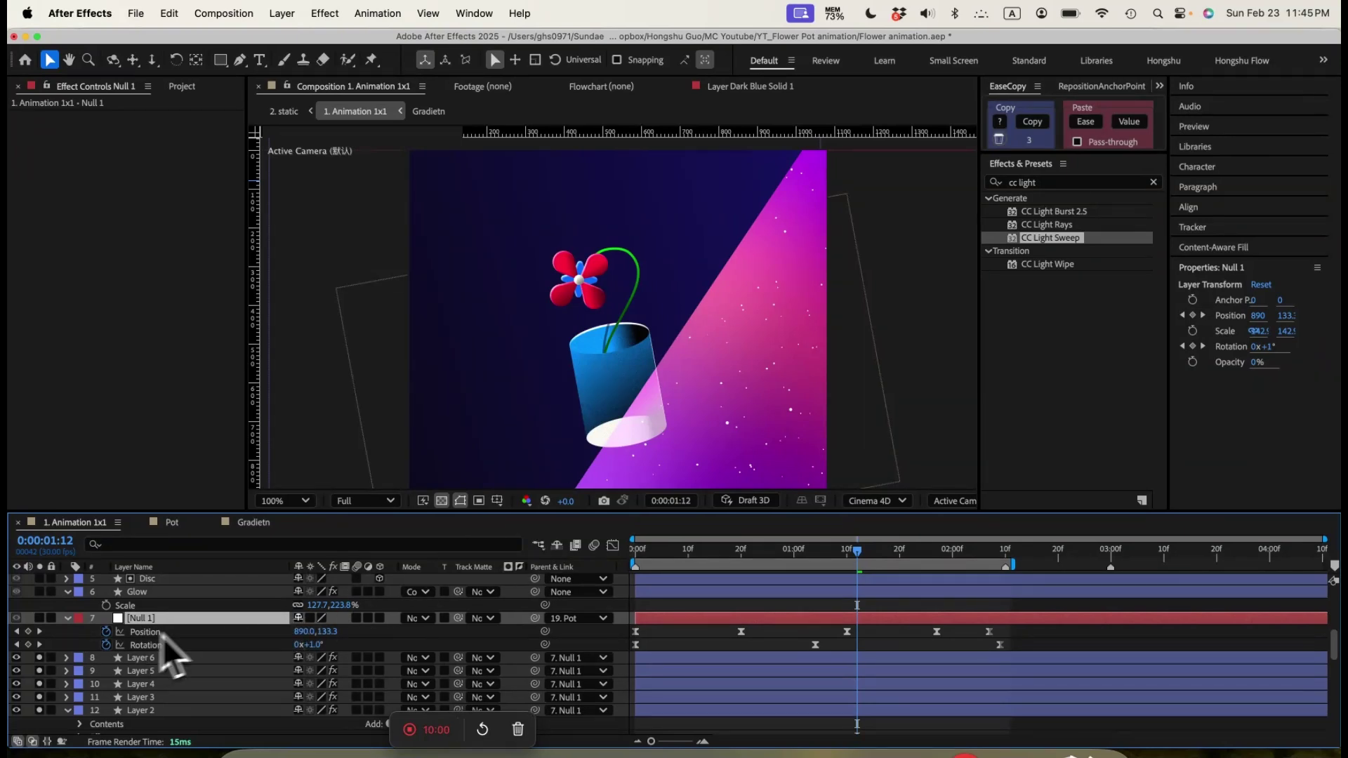
left_click_drag(644, 541, 746, 558)
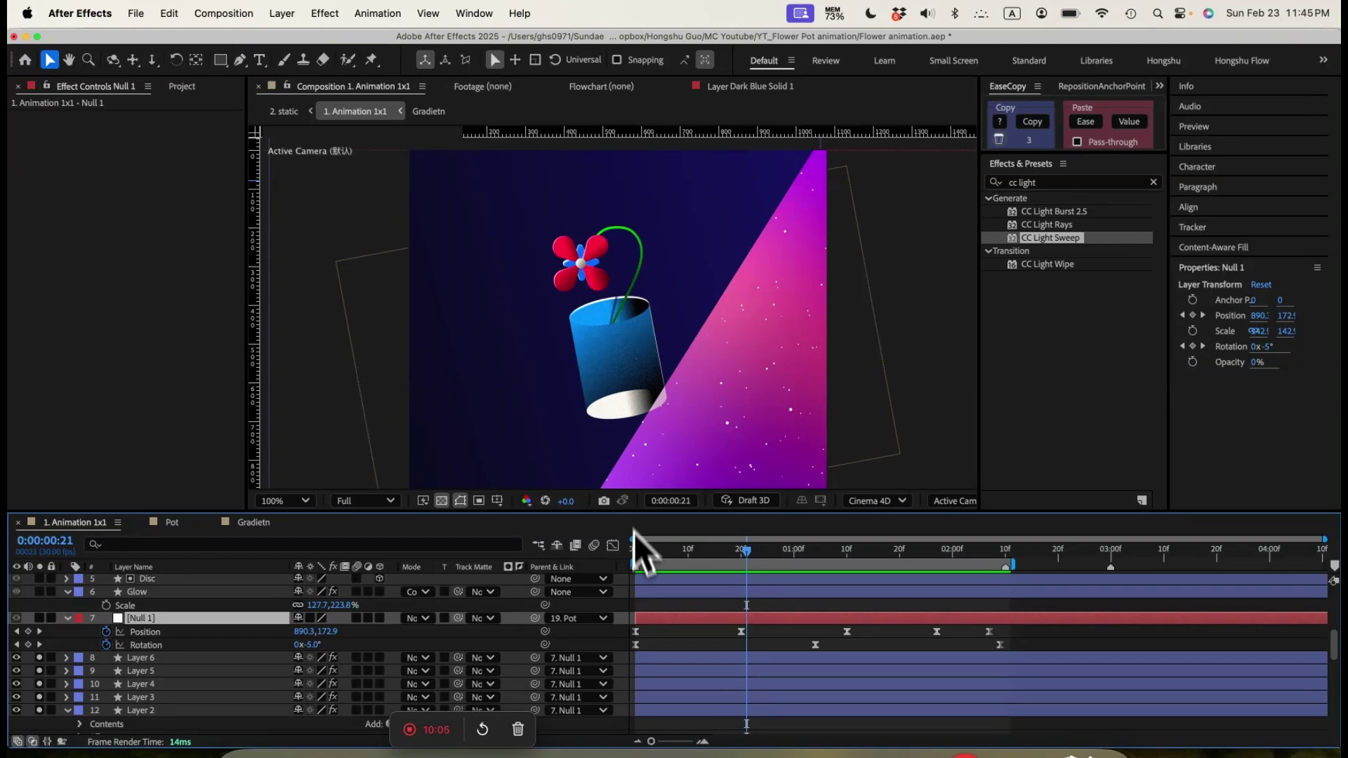
left_click(636, 550)
key("super+minus")
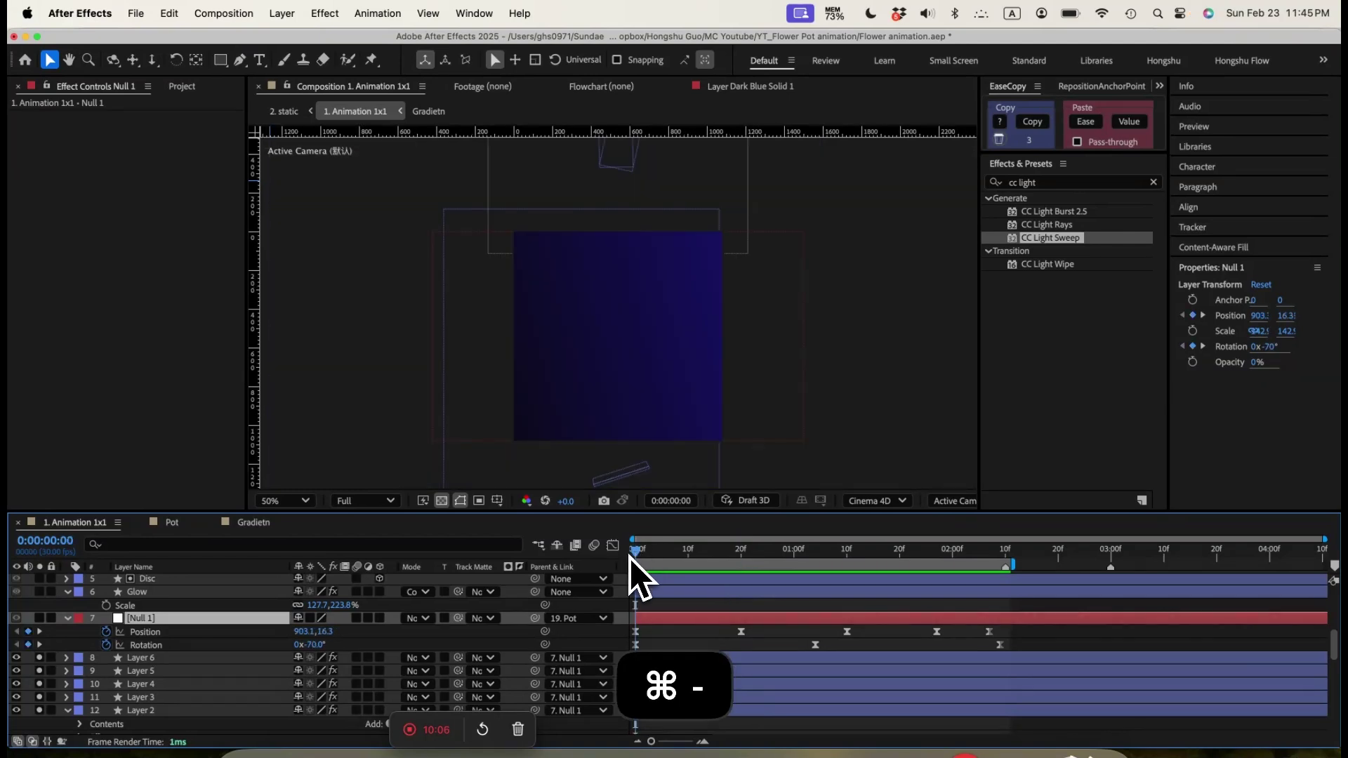
key("super+equal")
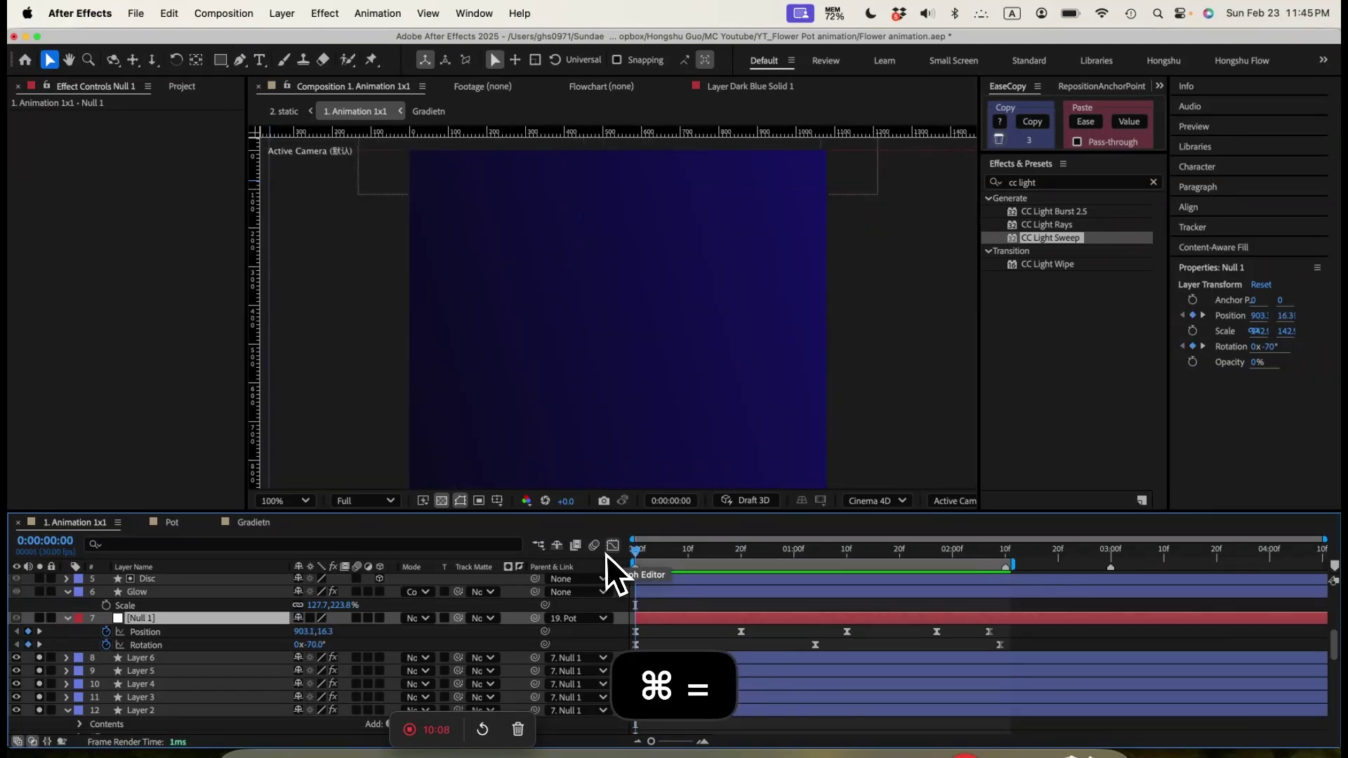
Preview the pot's entrance animation and park the playhead at 0:00:01:04
key("space")
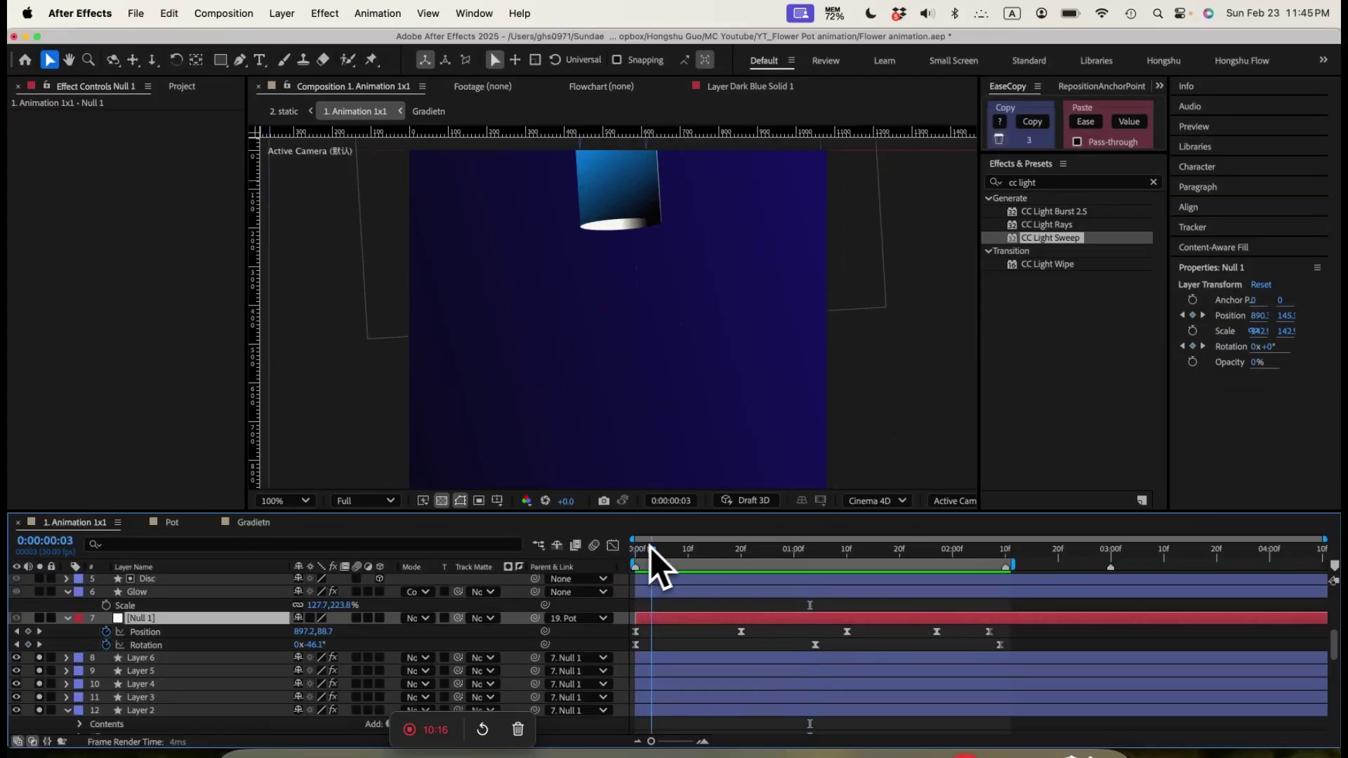
left_click_drag(650, 546, 814, 552)
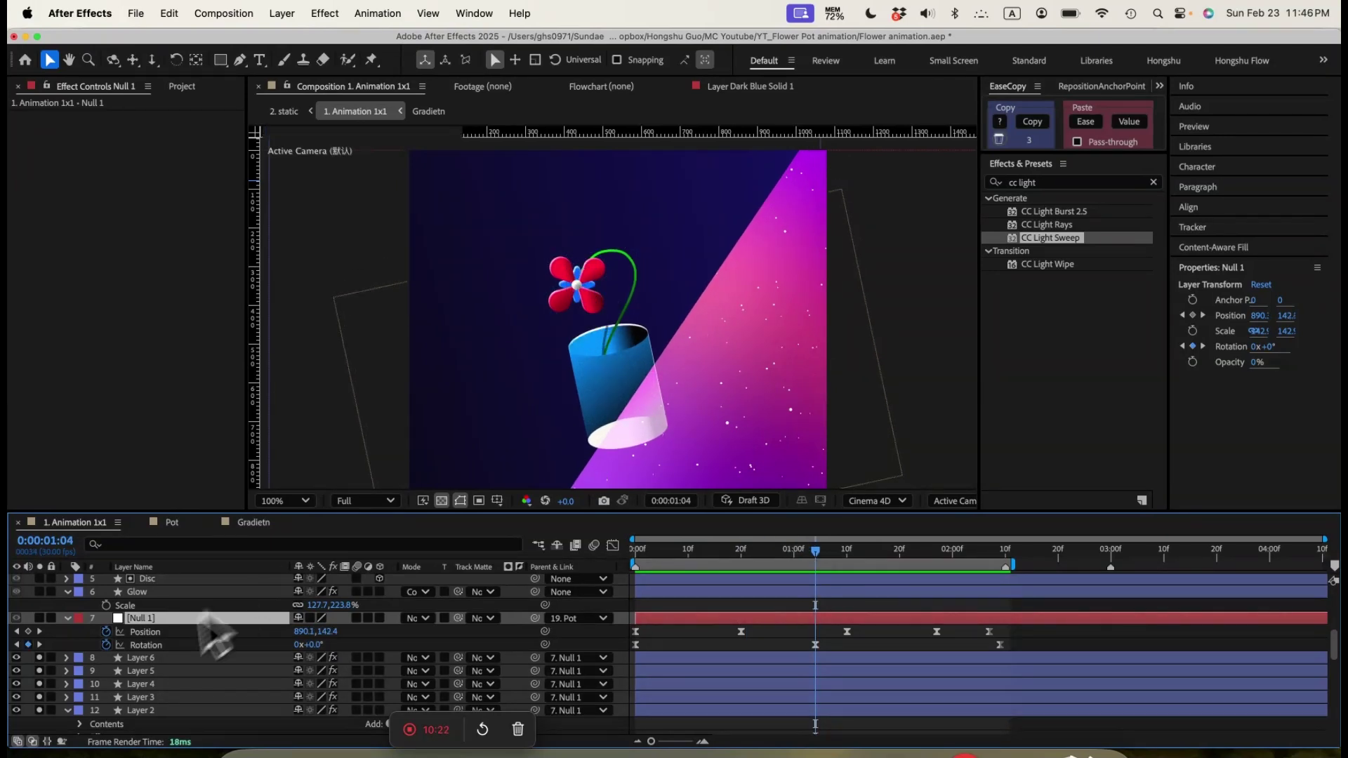
scroll(144, 644, "up", 3)
Inspect the Disc layer and confirm the composition uses the Cinema 4D 3D renderer
left_click(140, 629)
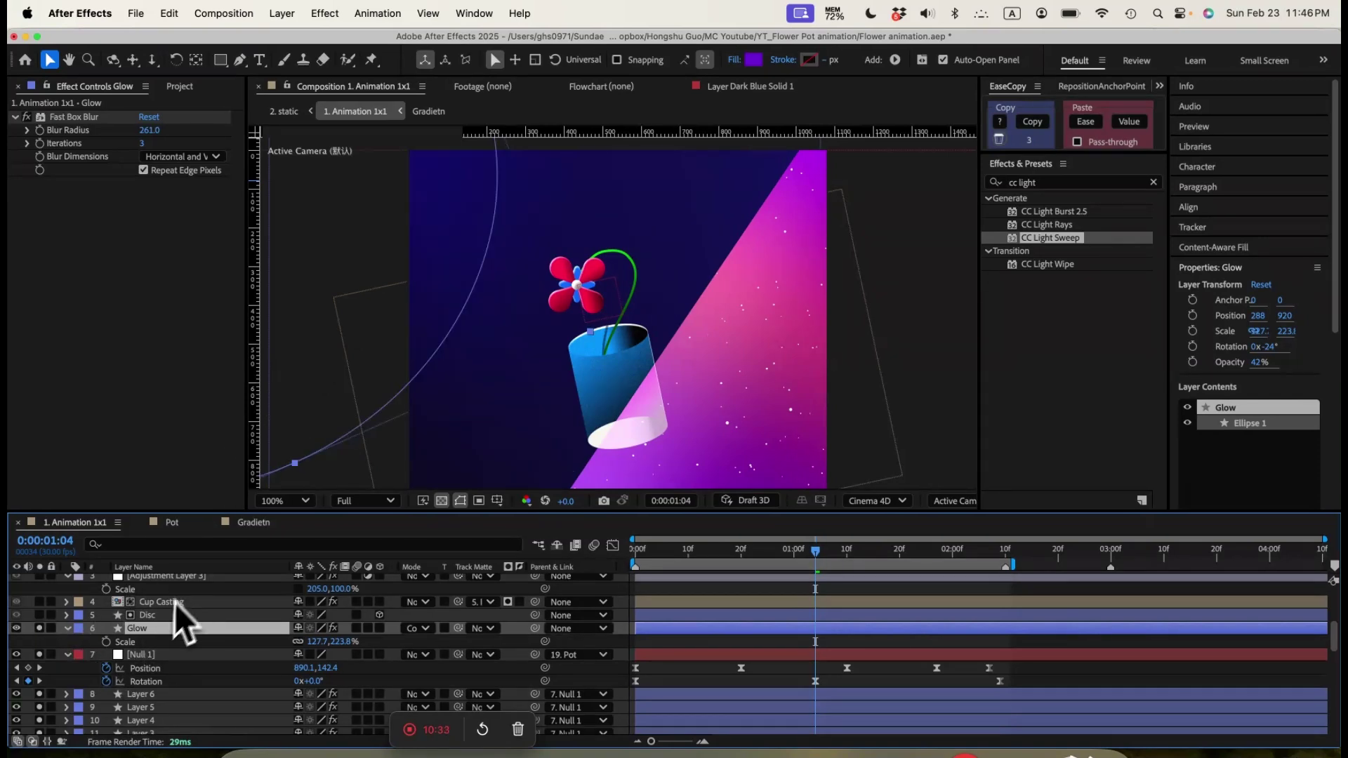
left_click(147, 616)
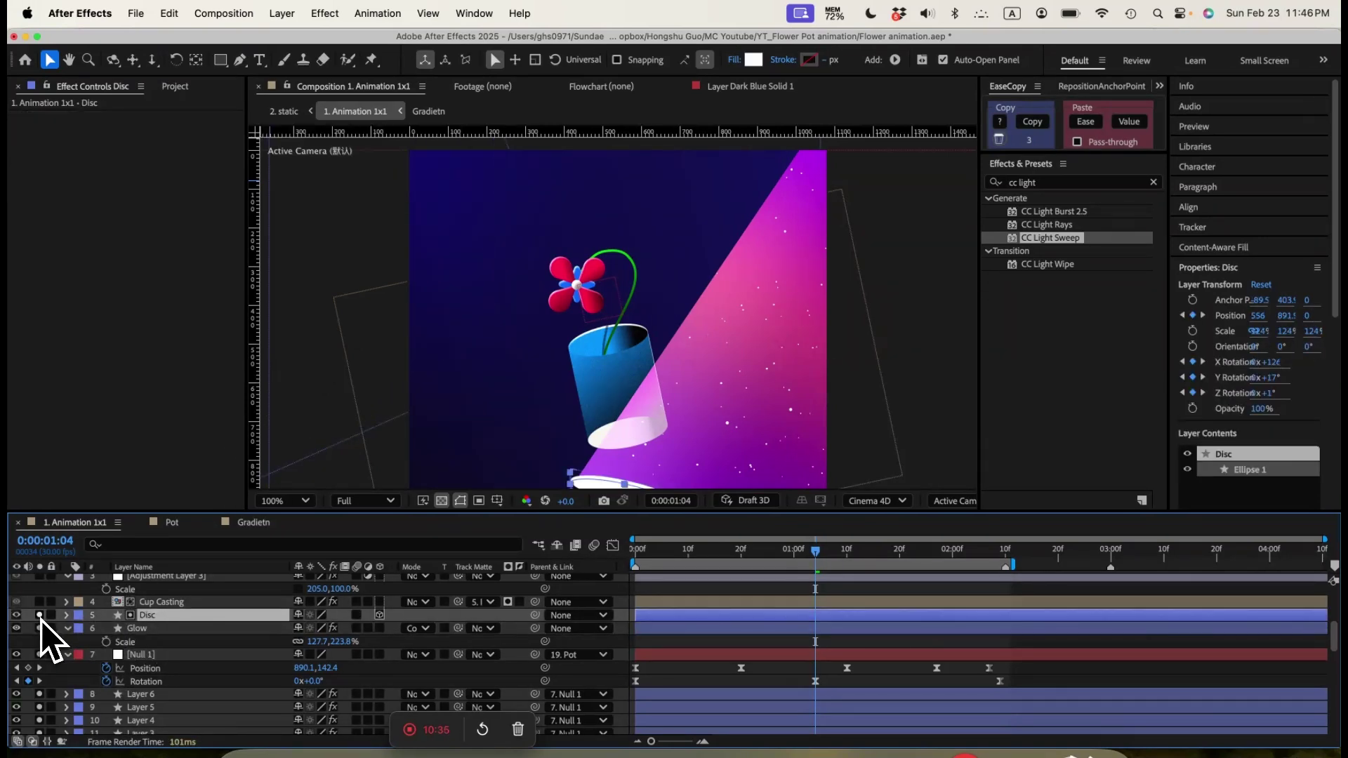
left_click_drag(701, 427, 713, 373)
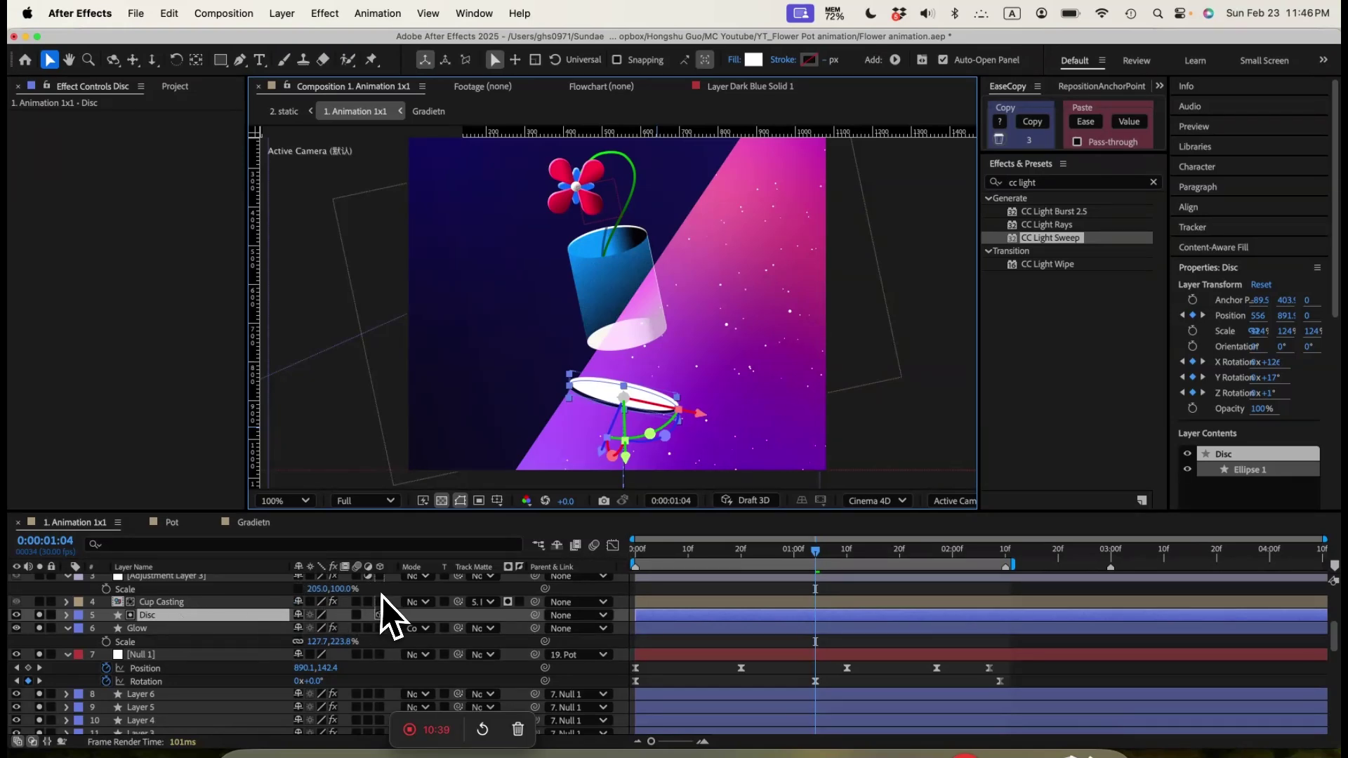
key("super+k")
left_click(521, 218)
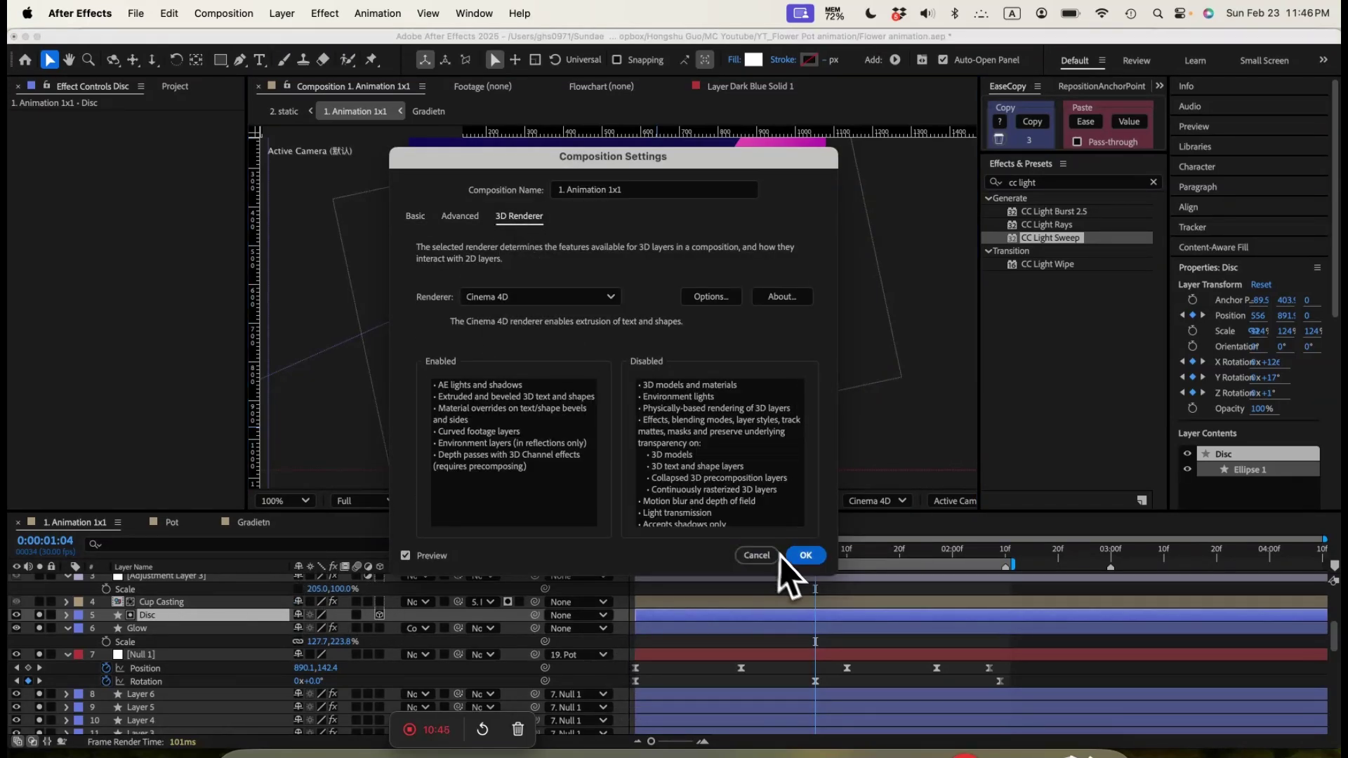
left_click(801, 555)
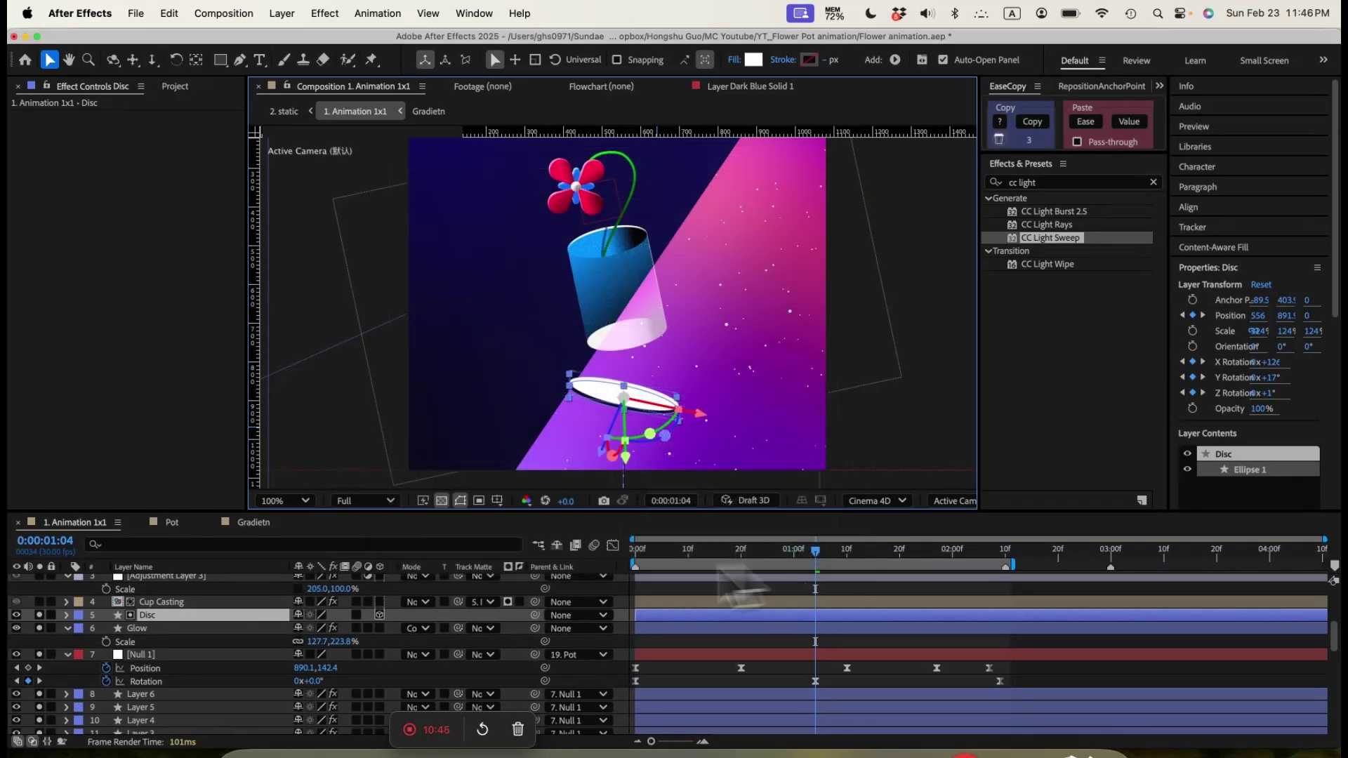
Expand the Disc layer down to its Geometry Options
left_click(67, 615)
scroll(123, 684, "down", 5)
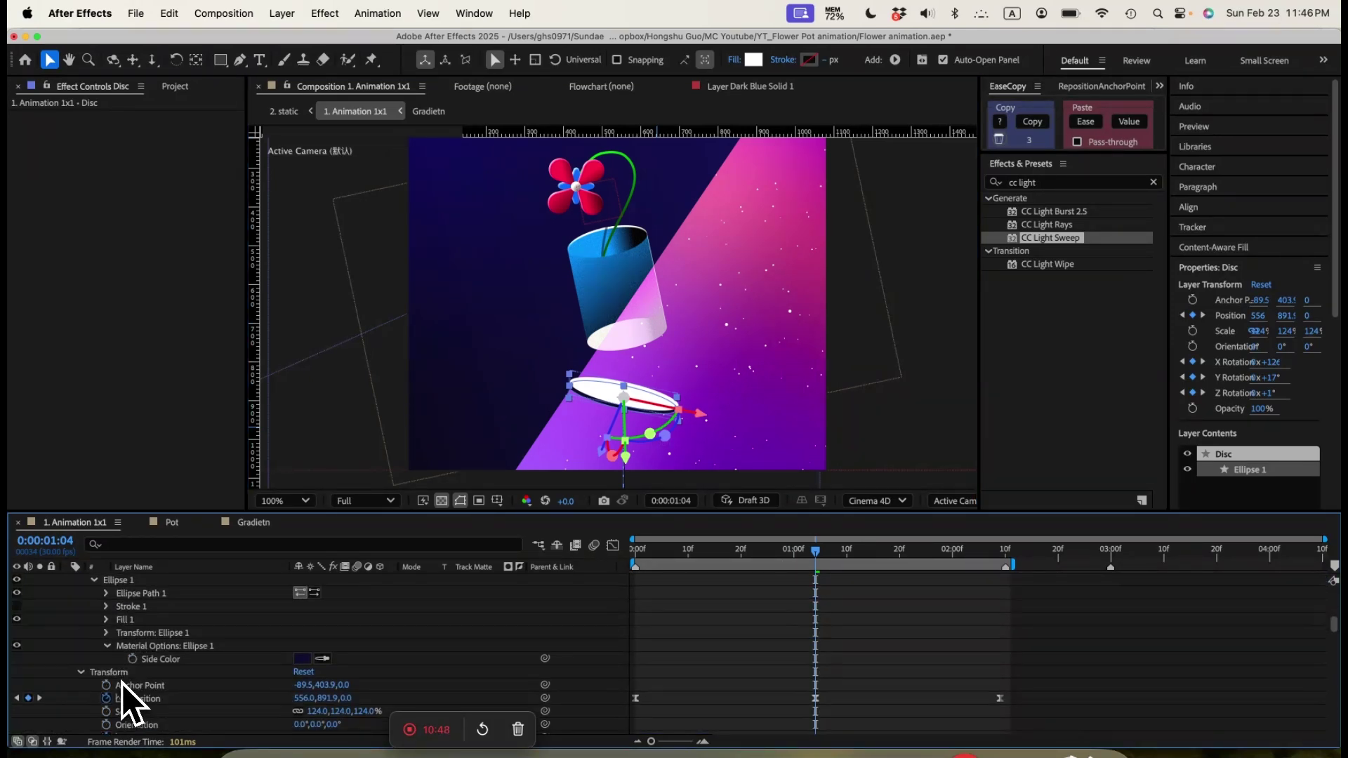
scroll(112, 658, "down", 5)
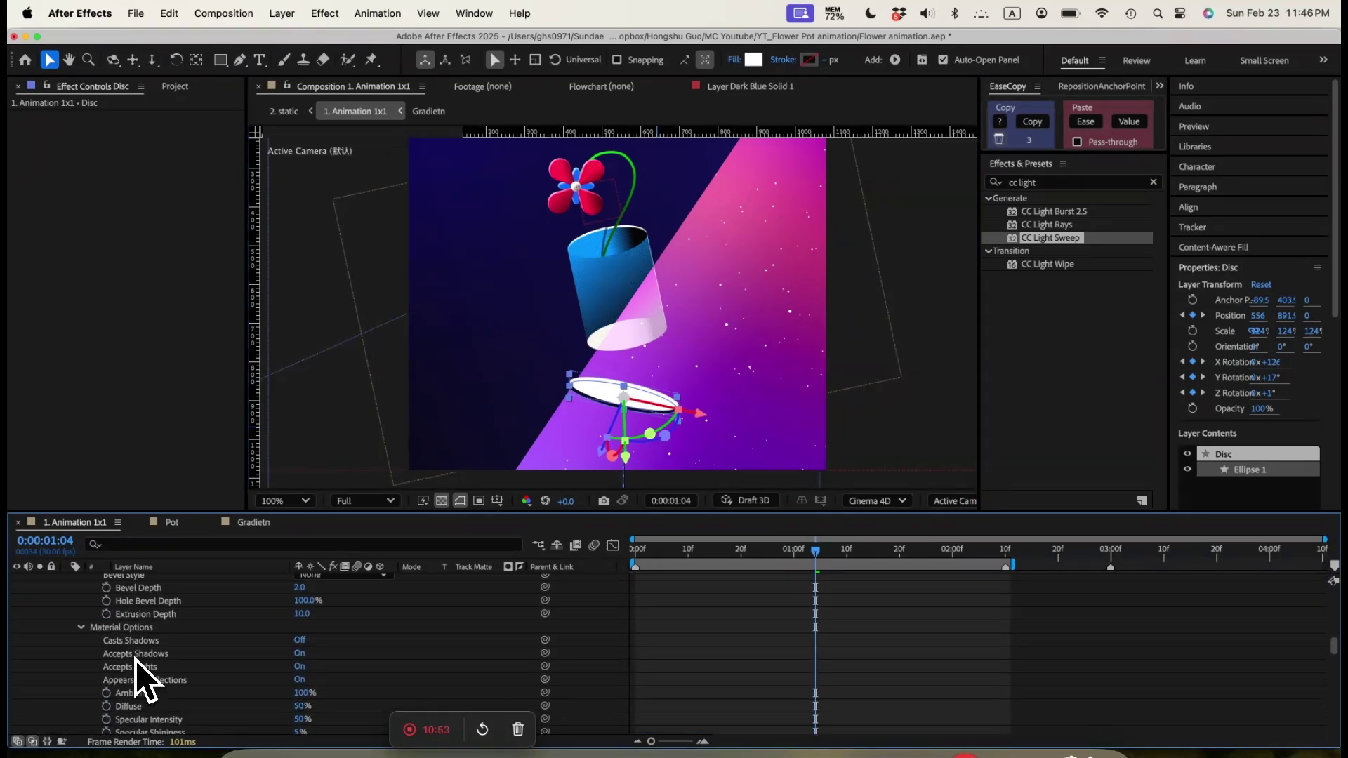
scroll(86, 638, "up", 8)
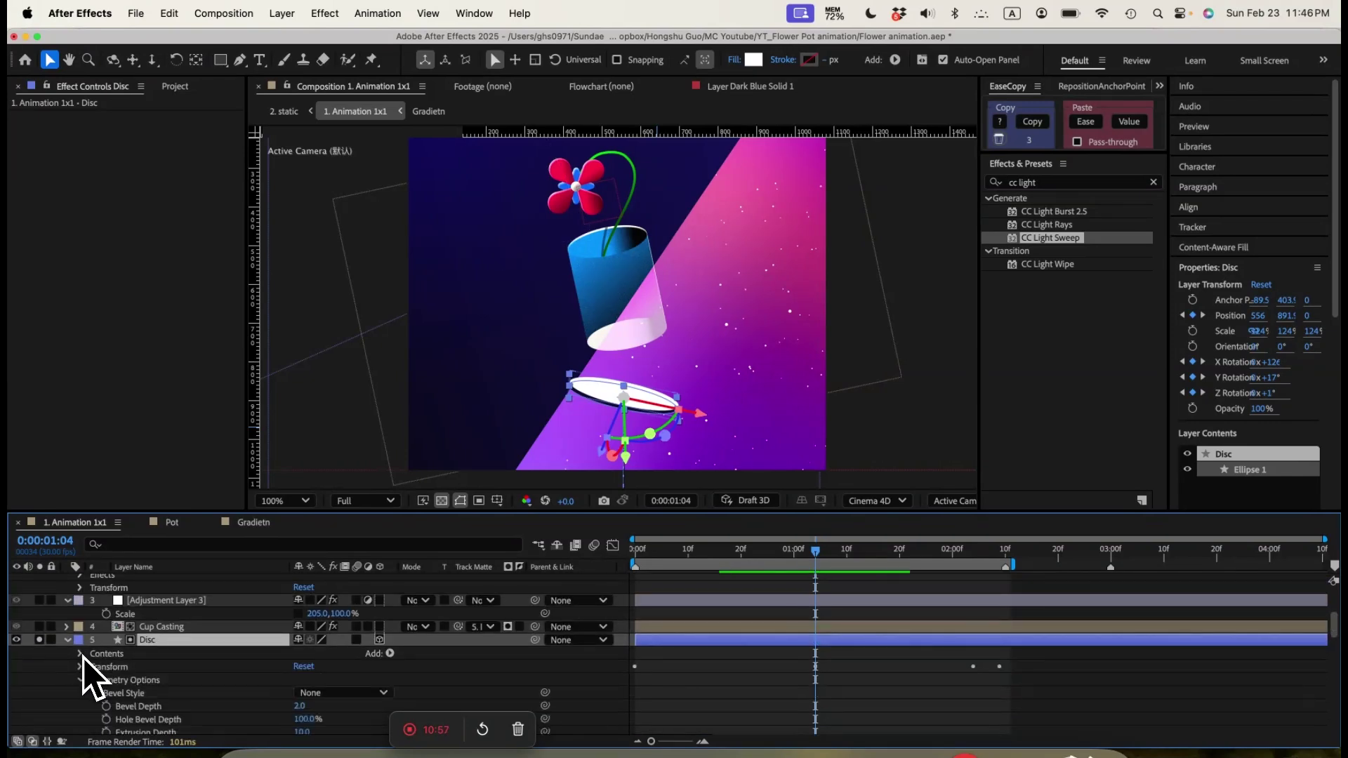
scroll(102, 681, "down", 5)
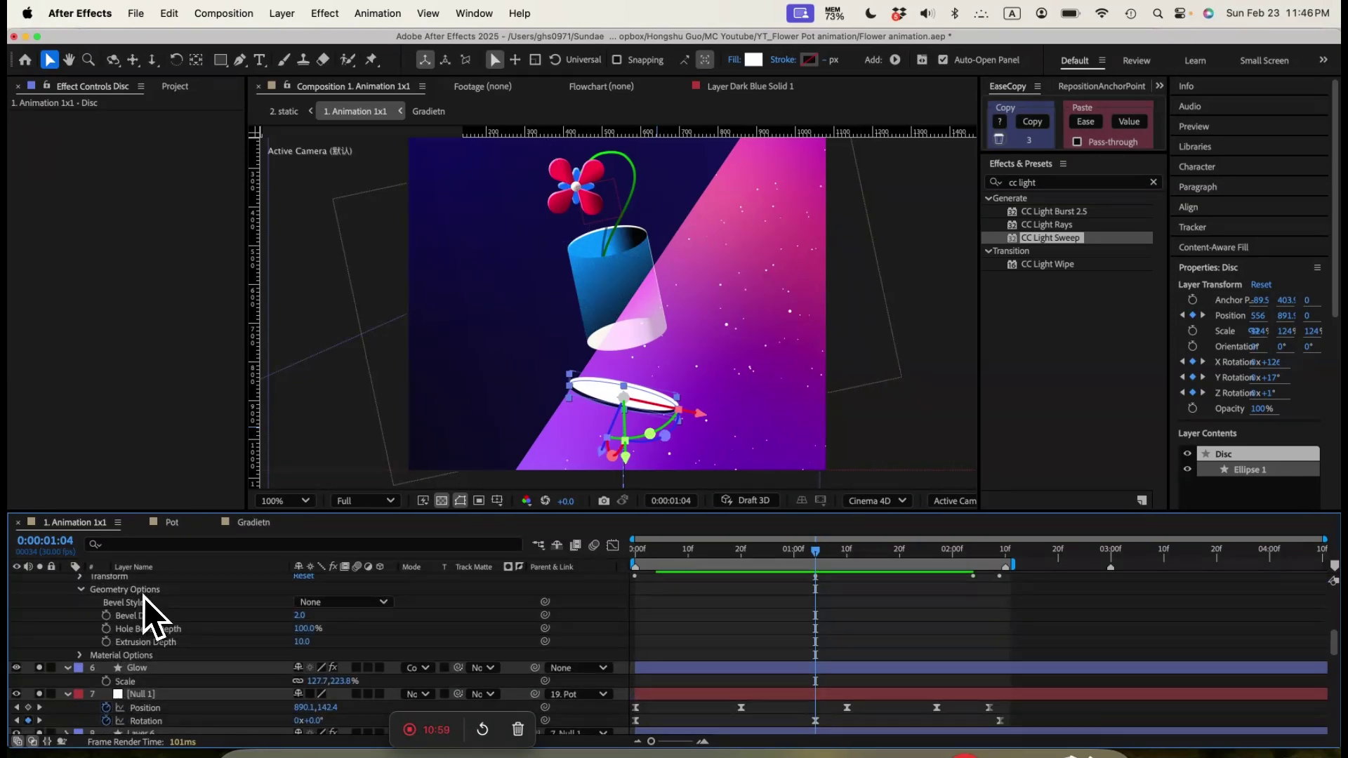
left_click(257, 634)
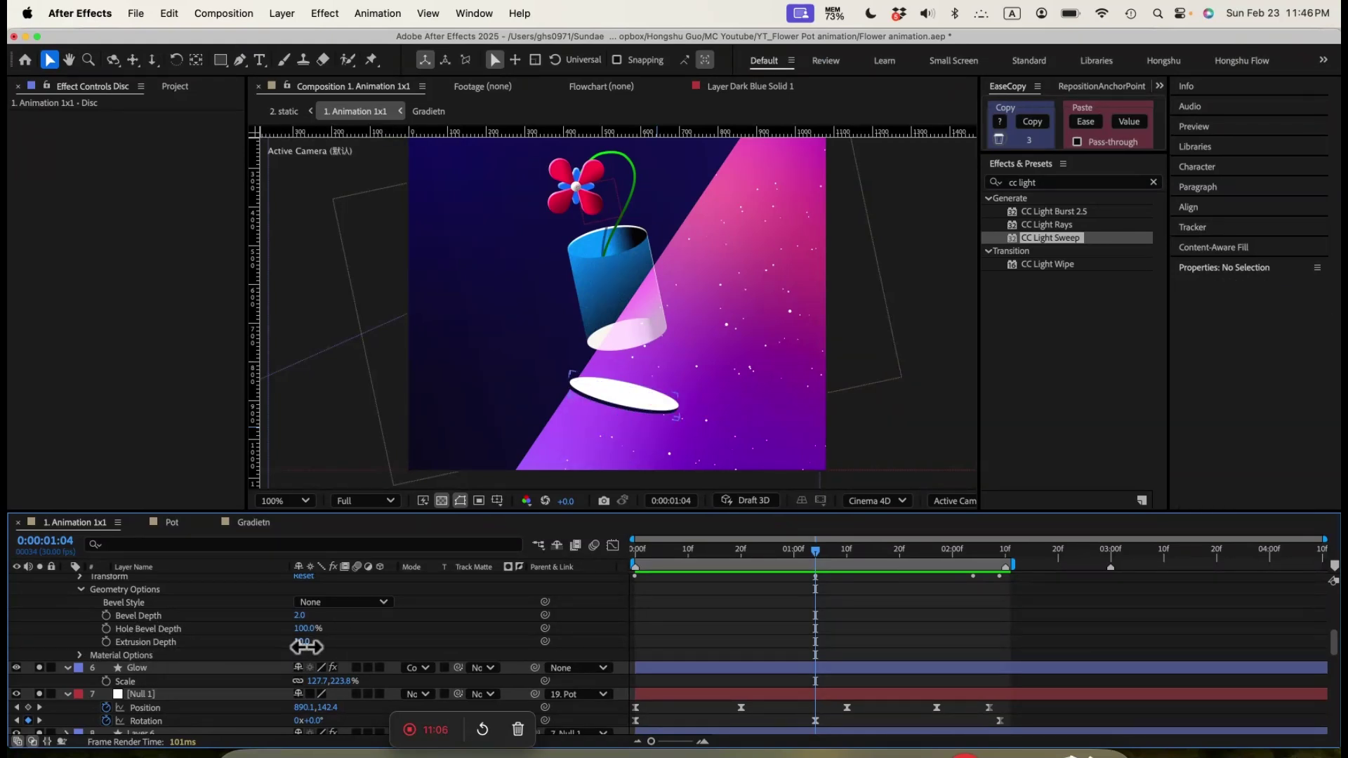
Try an Extrusion Depth of 31 on the Disc, then set it to exactly 10
left_click_drag(306, 647, 322, 647)
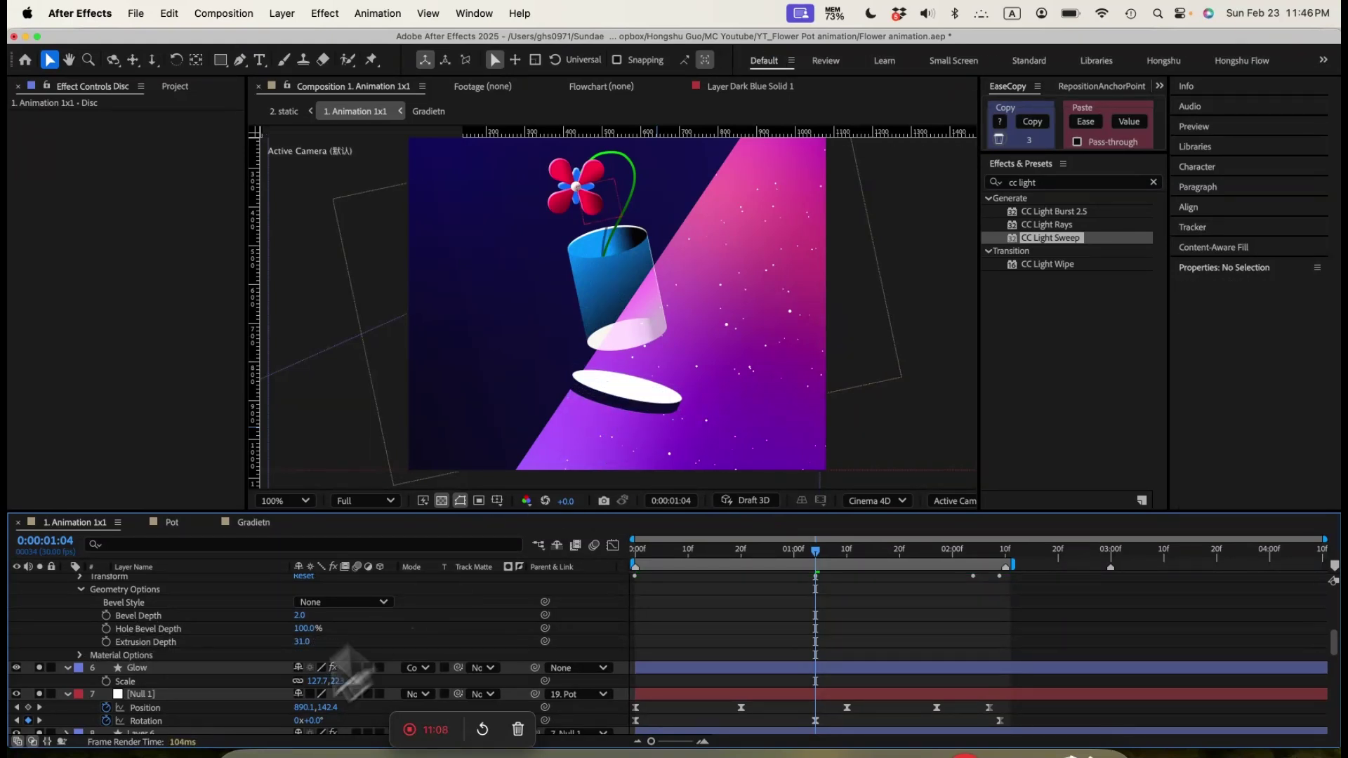
mouse_move(301, 641)
left_mouse_down()
mouse_move(337, 641)
mouse_move(294, 646)
left_mouse_up()
left_click(304, 643)
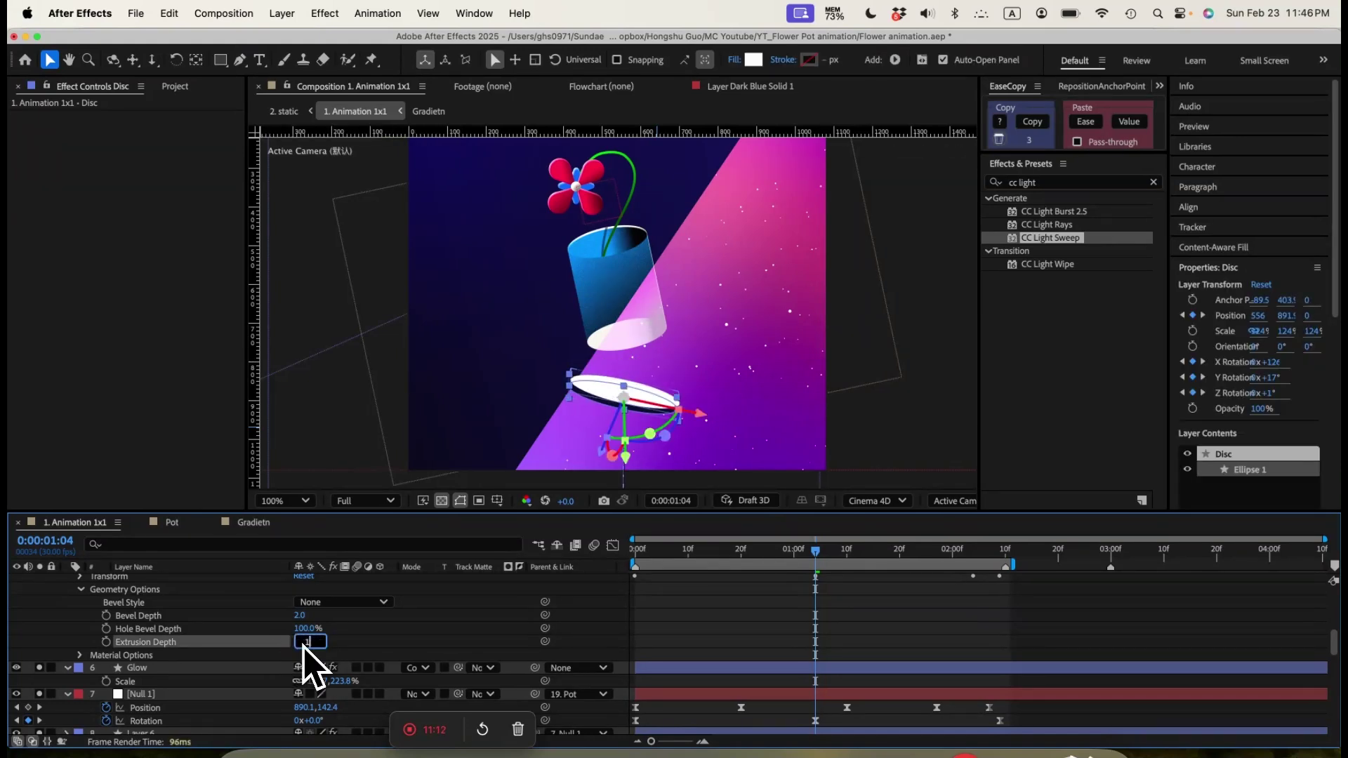
type("10")
left_click(371, 646)
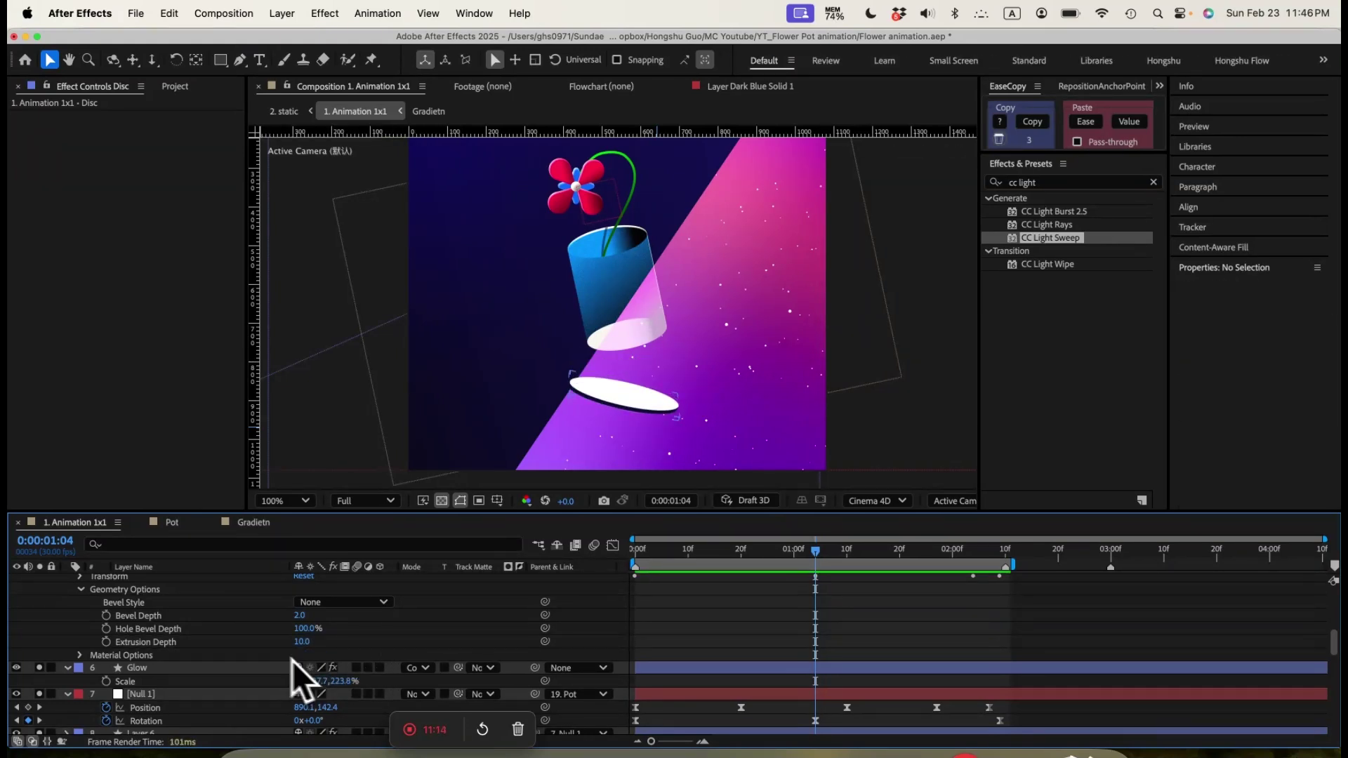
scroll(211, 632, "up", 4)
left_click(83, 605)
left_click(81, 634)
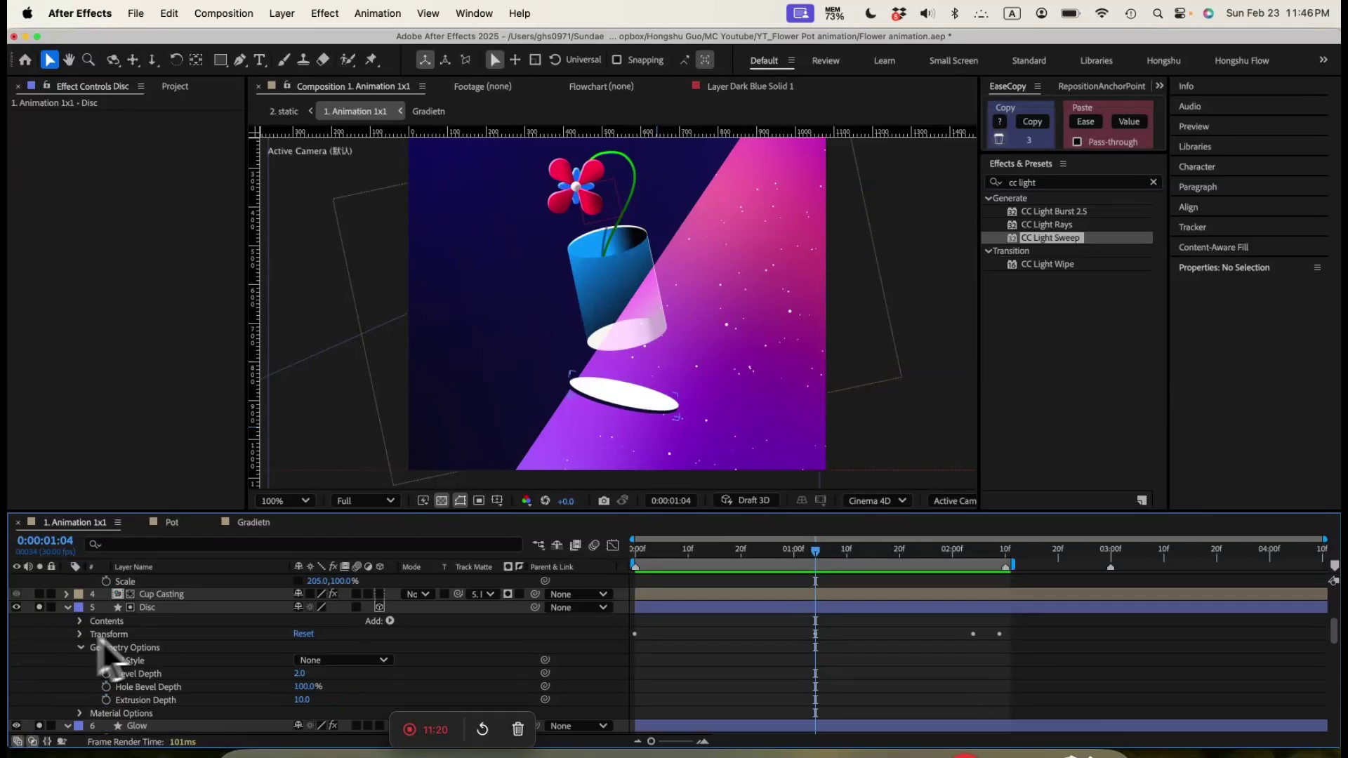
left_click(80, 620)
scroll(122, 695, "down", 2)
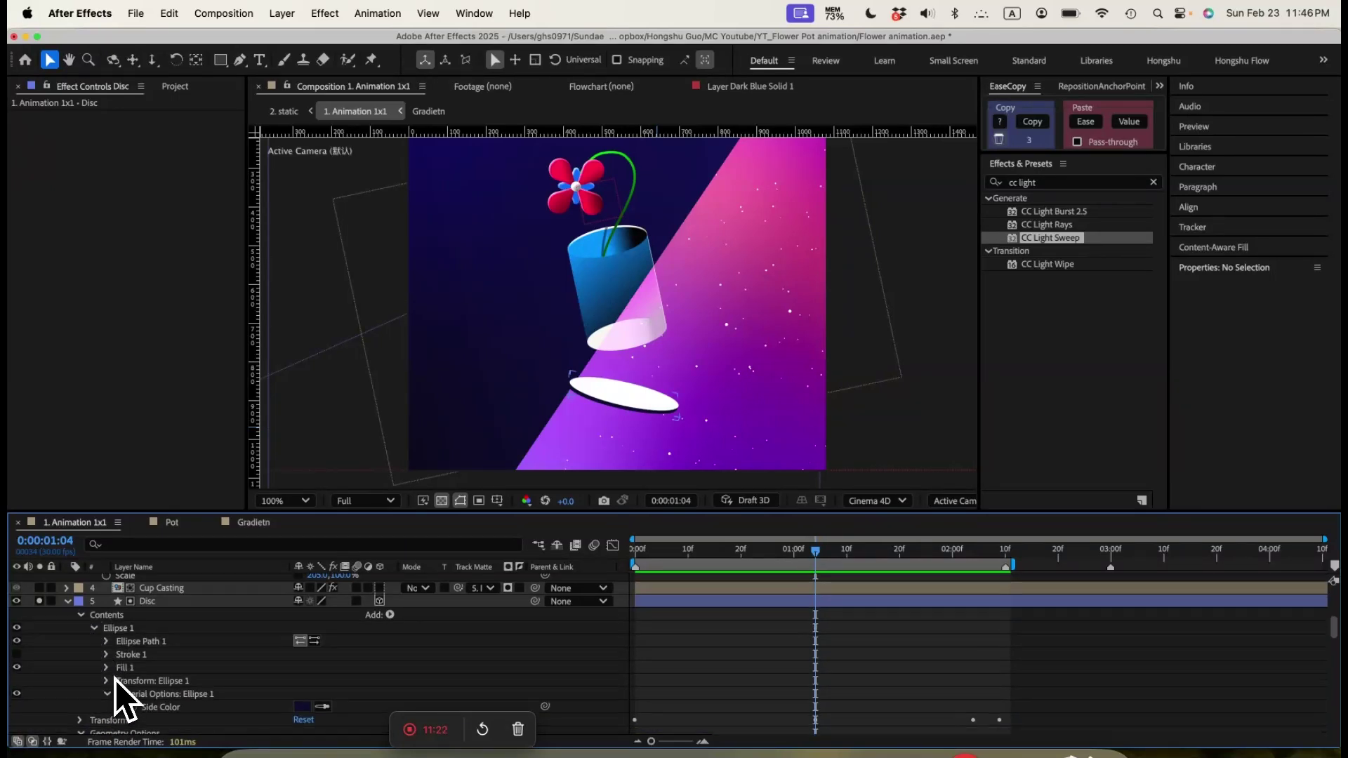
left_click(388, 586)
mouse_move(453, 536)
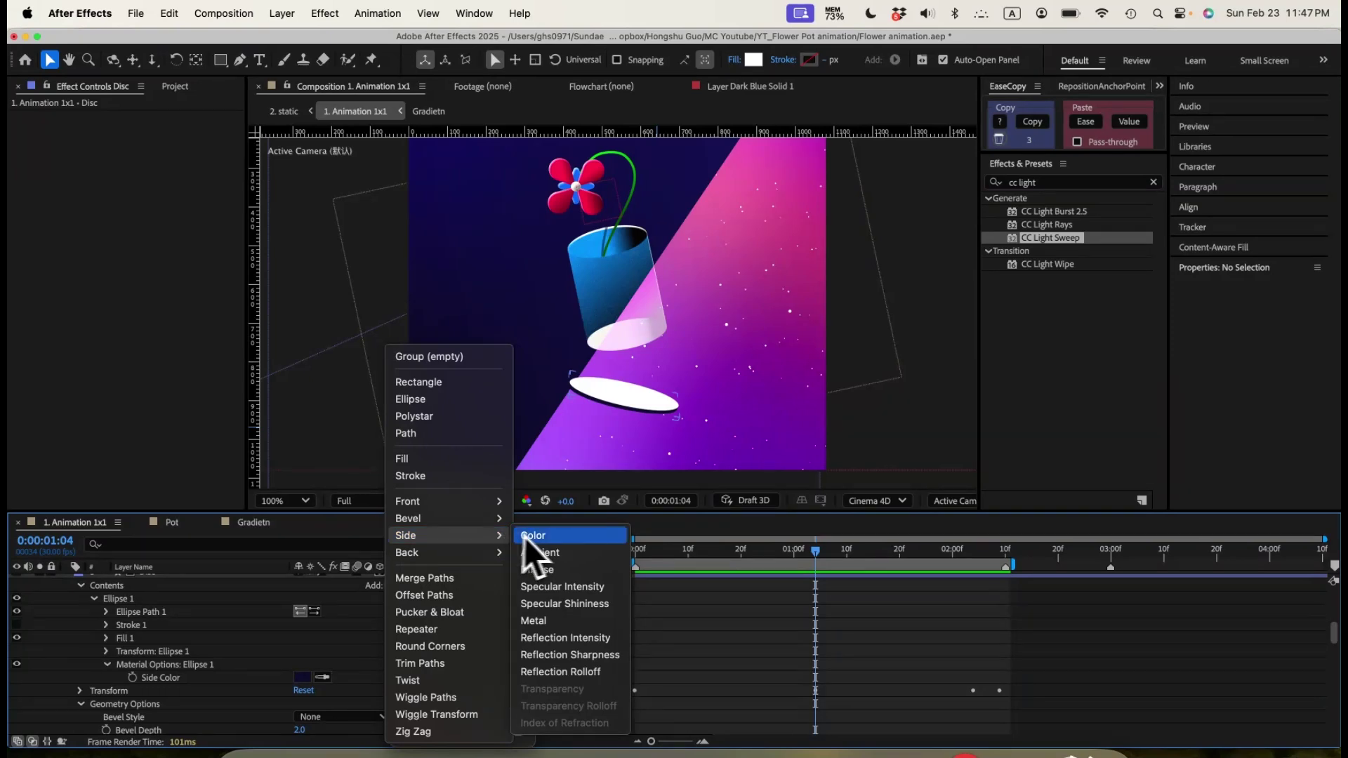
left_click(342, 631)
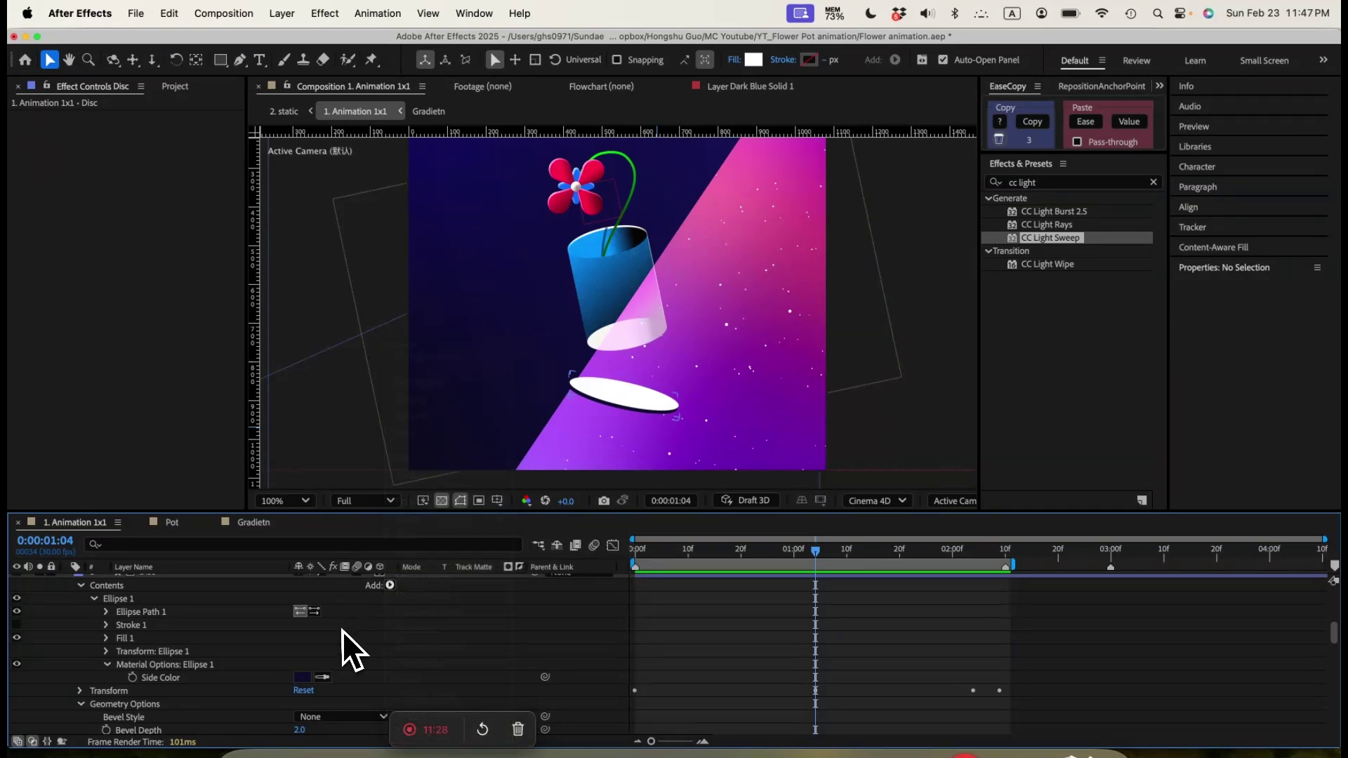
left_click(300, 676)
left_click(551, 465)
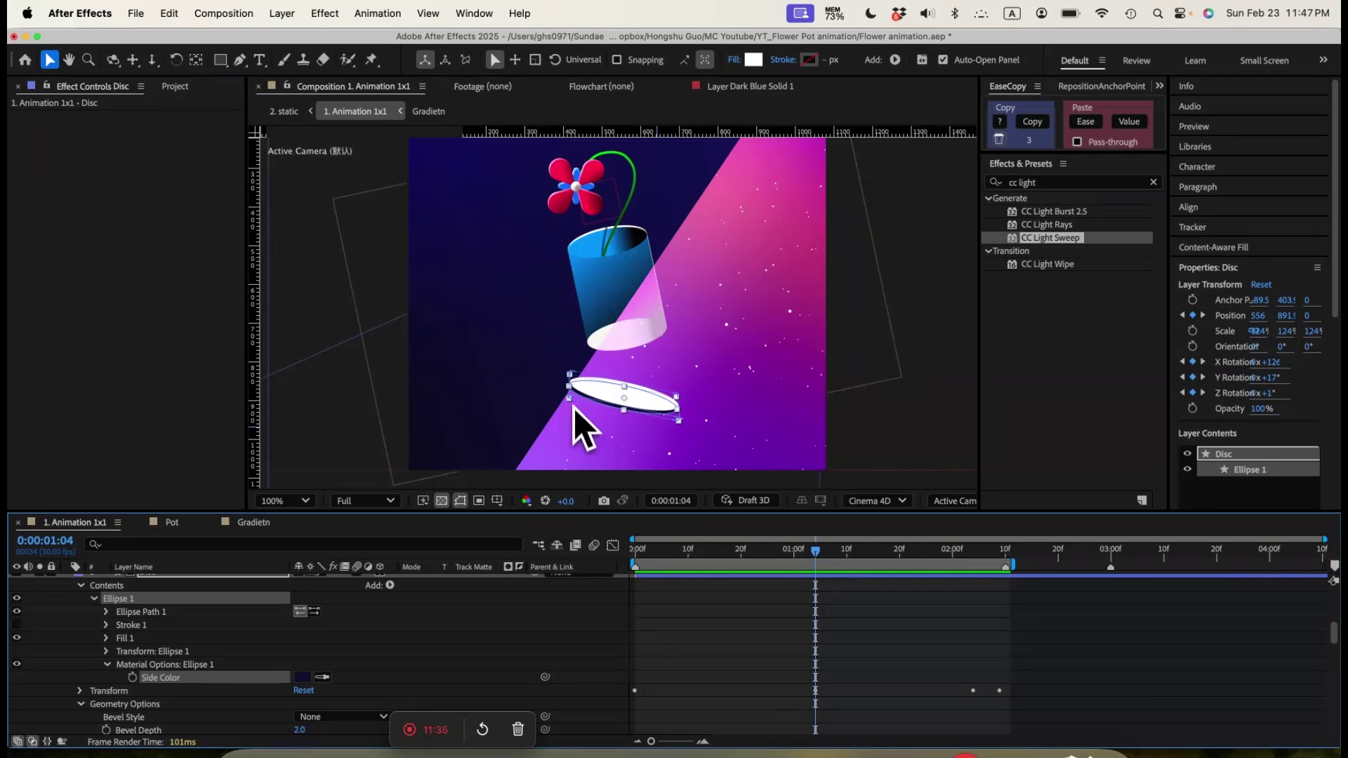
scroll(113, 631, "up", 3)
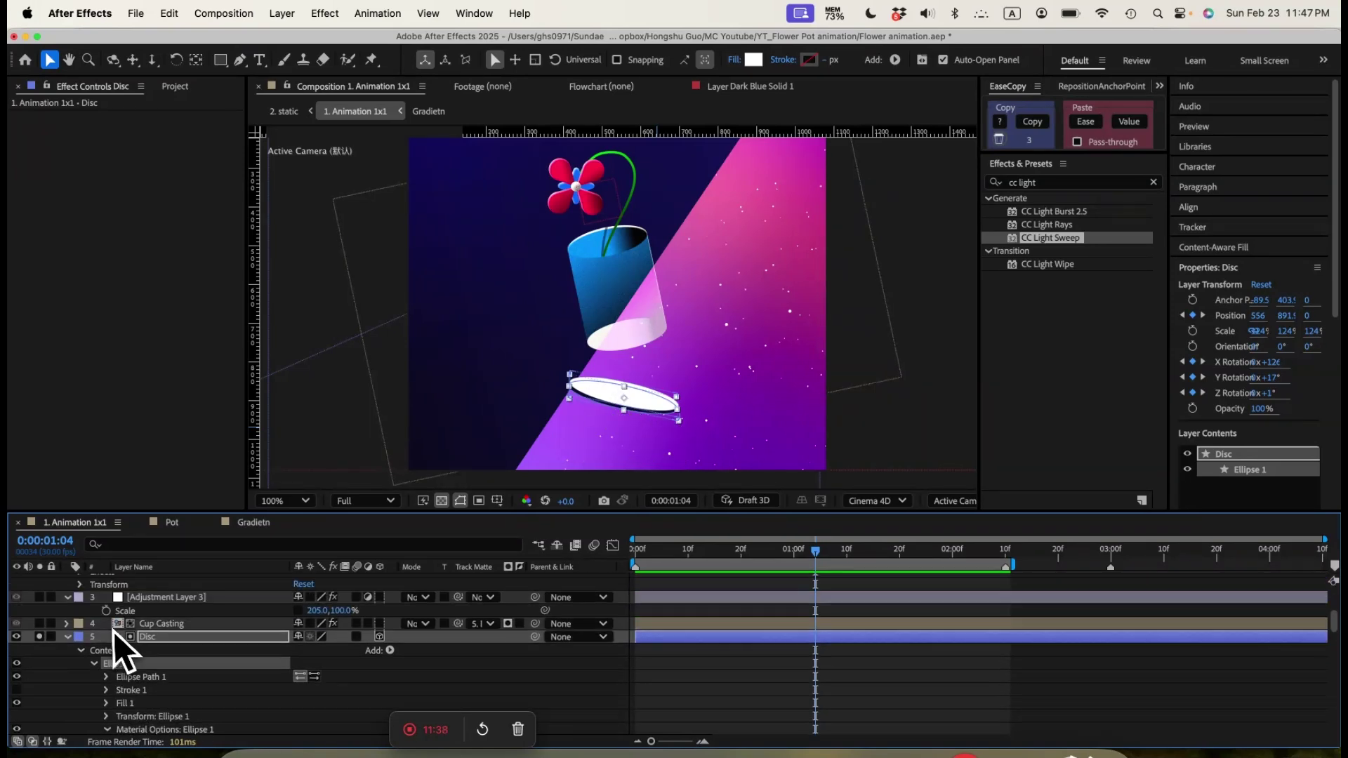
Show the Disc's keyframed Position and X/Y/Z Rotation with U, then scrub to 0:00:01:08
left_click(67, 637)
key("u")
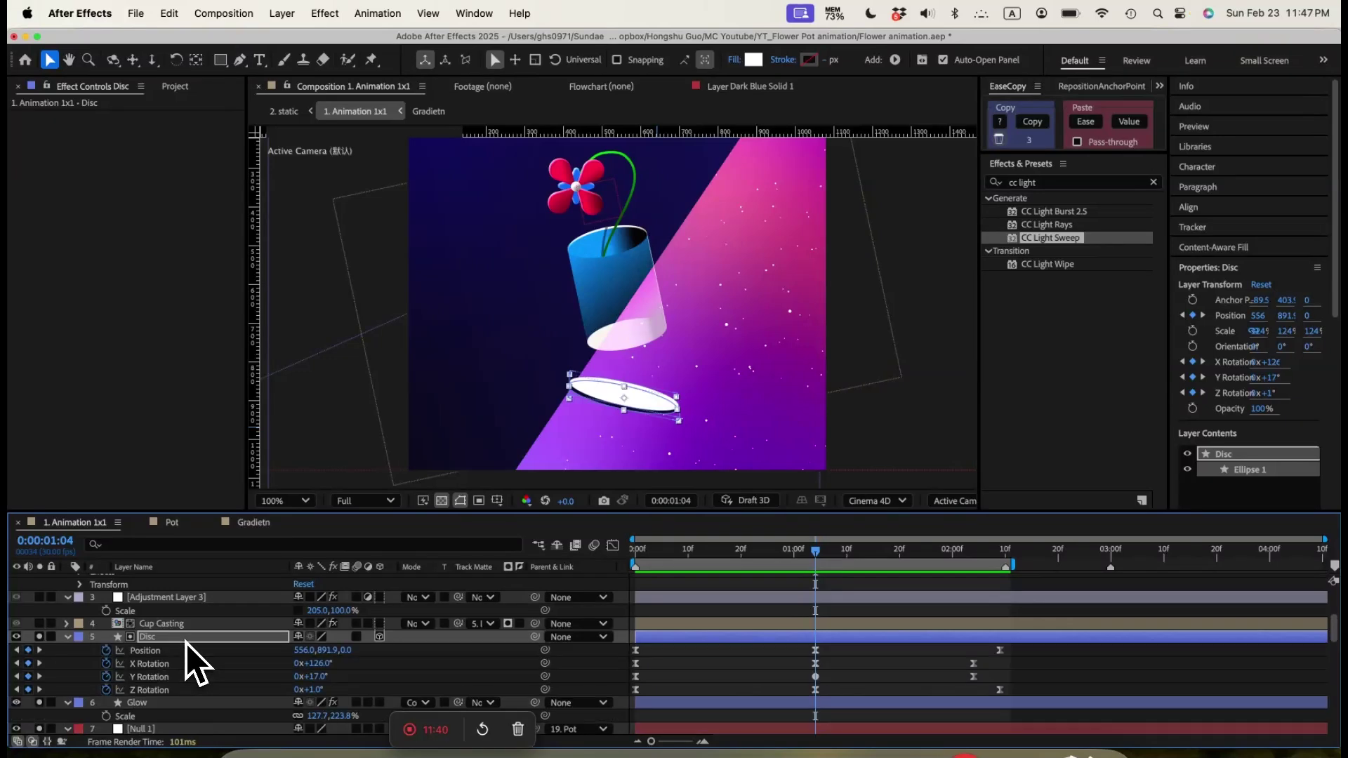
scroll(197, 657, "down", 2)
left_click_drag(638, 559, 788, 558)
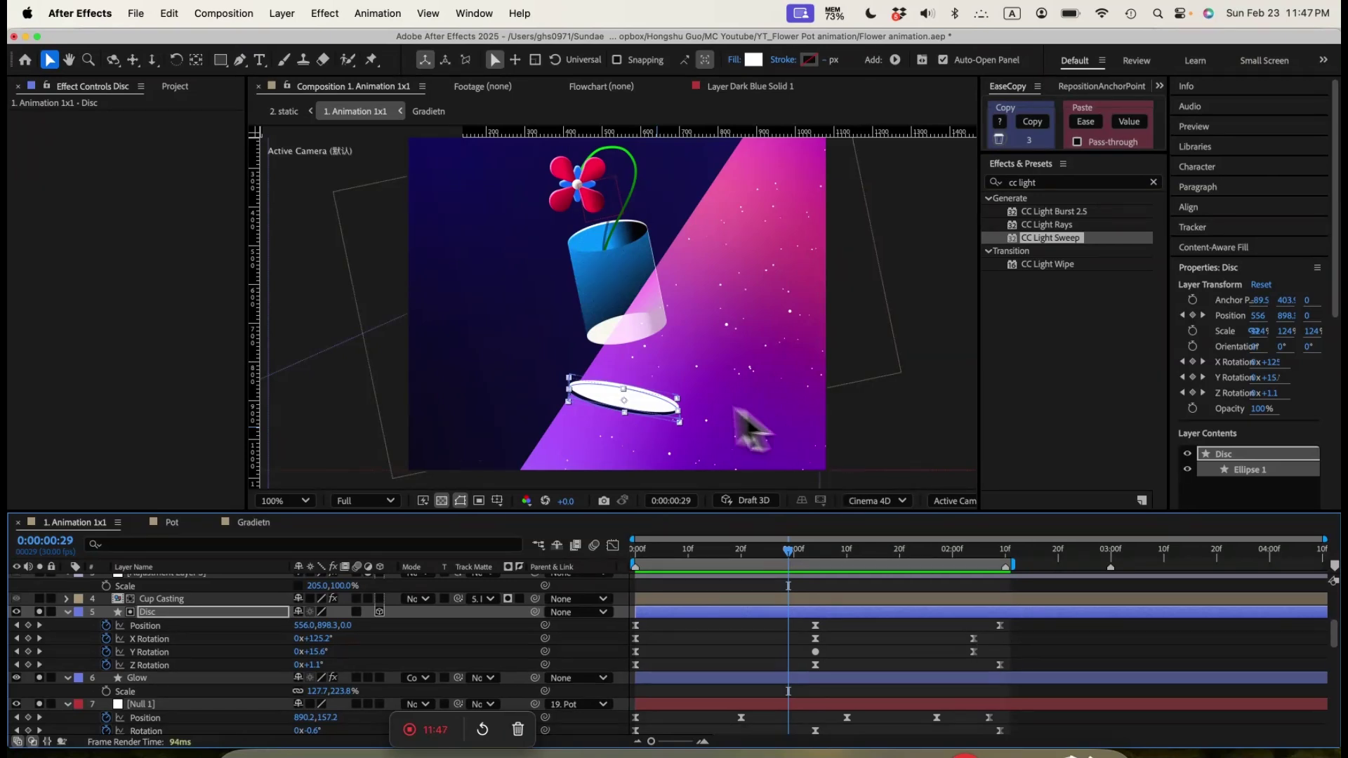
left_click_drag(788, 554, 831, 546)
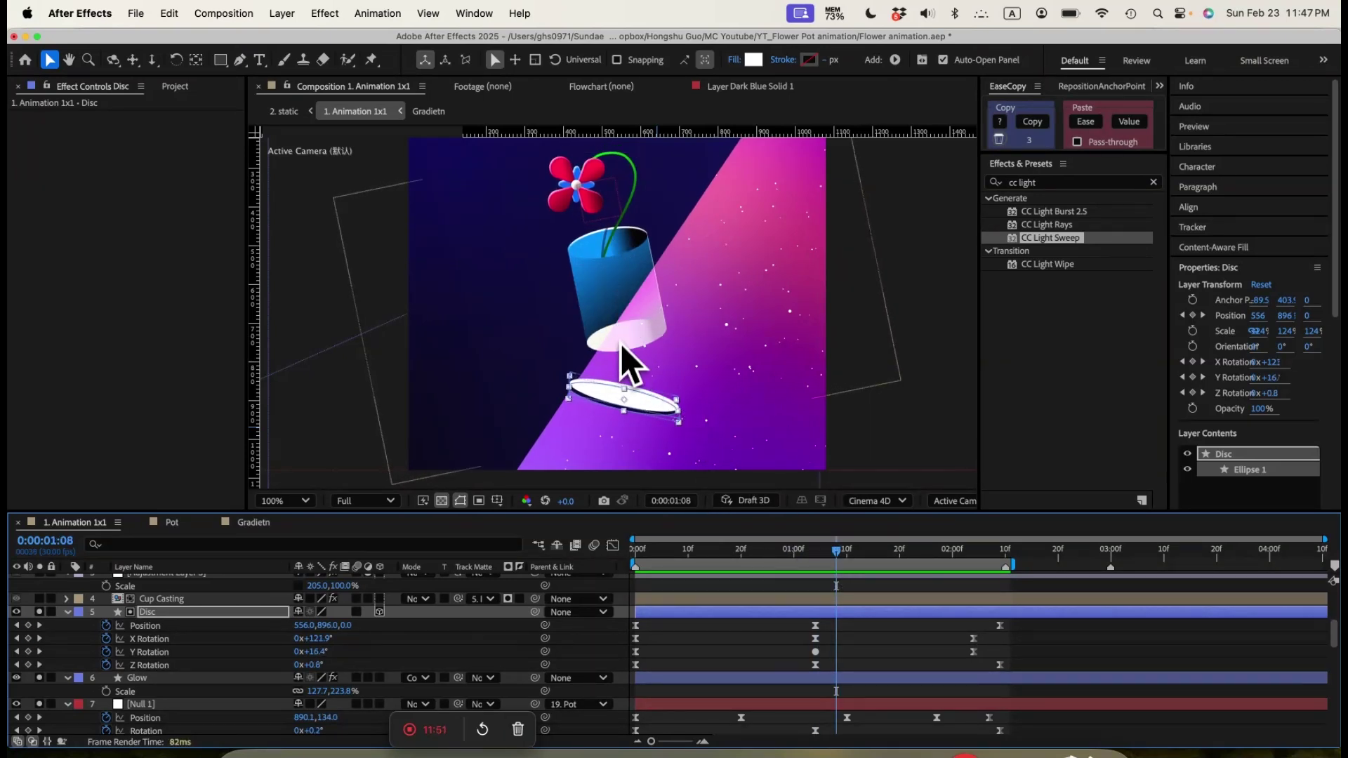
scroll(172, 674, "up", 3)
Solo the Cup Casting layer and set its Track Matte to No Matte
left_click(160, 640)
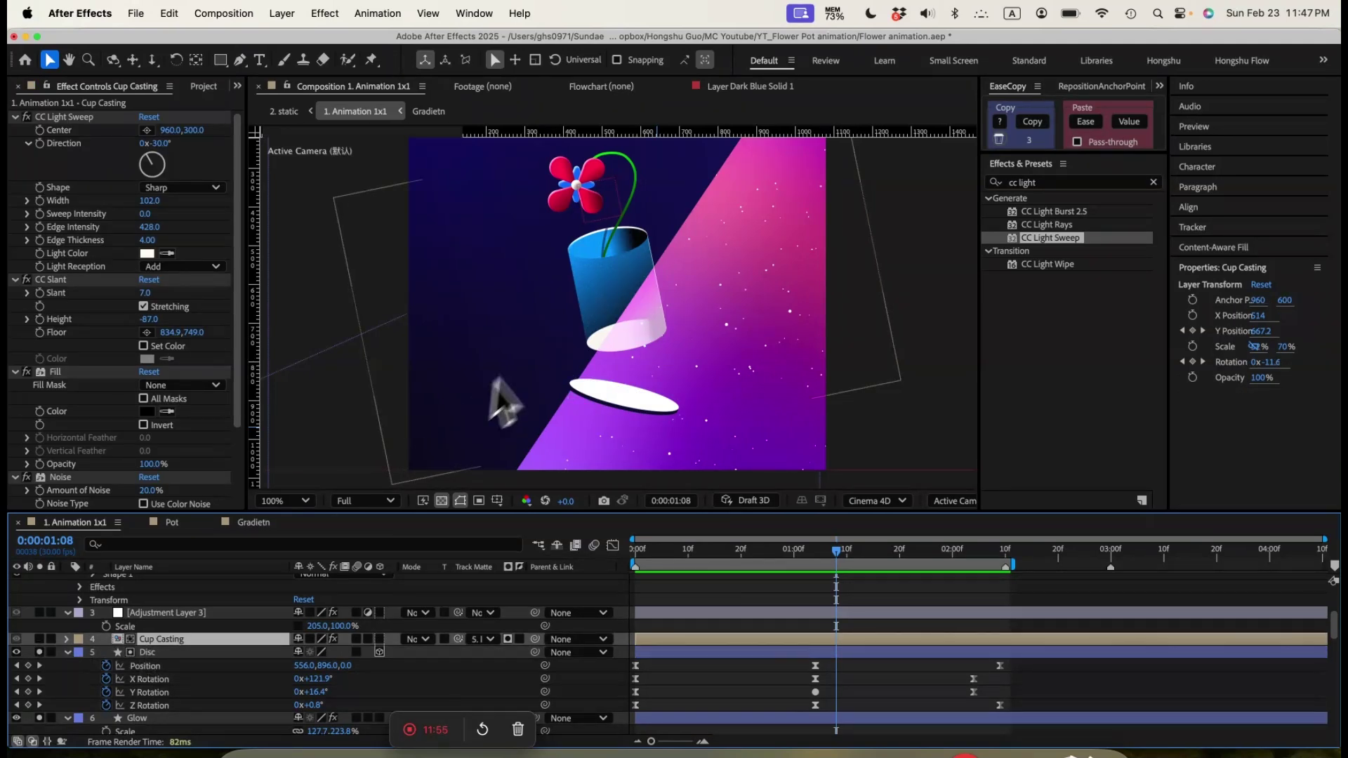
left_click(39, 639)
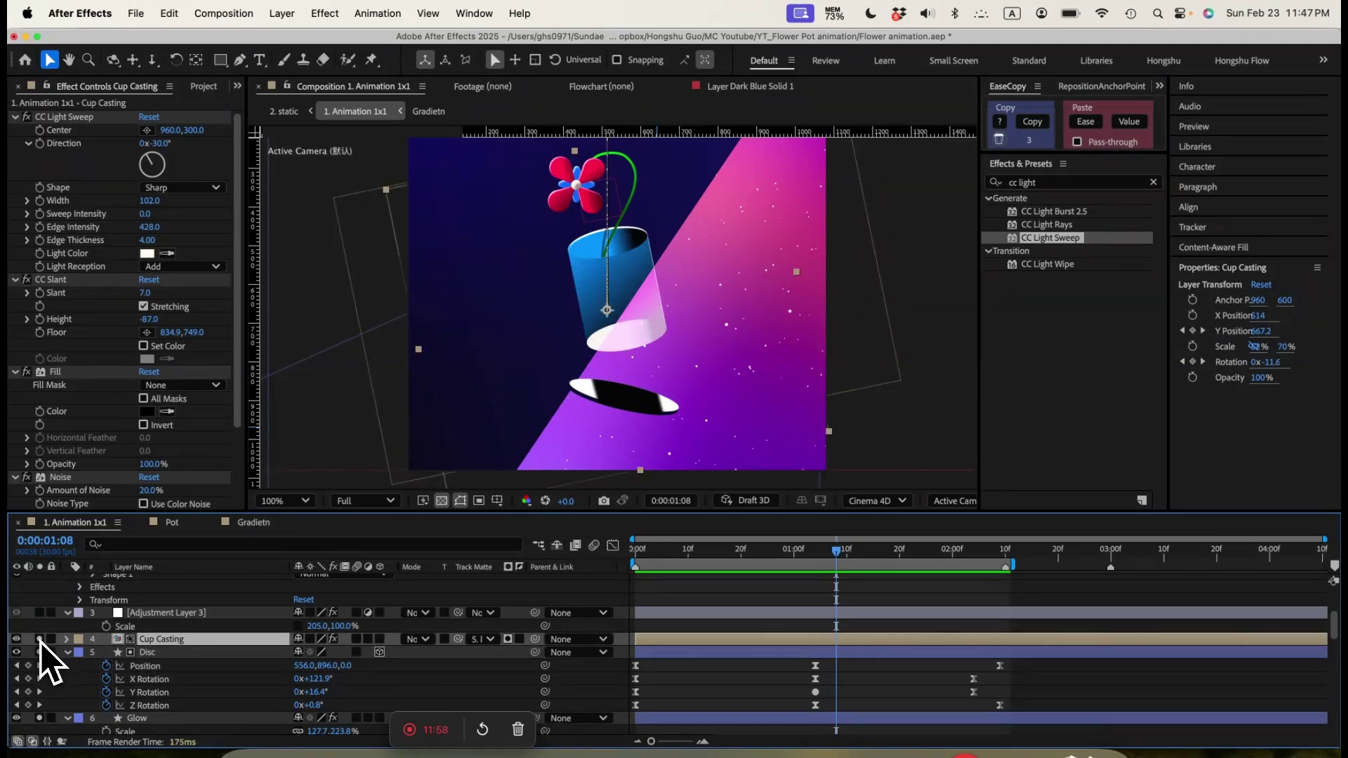
scroll(106, 372, "down", 3)
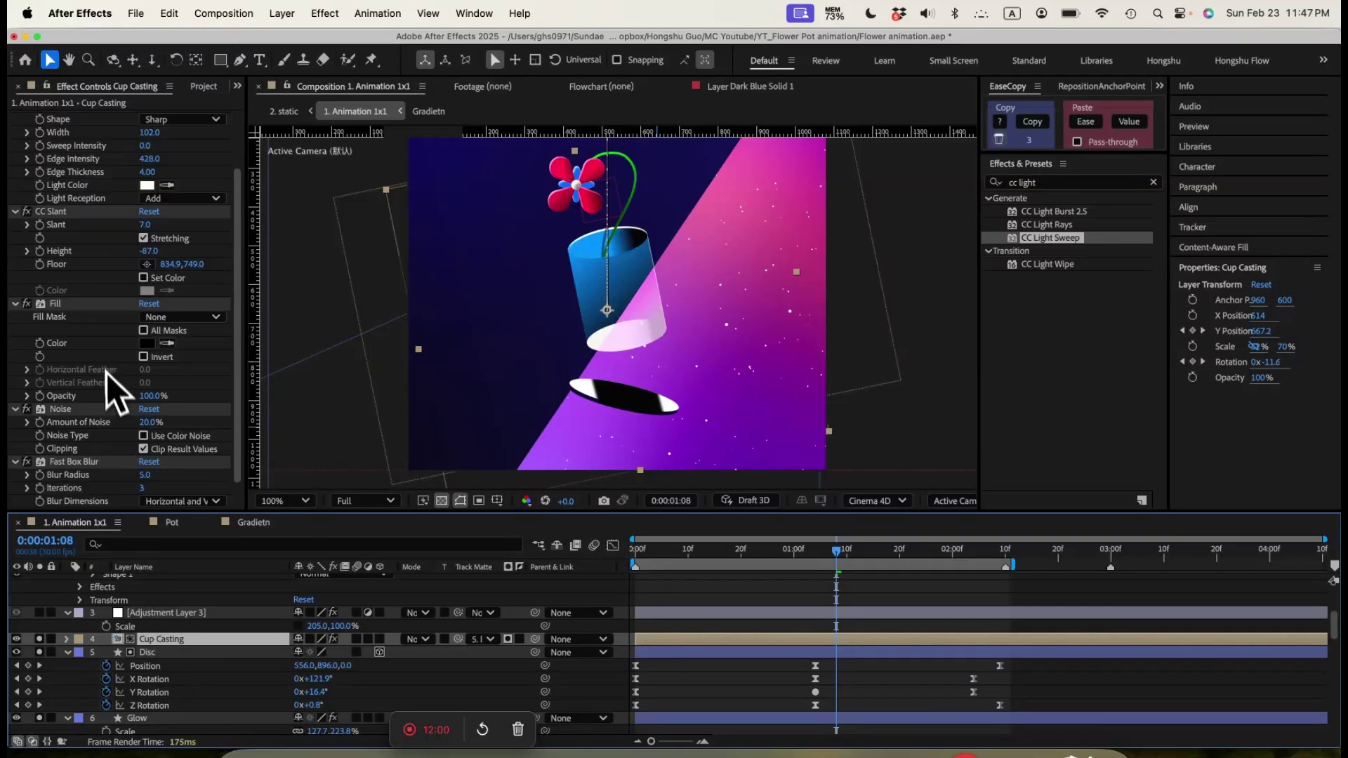
scroll(89, 351, "up", 3)
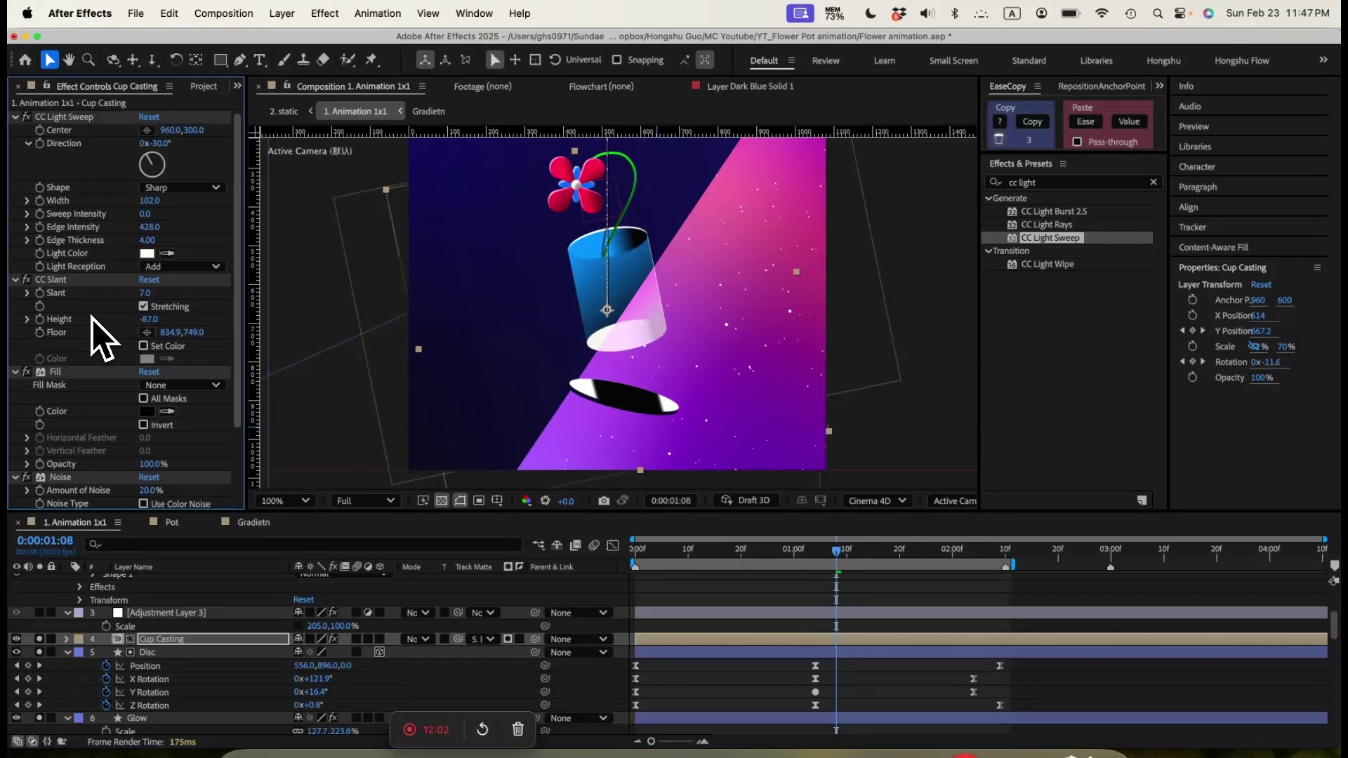
left_click(28, 280)
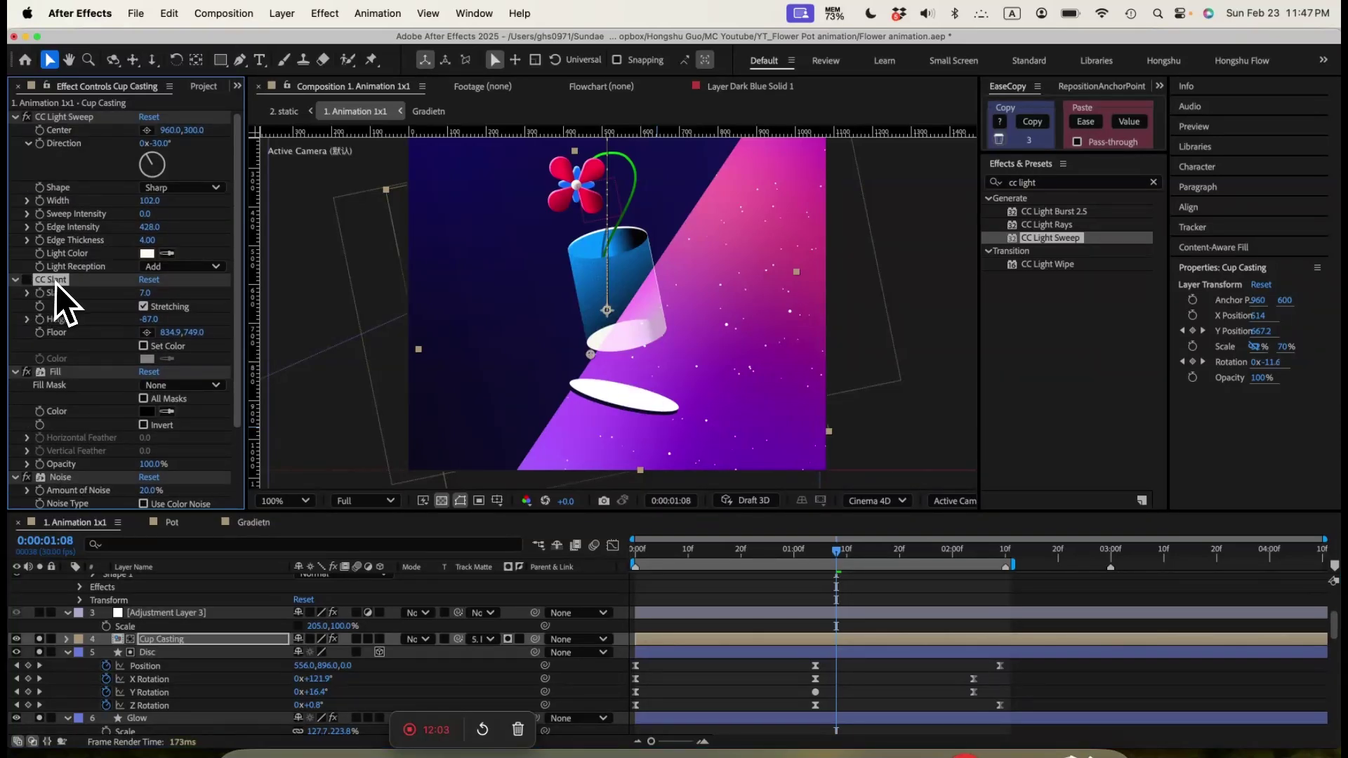
left_click(488, 641)
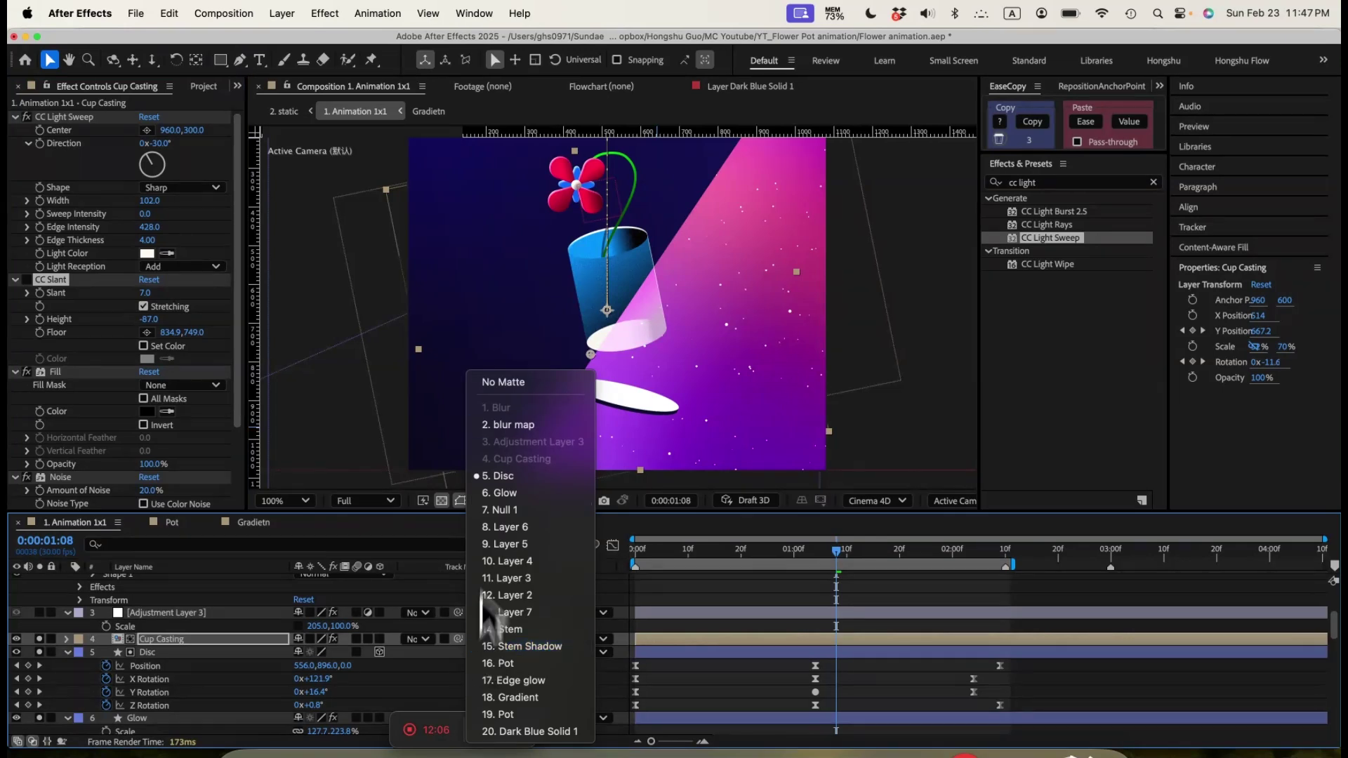
left_click(497, 391)
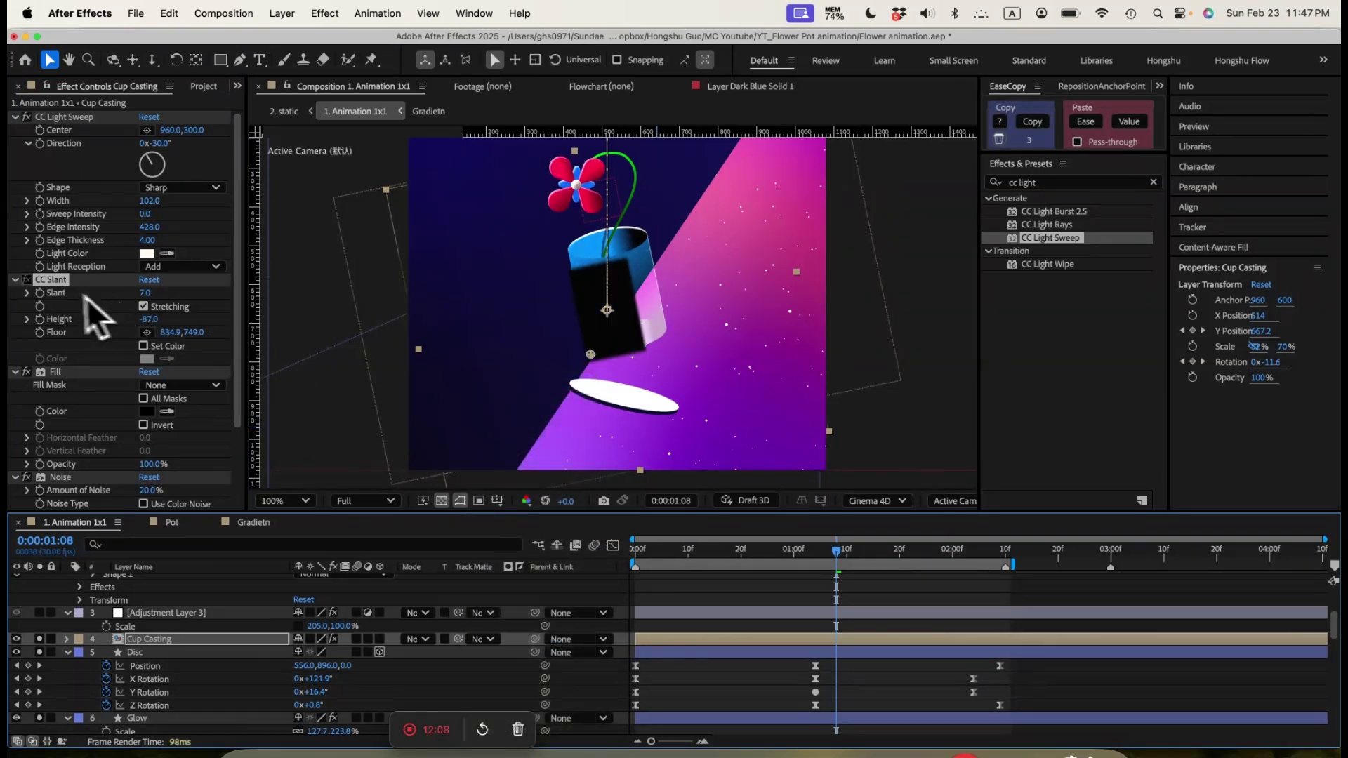
left_click(141, 644)
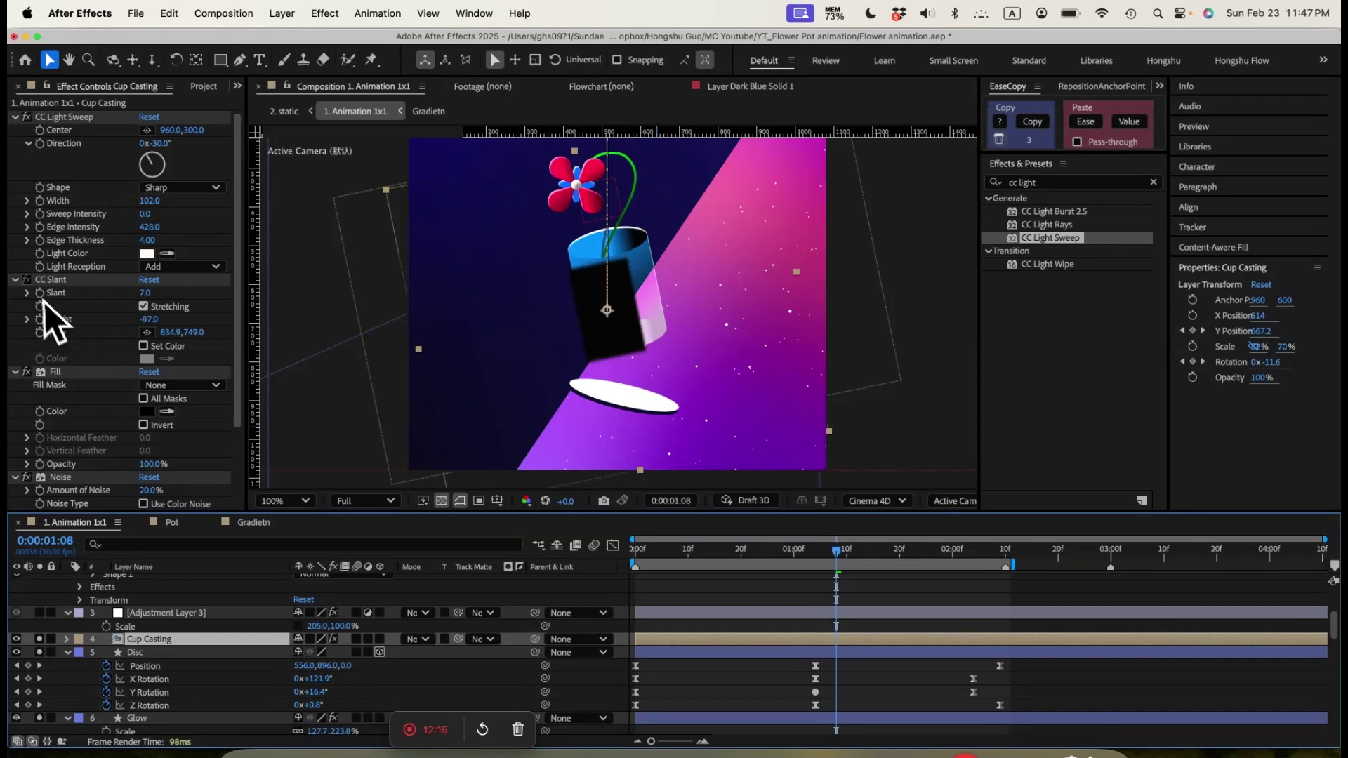
Re-enable CC Slant on the shadow with Slant 4 and Height -91
left_click(28, 284)
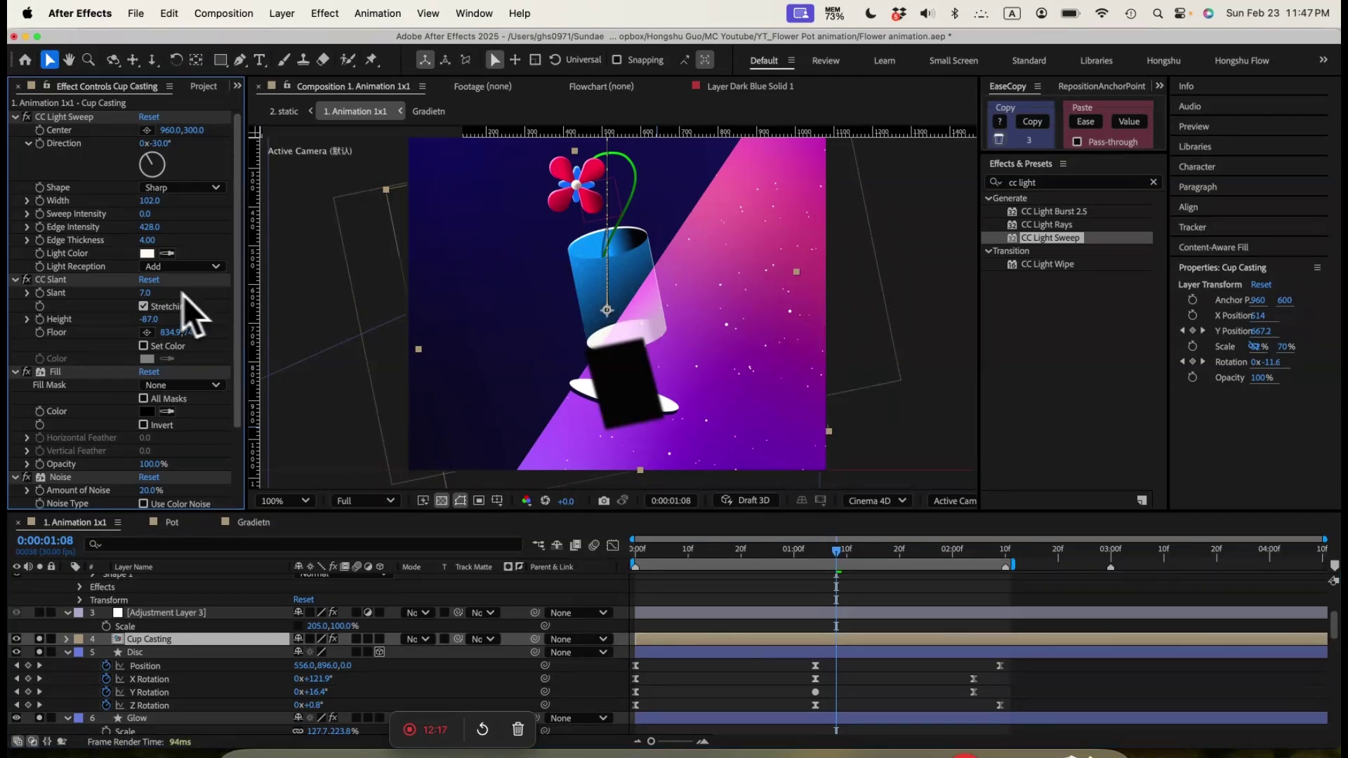
left_click_drag(150, 296, 139, 299)
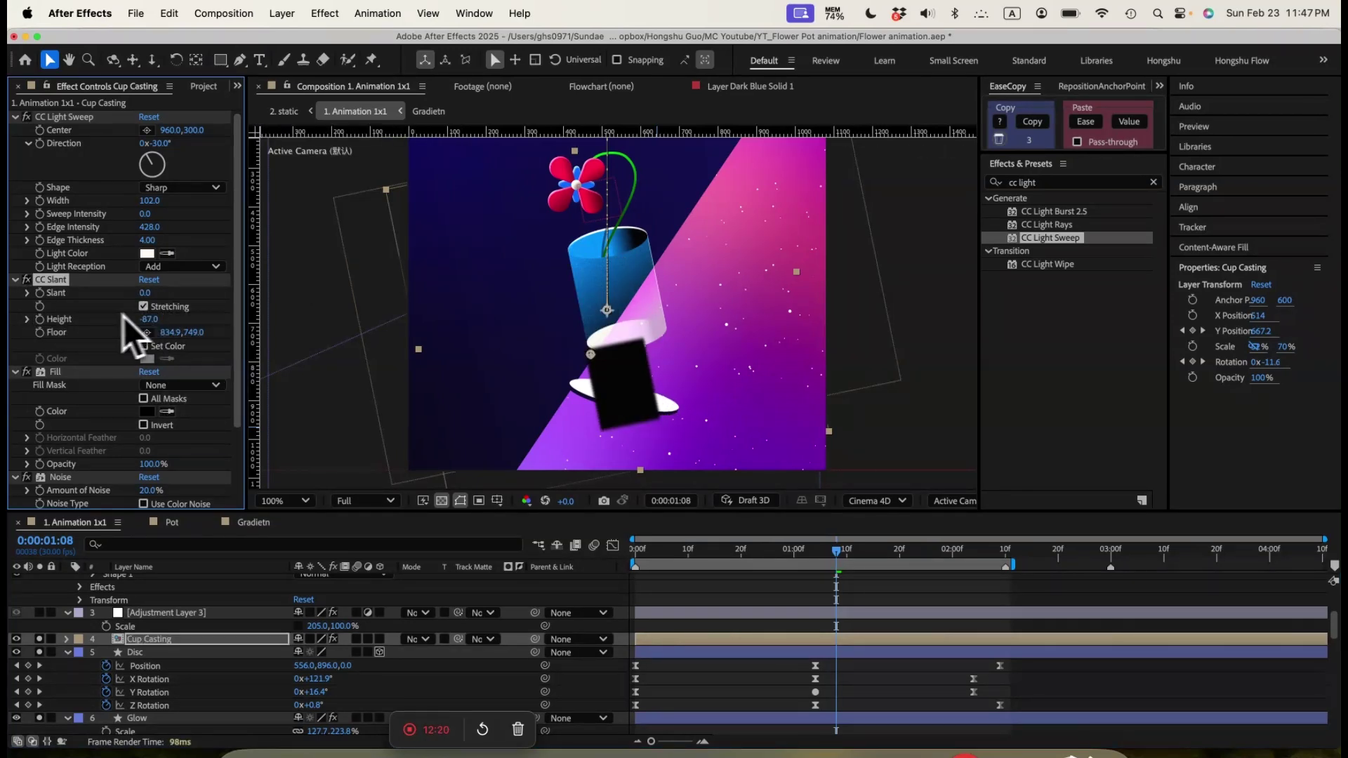
left_click_drag(152, 318, 162, 318)
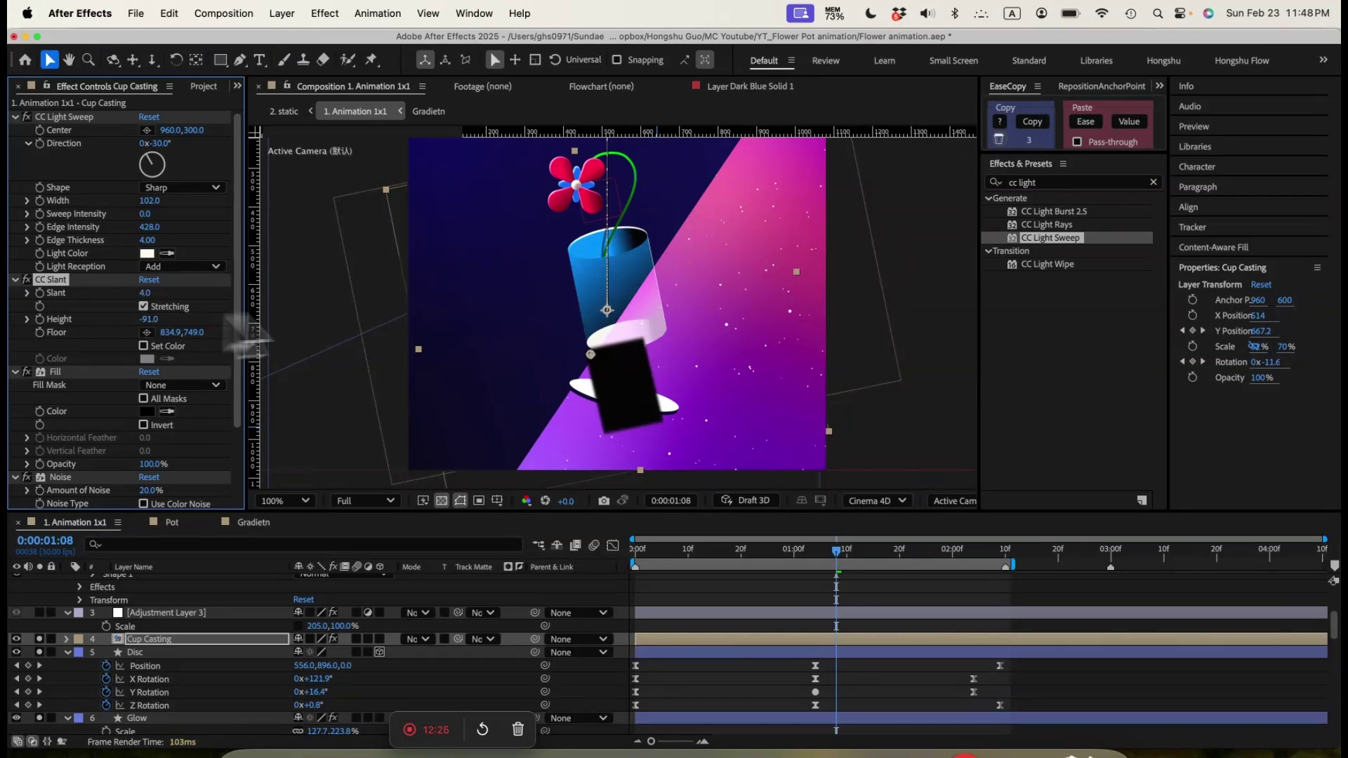
scroll(109, 382, "down", 1)
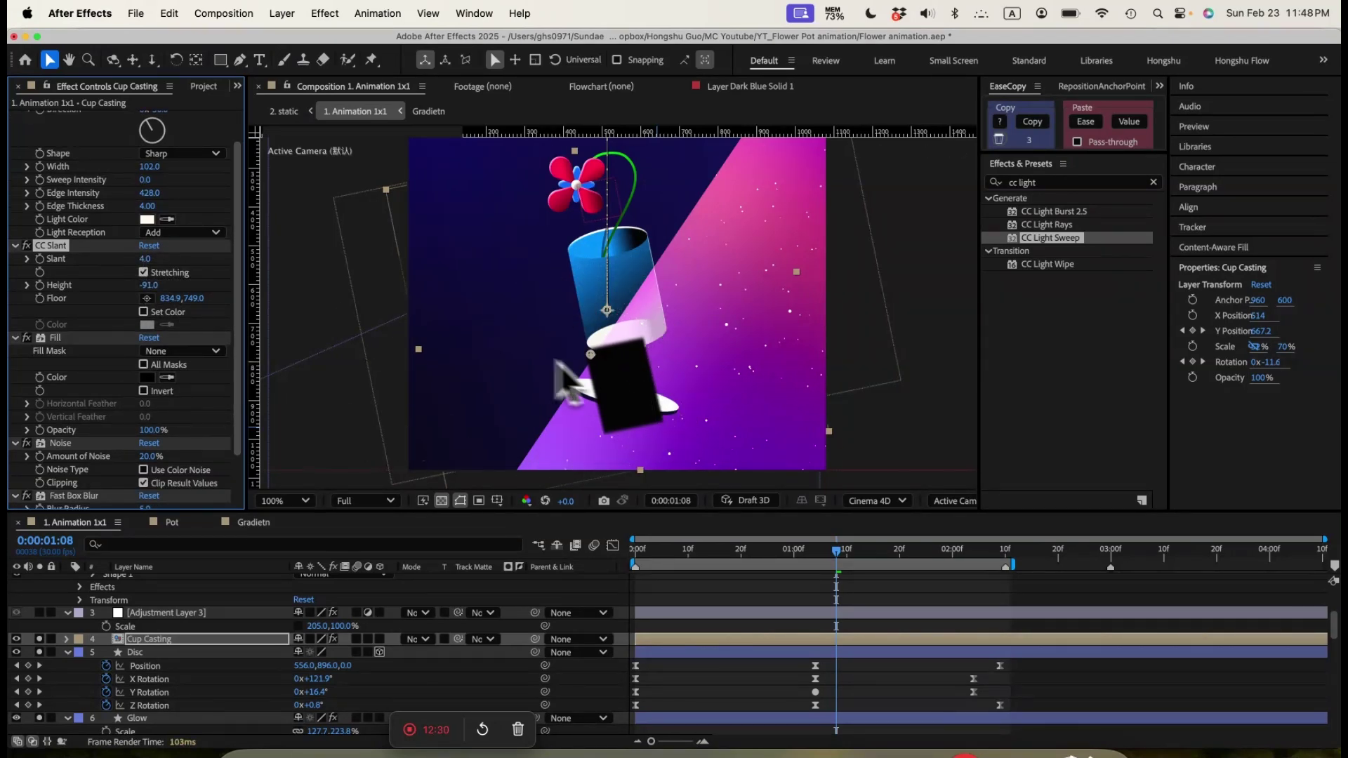
Toggle Fill and CC Slant to compare, then enable Fast Box Blur radius 5.0
left_click(27, 339)
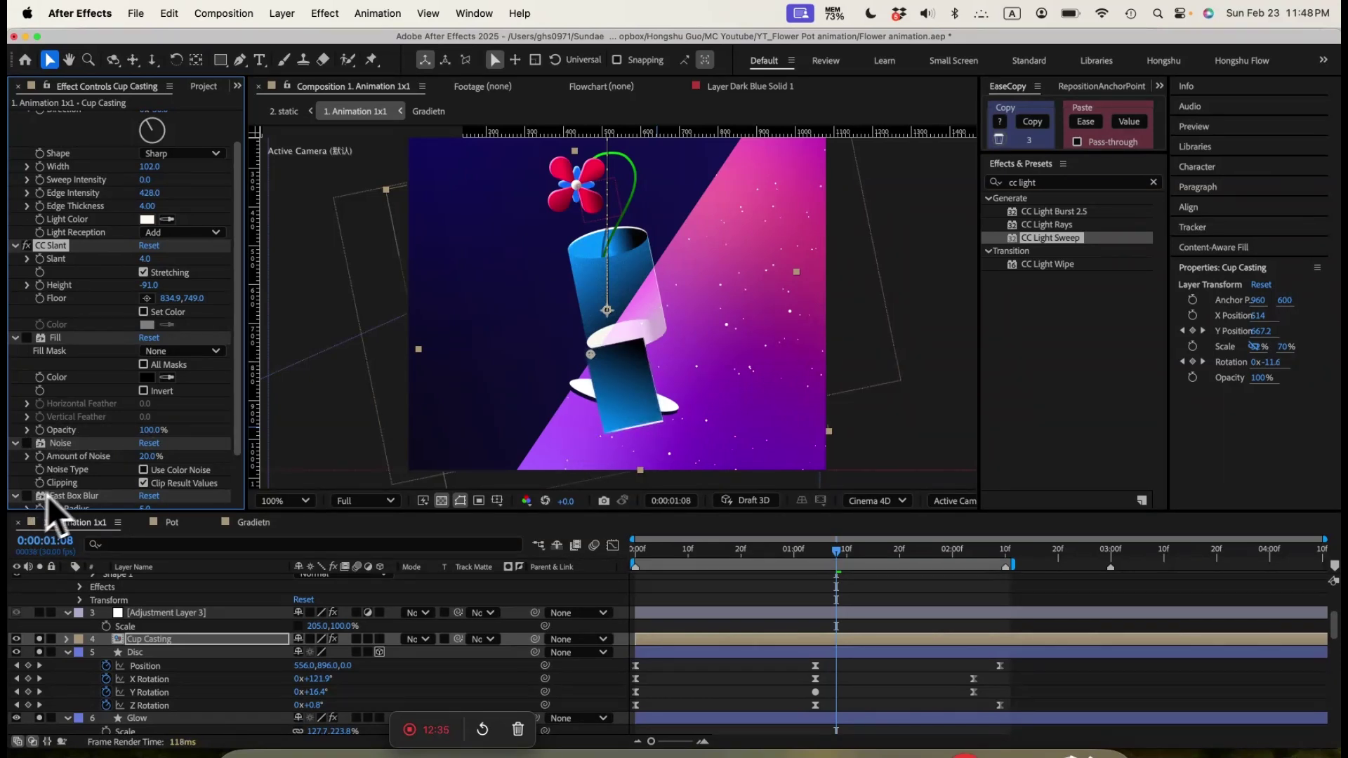
scroll(63, 488, "down", 1)
scroll(59, 393, "up", 2)
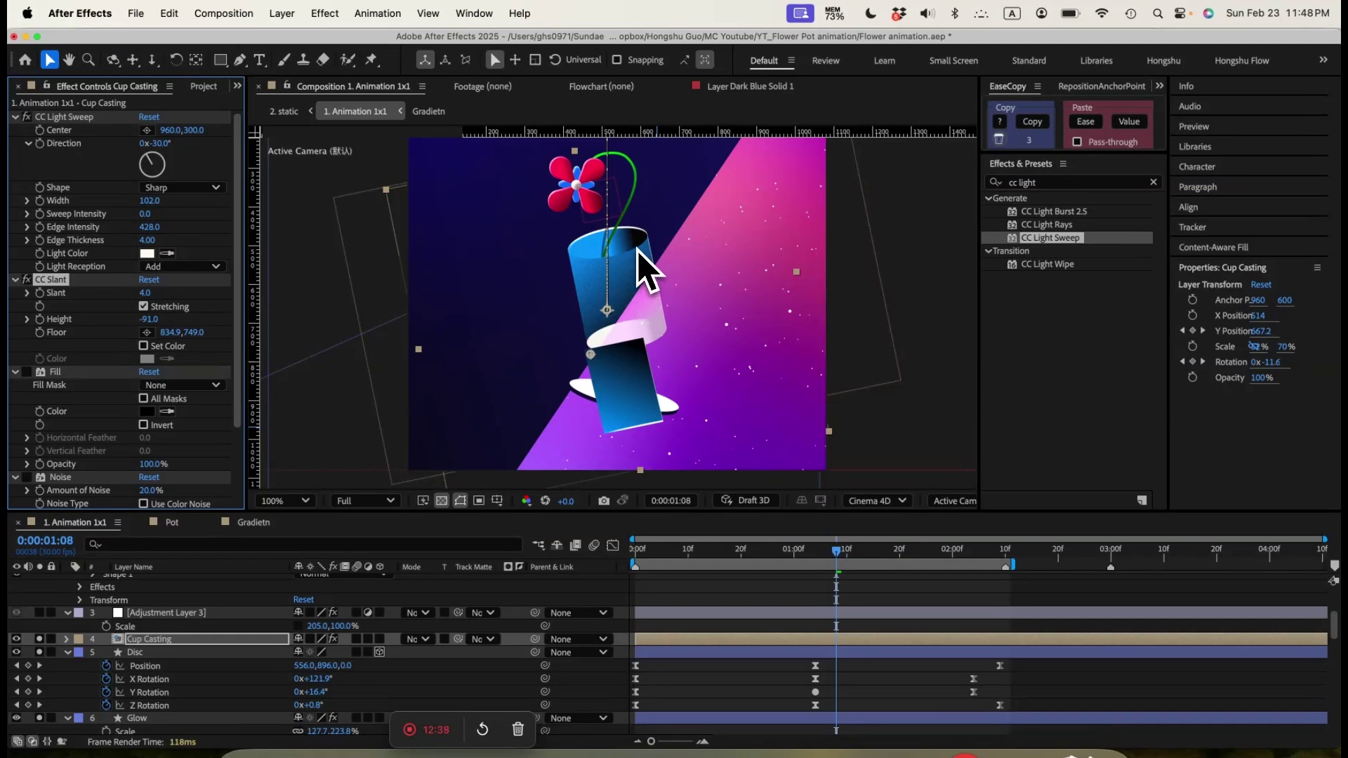
left_click(26, 280)
left_click(27, 280)
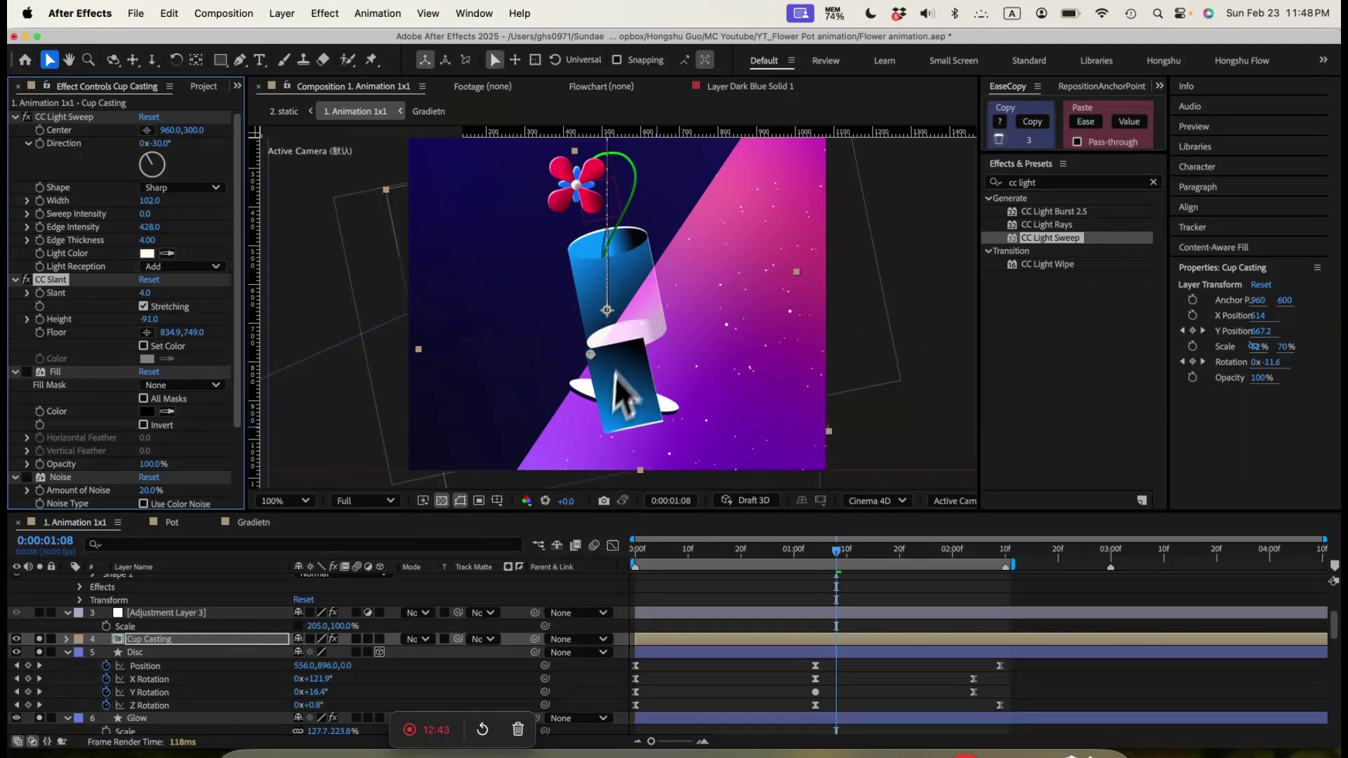
left_click(26, 372)
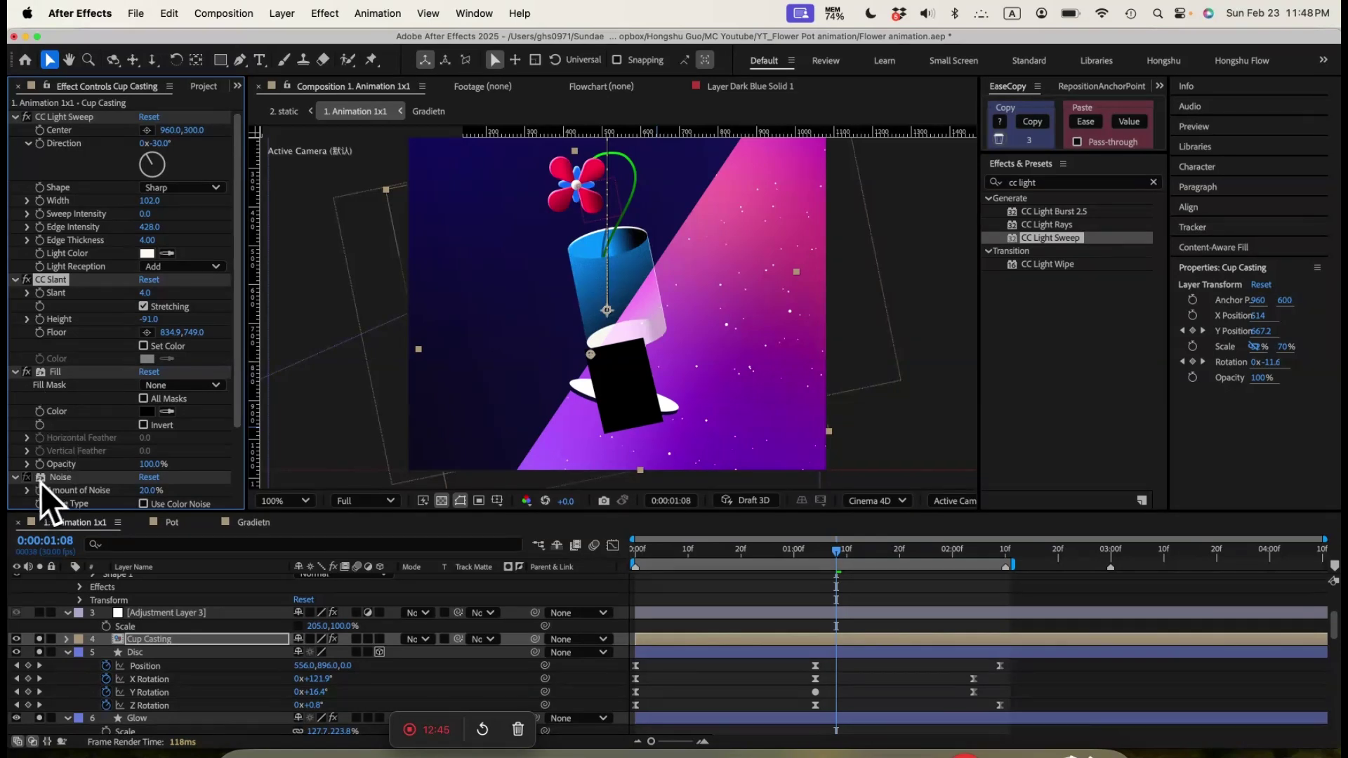
scroll(84, 456, "down", 3)
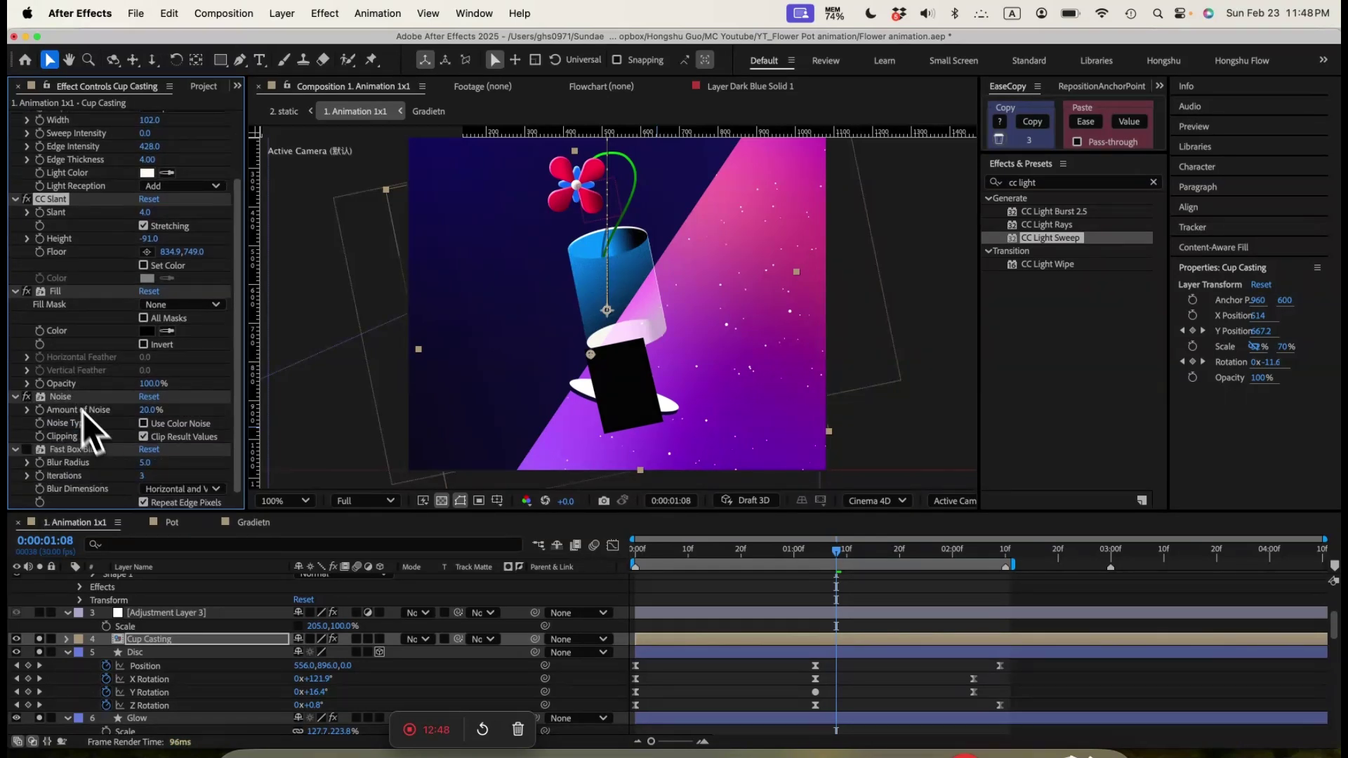
left_click(27, 451)
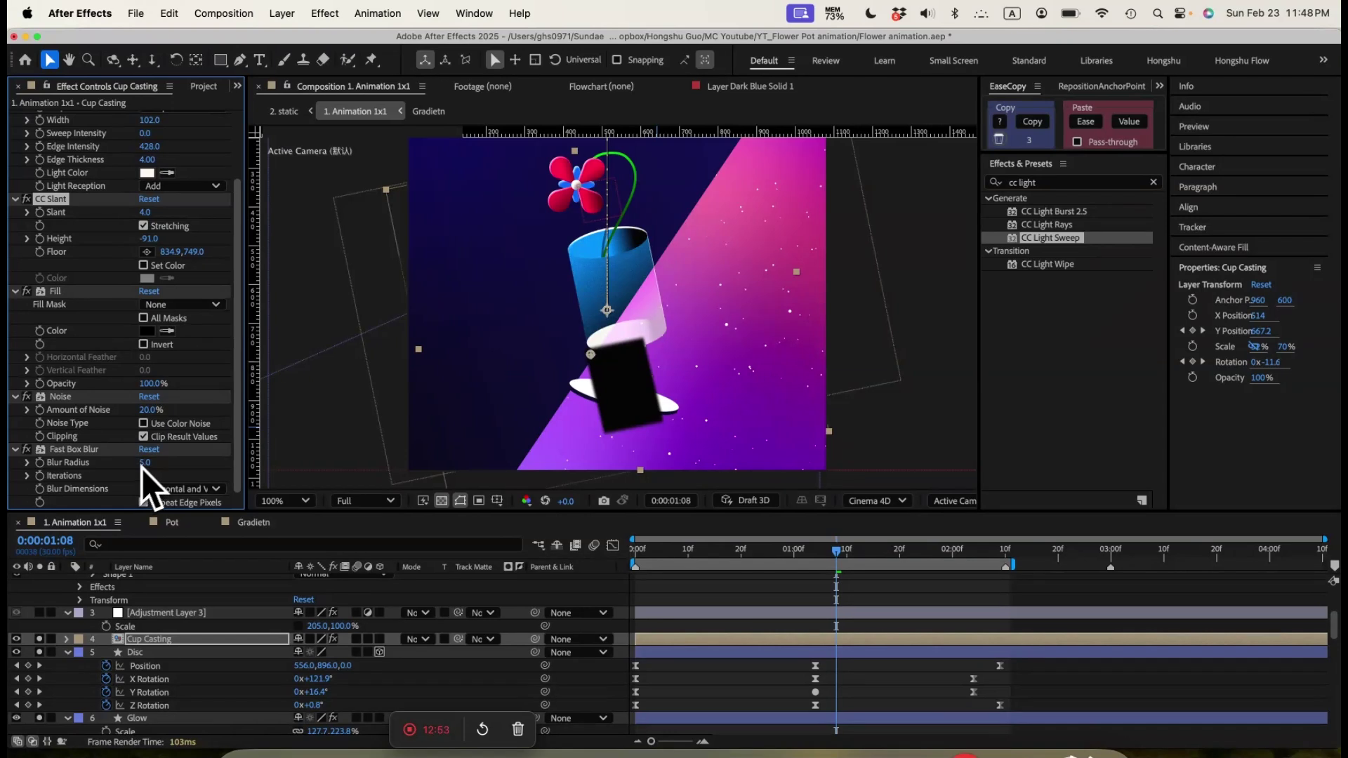
scroll(128, 471, "up", 3)
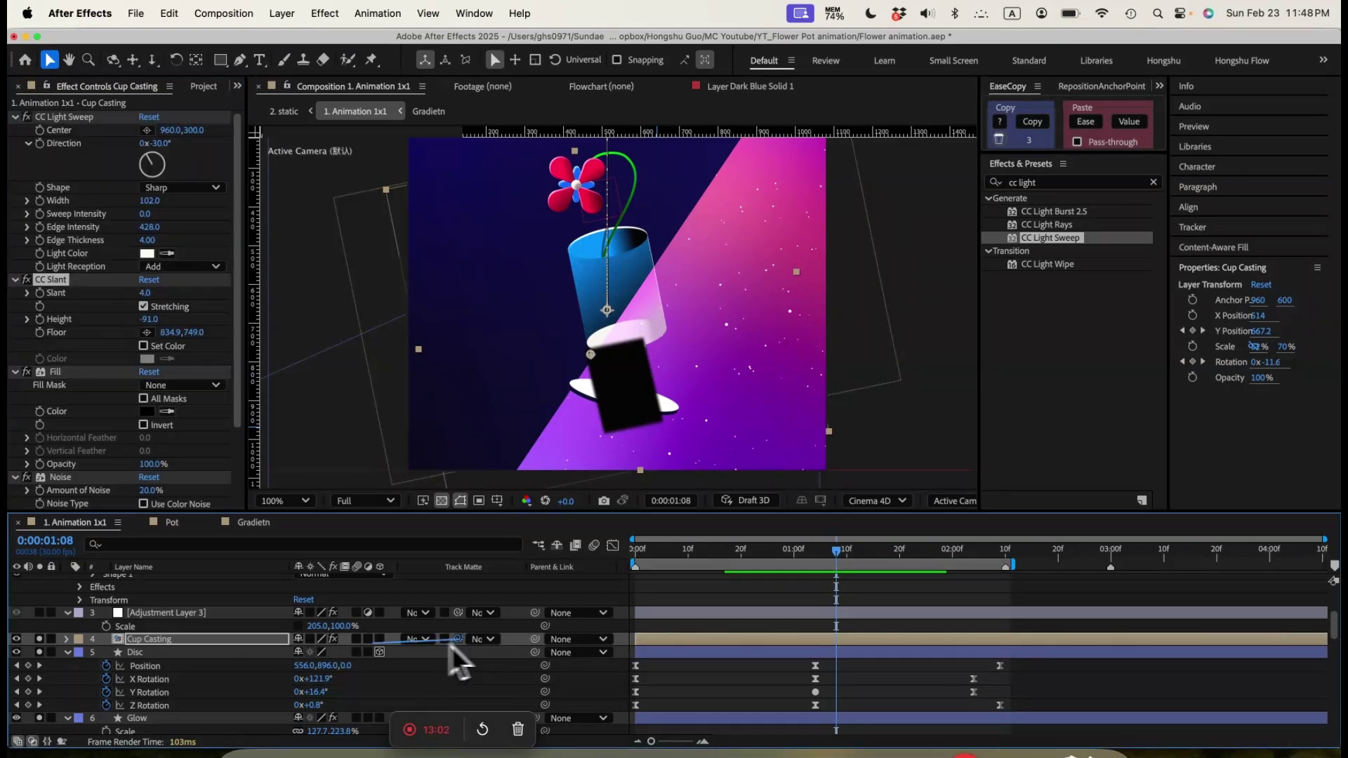
Set Disc as Cup Casting's track matte, make Disc visible, then select Adjustment Layer 3
left_click_drag(458, 639, 168, 651)
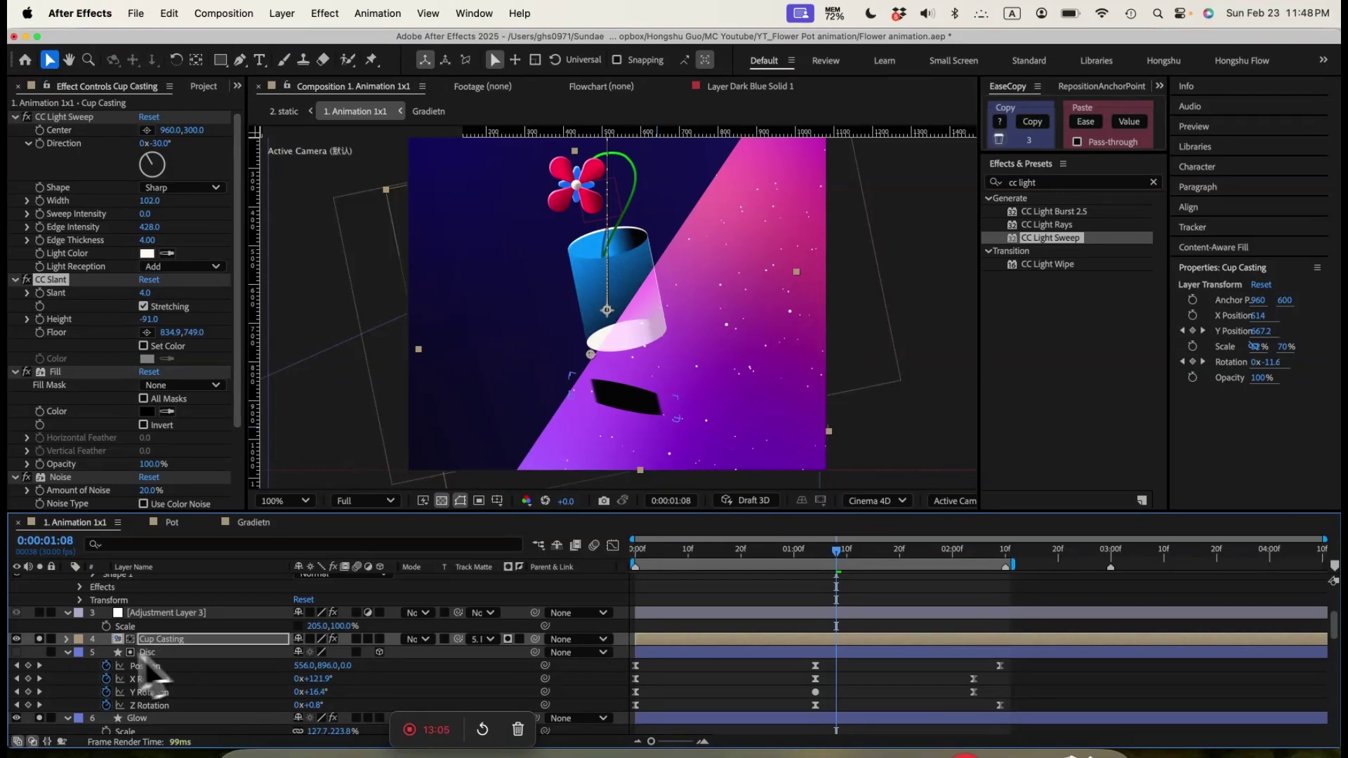
key("super+shift+a")
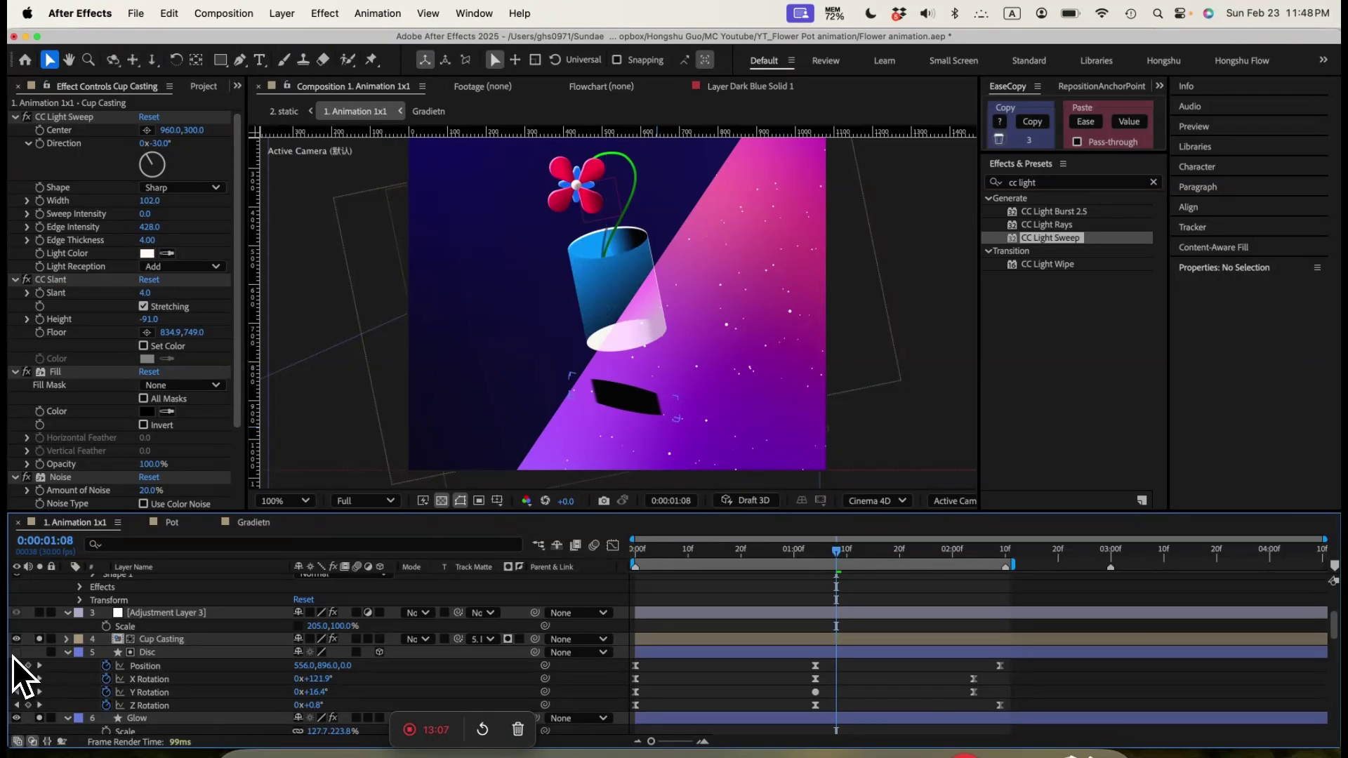
left_click(16, 653)
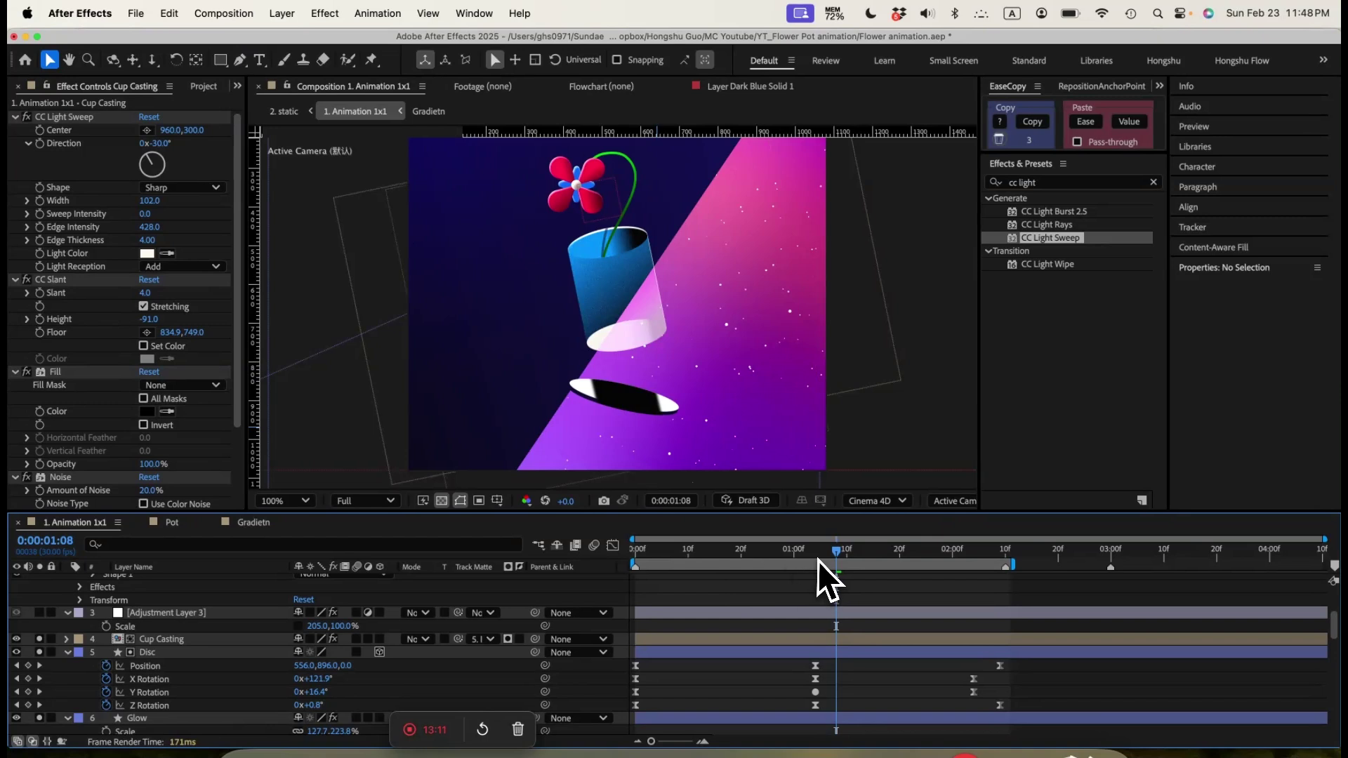
mouse_move(819, 560)
left_mouse_down()
mouse_move(714, 559)
mouse_move(820, 560)
left_mouse_up()
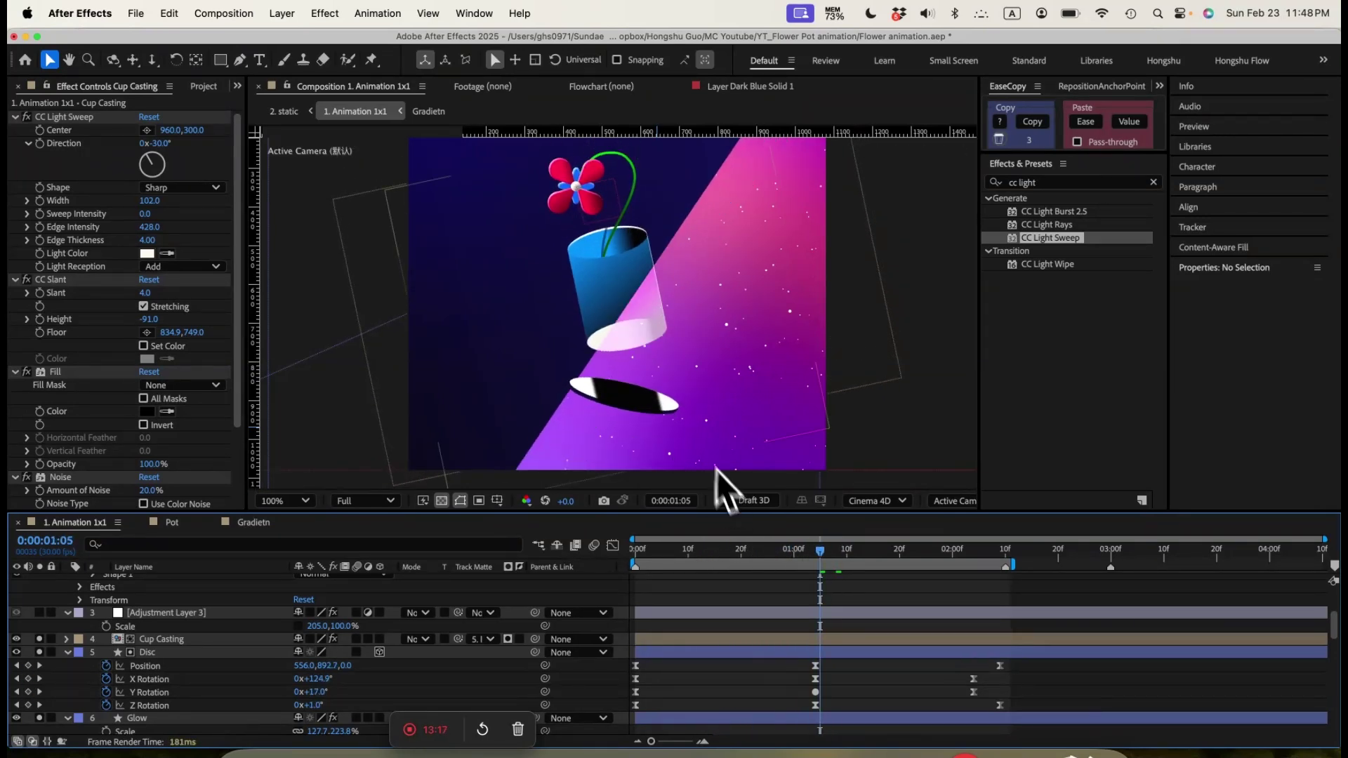
scroll(211, 625, "up", 3)
left_click(153, 659)
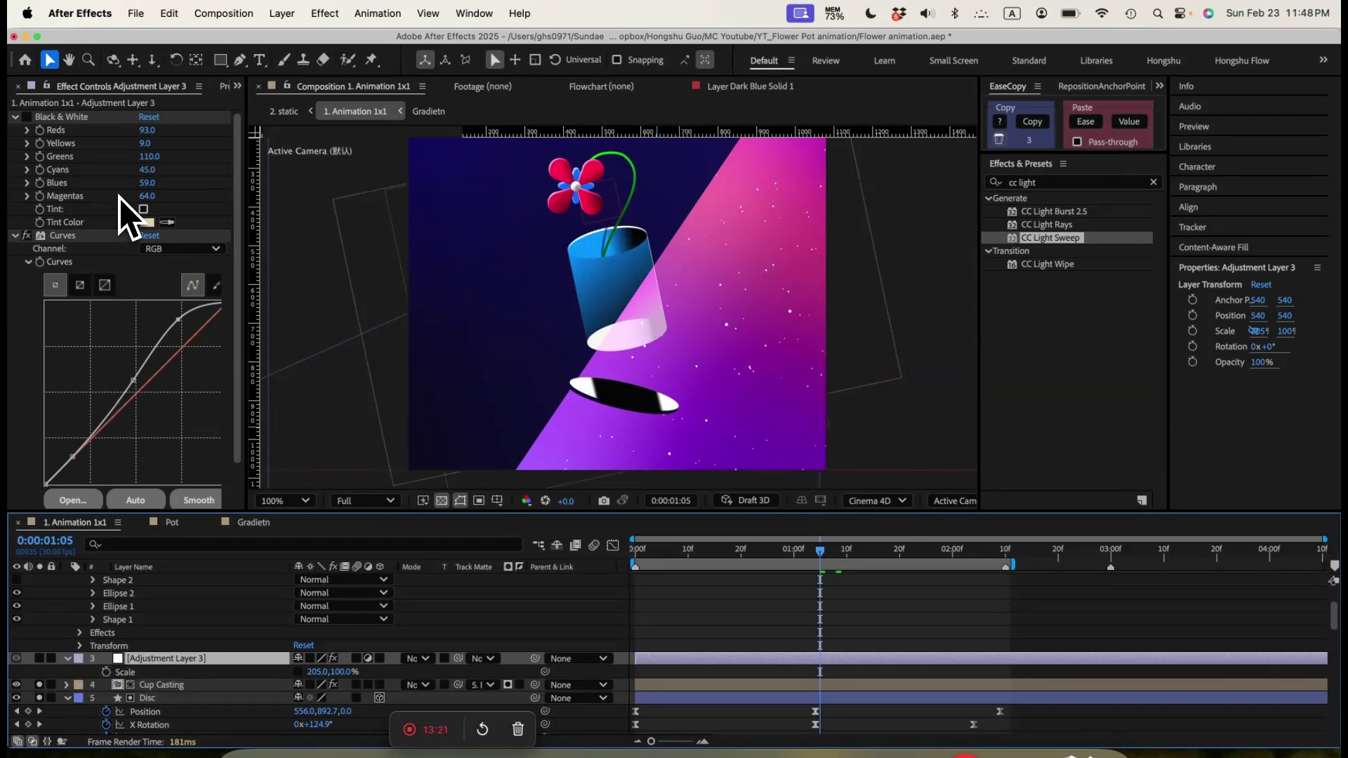
Turn on Adjustment Layer 3 so its Black & White and Curves effects brighten the scene
scroll(66, 260, "down", 1)
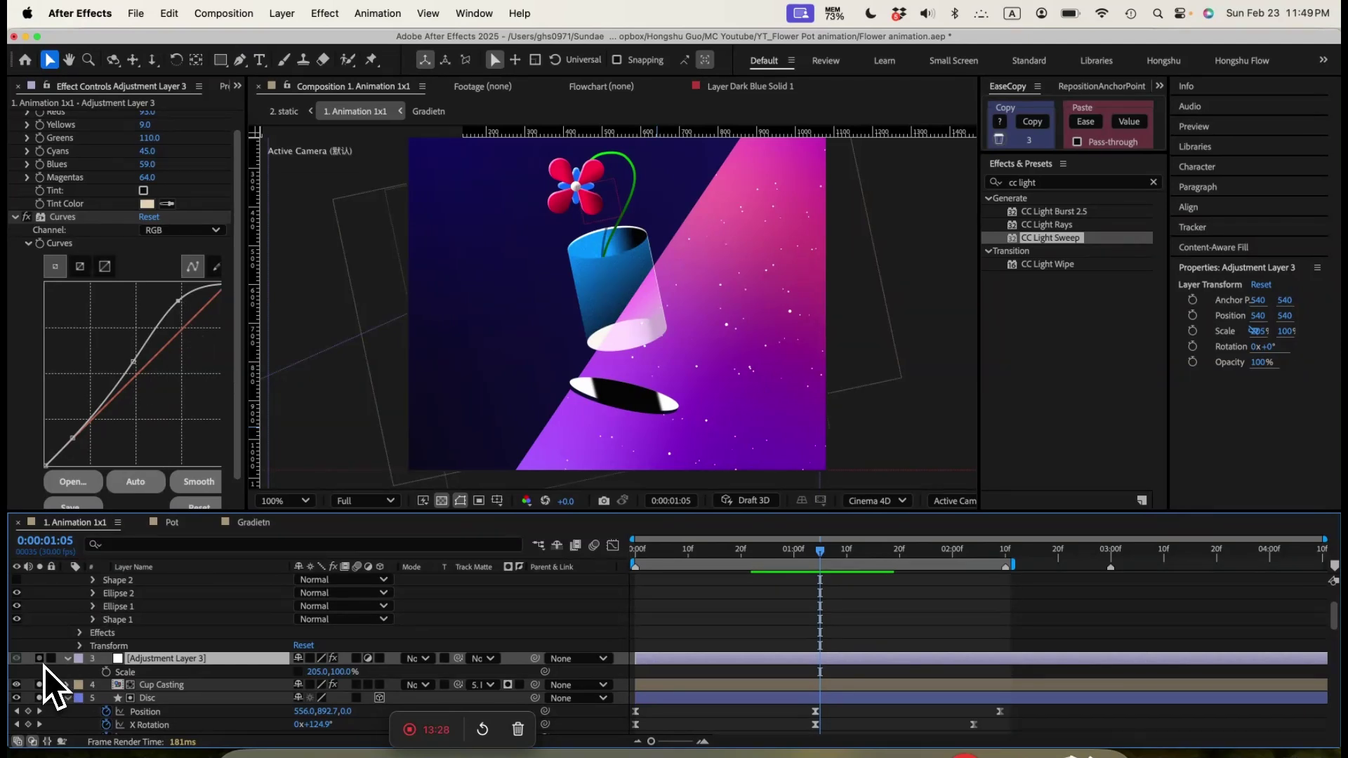
key("super+minus")
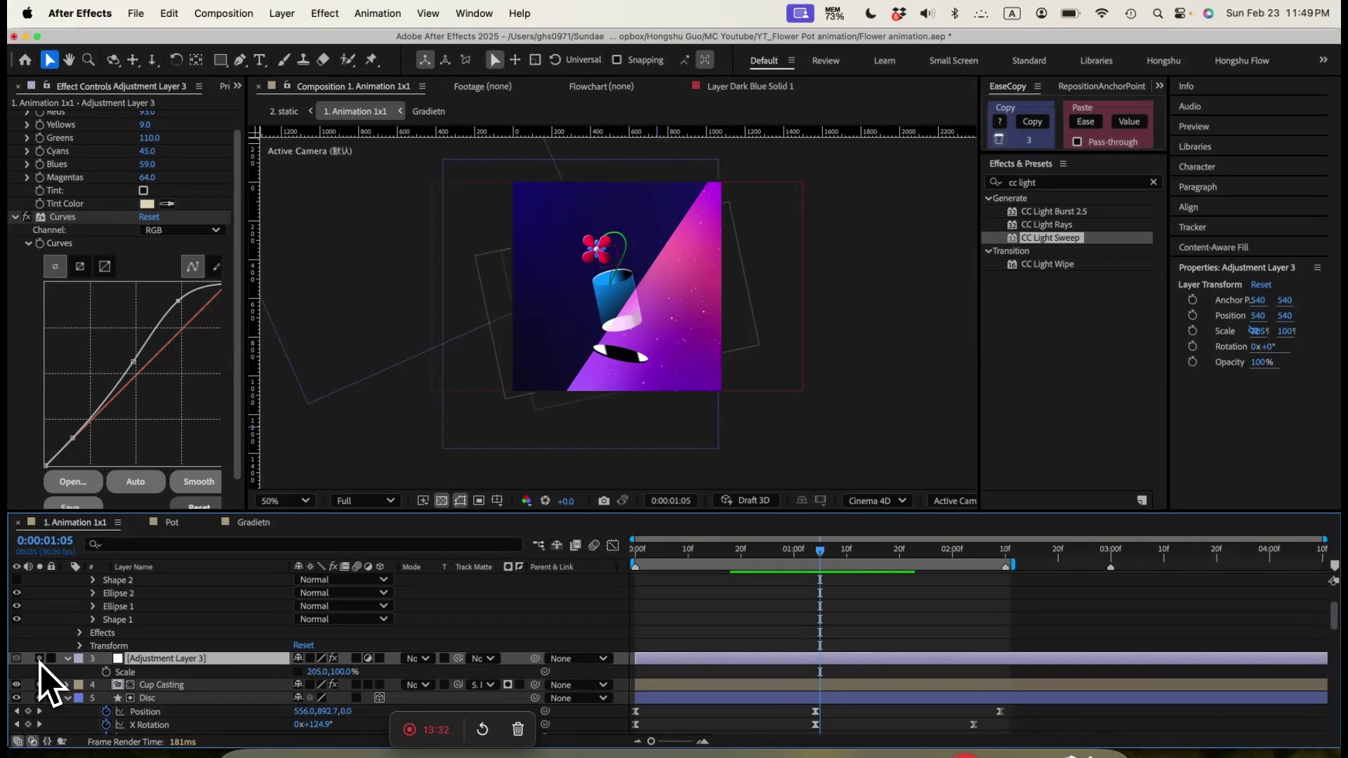
key("super+equal")
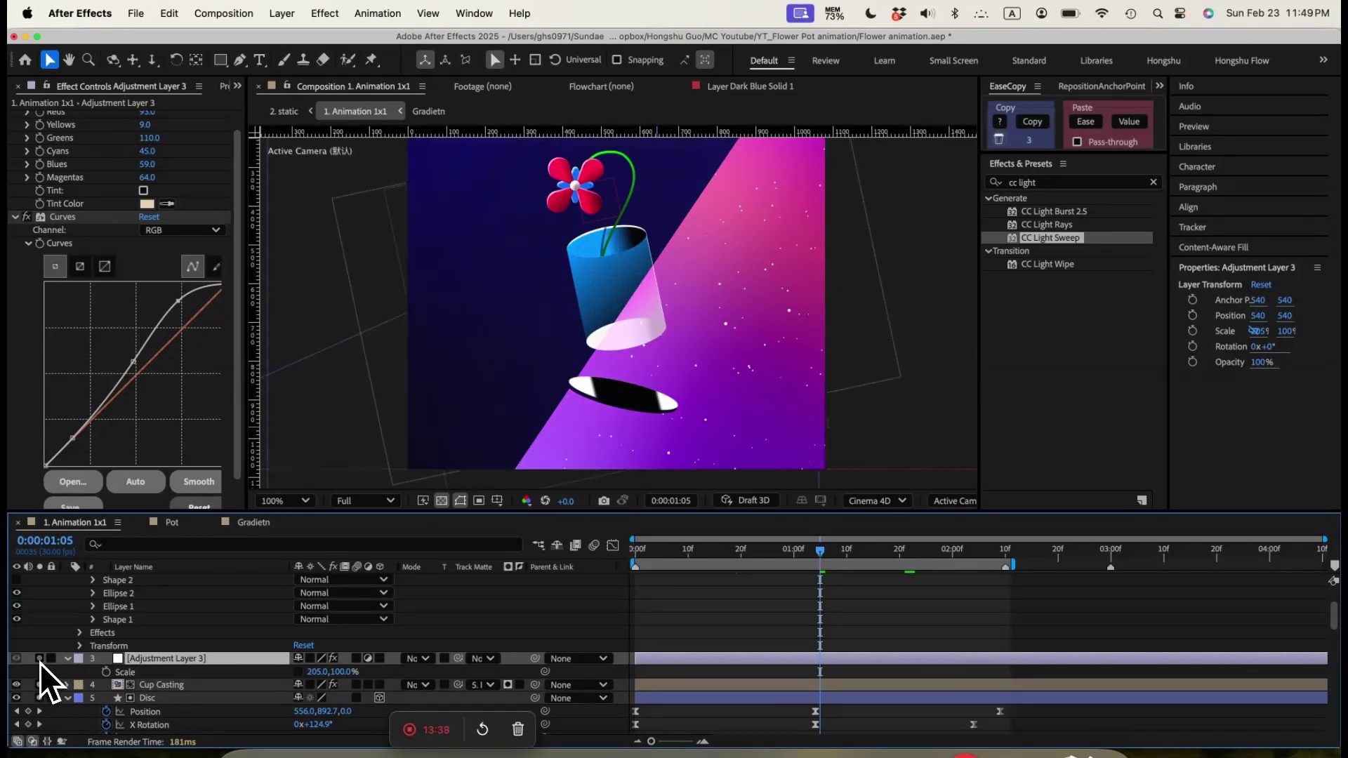
left_click(40, 662)
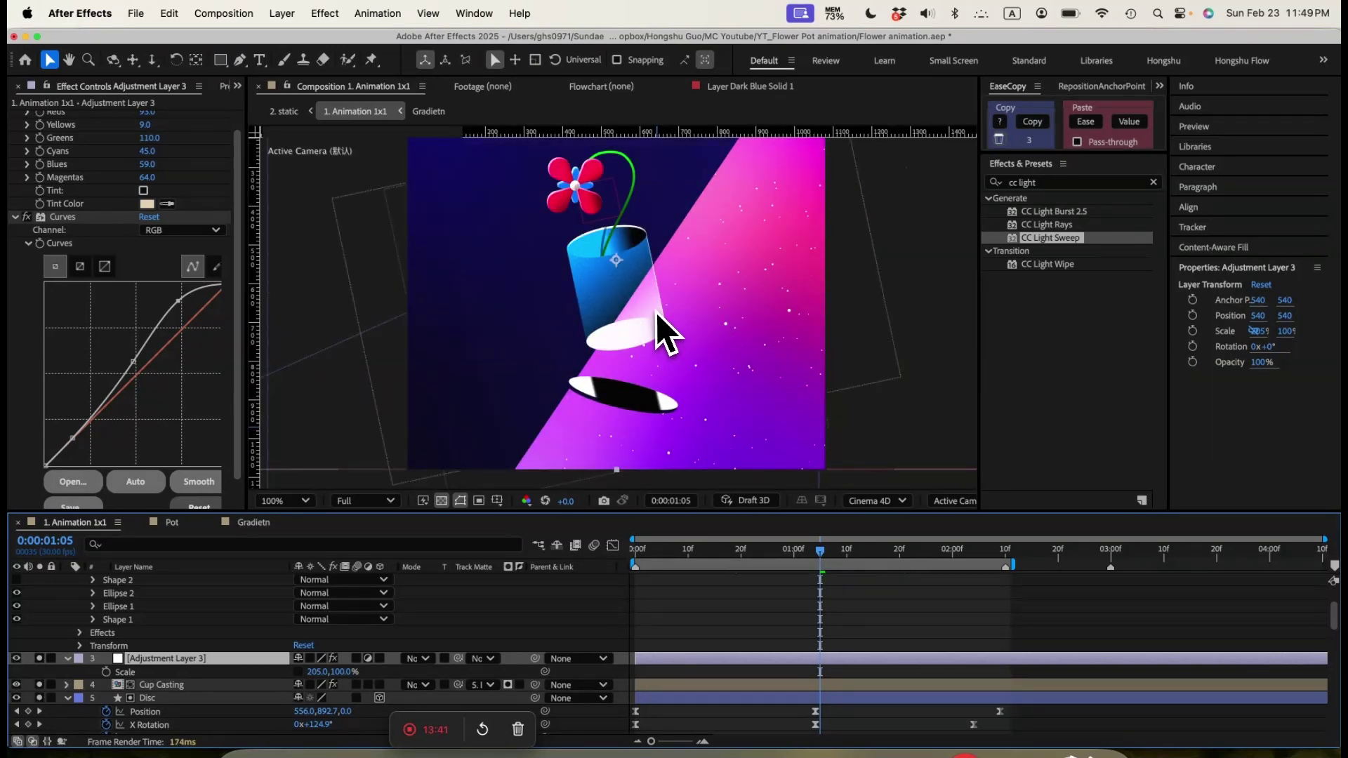
Unsolo the blur map layer and display the Blur layer's Compound Blur with Maximum Blur 10
scroll(204, 646, "up", 3)
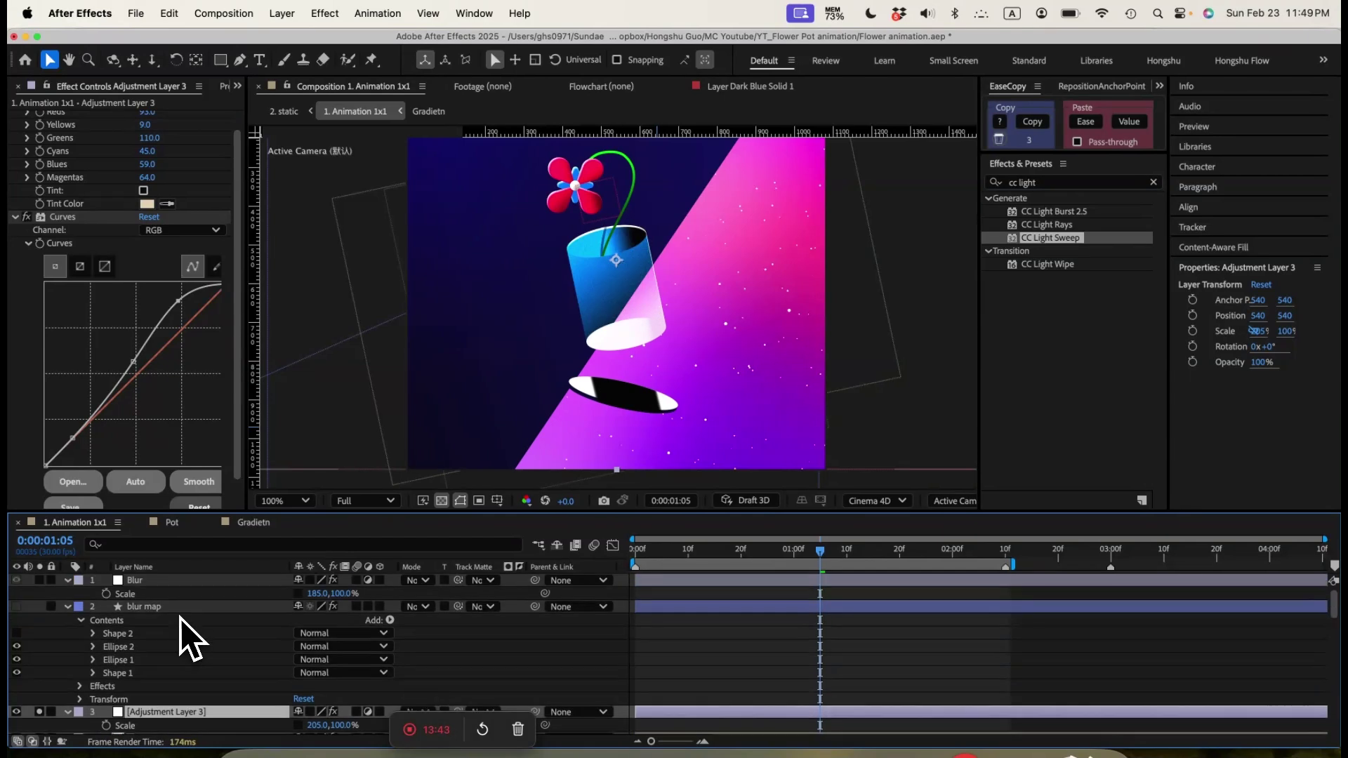
left_click(148, 607)
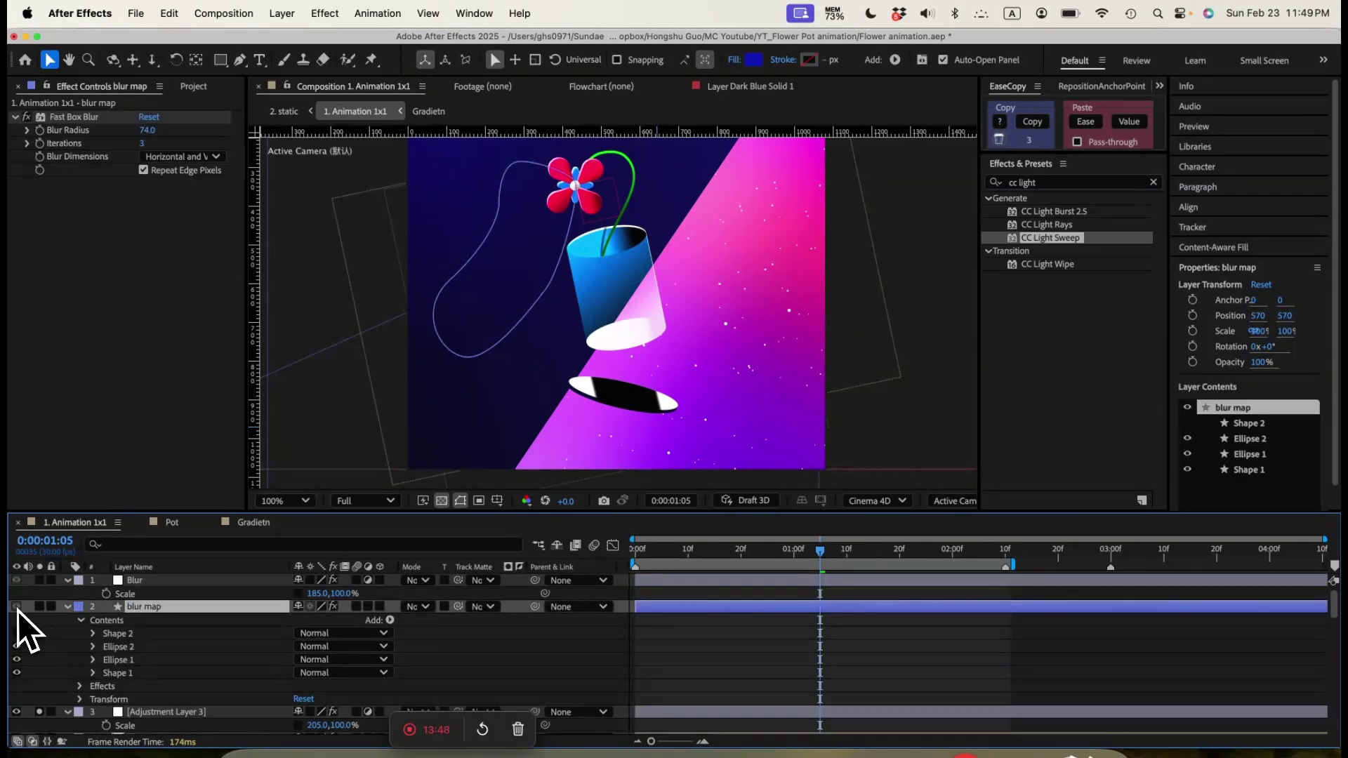
left_click_drag(43, 614, 132, 677)
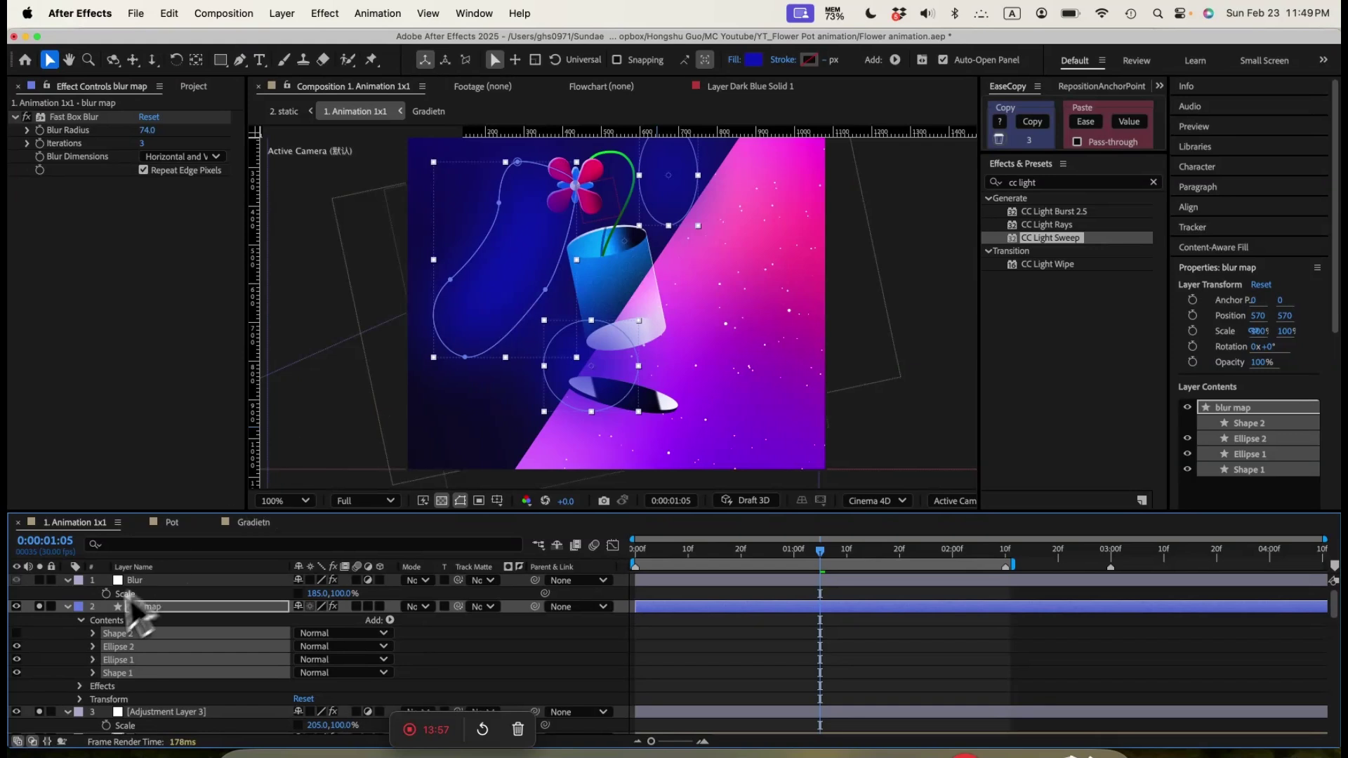
left_click(40, 607)
left_click(162, 619)
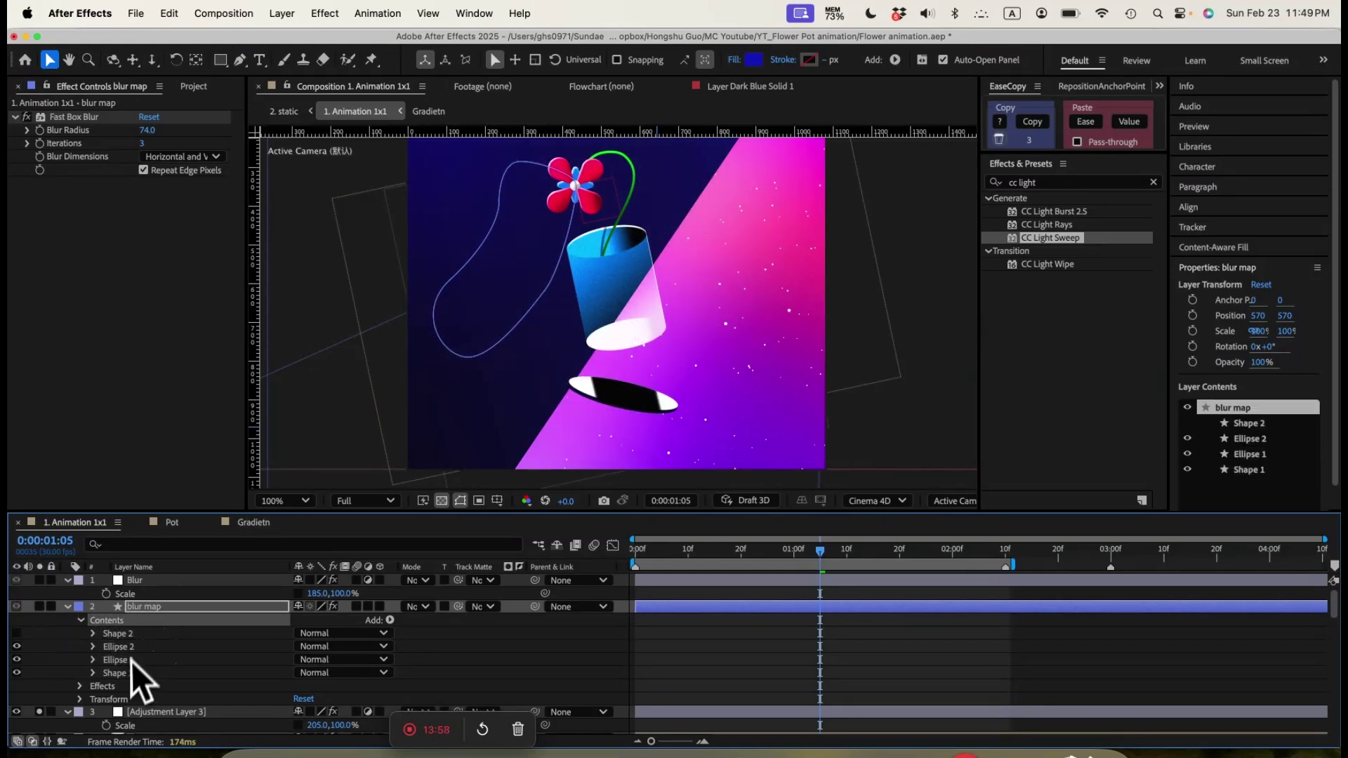
left_click(150, 582)
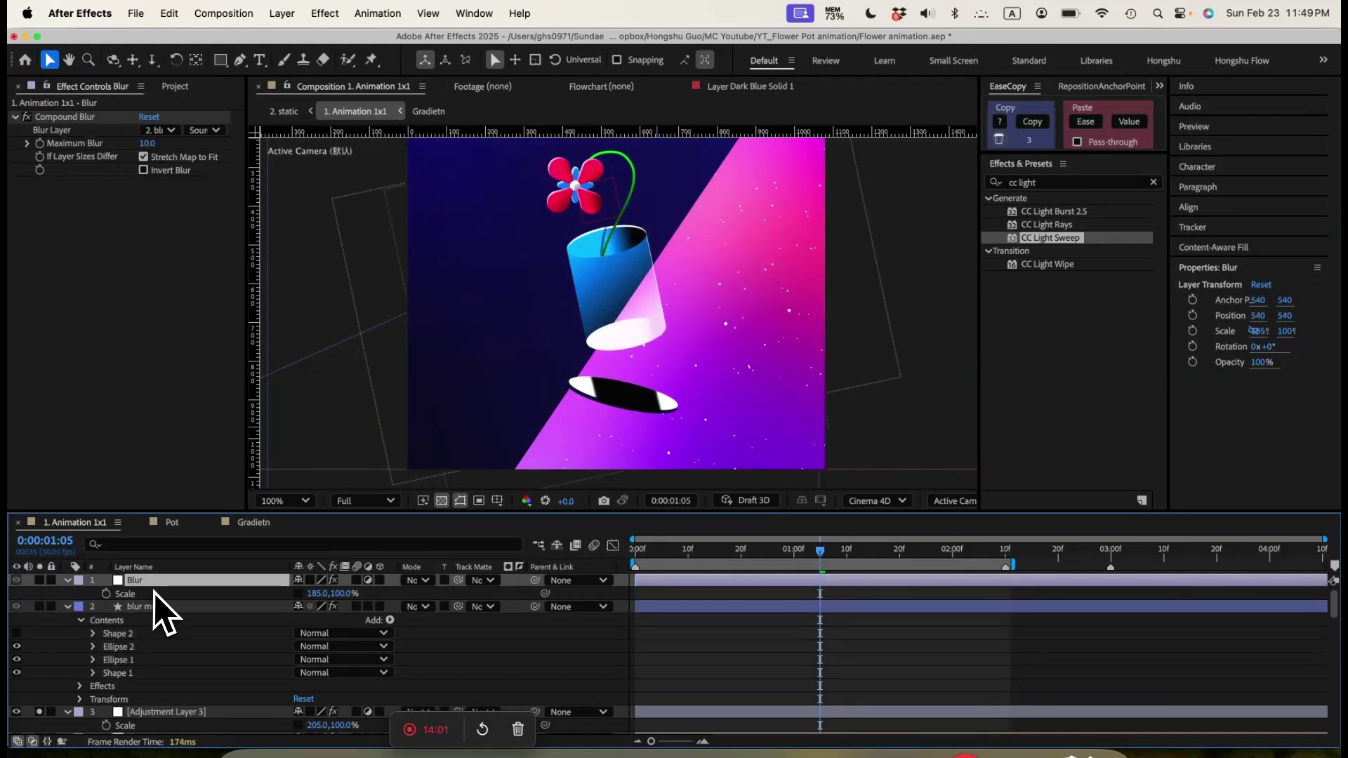
Set Compound Blur's Blur Layer to '2. blur map', then select the blur map layer to show its Fast Box Blur
left_click(75, 121)
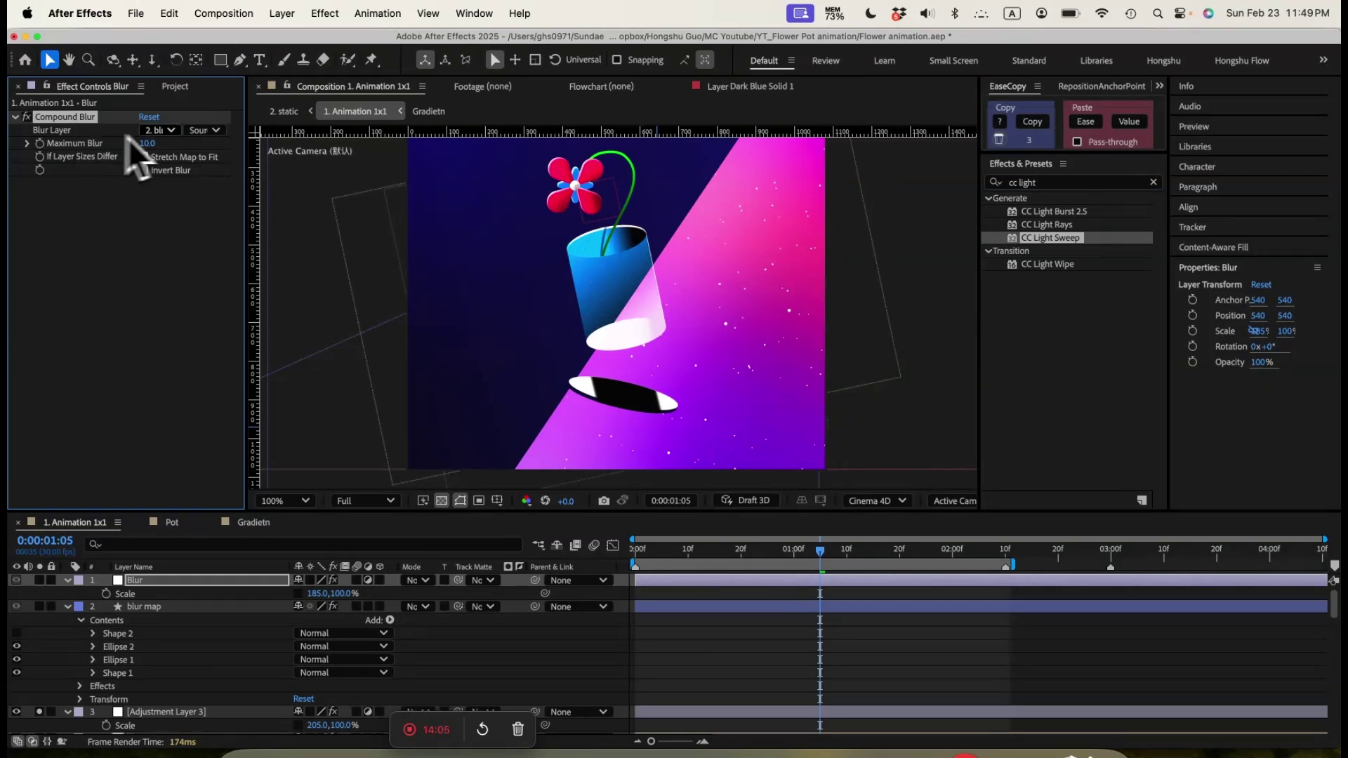
left_click(162, 130)
left_click(173, 186)
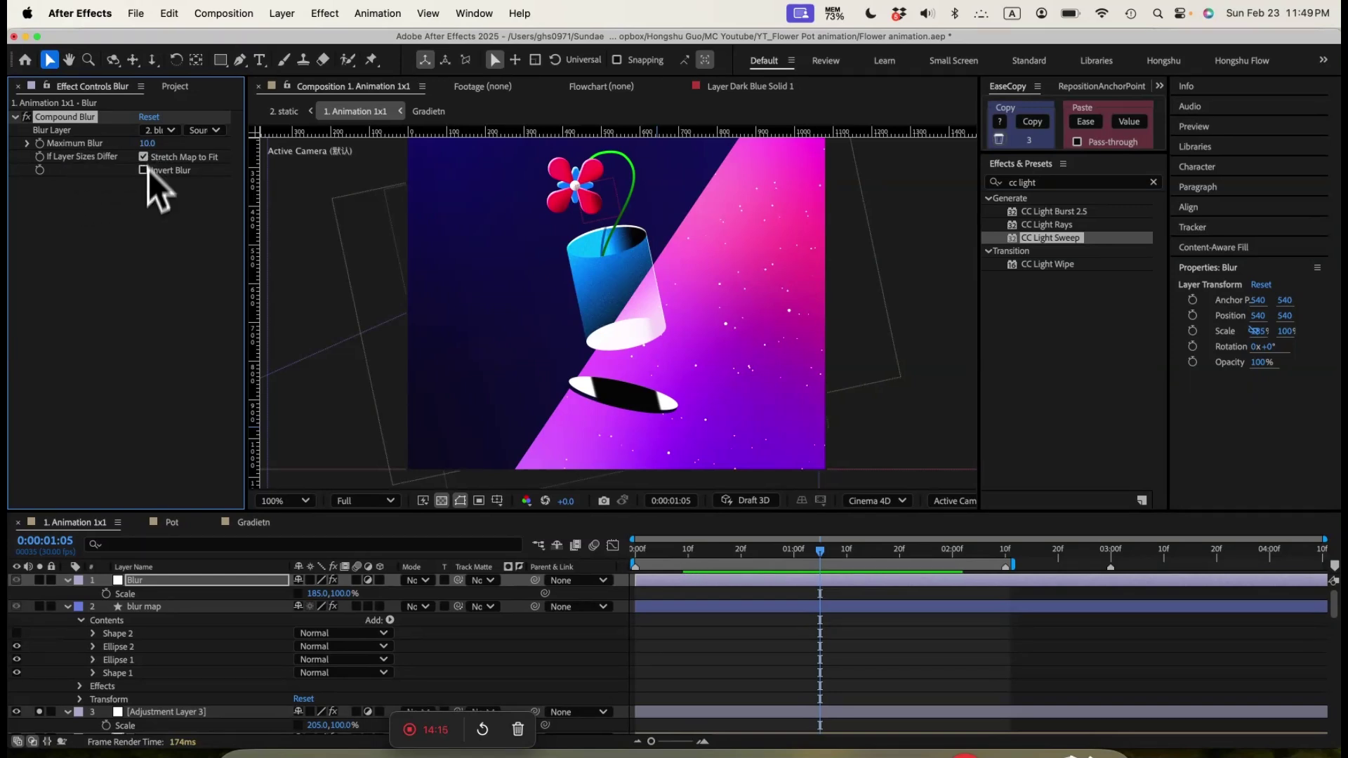
left_click(49, 593)
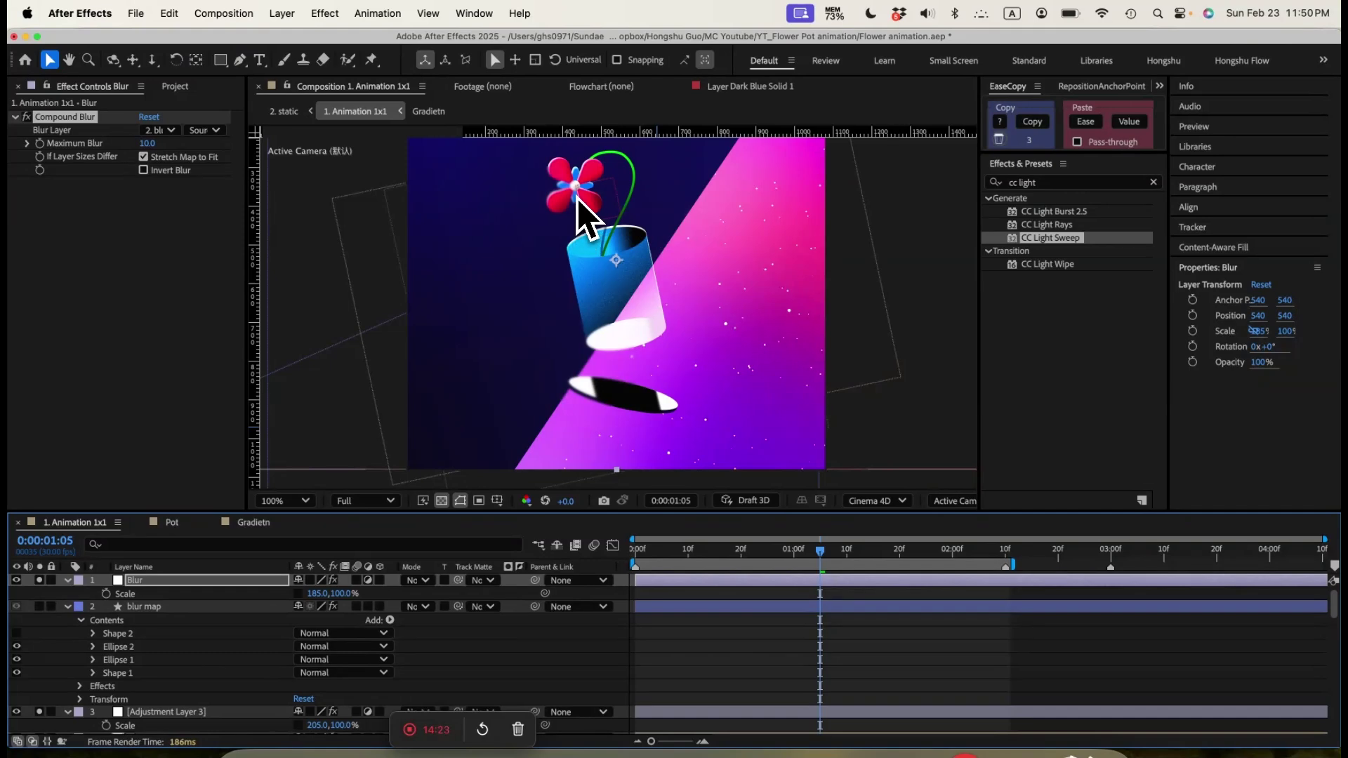
left_click(144, 607)
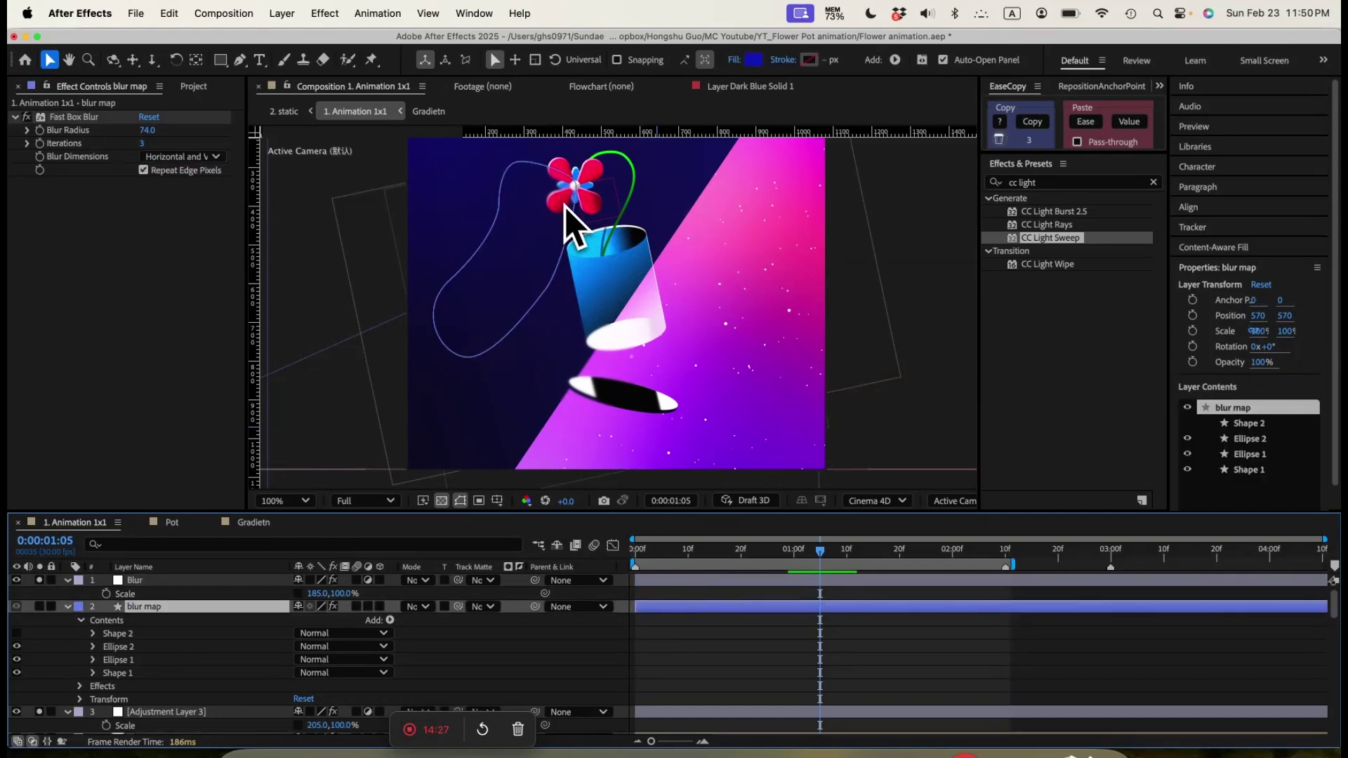
Zoom the viewer to 200% on the flower and pot and check the blur at 0:00:00:23
key("cmd+equal")
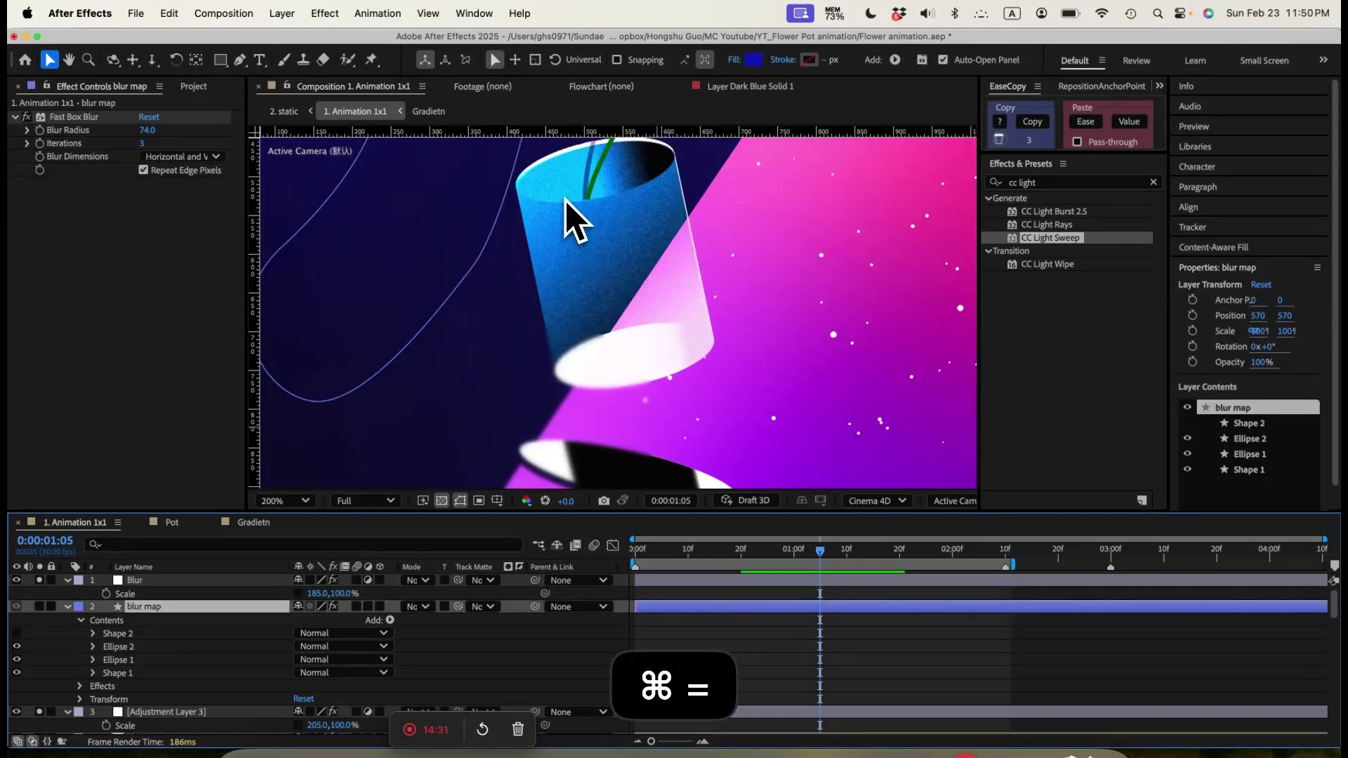
left_click_drag(571, 217, 562, 435)
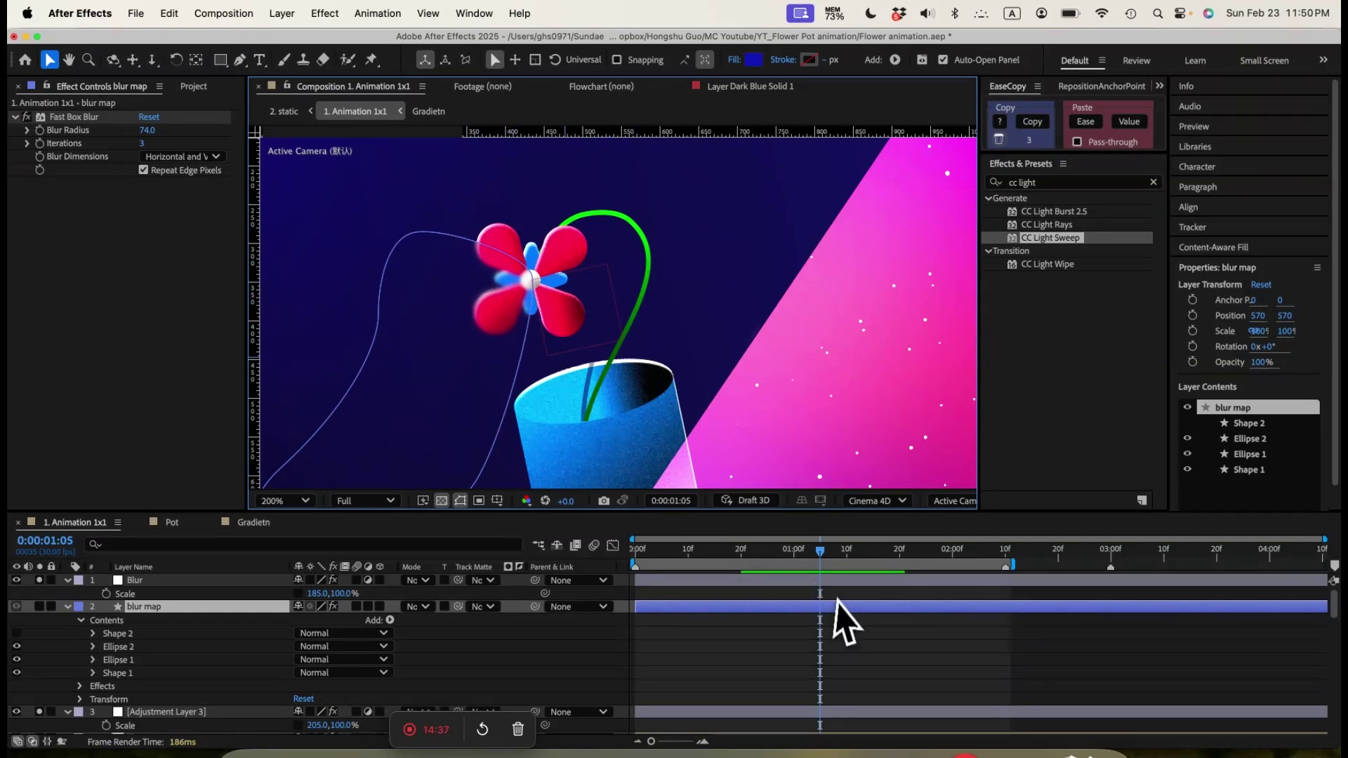
left_click_drag(818, 557, 767, 557)
key("cmd+minus")
Select Ellipse 1, turn off the blur map's solo, and review frames 0:00:01:08 and 0:00:01:20
left_click(603, 351)
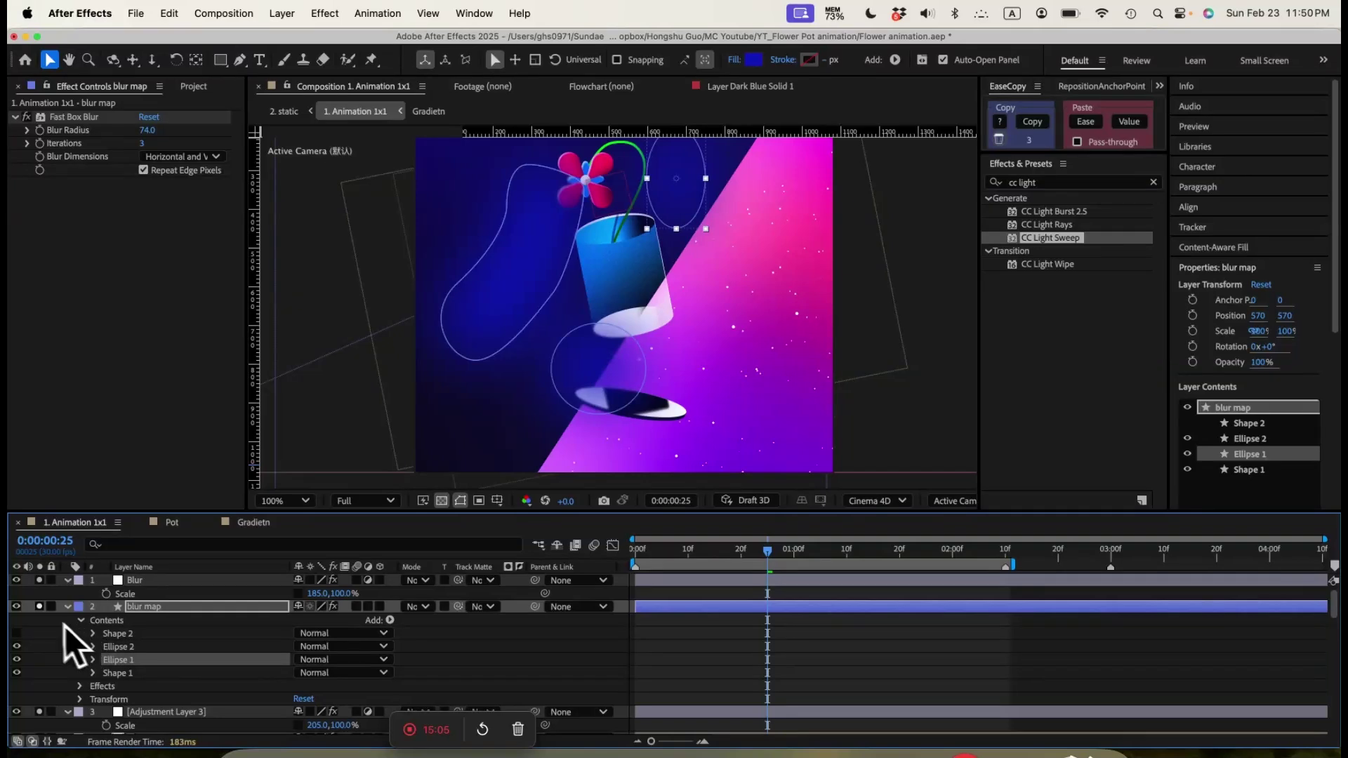
left_click(38, 607)
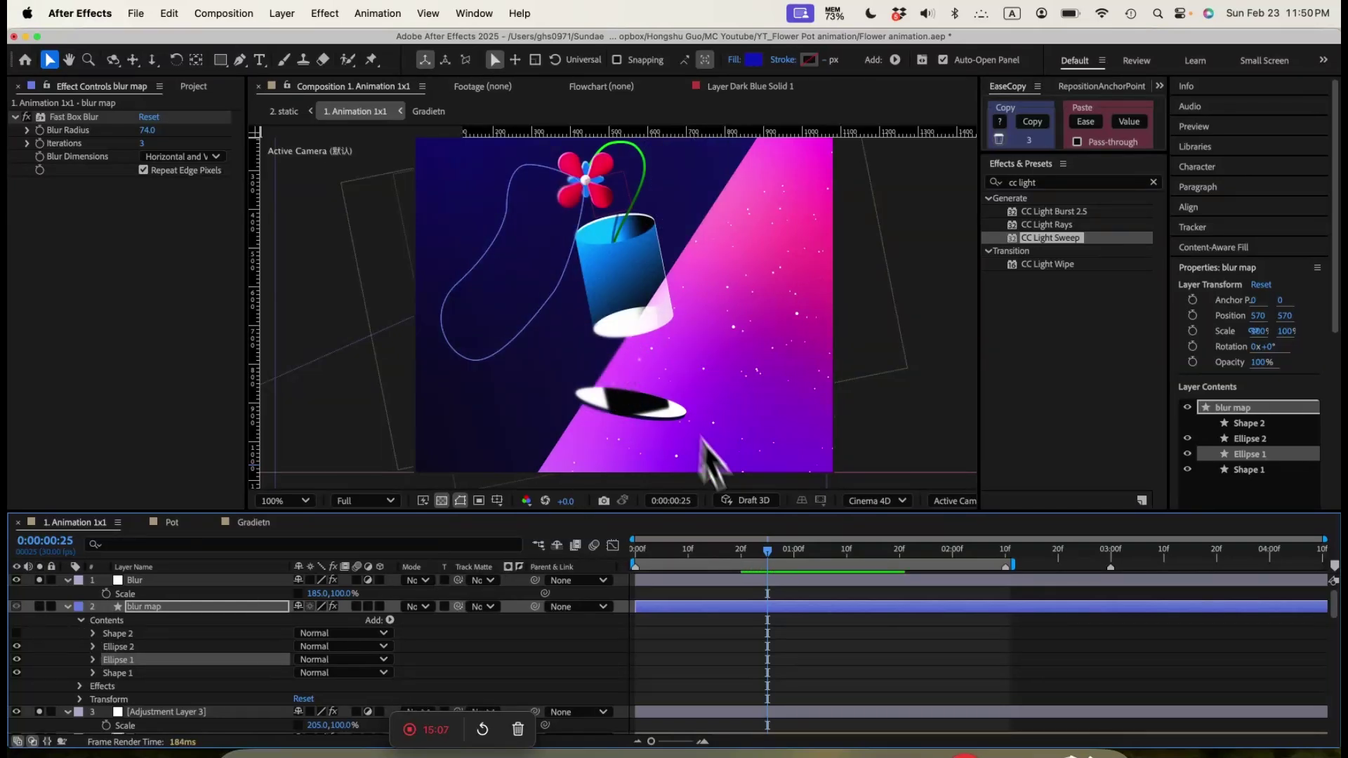
left_click_drag(768, 555, 836, 558)
scroll(757, 474, "up", 1)
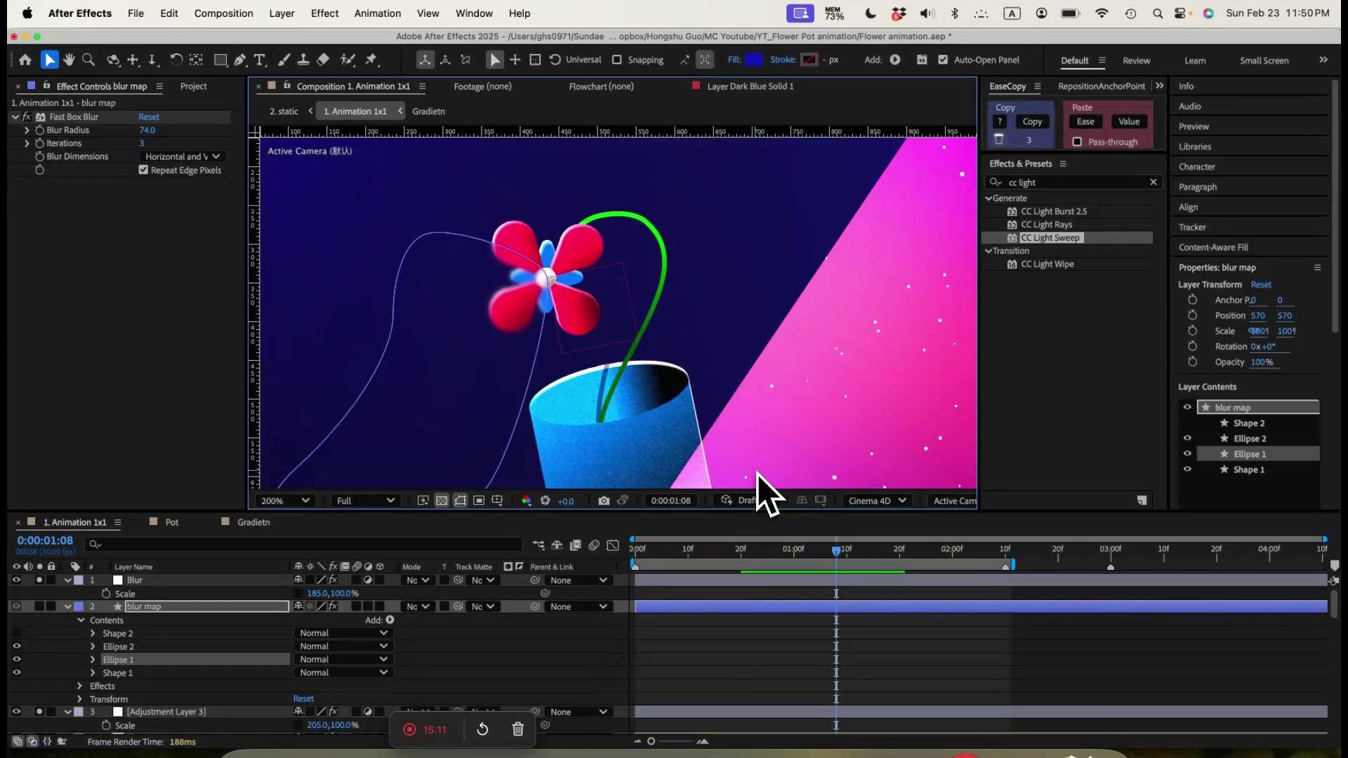
key("super+minus")
left_click_drag(844, 554, 640, 572)
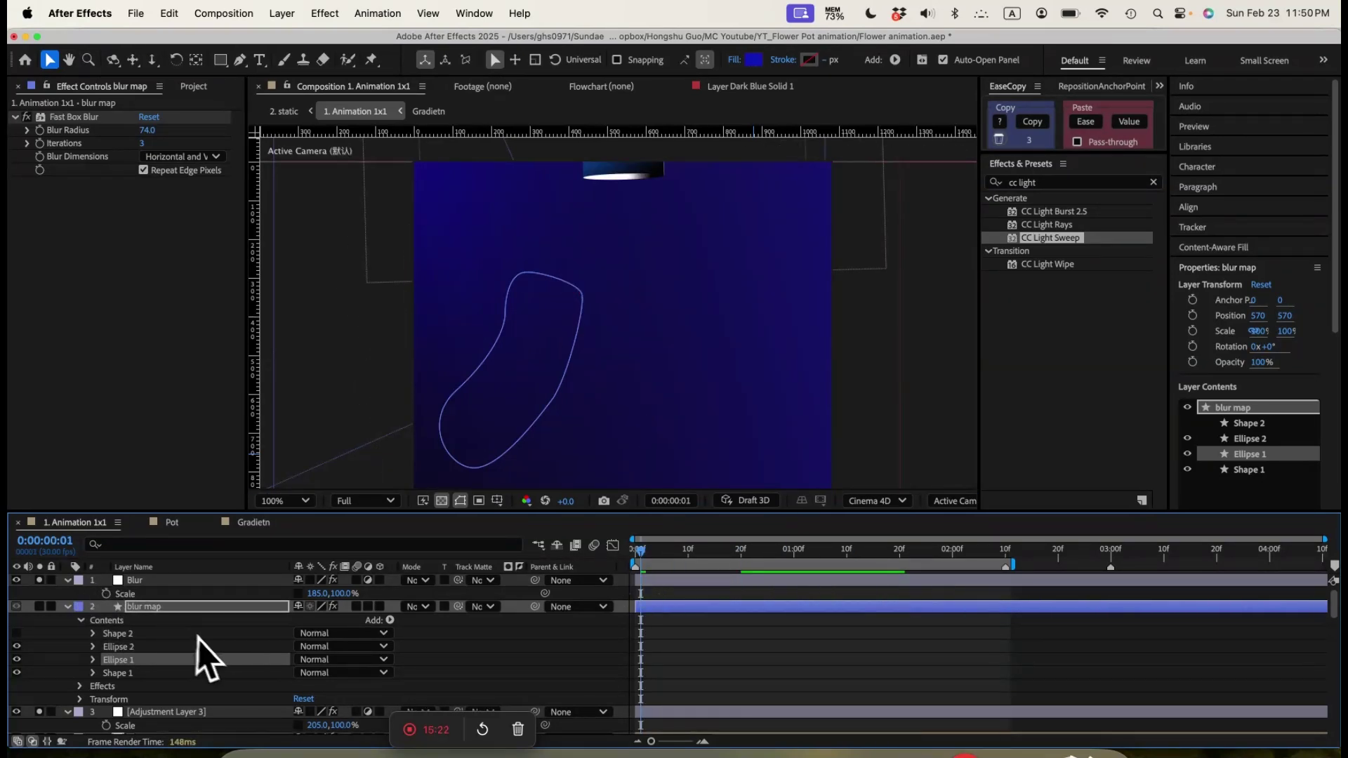
Maximize the Composition panel and play the finished flower pot animation
key("grave")
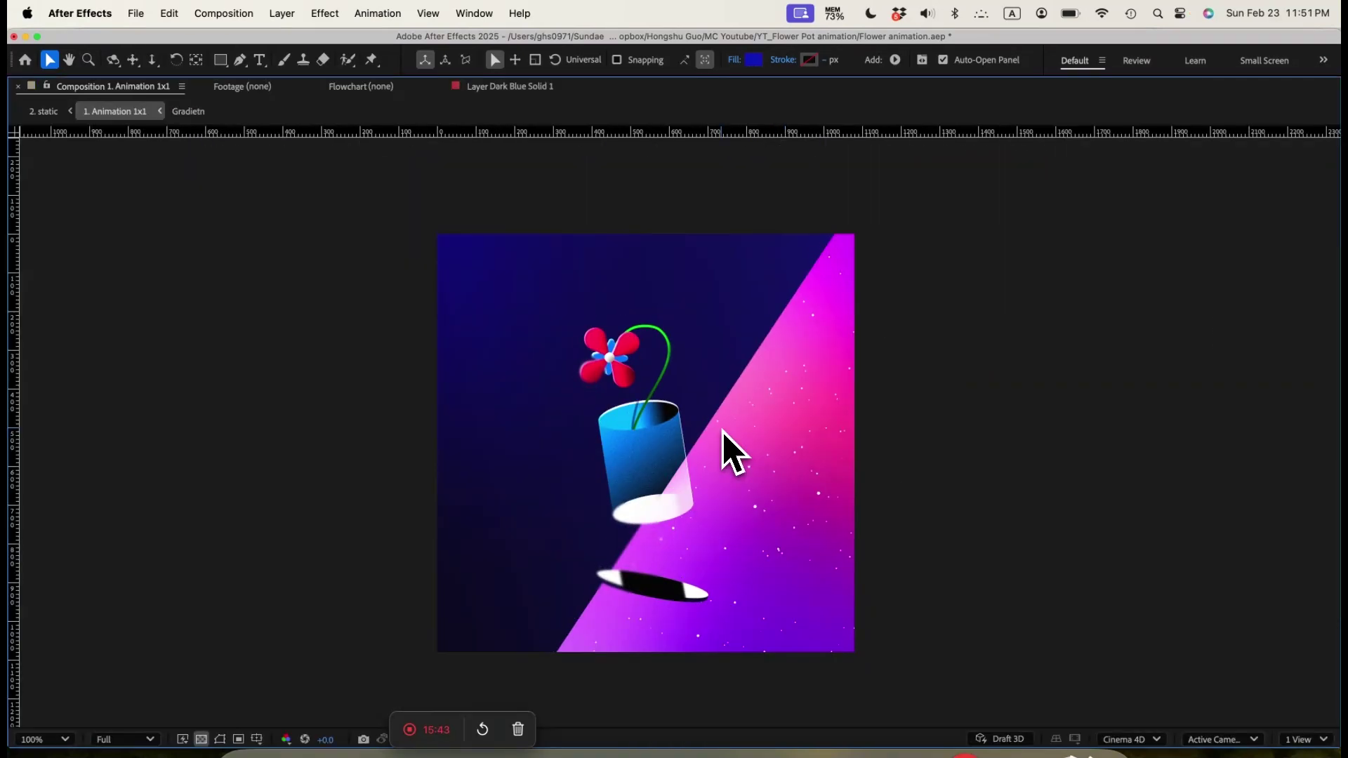
key("space")
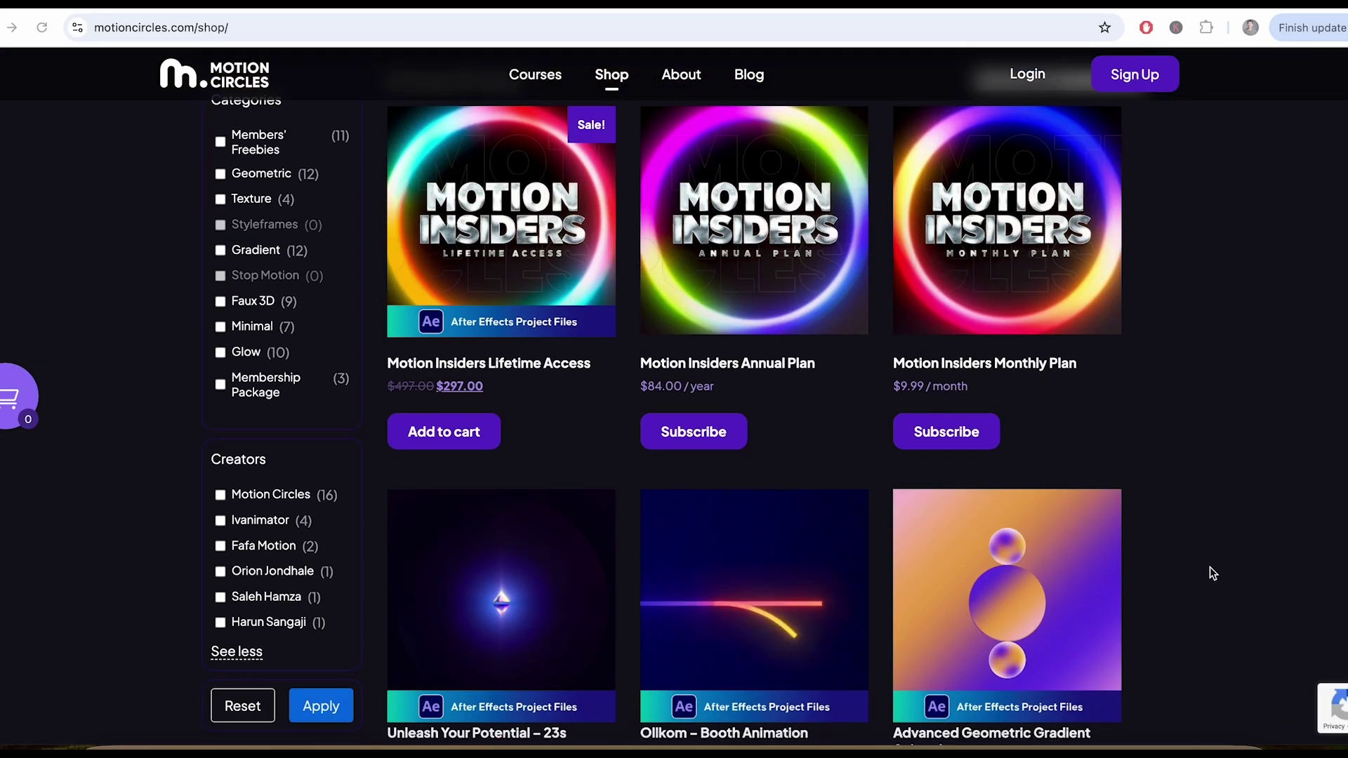
Scroll down the Motion Circles pages to the Advanced Geometric Animation Course Details
scroll(1210, 567, "down", 5)
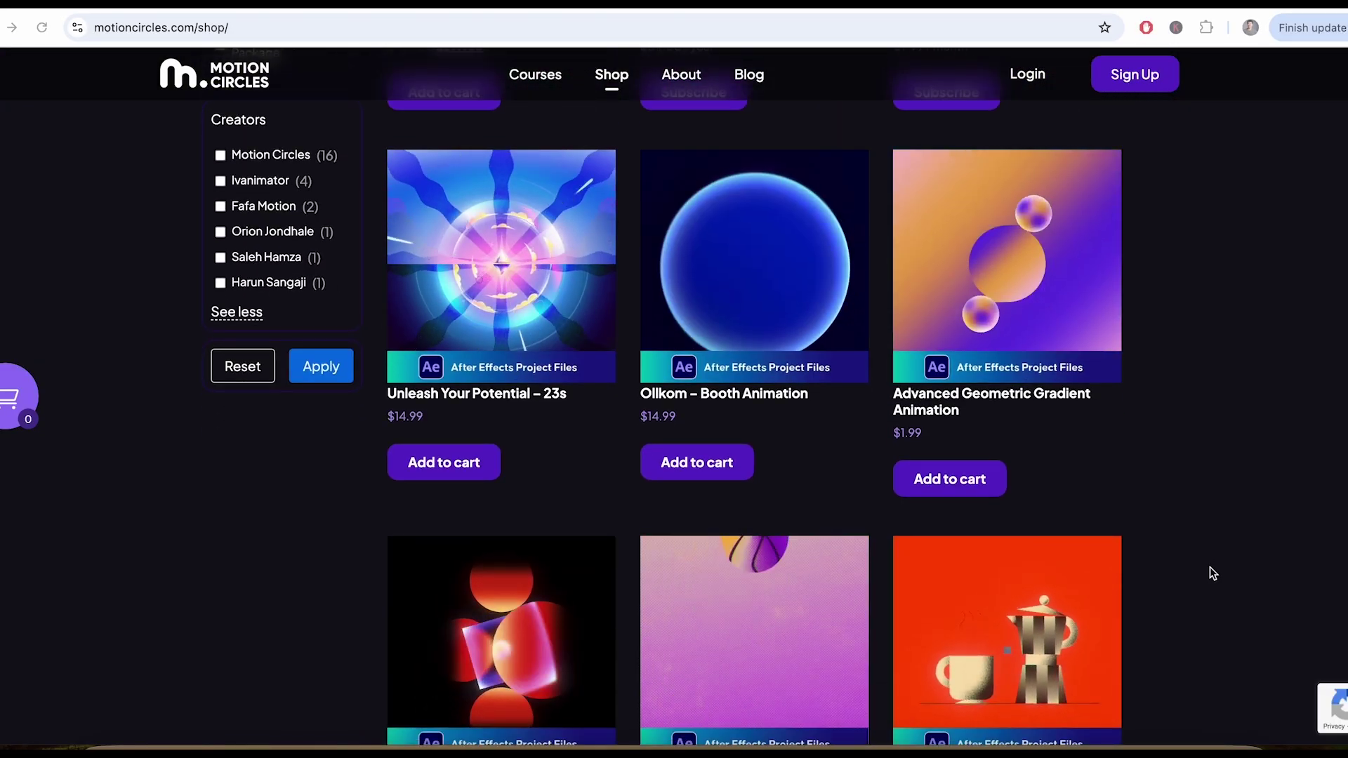
scroll(1211, 568, "down", 5)
scroll(1209, 568, "down", 5)
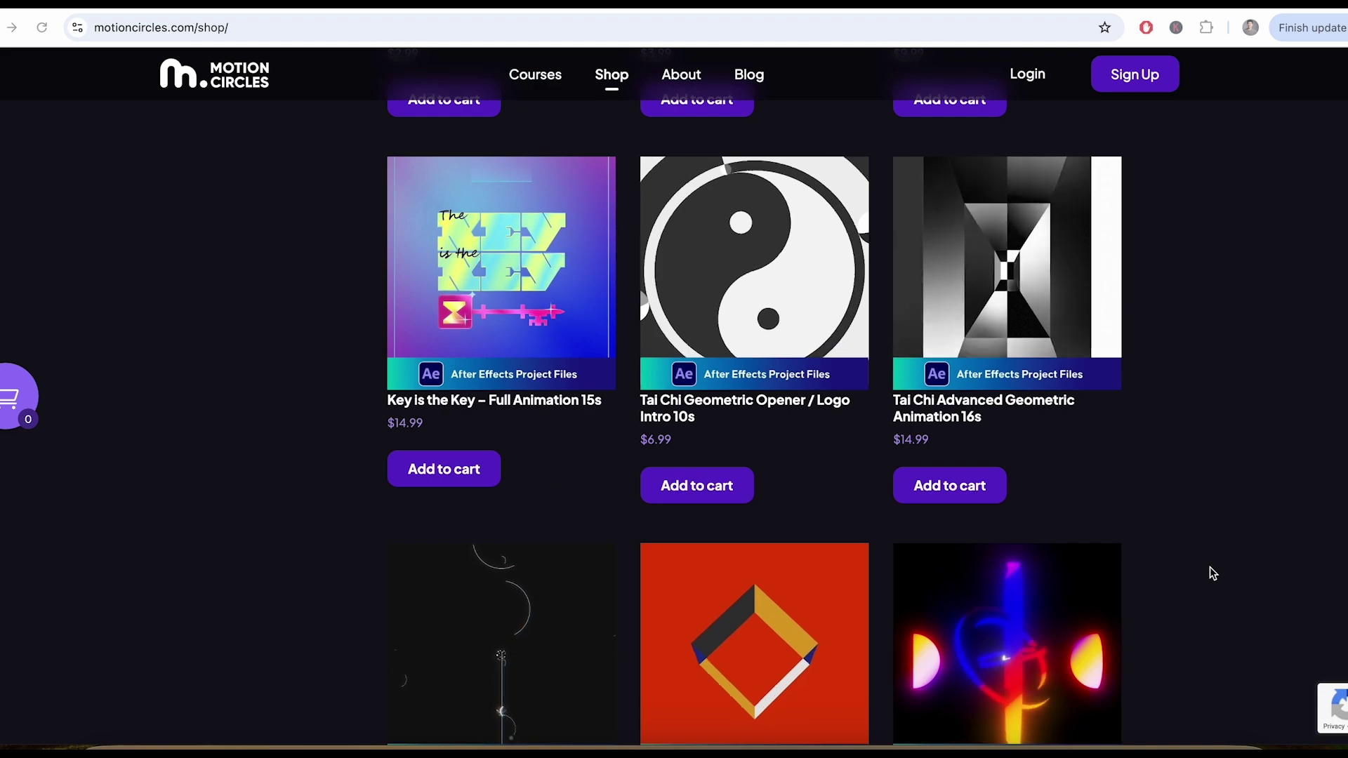
scroll(1209, 568, "down", 5)
scroll(1210, 567, "down", 5)
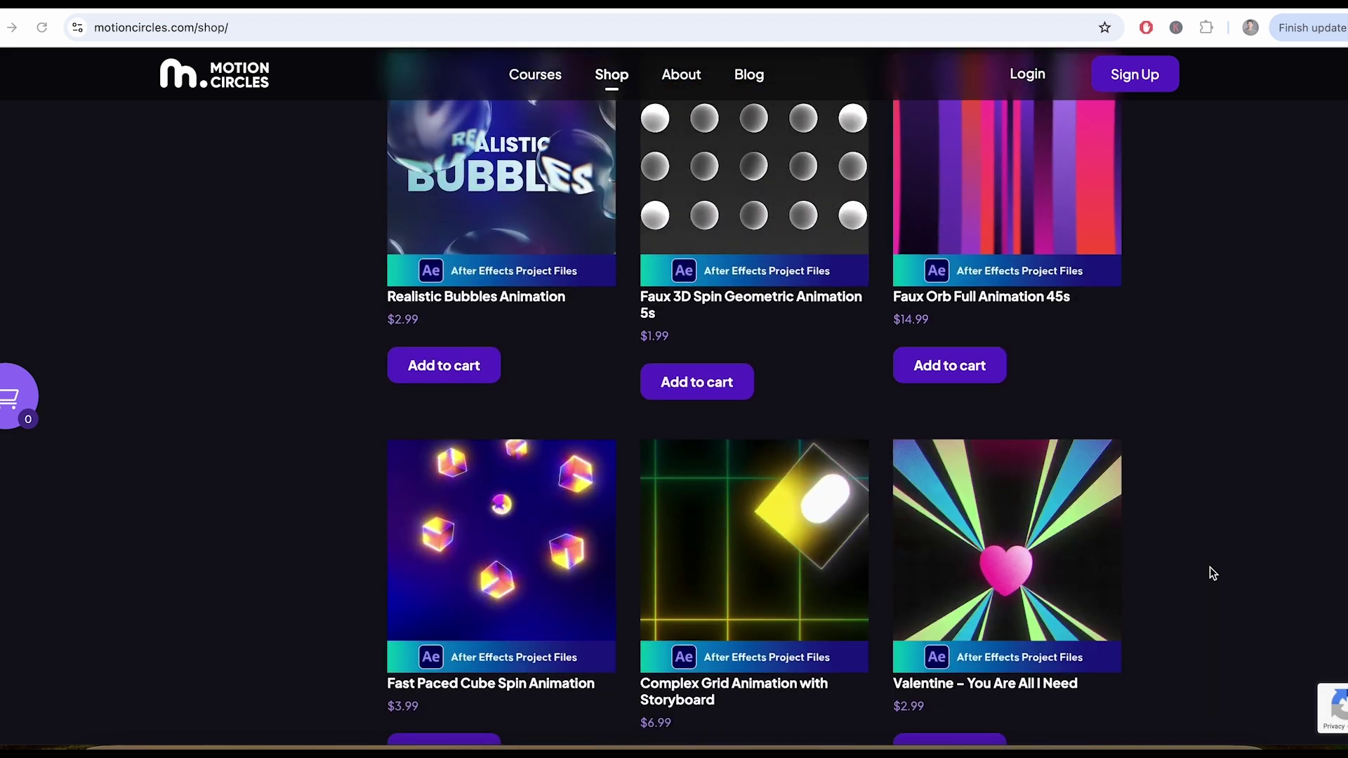
scroll(1209, 568, "down", 5)
scroll(1209, 567, "down", 5)
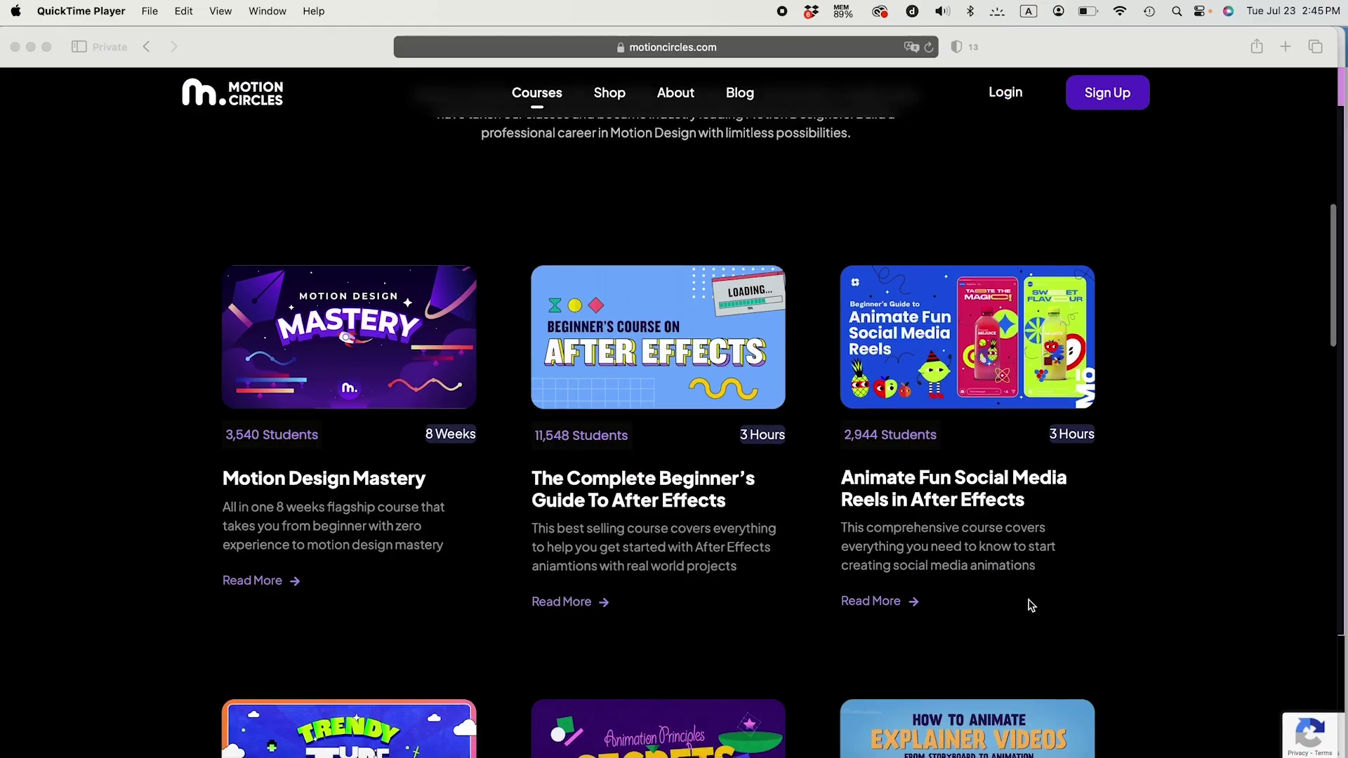
scroll(1025, 601, "down", 10)
scroll(1162, 604, "down", 10)
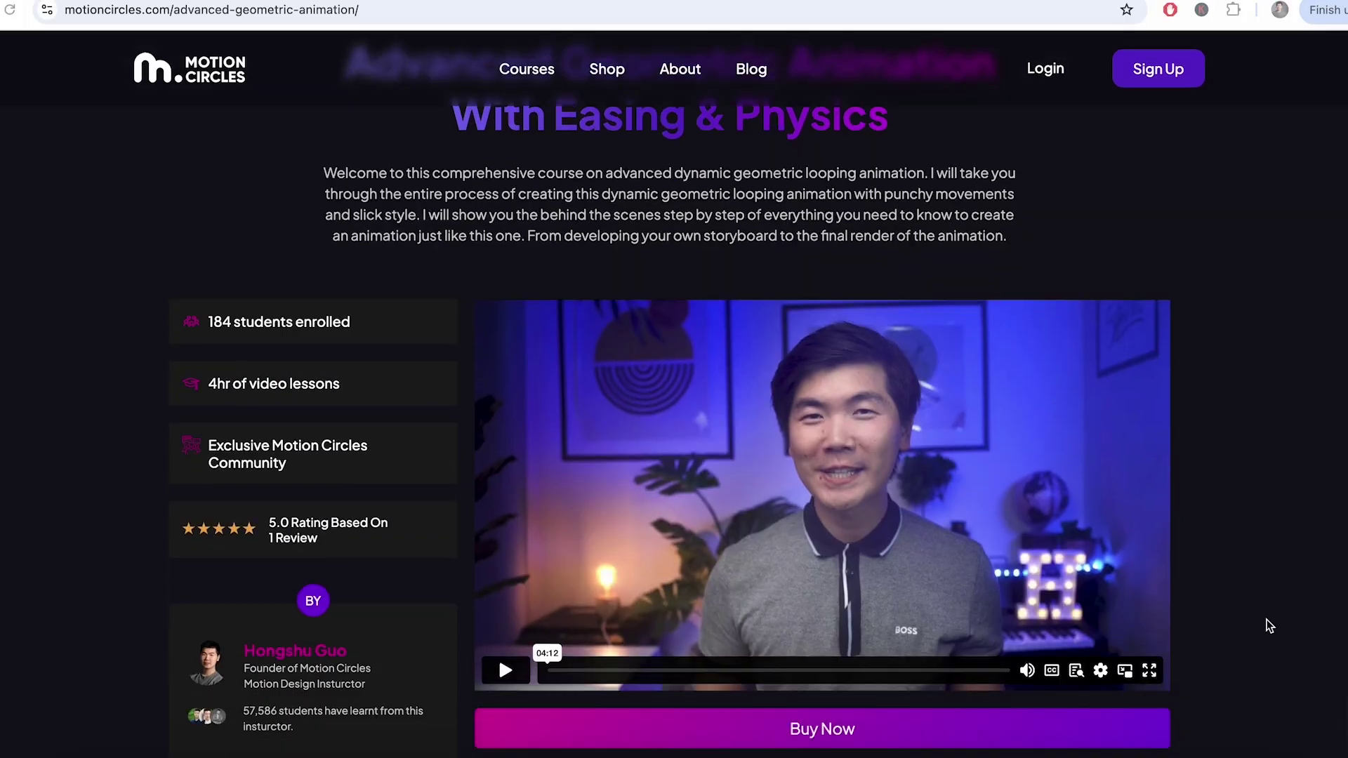
scroll(1269, 625, "down", 8)
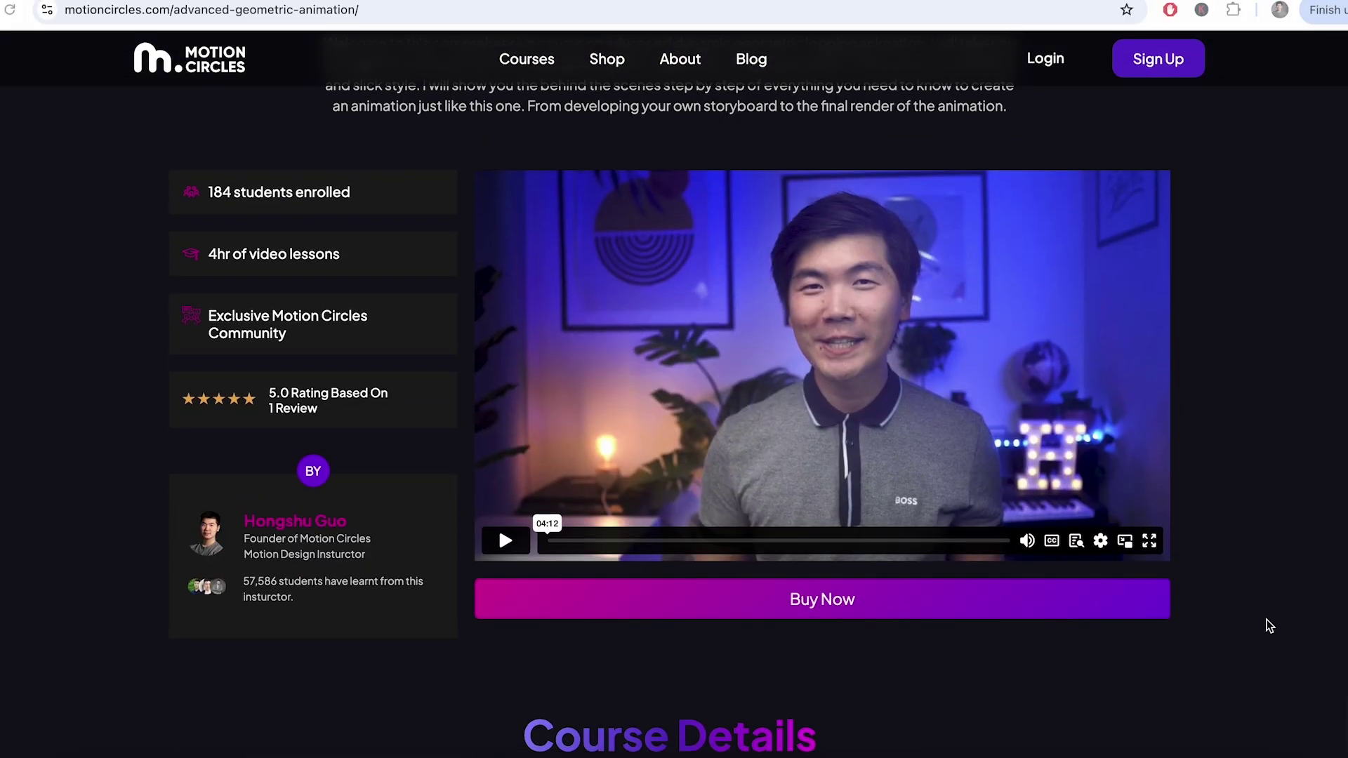
scroll(1267, 622, "down", 3)
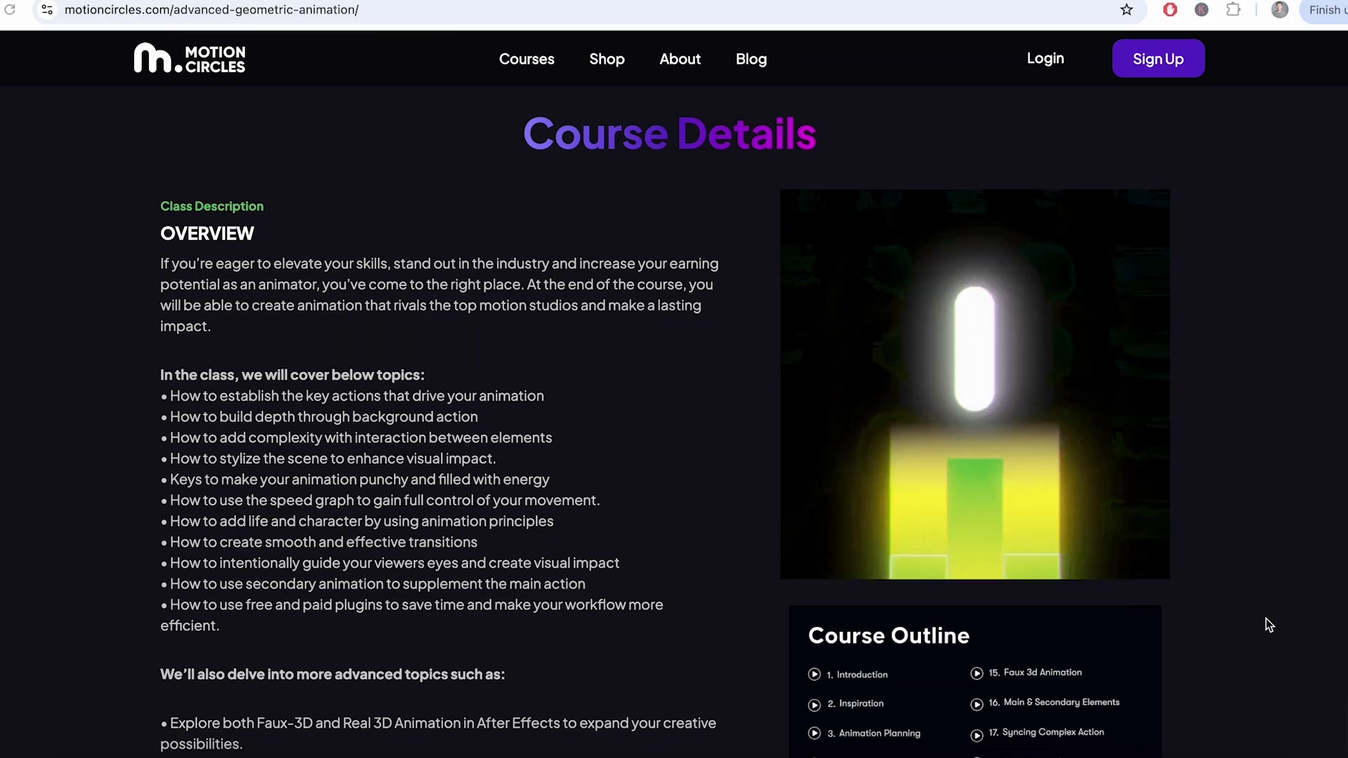